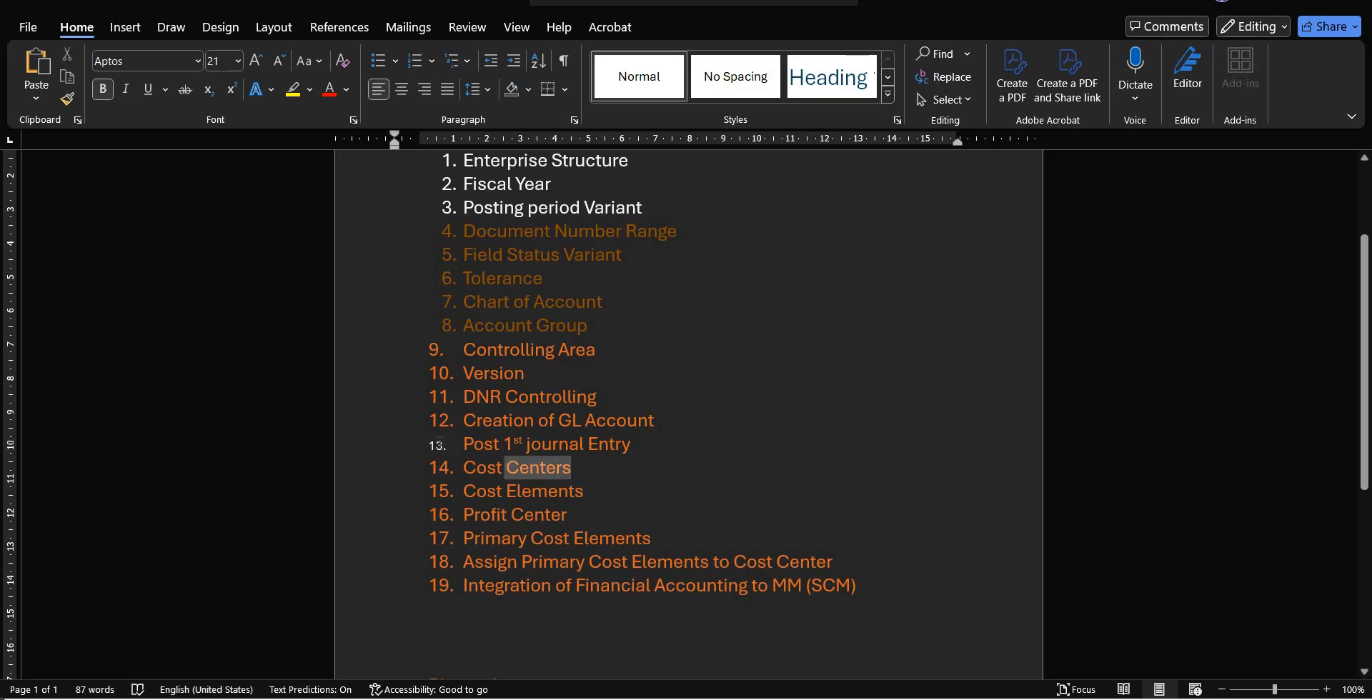
pyautogui.click(627, 447)
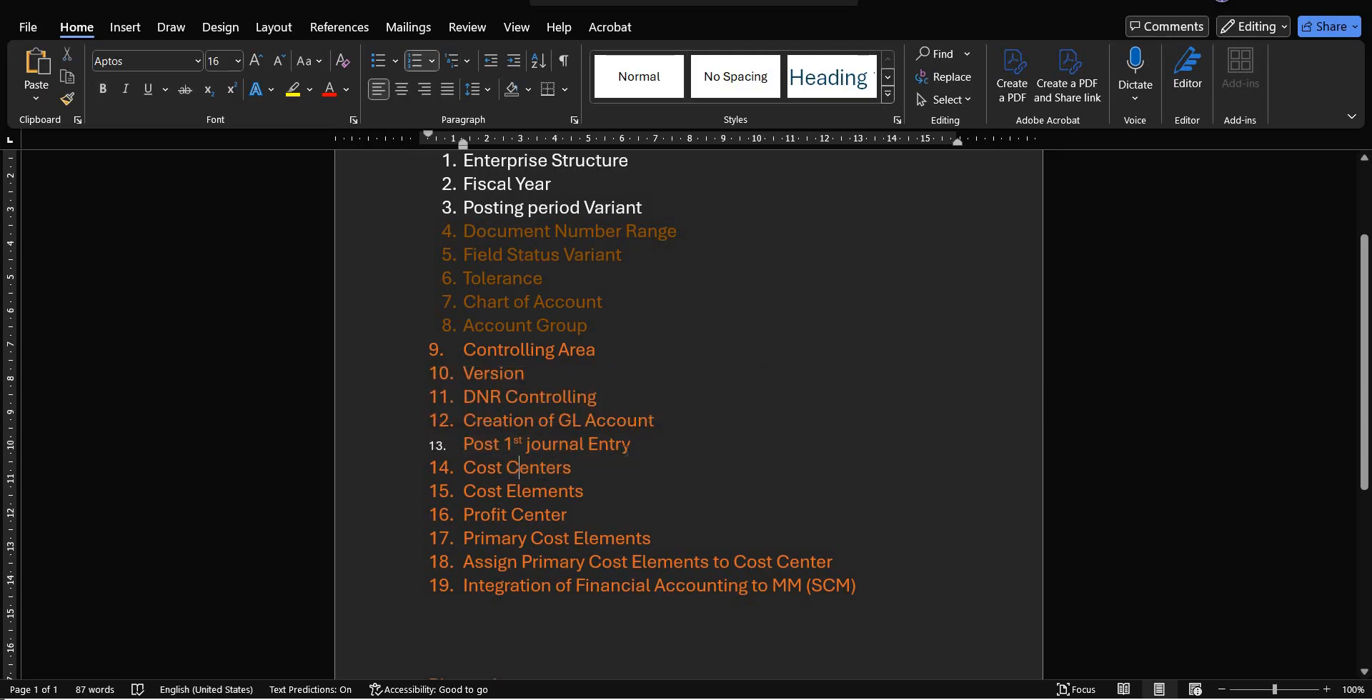
pyautogui.moveTo(624, 448); pyautogui.dragTo(458, 451)
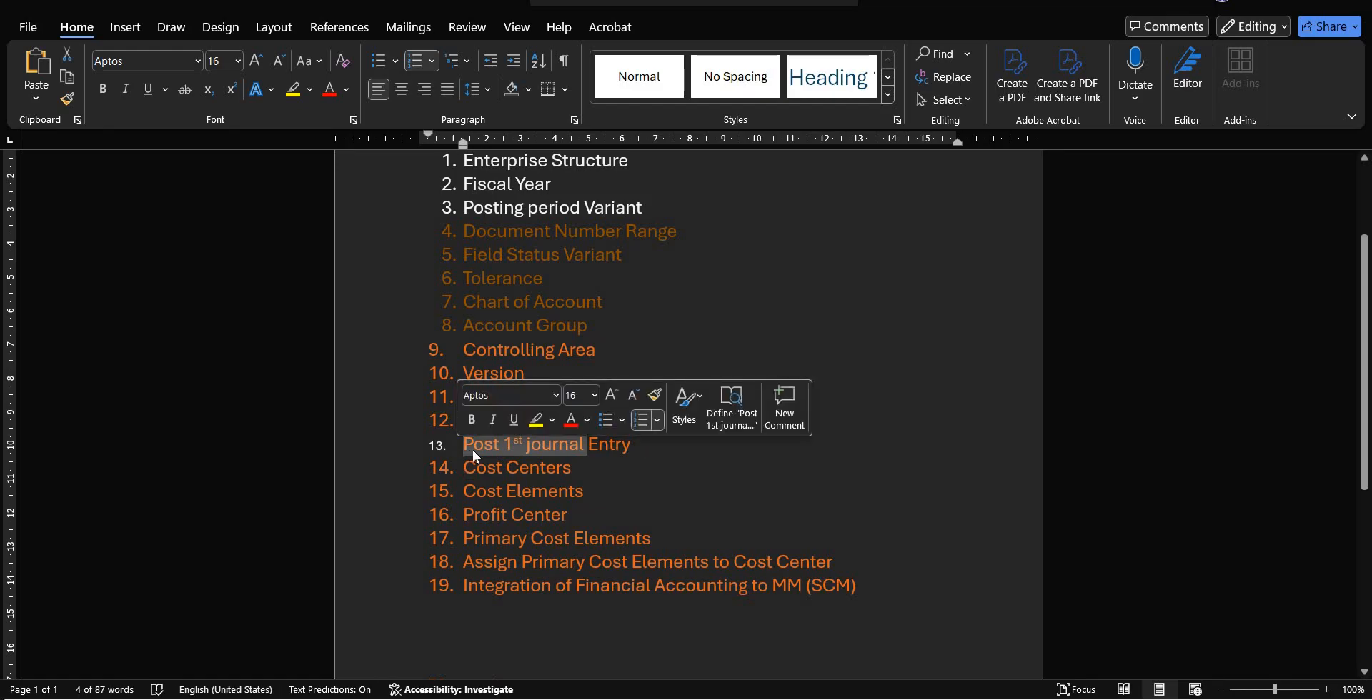
pyautogui.click(473, 448)
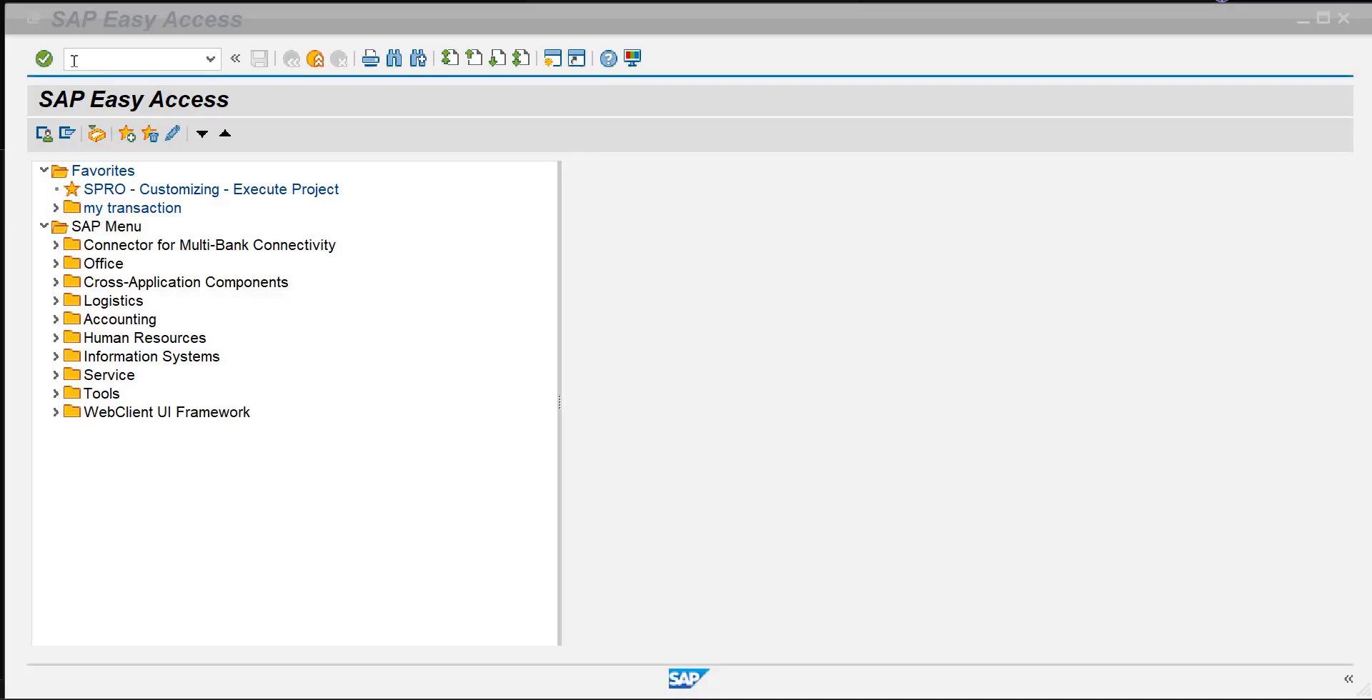
# Step: In SAP, open the G/L account document entry with transaction FB50
pyautogui.write('fb')
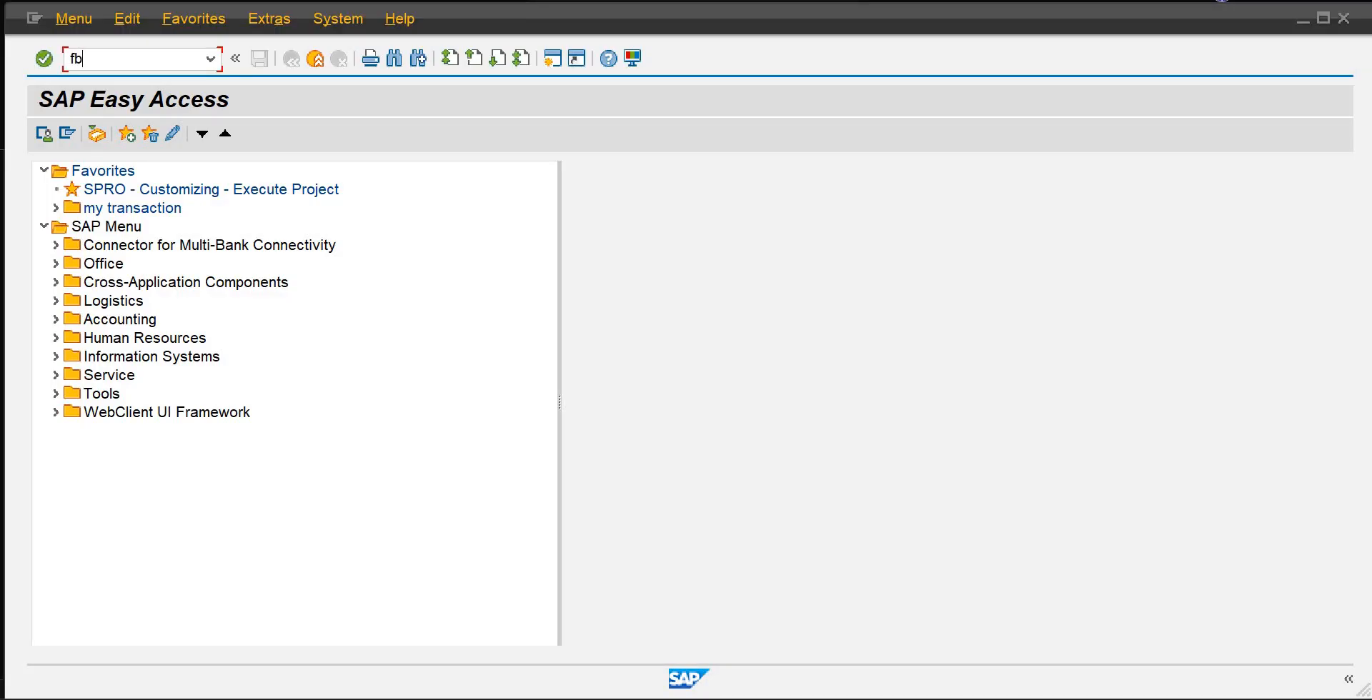
pyautogui.write('50')
pyautogui.press('Return')
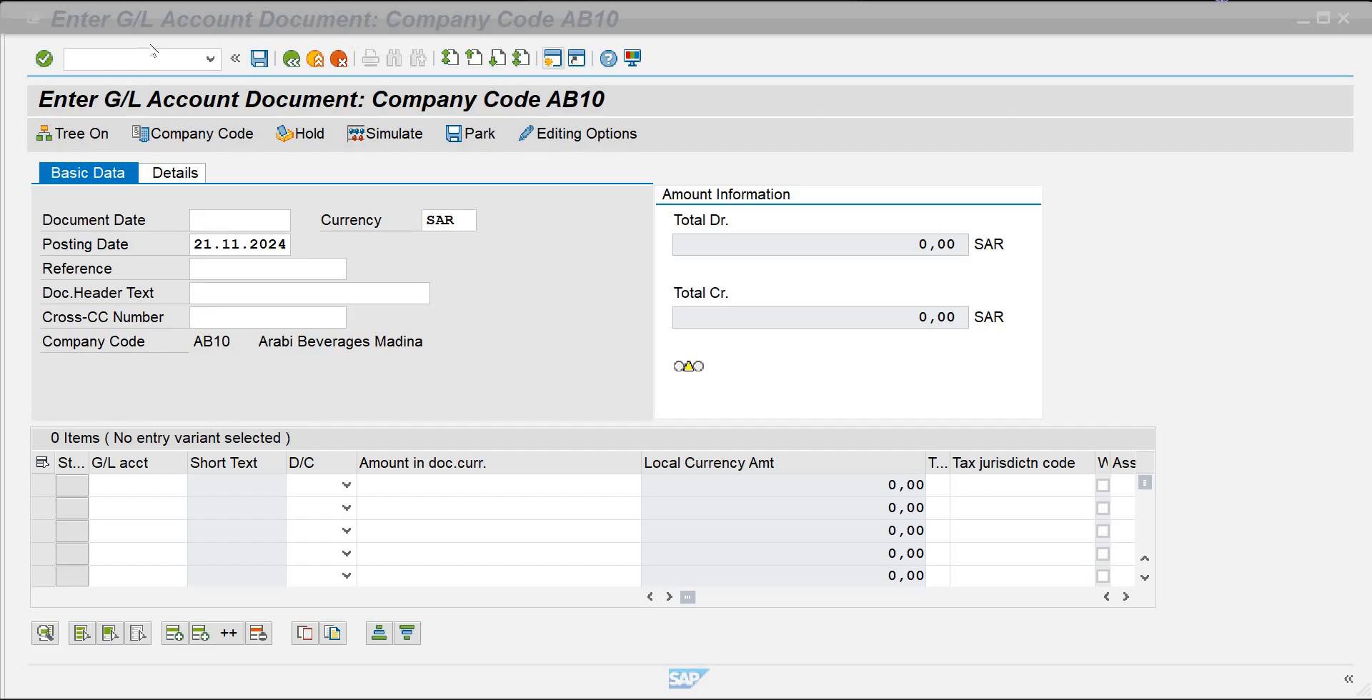
# Step: Set the document date to 21.11.2024 and enter "Investment Entry" as the document header text
pyautogui.click(258, 220)
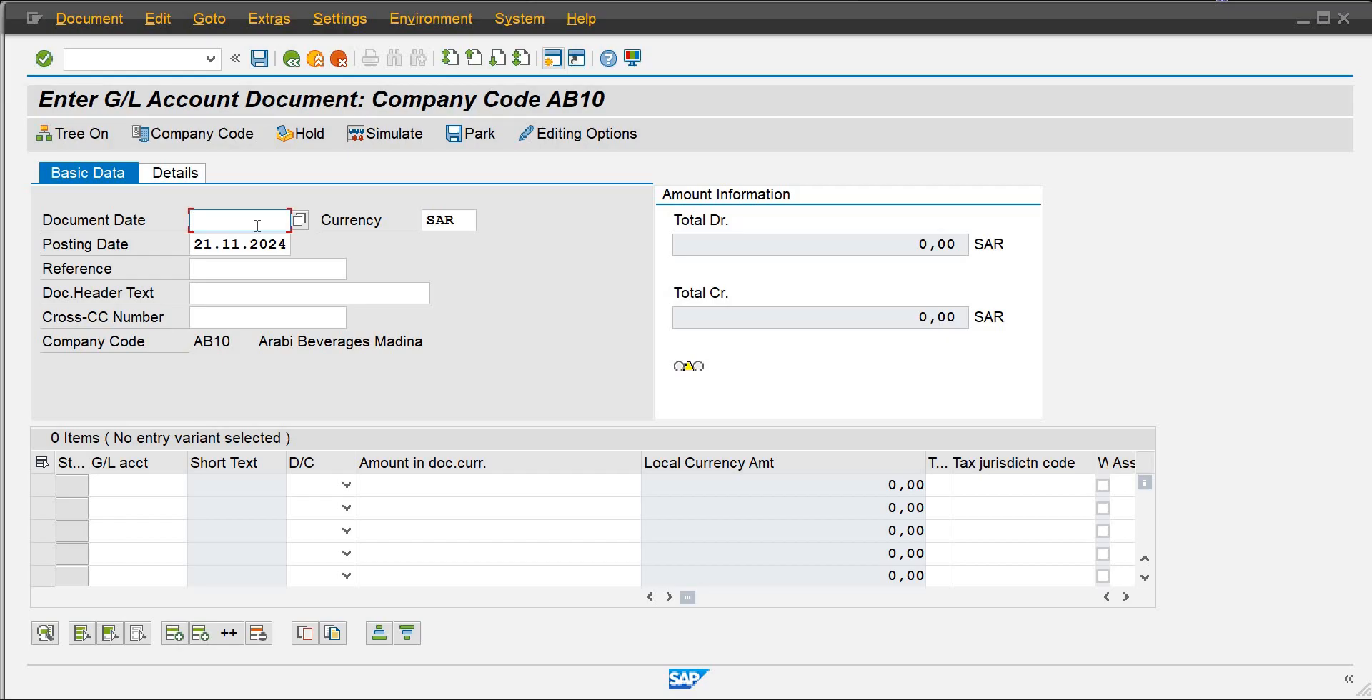
pyautogui.write('21')
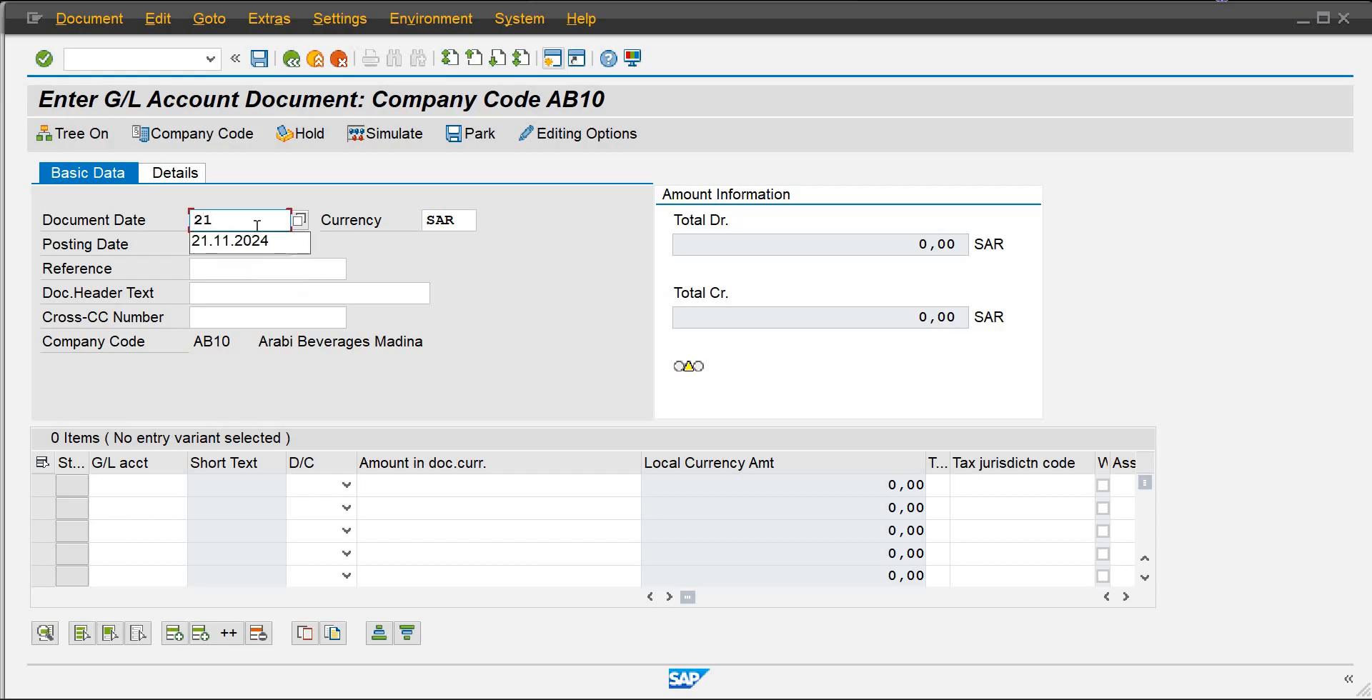
pyautogui.write('.11.2024')
pyautogui.press('Tab')
pyautogui.press('Tab')
pyautogui.press('Tab')
pyautogui.press('Tab')
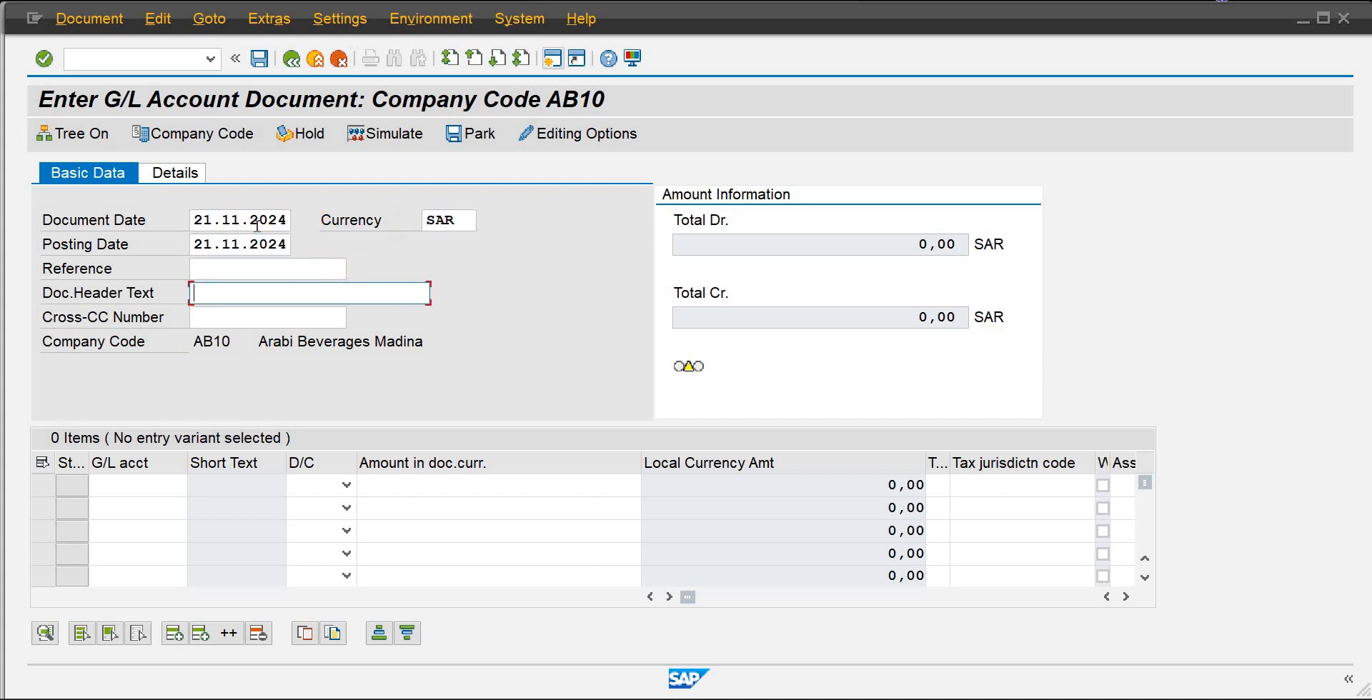
pyautogui.write('I')
pyautogui.press('Down')
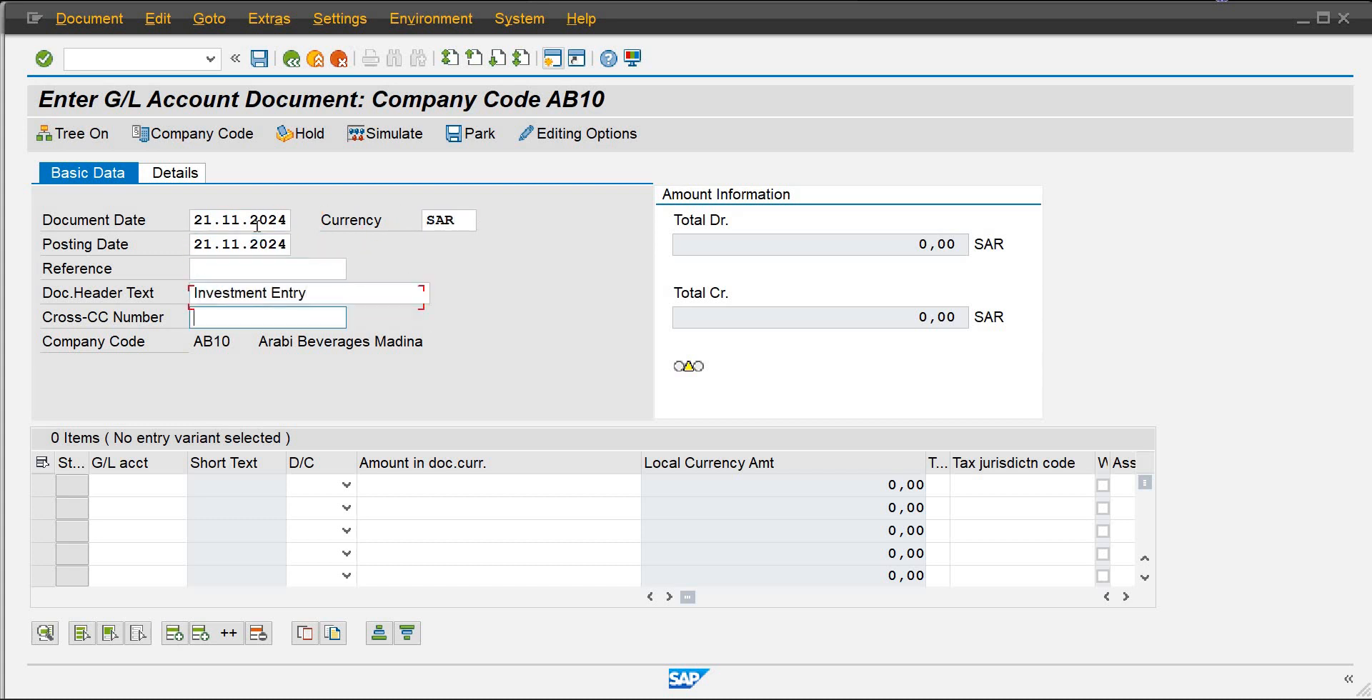
# Step: Start the first line item with G/L account 100 as a debit
pyautogui.press('Tab')
pyautogui.press('Tab')
pyautogui.write('100')
pyautogui.press('Tab')
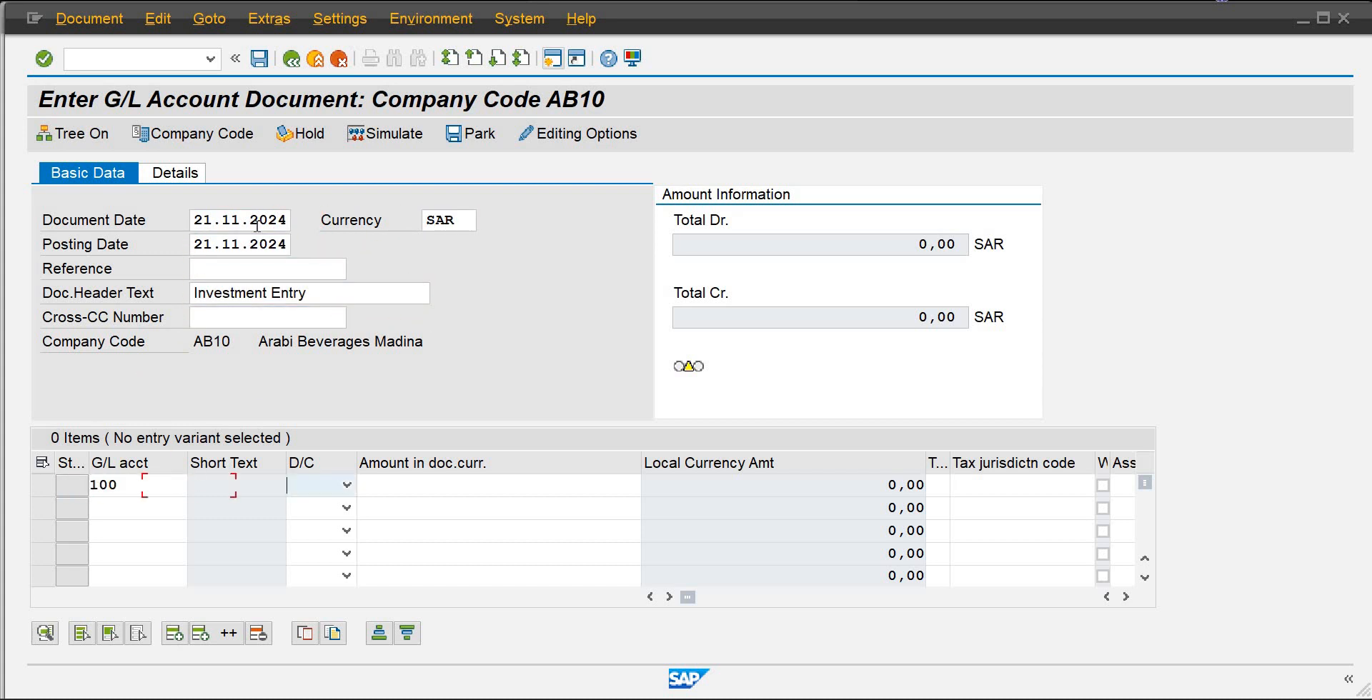
pyautogui.press('Down')
pyautogui.press('Tab')
# Step: Try to enter 500000 as the debit line's amount in document currency
pyautogui.write('500.00')
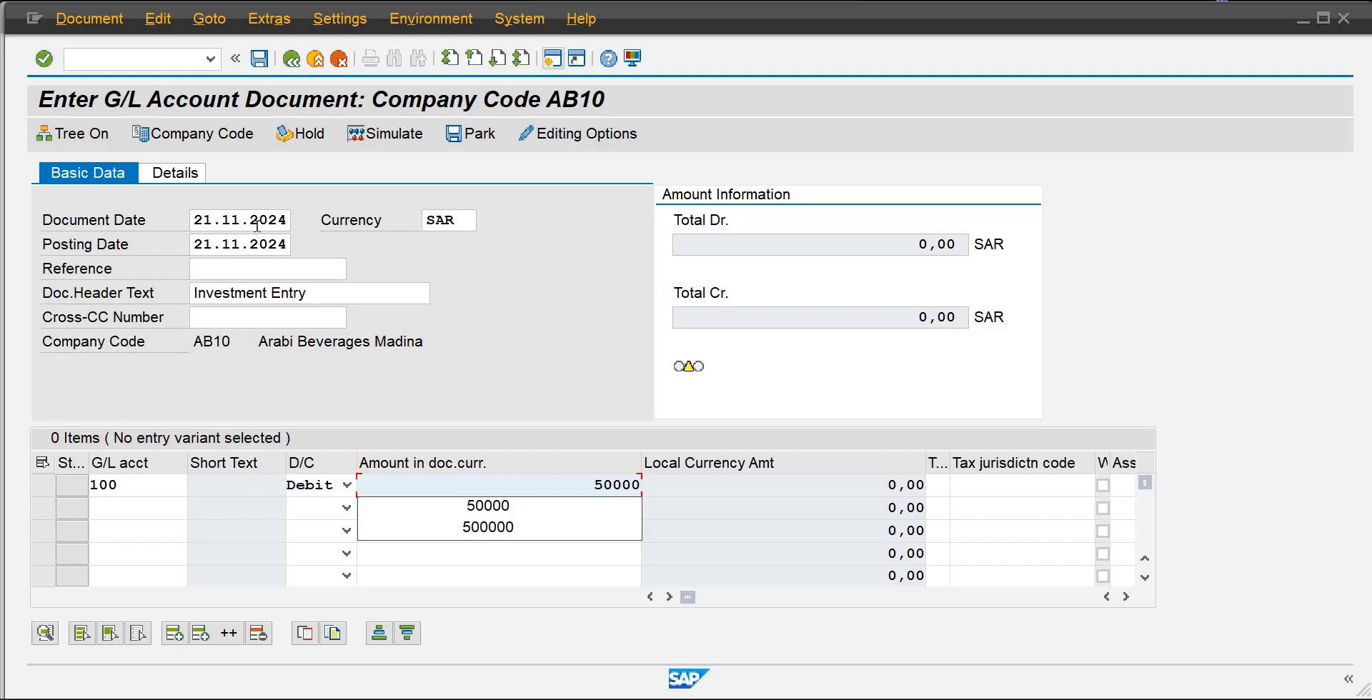
pyautogui.write('0')
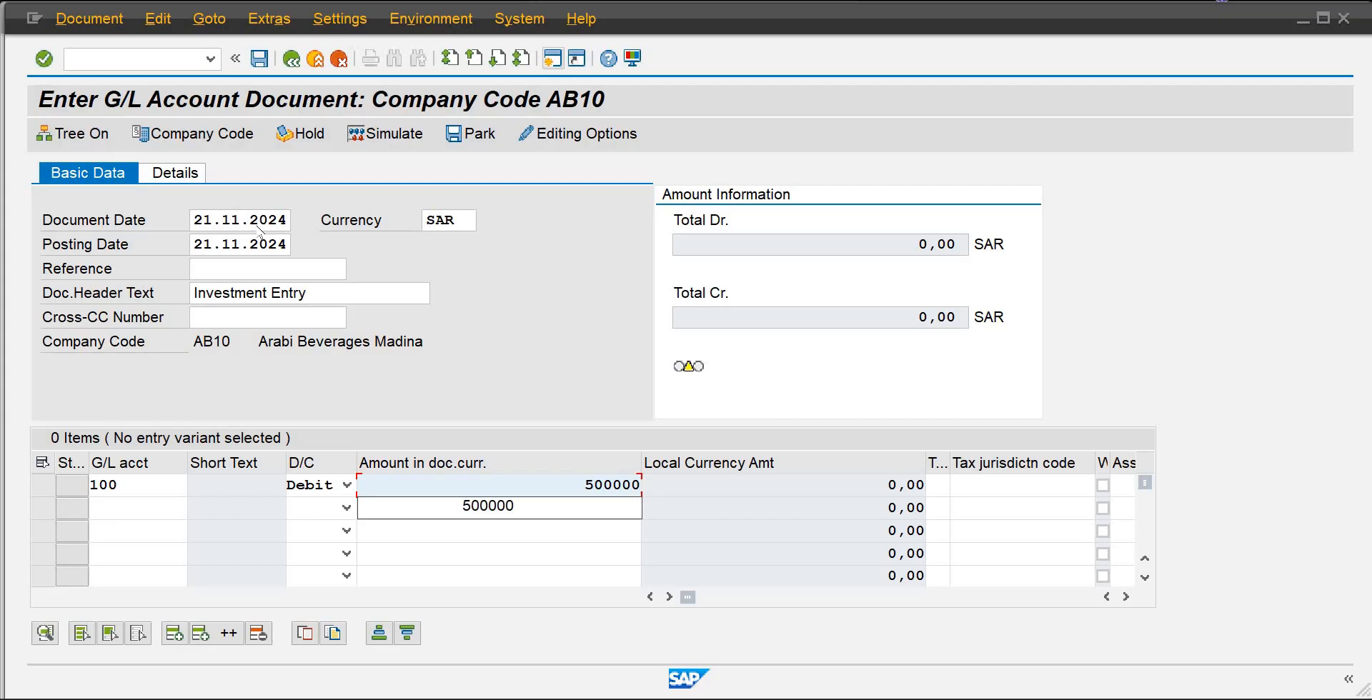
pyautogui.press('Return')
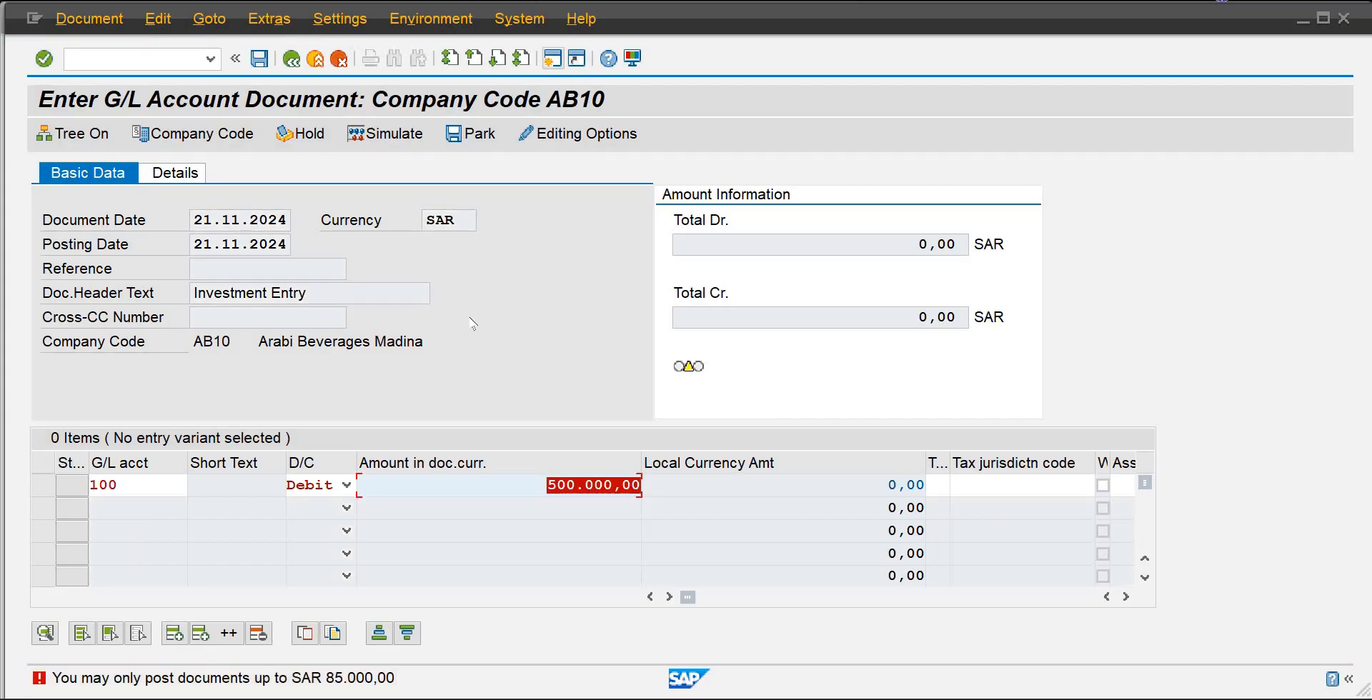
# Step: Set the debit line's amount to 50000 and add a balancing credit line for G/L account 200
pyautogui.write('50000')
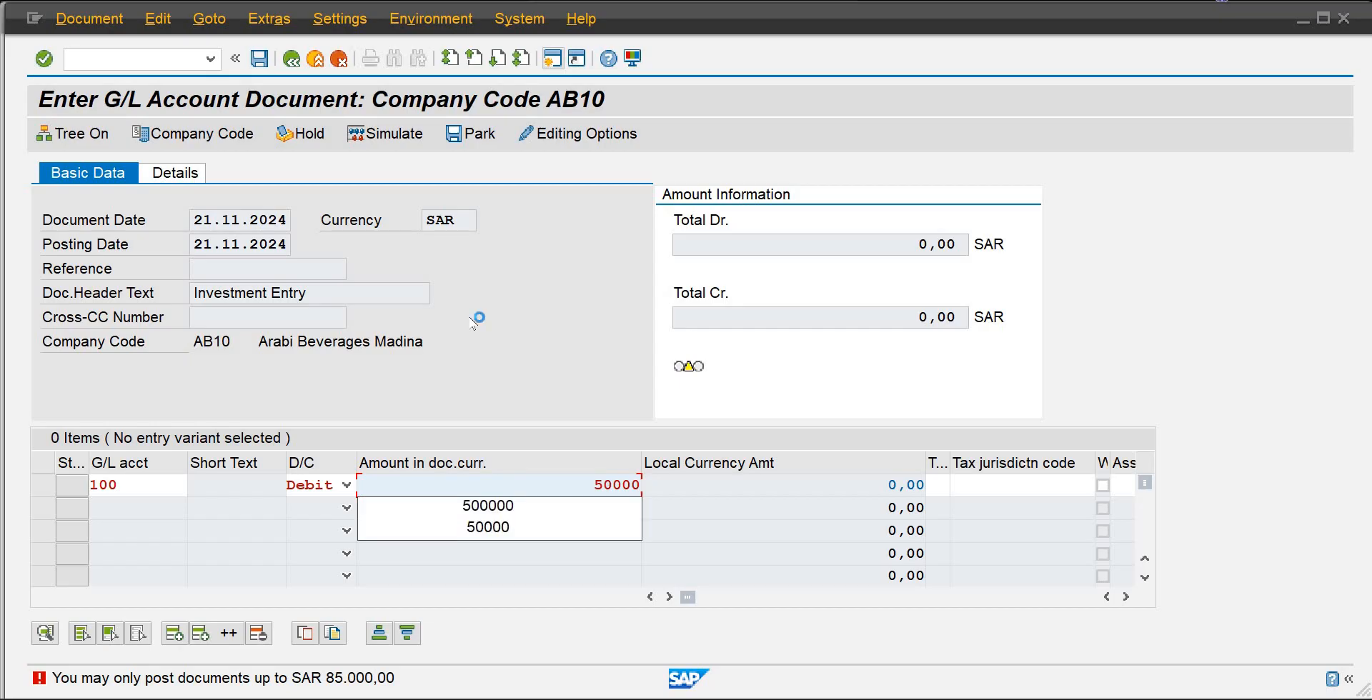
pyautogui.press('Return')
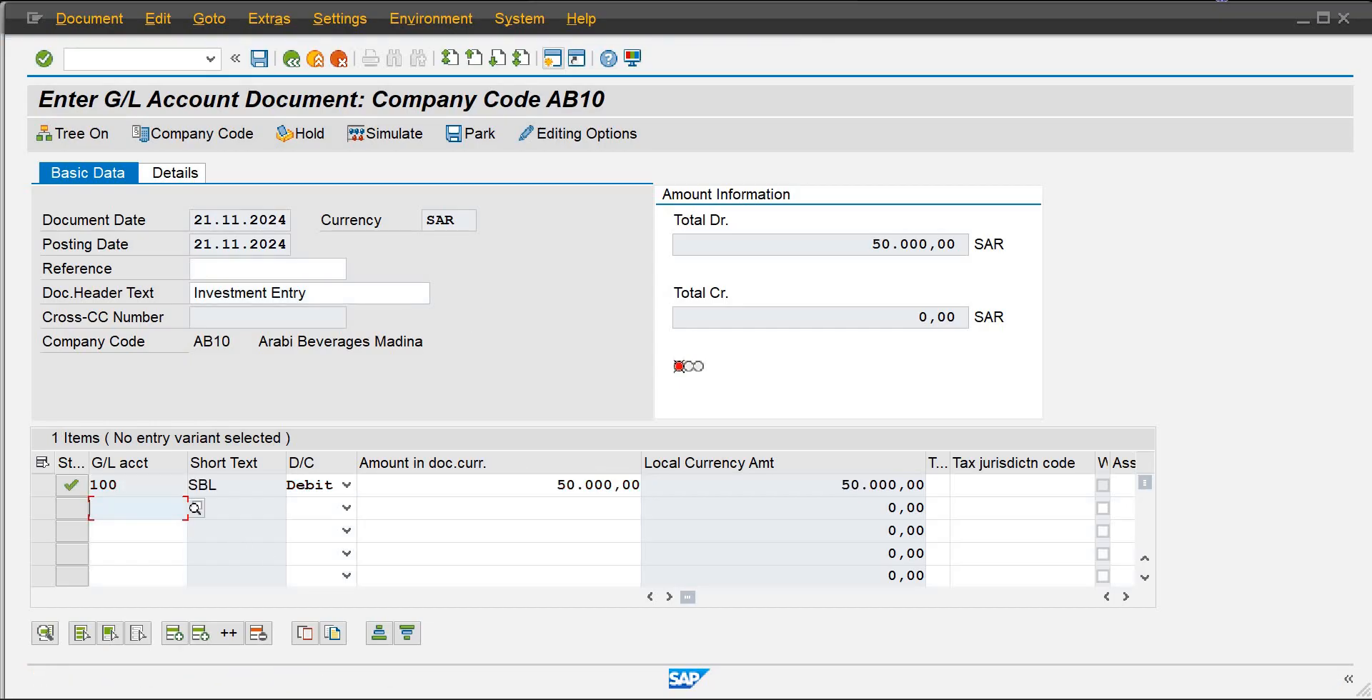
pyautogui.write('200')
pyautogui.press('Tab')
pyautogui.press('c')
pyautogui.press('Tab')
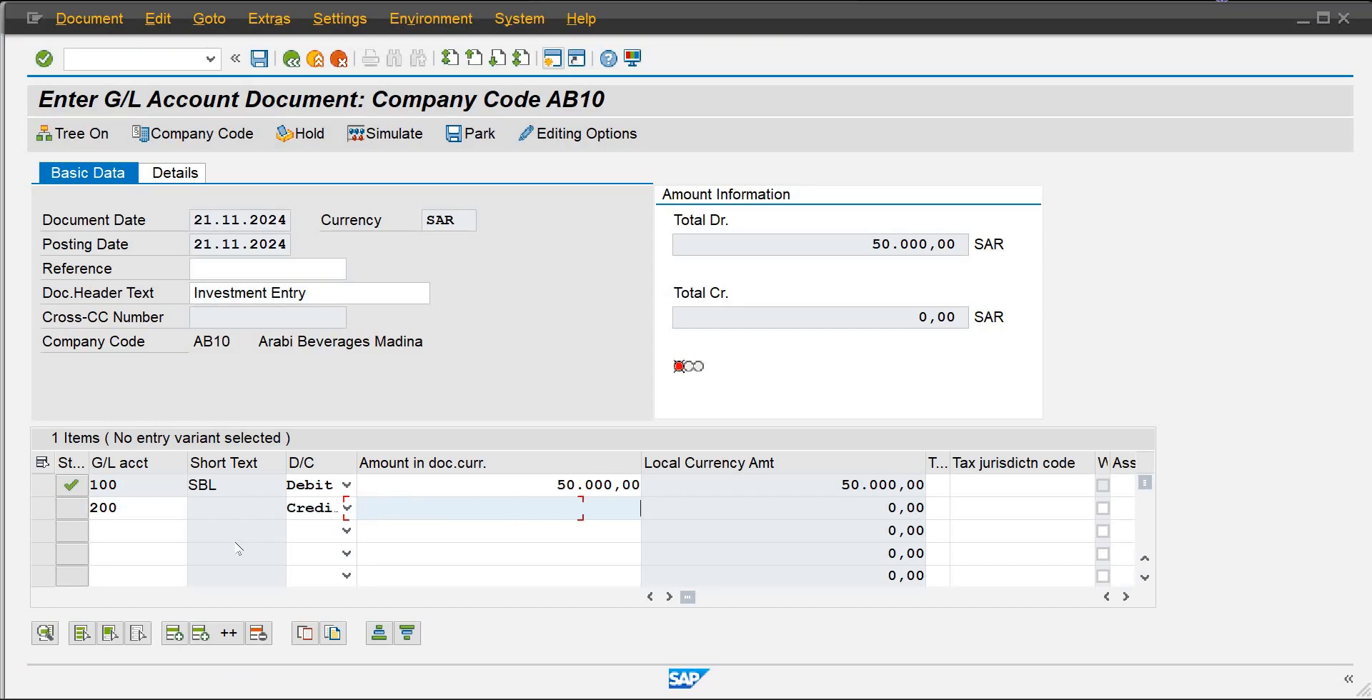
pyautogui.write('*')
pyautogui.press('Return')
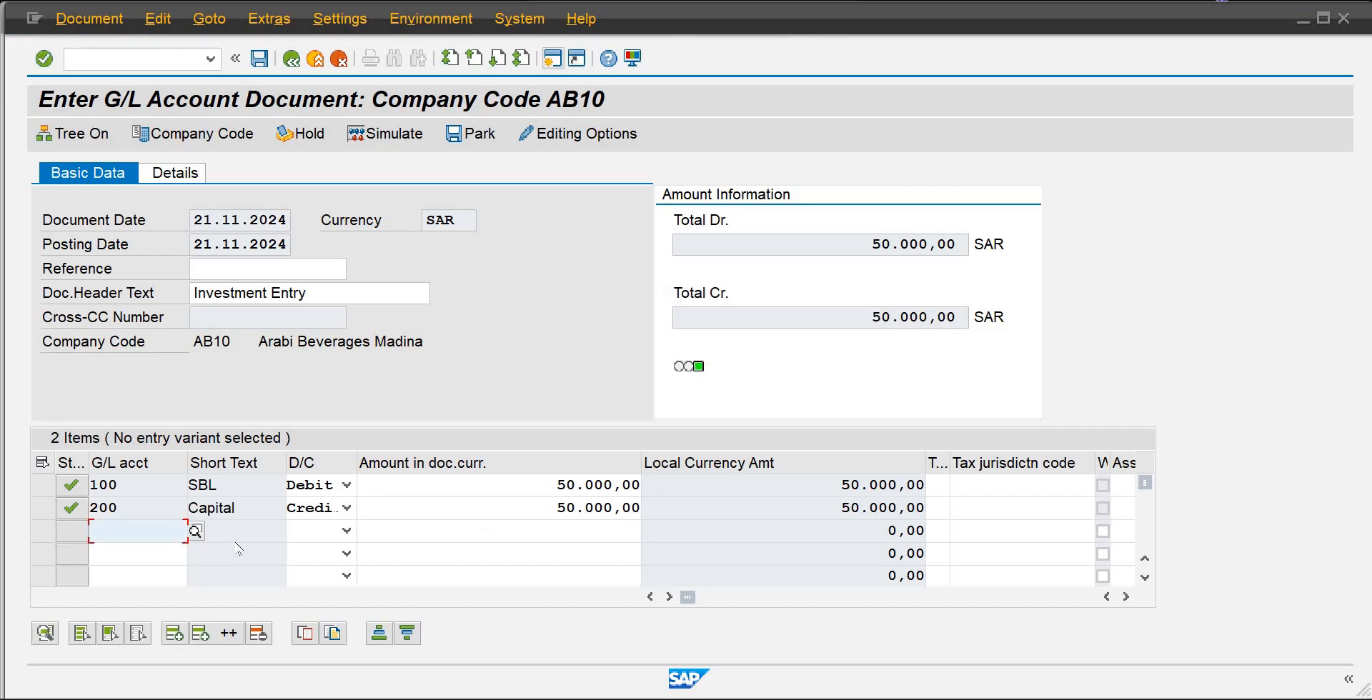
# Step: Try to post the document, and run the FINS_CUST_CONS_CHK_P check linked in the resulting error's explanation
pyautogui.hotkey('ctrl', 's')
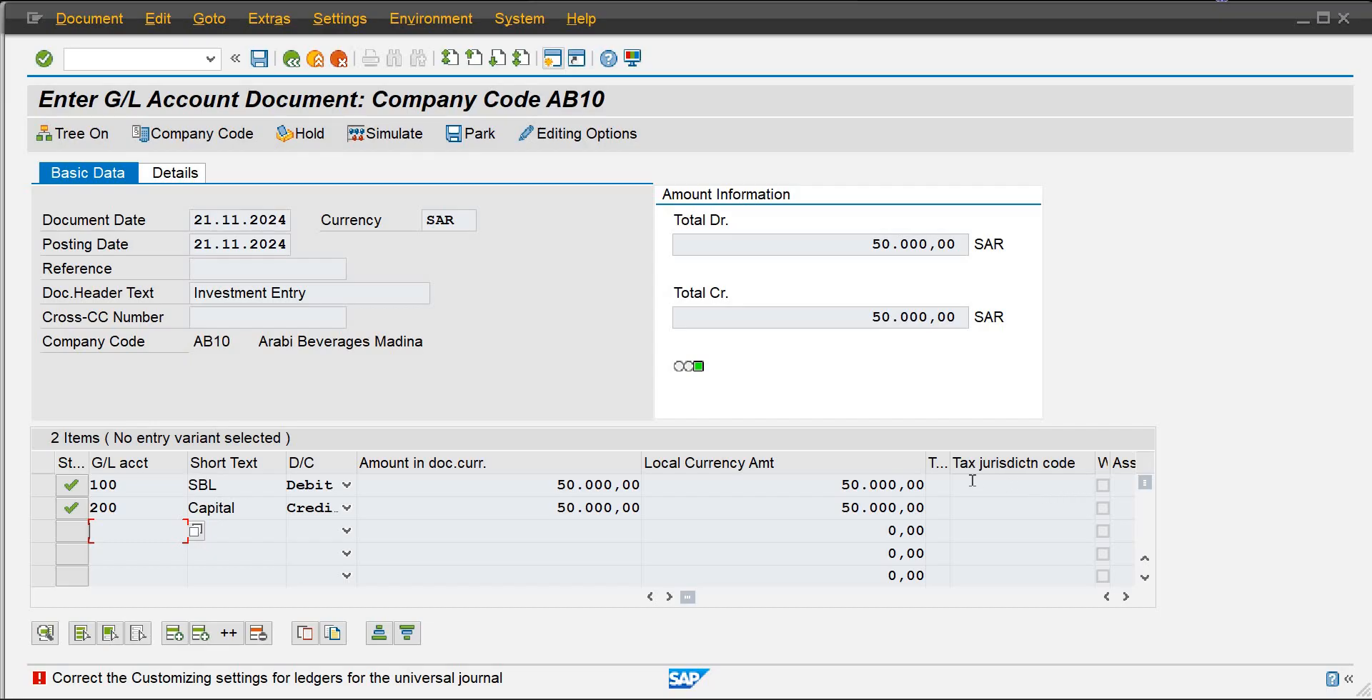
pyautogui.click(437, 679)
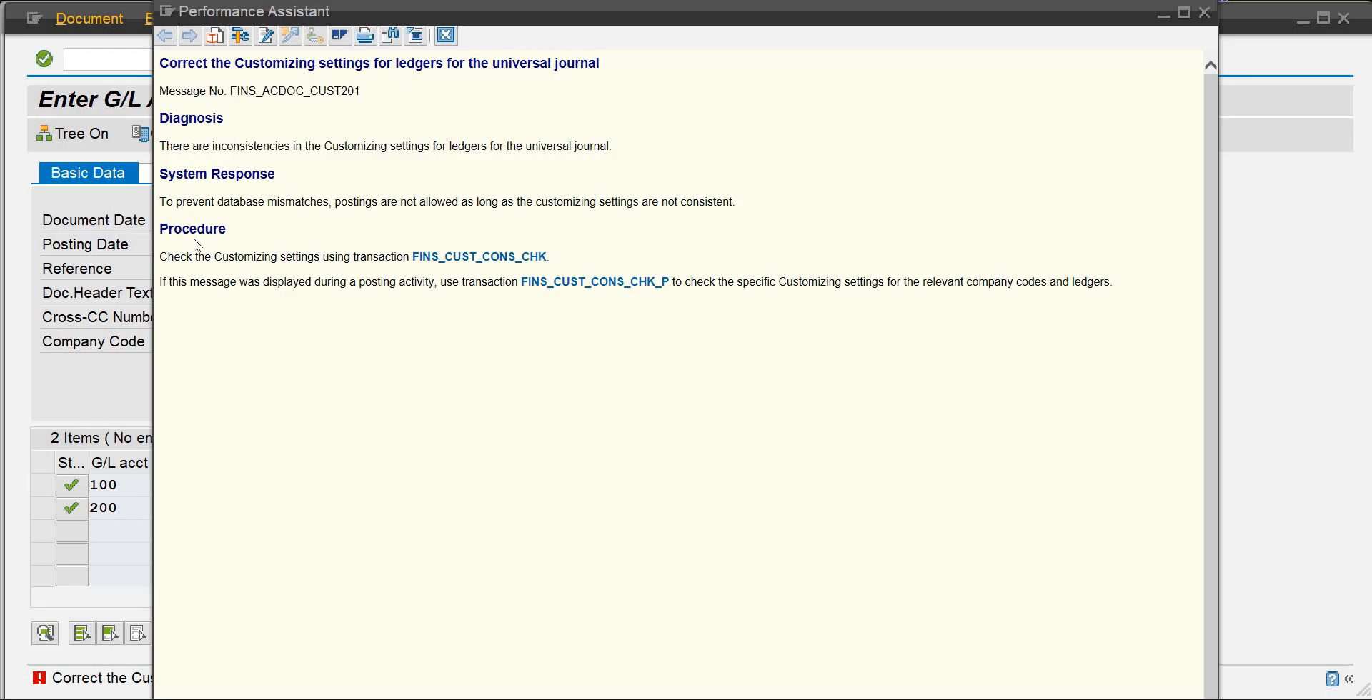
pyautogui.click(579, 283)
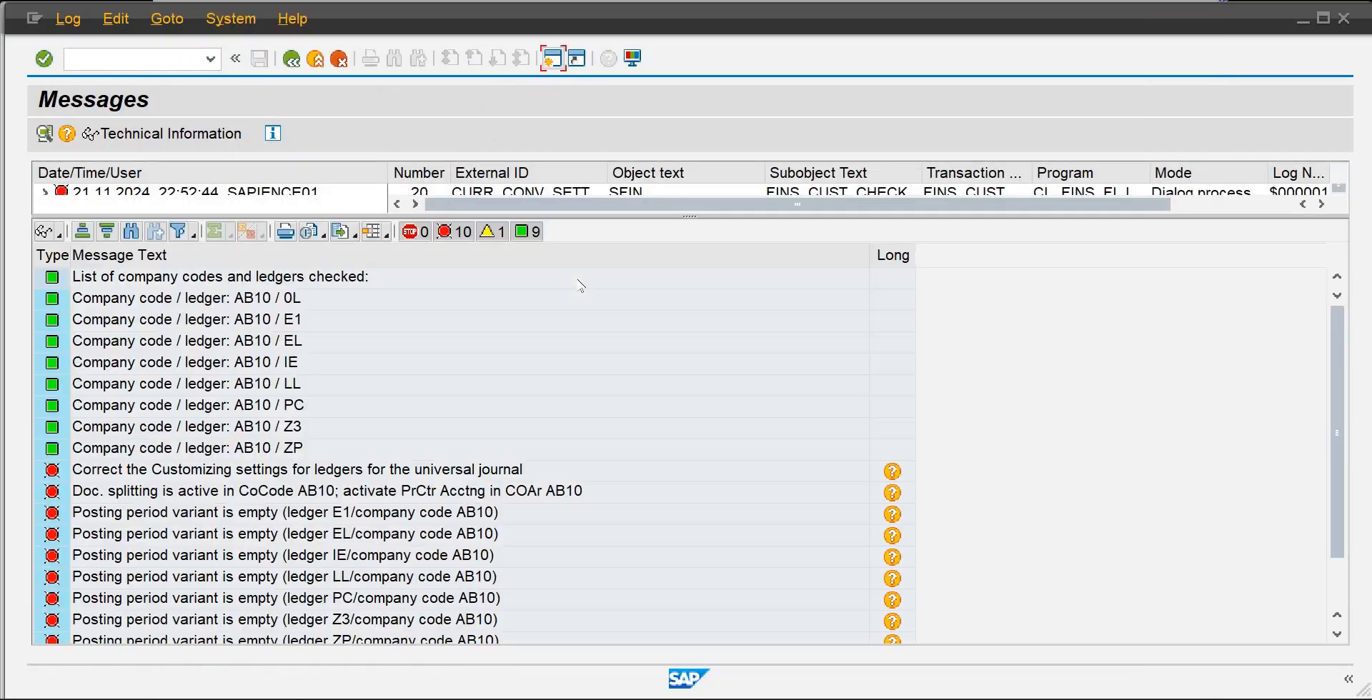
pyautogui.click(1337, 636)
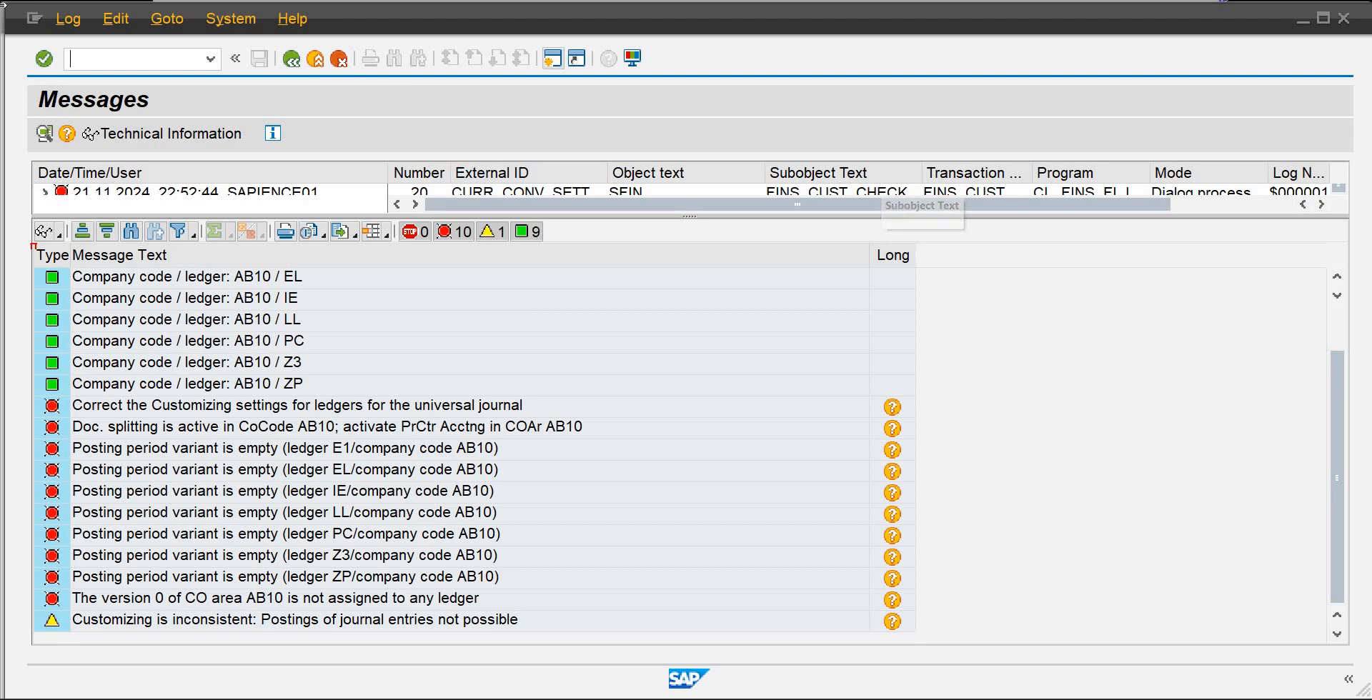
pyautogui.click(140, 60)
pyautogui.click(10, 1)
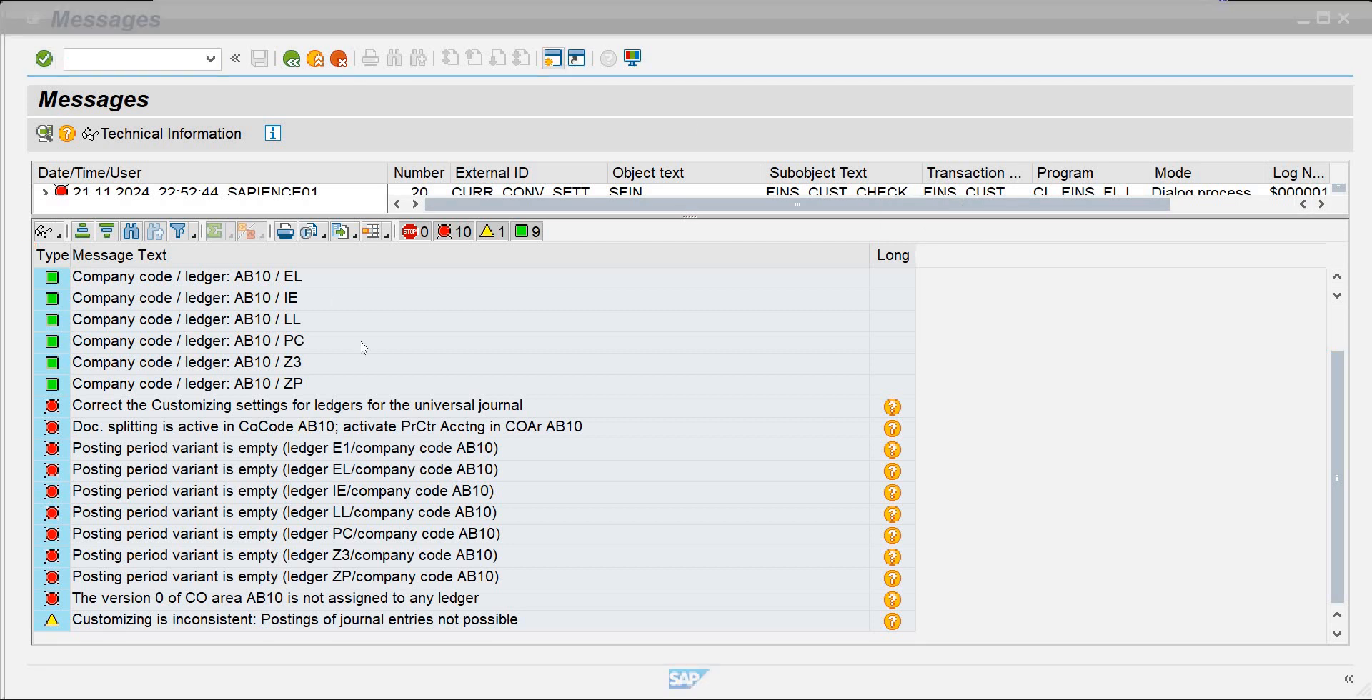
pyautogui.click(1228, 388)
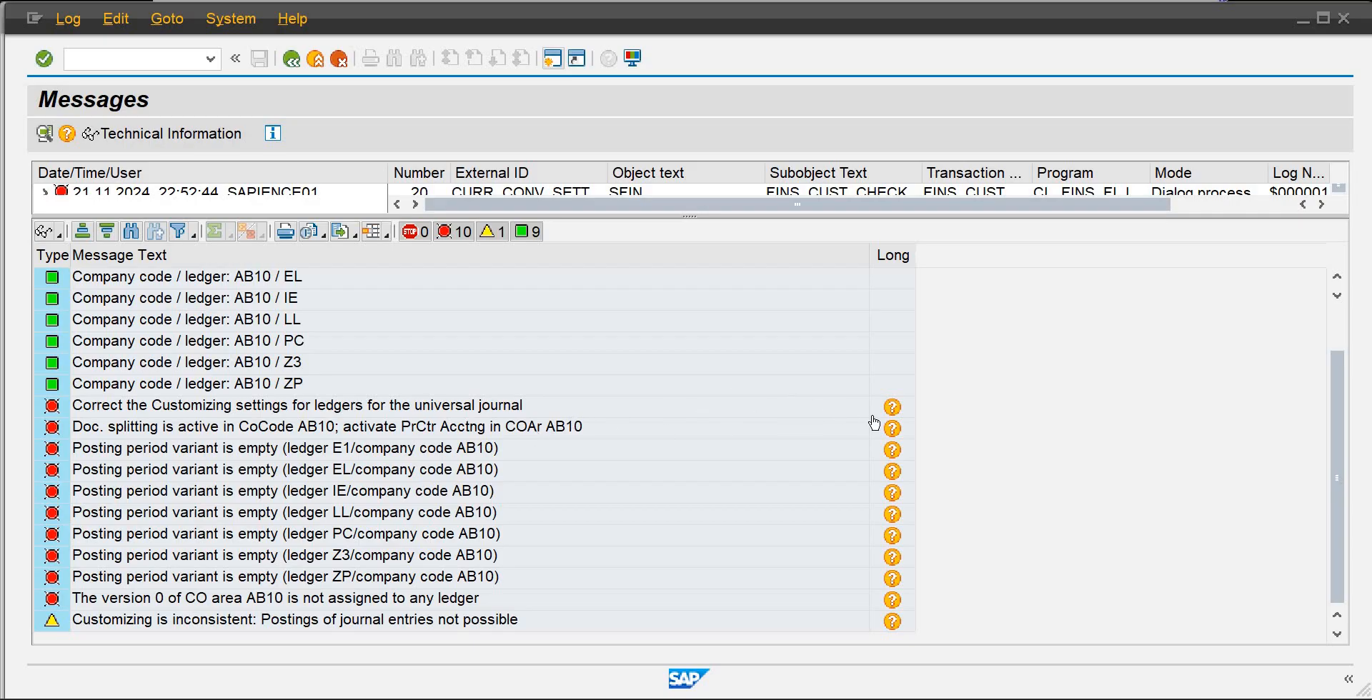
# Step: From the document splitting error's explanation, open the Activate Profit Center Accounting in Controlling Area activity
pyautogui.click(894, 429)
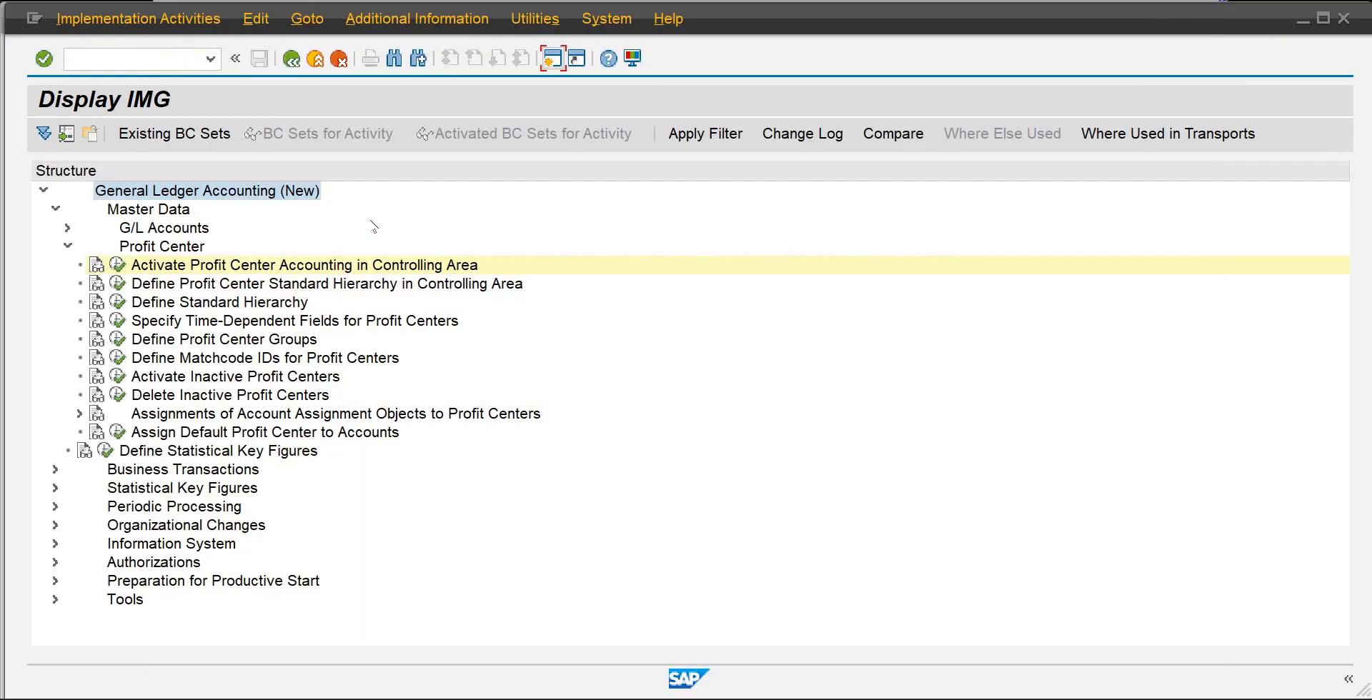
pyautogui.click(118, 265)
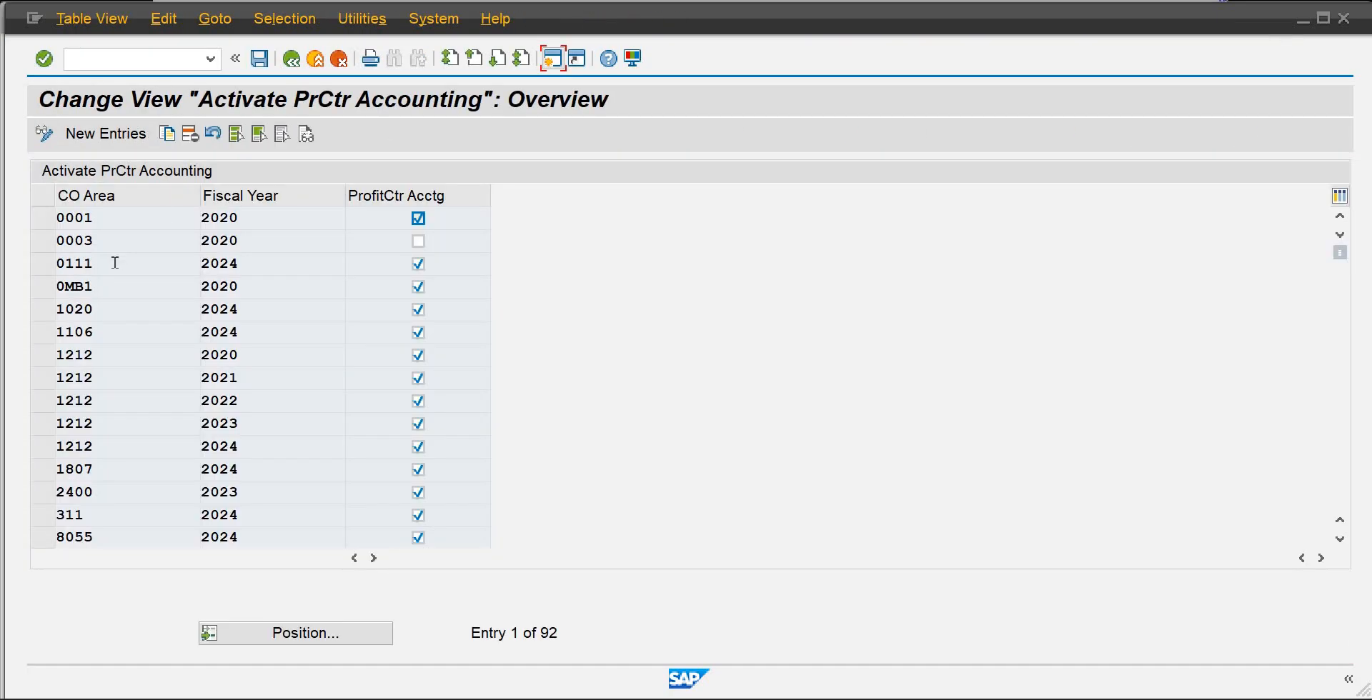
pyautogui.click(441, 217)
# Step: Find controlling area AB10, activate its profit center accounting for 2024, and save it under the proposed customizing request
pyautogui.click(289, 640)
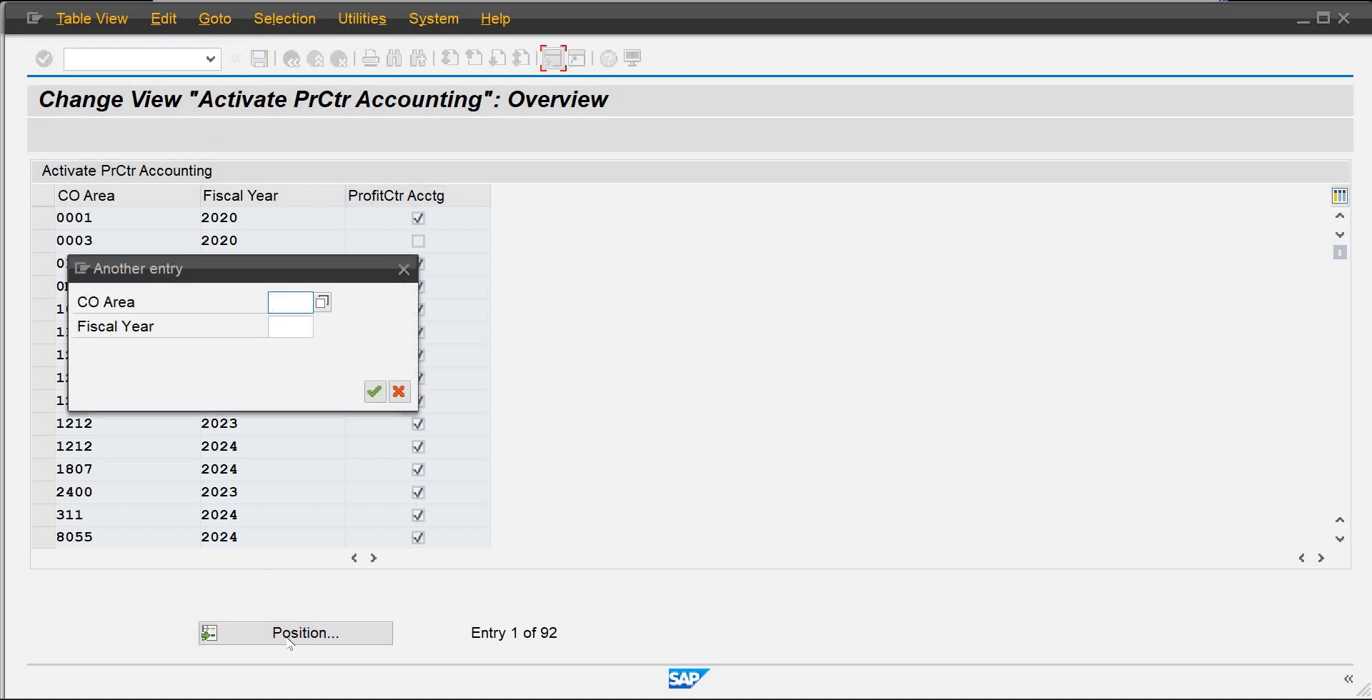
pyautogui.write('ab10')
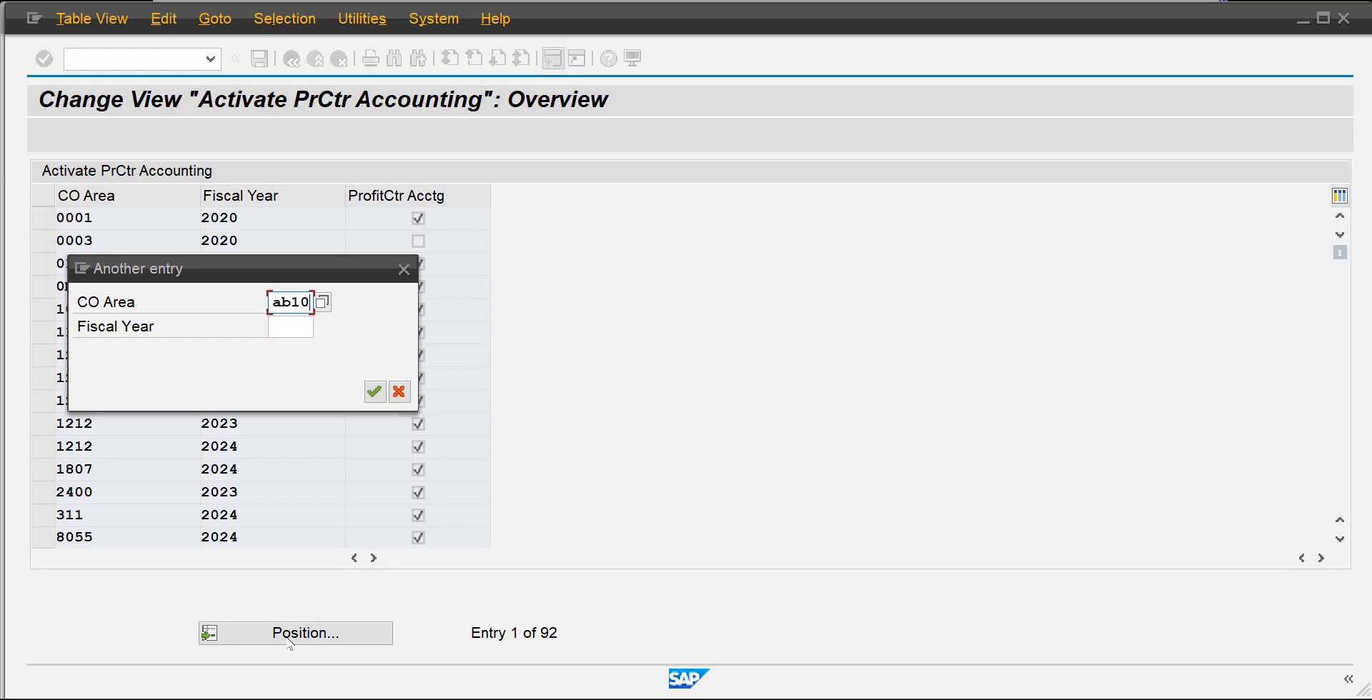
pyautogui.press('Return')
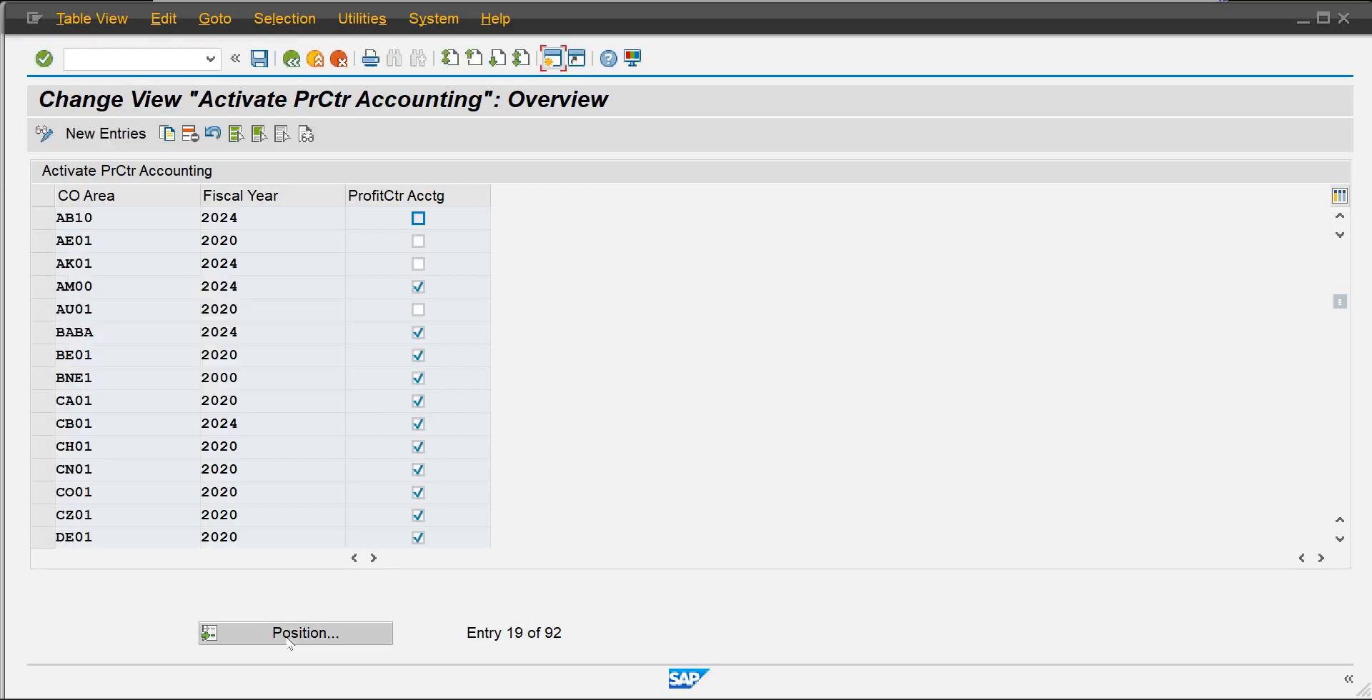
pyautogui.click(419, 219)
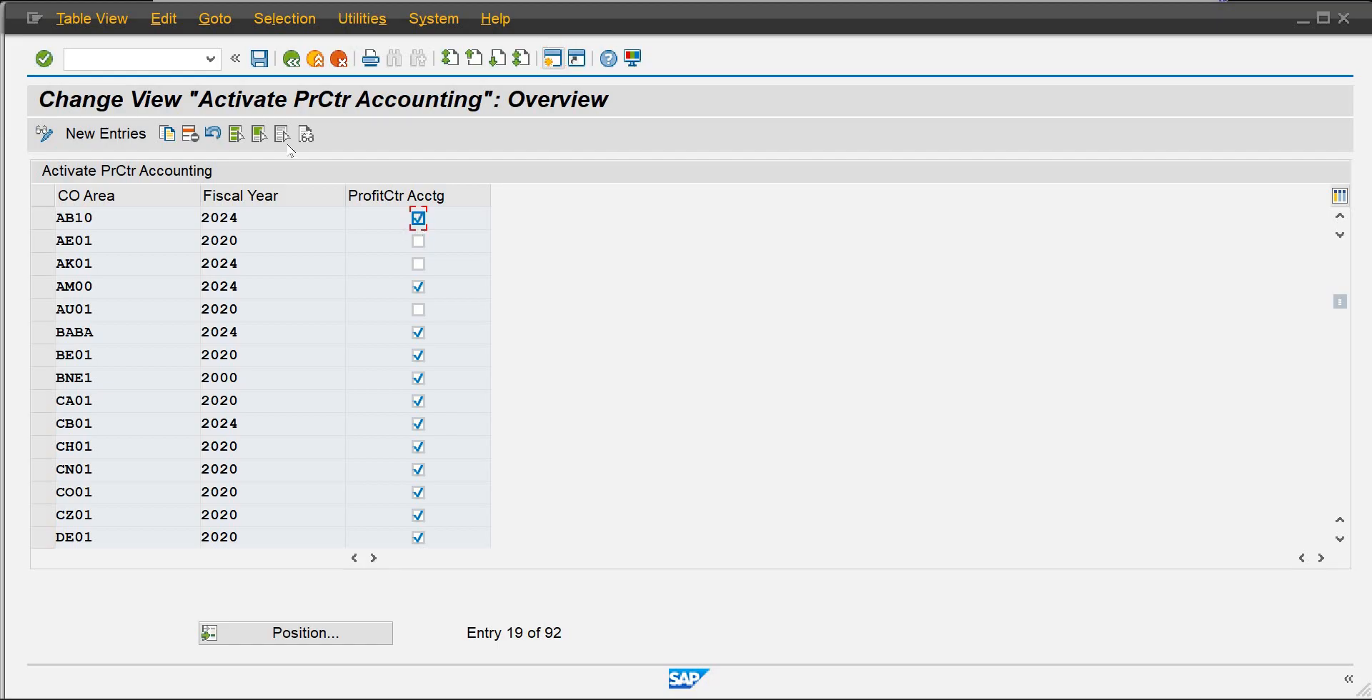
pyautogui.click(258, 60)
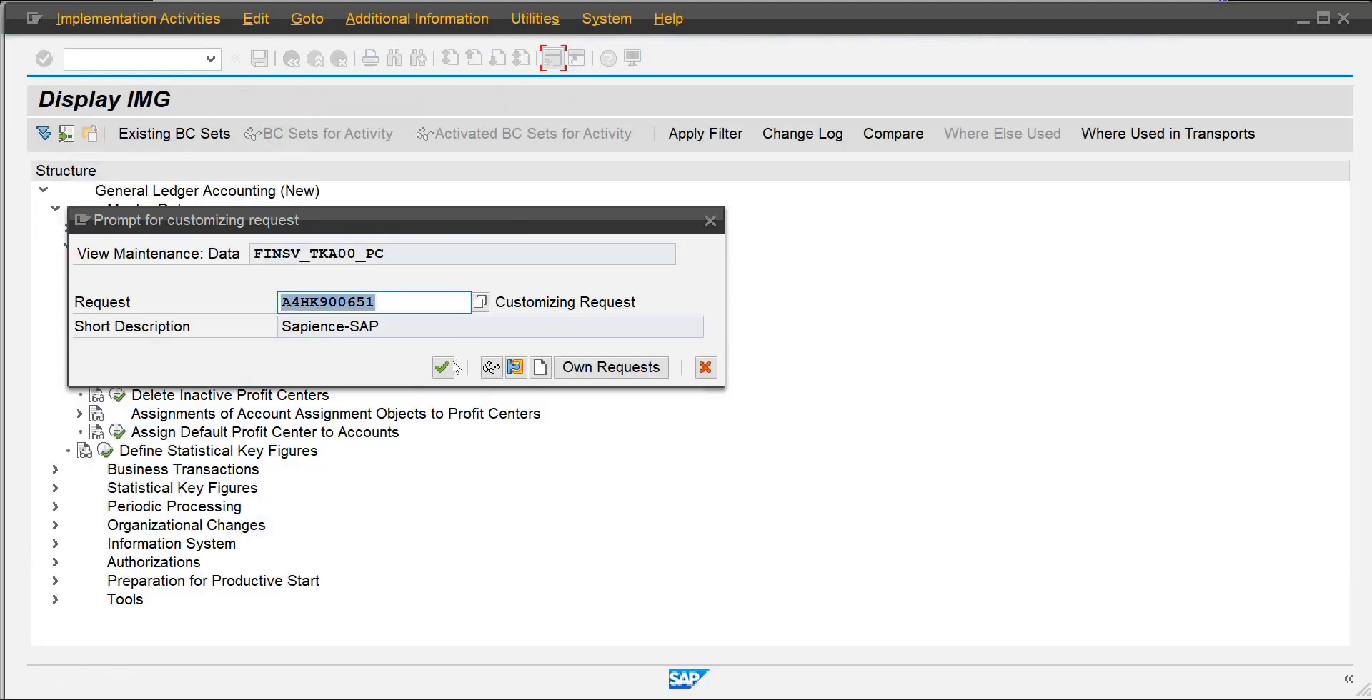
pyautogui.click(452, 366)
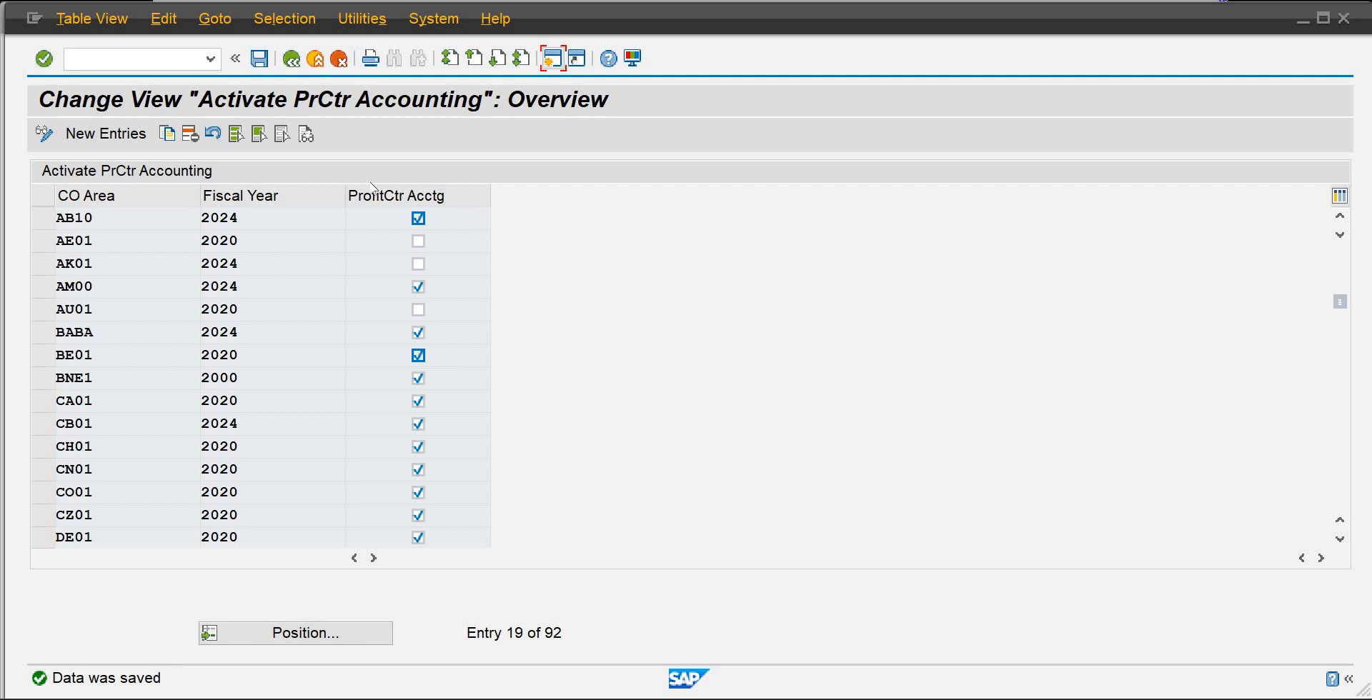
# Step: Return to the consistency check messages and close the document splitting error's explanation
pyautogui.click(295, 68)
pyautogui.click(291, 59)
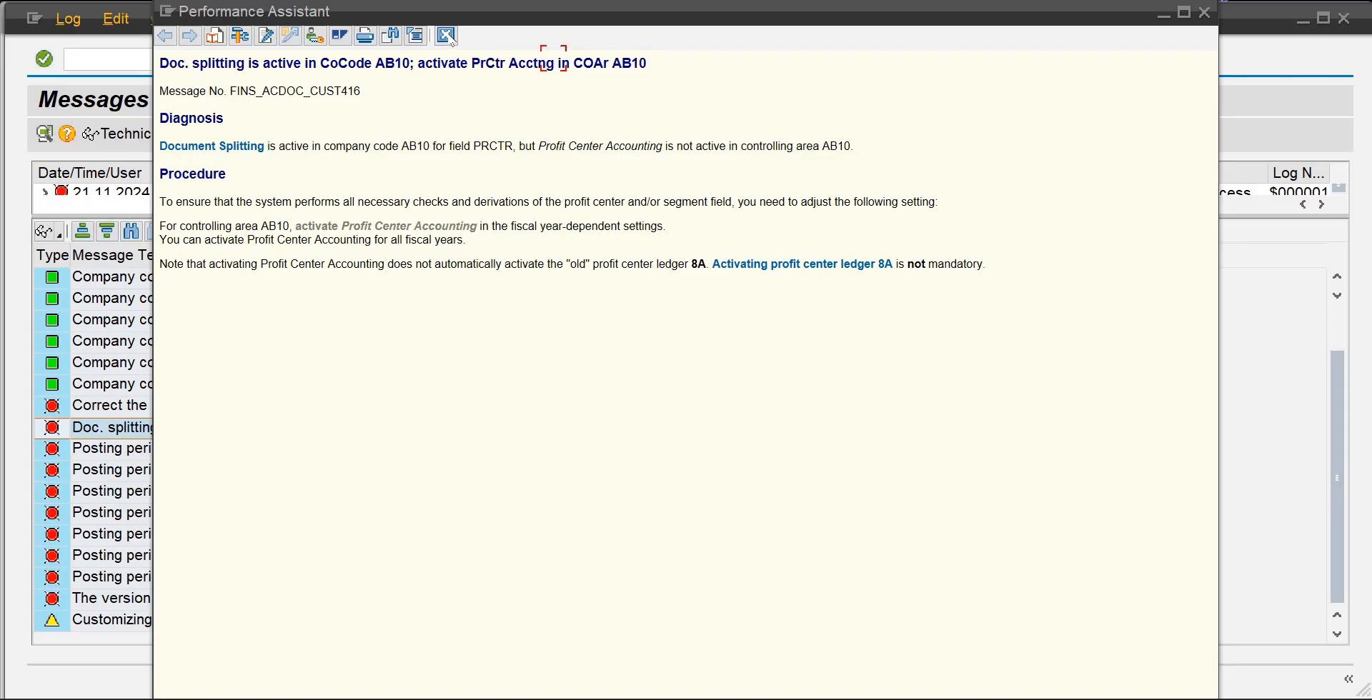
pyautogui.press('Escape')
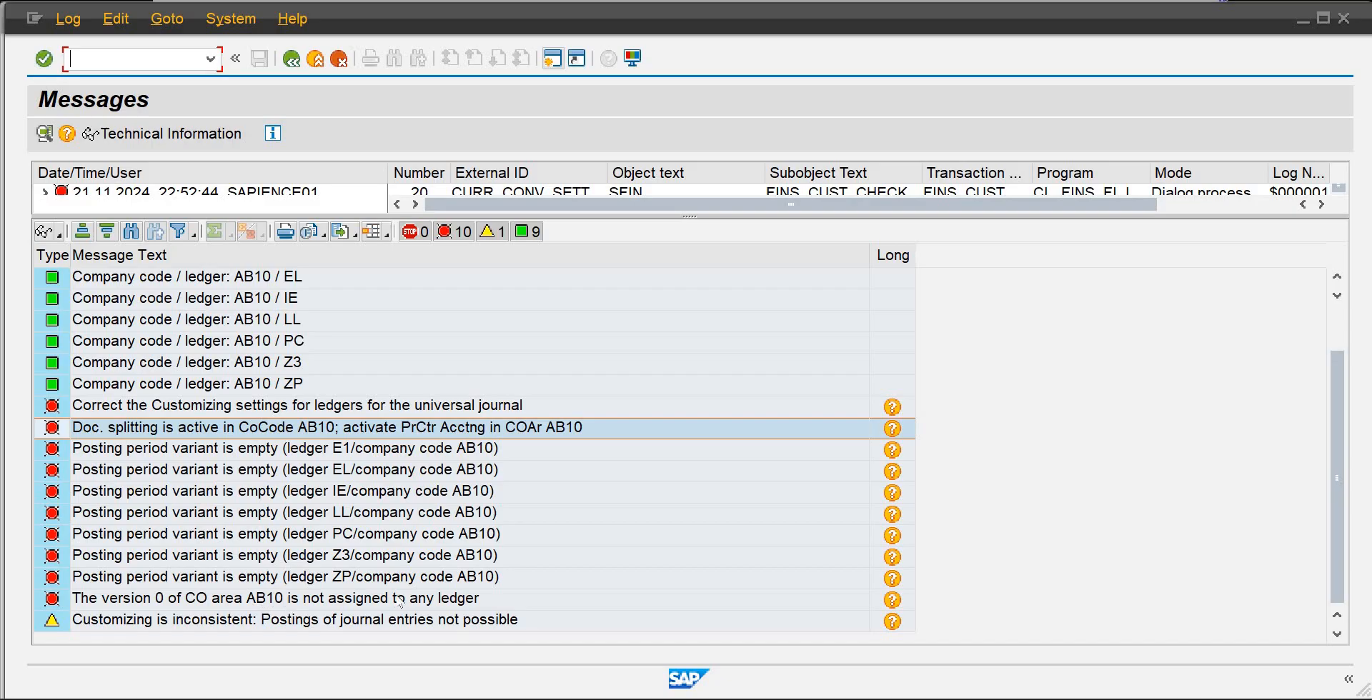
# Step: From the explanation of the error about unassigned CO version 0, open the Define Ledger for CO Version activity under General Controlling
pyautogui.click(893, 599)
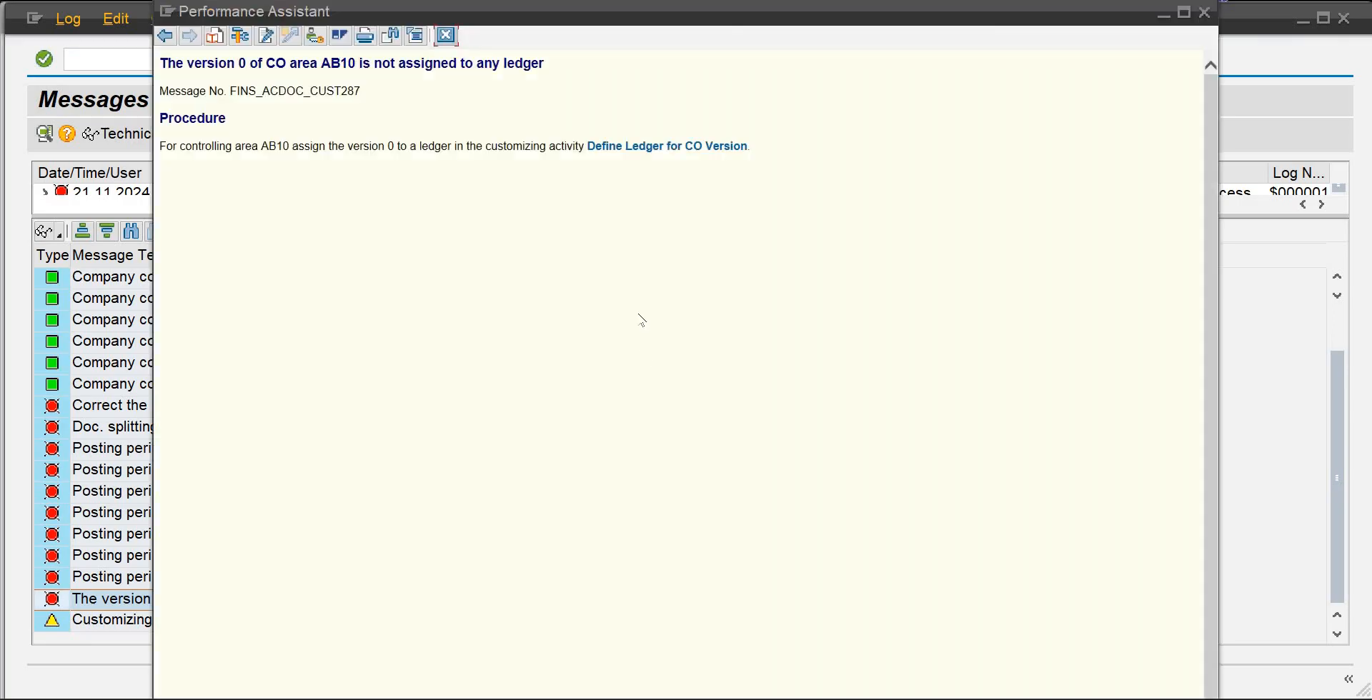
pyautogui.click(703, 151)
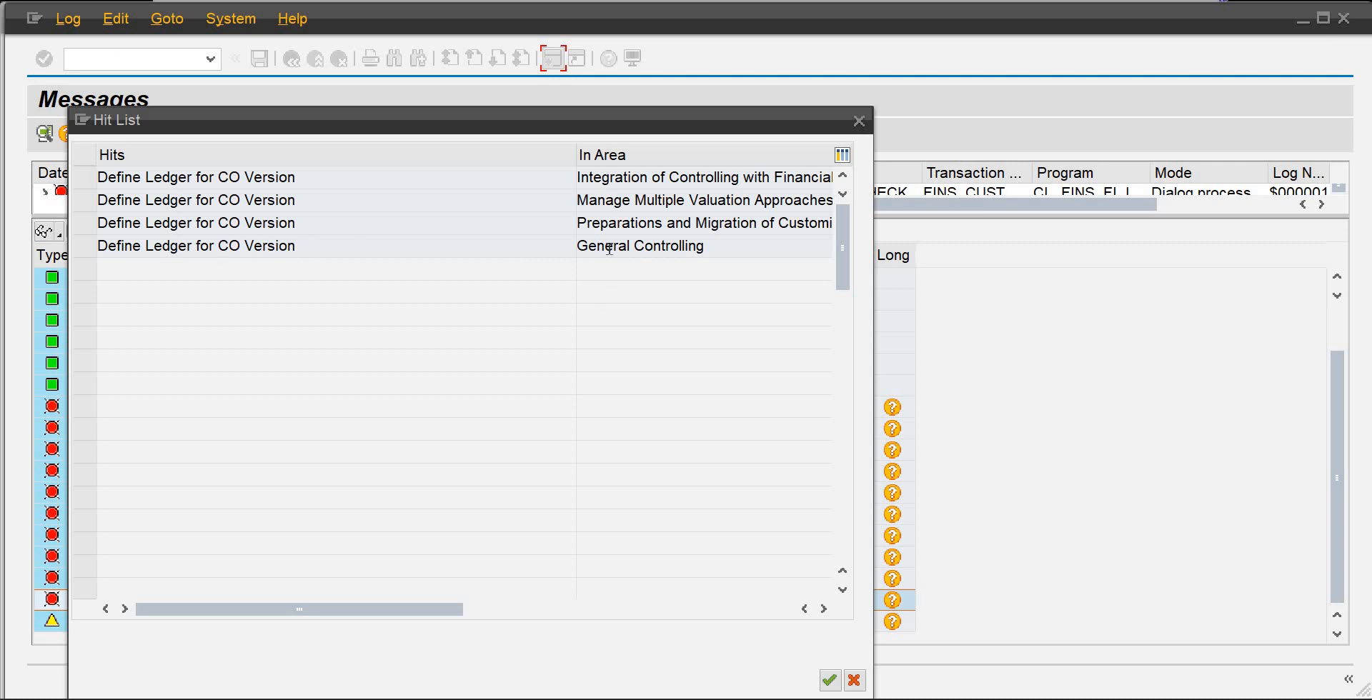
pyautogui.doubleClick(261, 247)
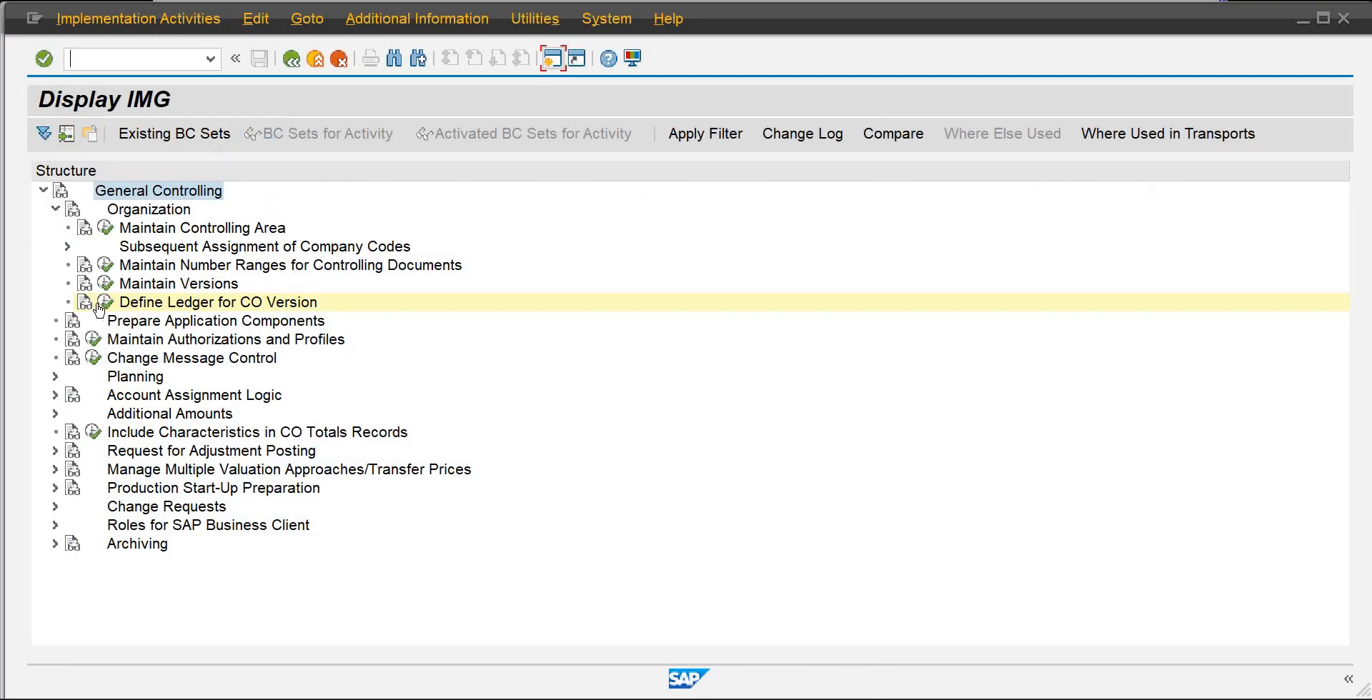
pyautogui.click(103, 303)
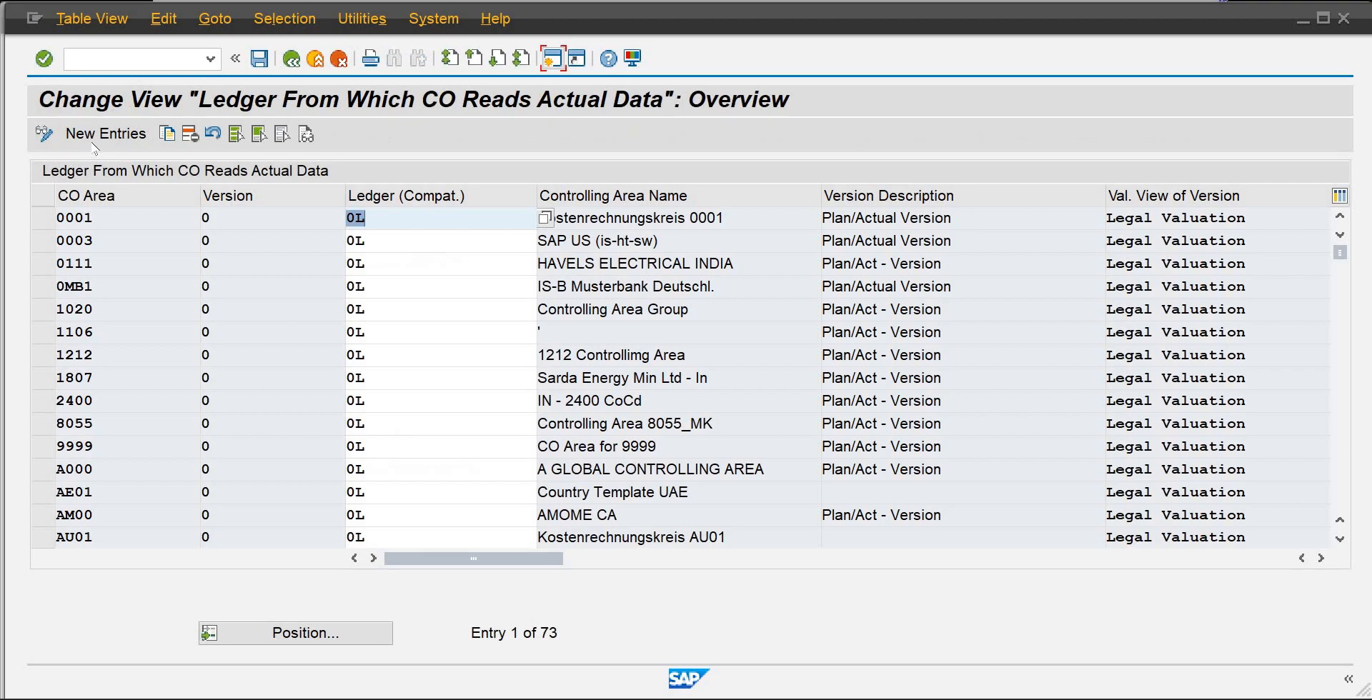
# Step: Add a new entry assigning ledger 0L to version 0 of controlling area AB10
pyautogui.click(100, 135)
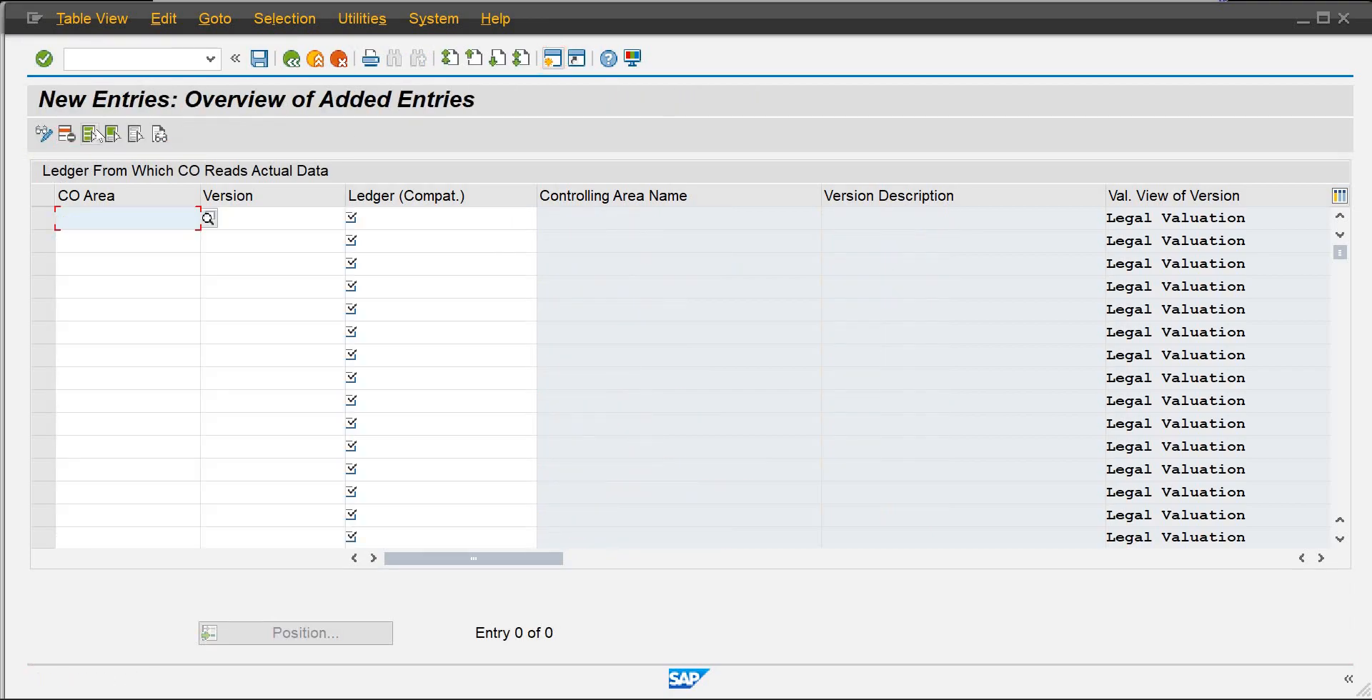
pyautogui.write('ab10')
pyautogui.press('Tab')
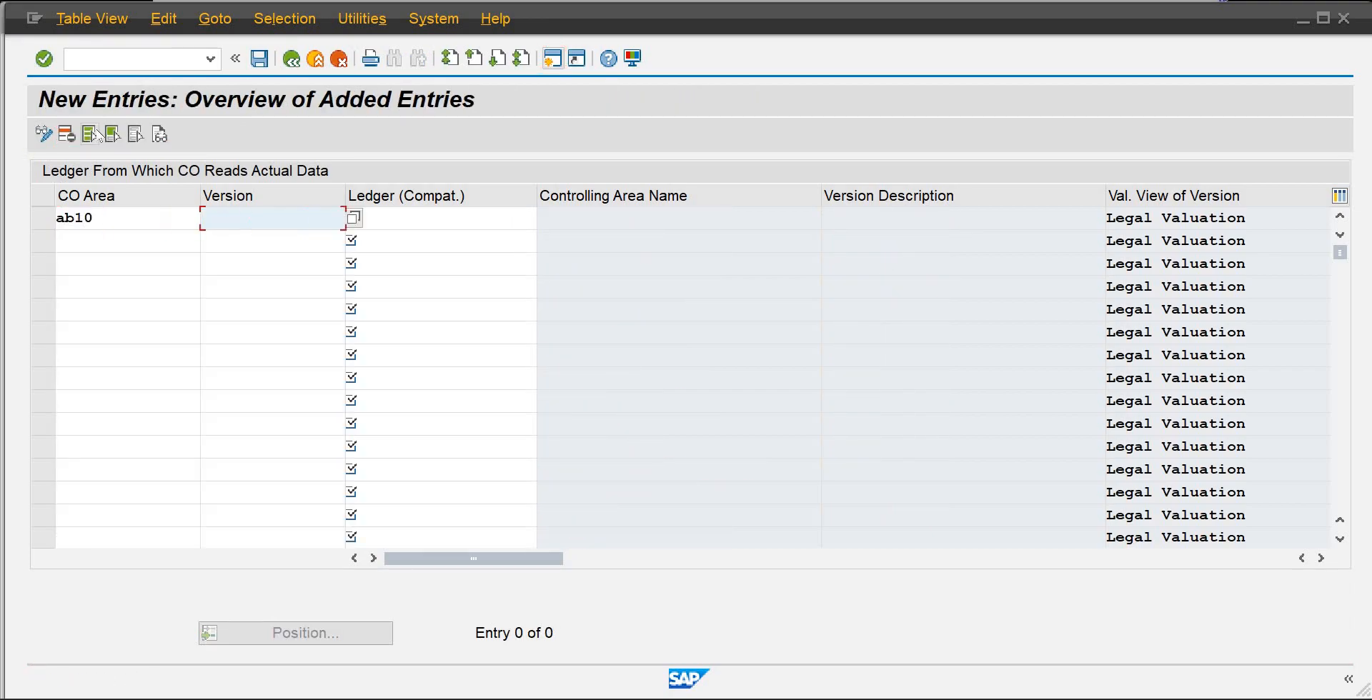
pyautogui.write('0')
pyautogui.press('Tab')
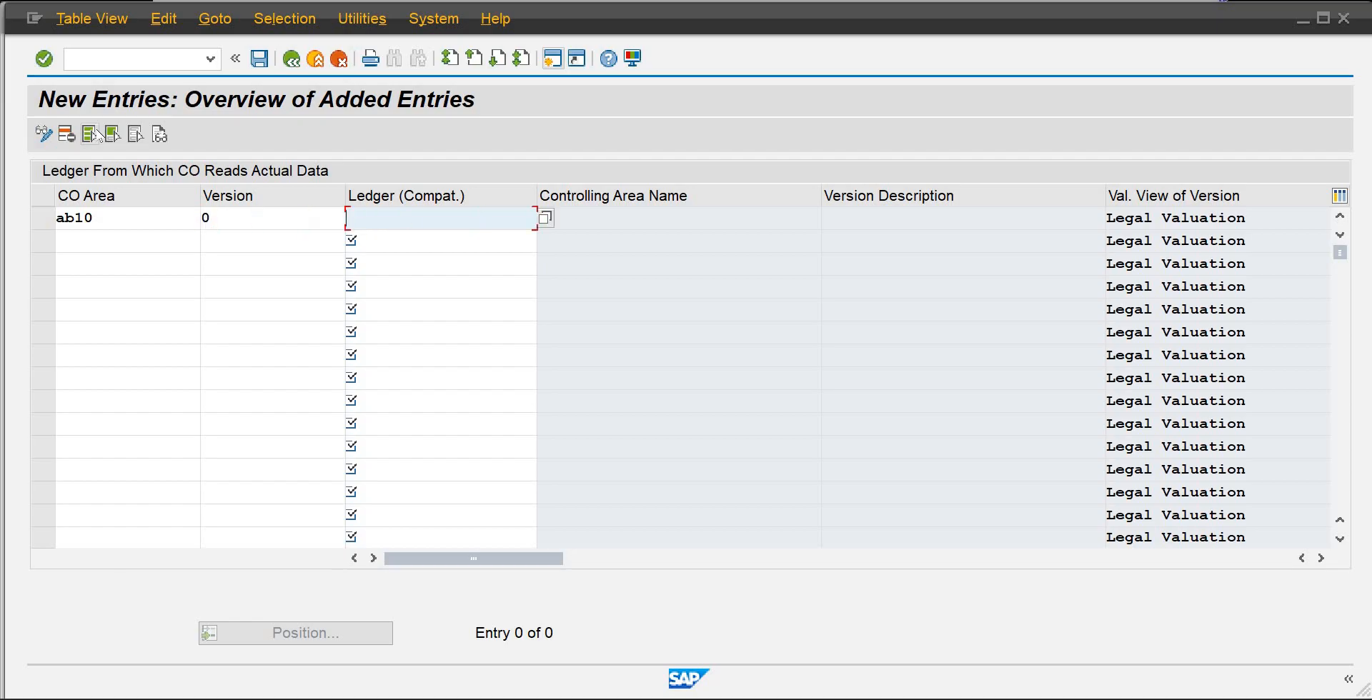
pyautogui.write('0L')
pyautogui.press('Return')
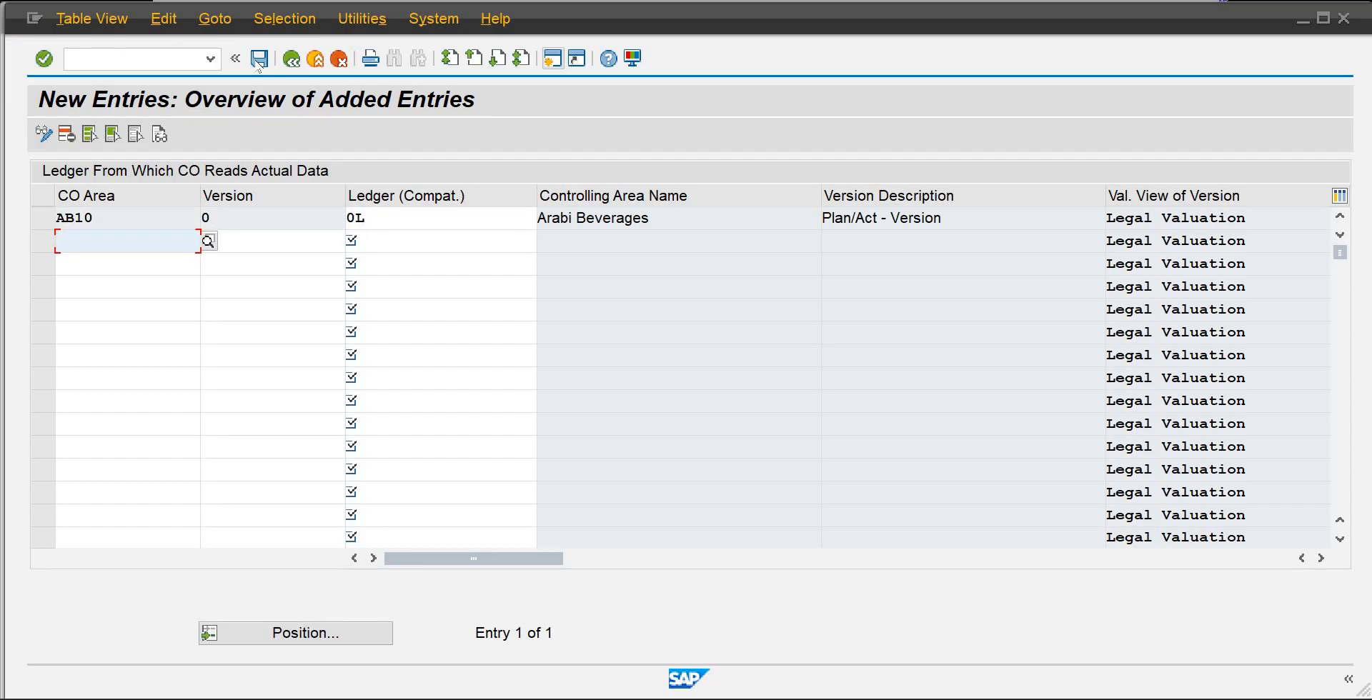
# Step: Save the new ledger assignment, accepting the warnings and the proposed customizing request
pyautogui.click(259, 65)
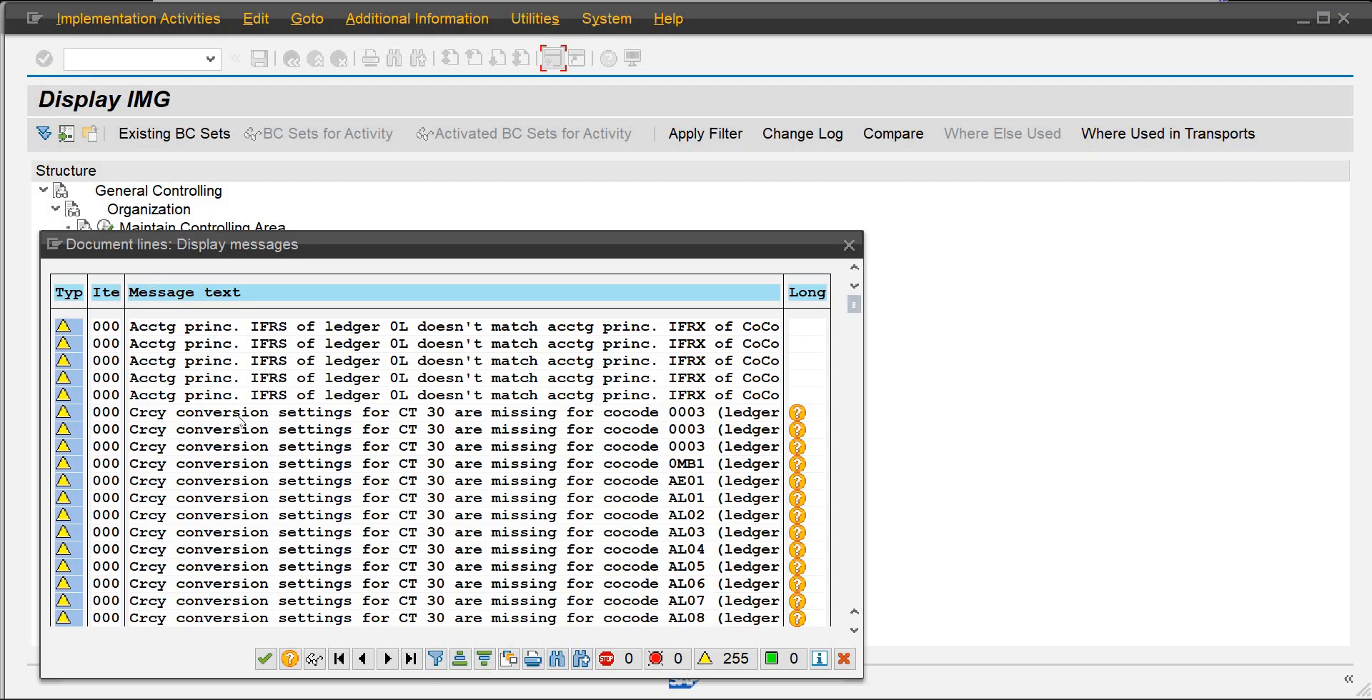
pyautogui.click(264, 659)
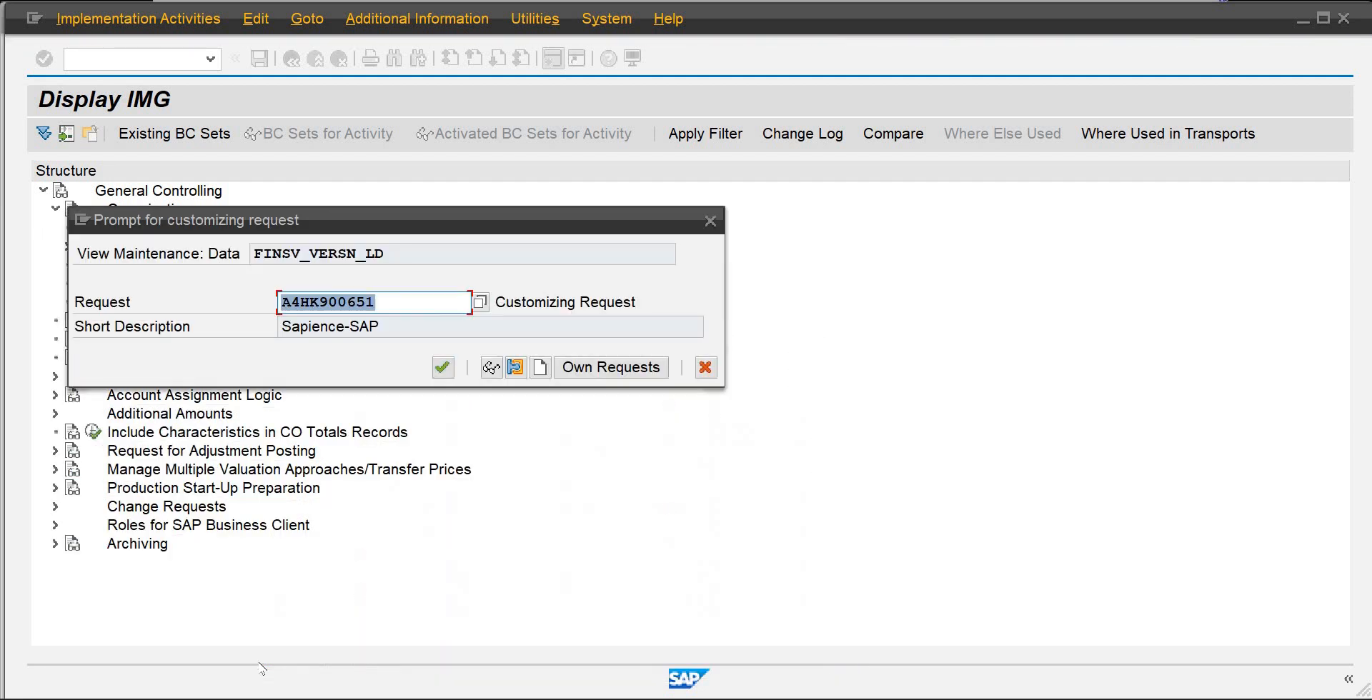
pyautogui.click(456, 381)
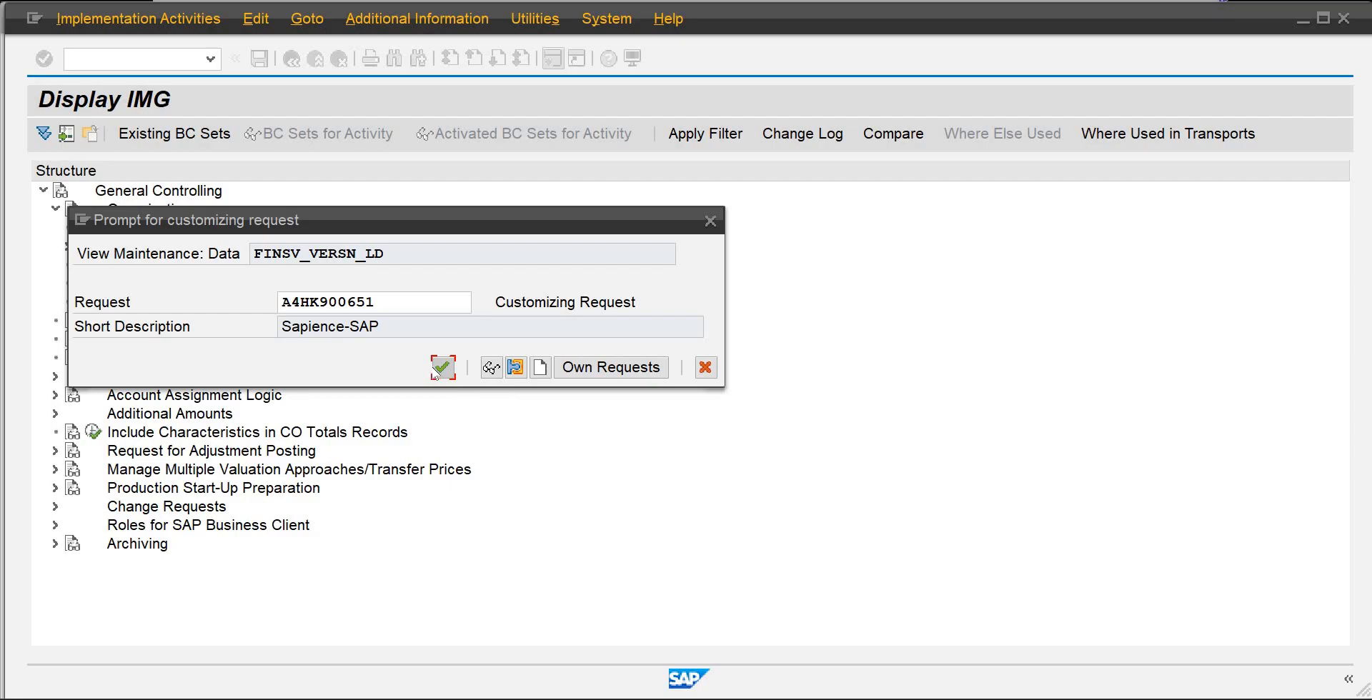
pyautogui.click(441, 369)
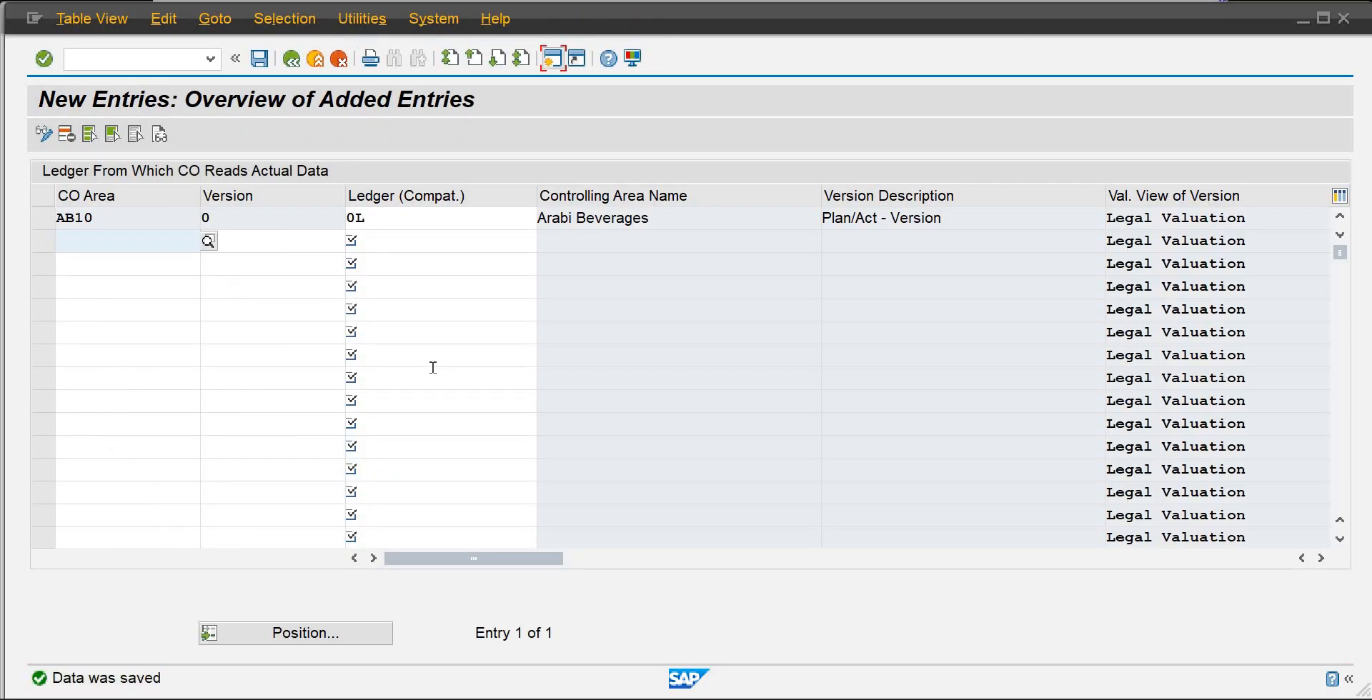
# Step: Return to the consistency check messages and close the CO version error's explanation
pyautogui.click(297, 63)
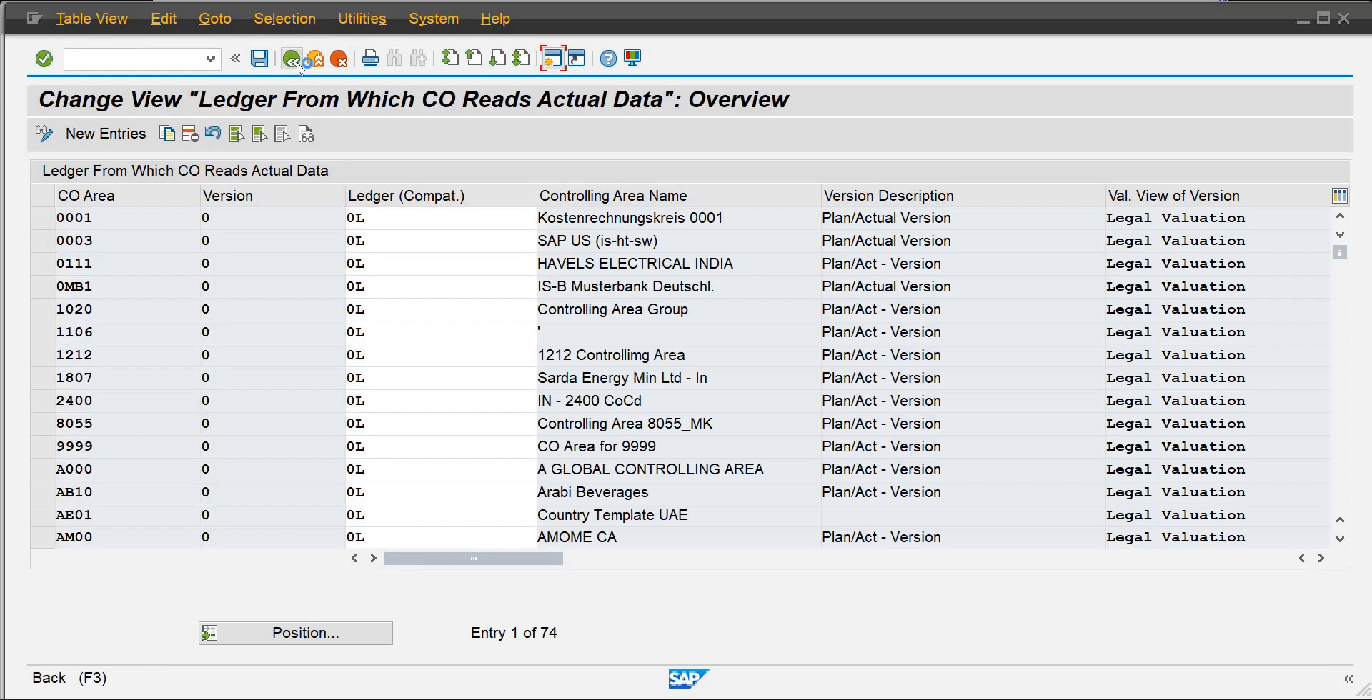
pyautogui.click(298, 64)
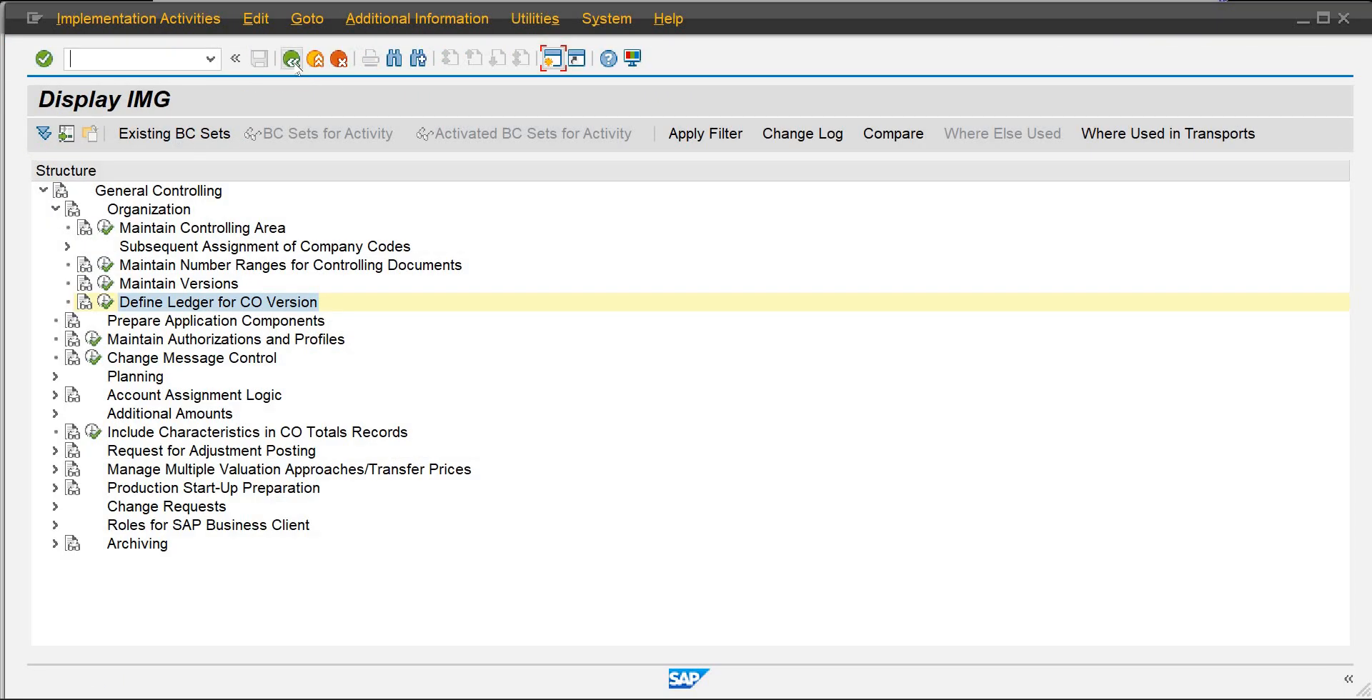
pyautogui.click(297, 62)
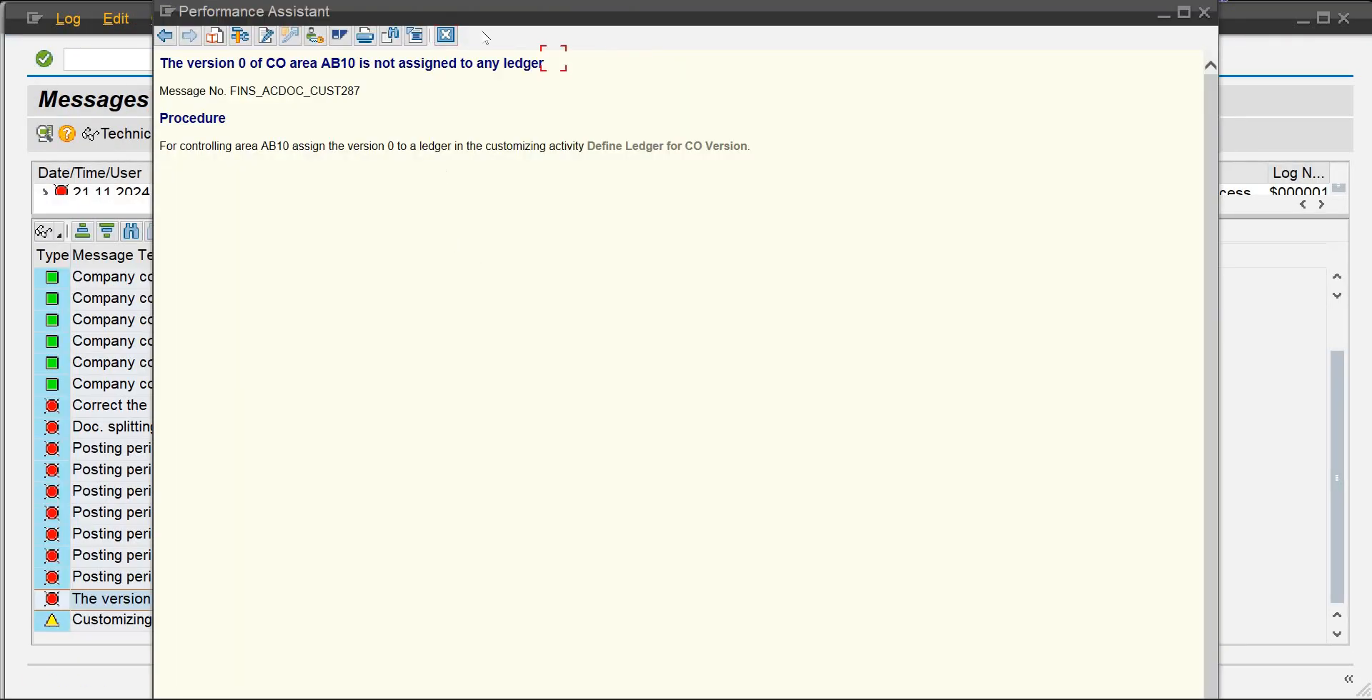
pyautogui.click(446, 35)
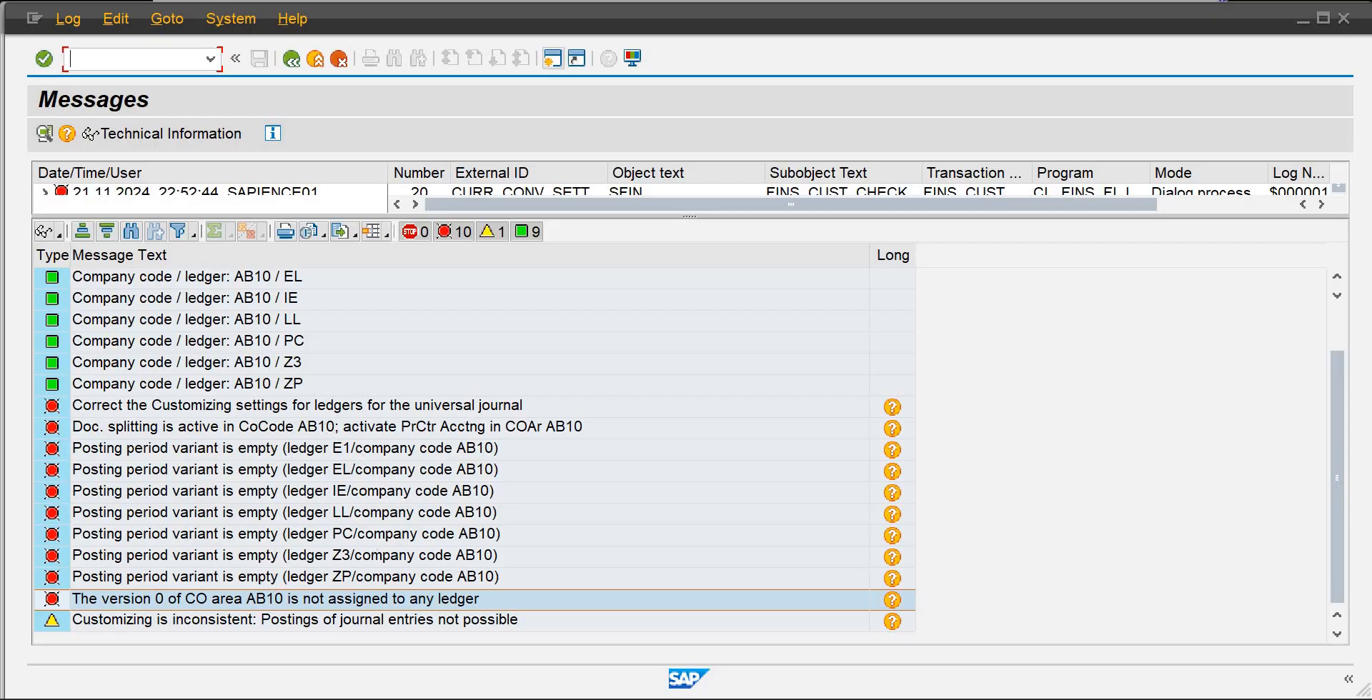
# Step: Switch to the full implementation guide session and expand Financial Accounting, Financial Accounting Global Settings, Ledgers, down to the Ledger activities
pyautogui.moveTo(805, 696)
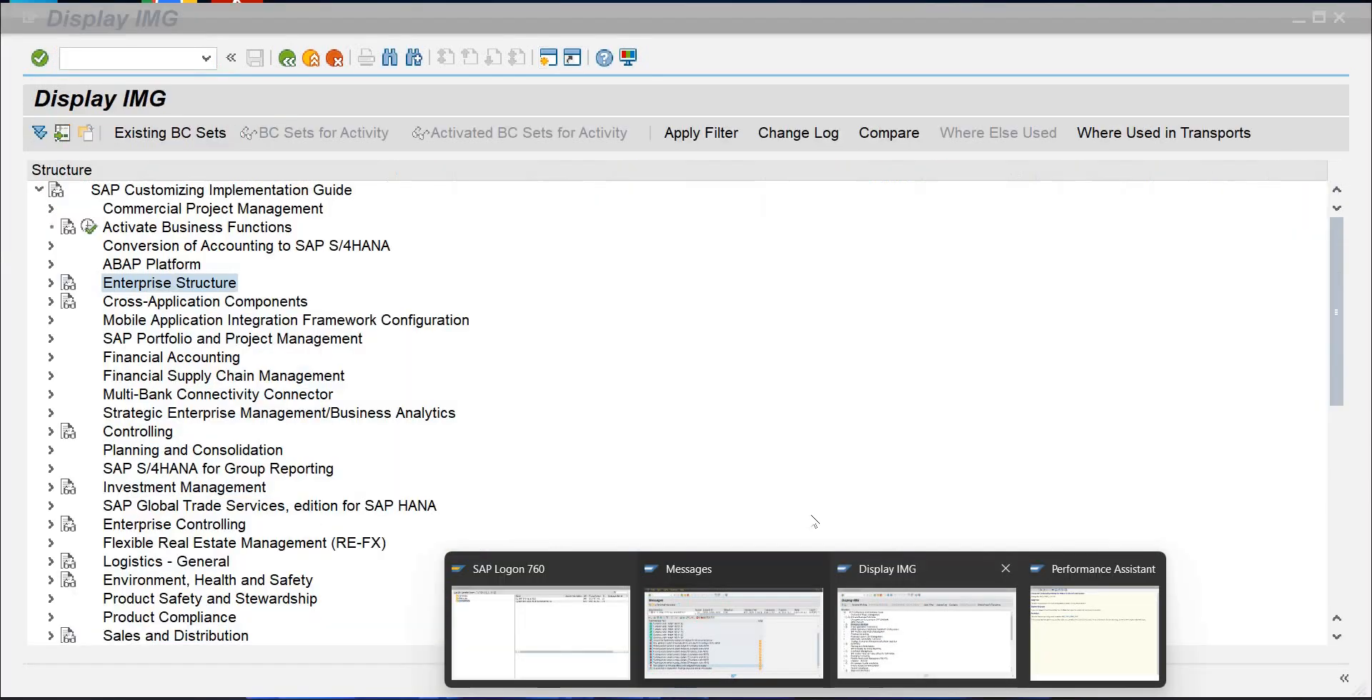
pyautogui.click(920, 638)
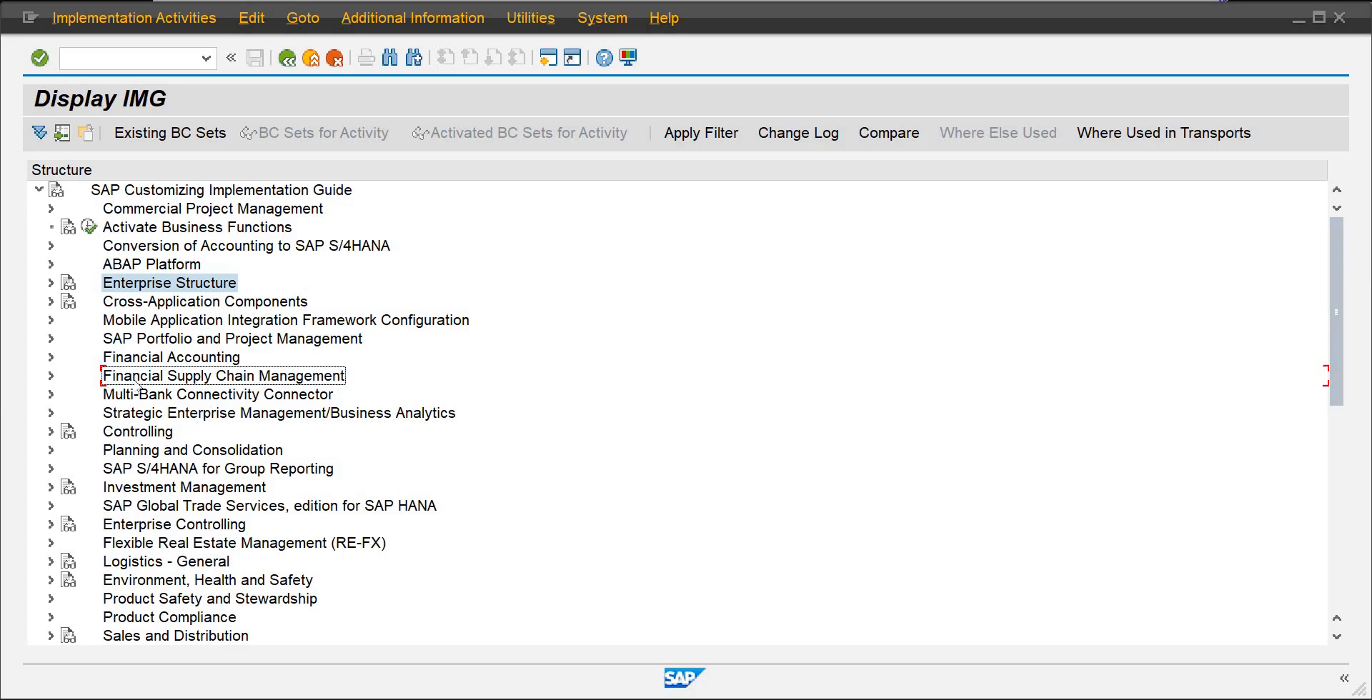
pyautogui.click(51, 357)
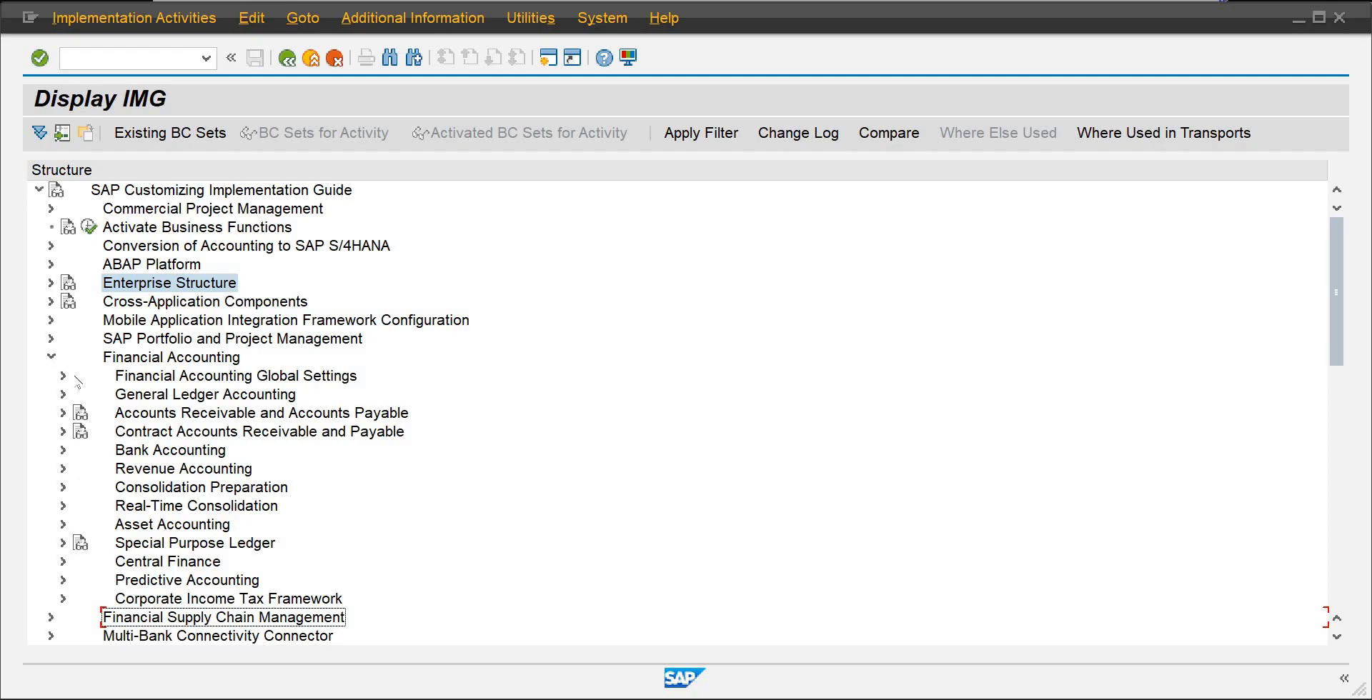
pyautogui.click(63, 376)
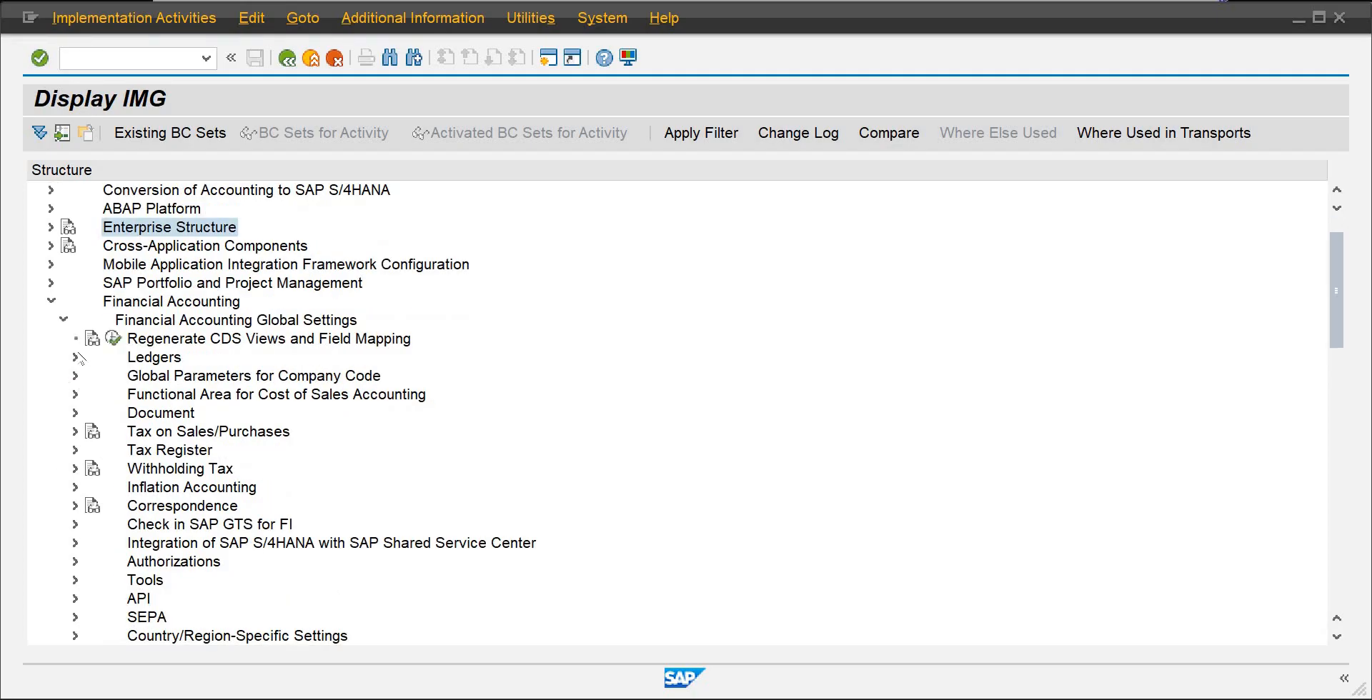
pyautogui.click(76, 358)
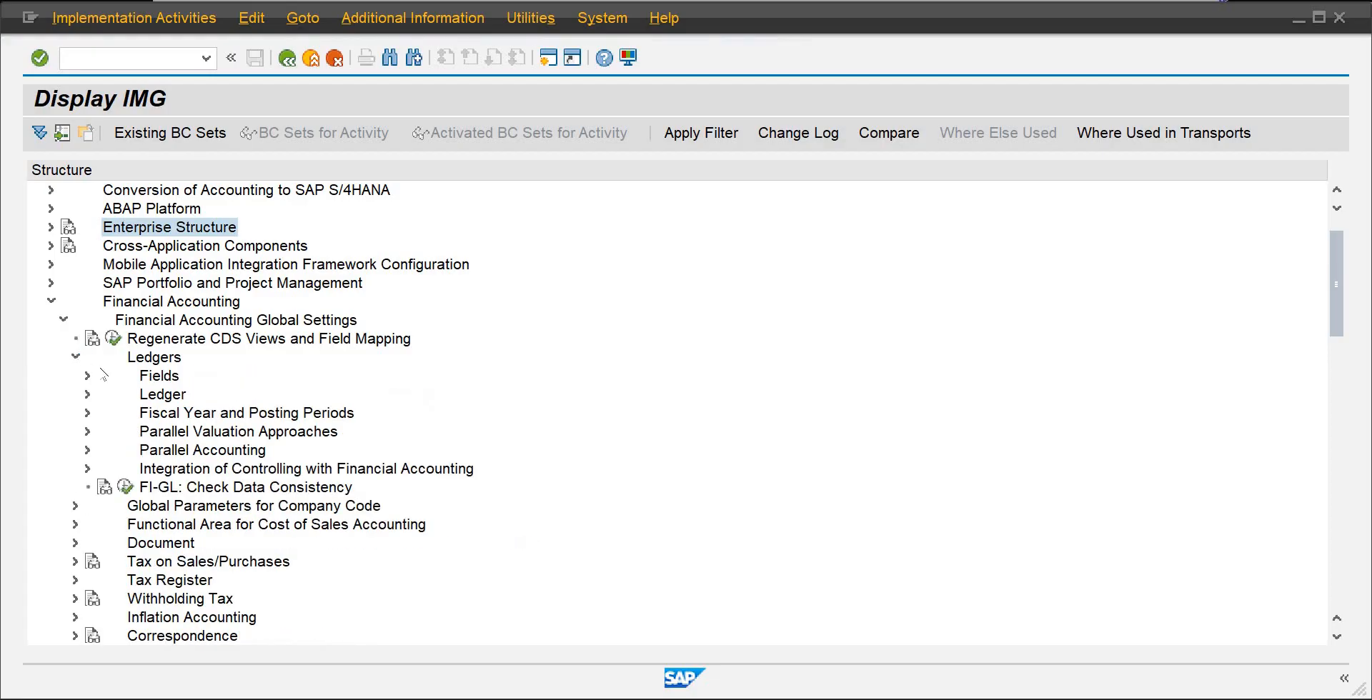
pyautogui.click(87, 394)
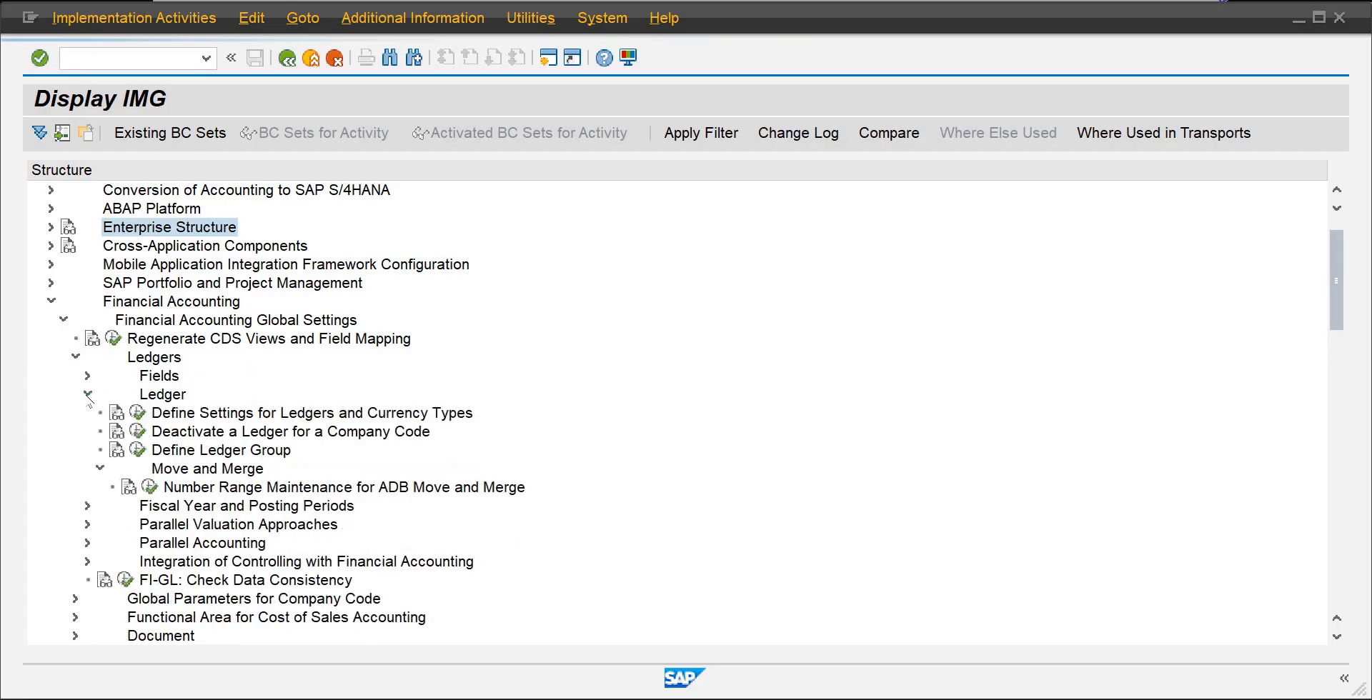
pyautogui.click(139, 451)
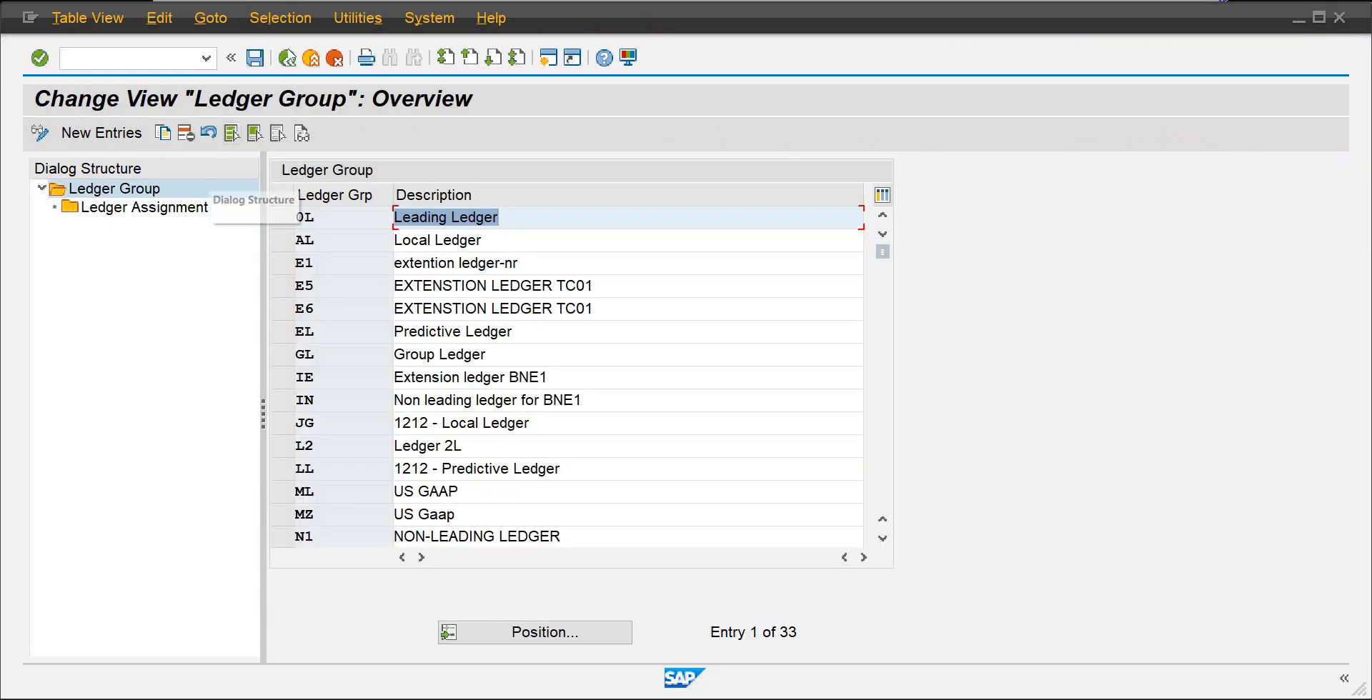
pyautogui.click(288, 57)
pyautogui.press('F3')
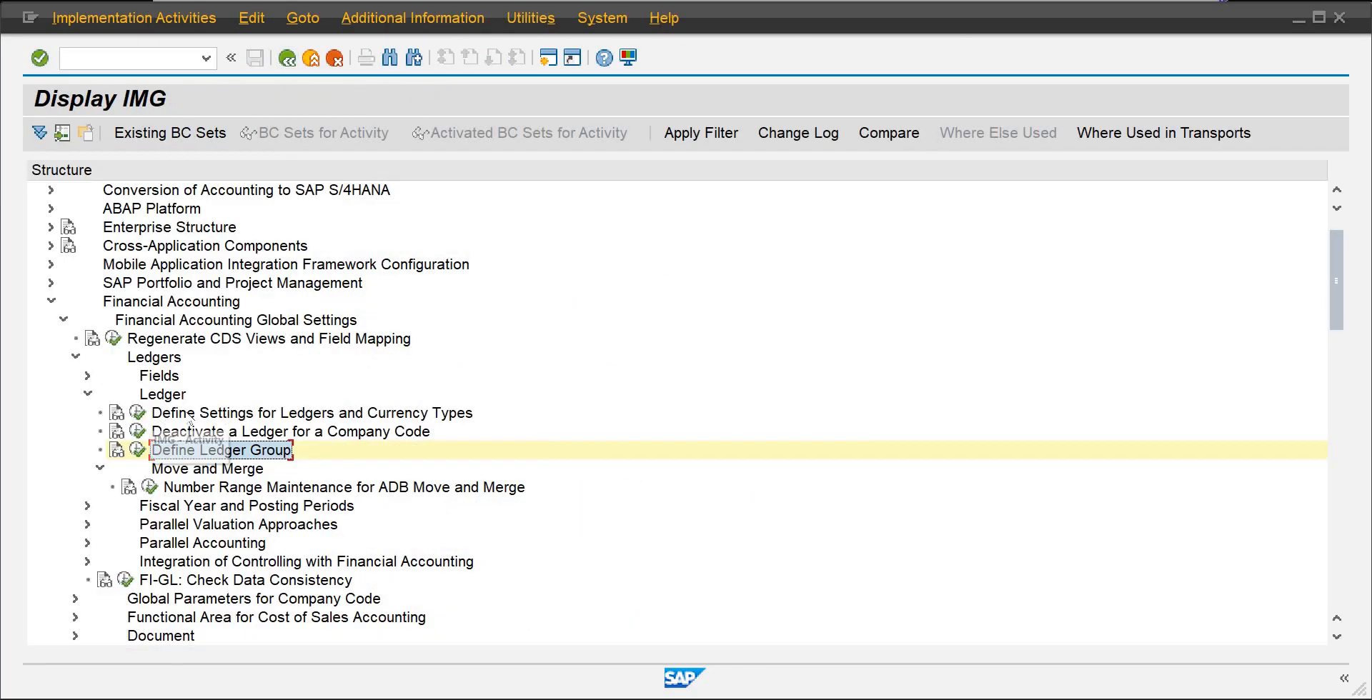
# Step: Open Define Settings for Ledgers and Currency Types and display the company code settings of ledger E1, accepting the consistency warnings
pyautogui.click(137, 413)
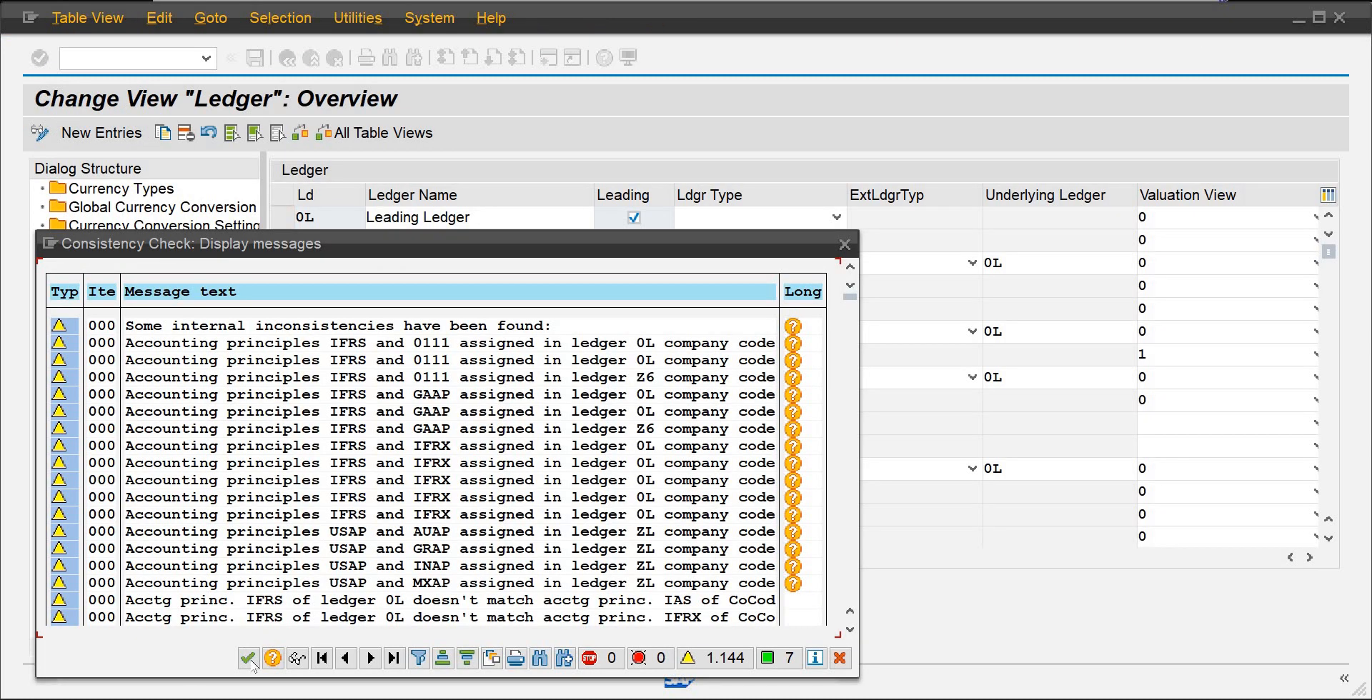
pyautogui.click(248, 658)
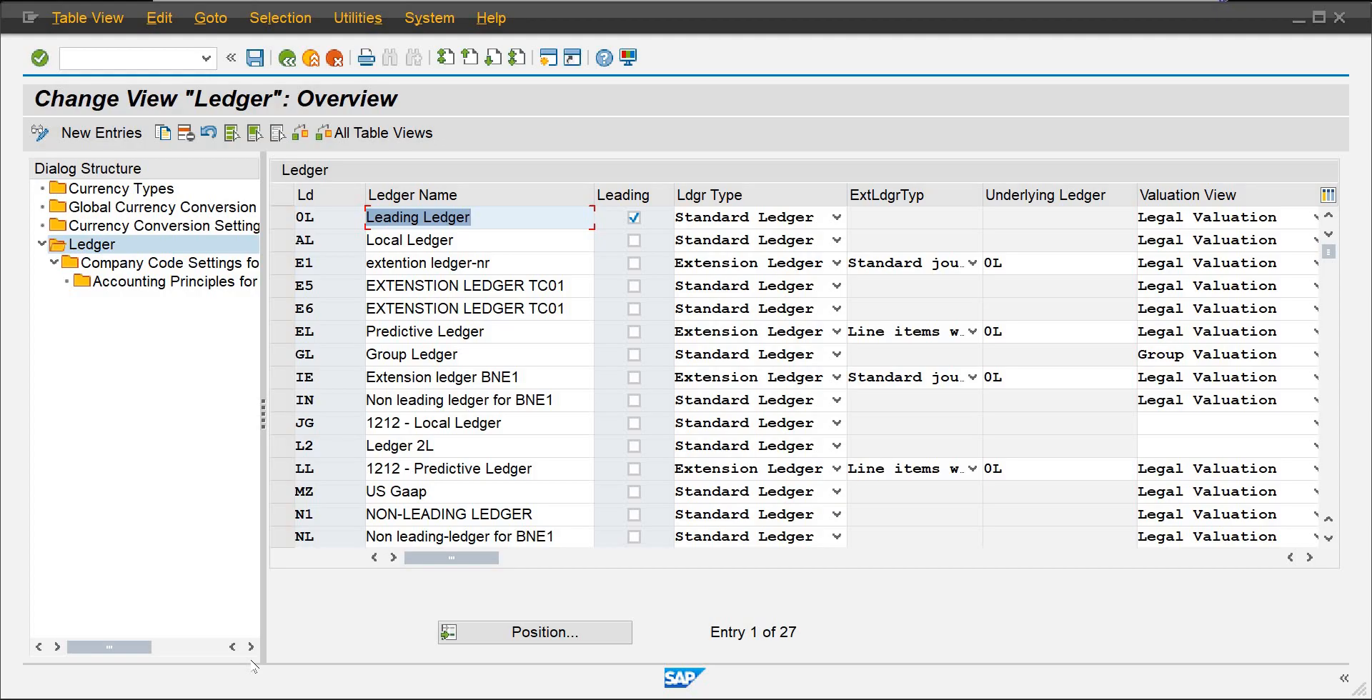
pyautogui.click(281, 265)
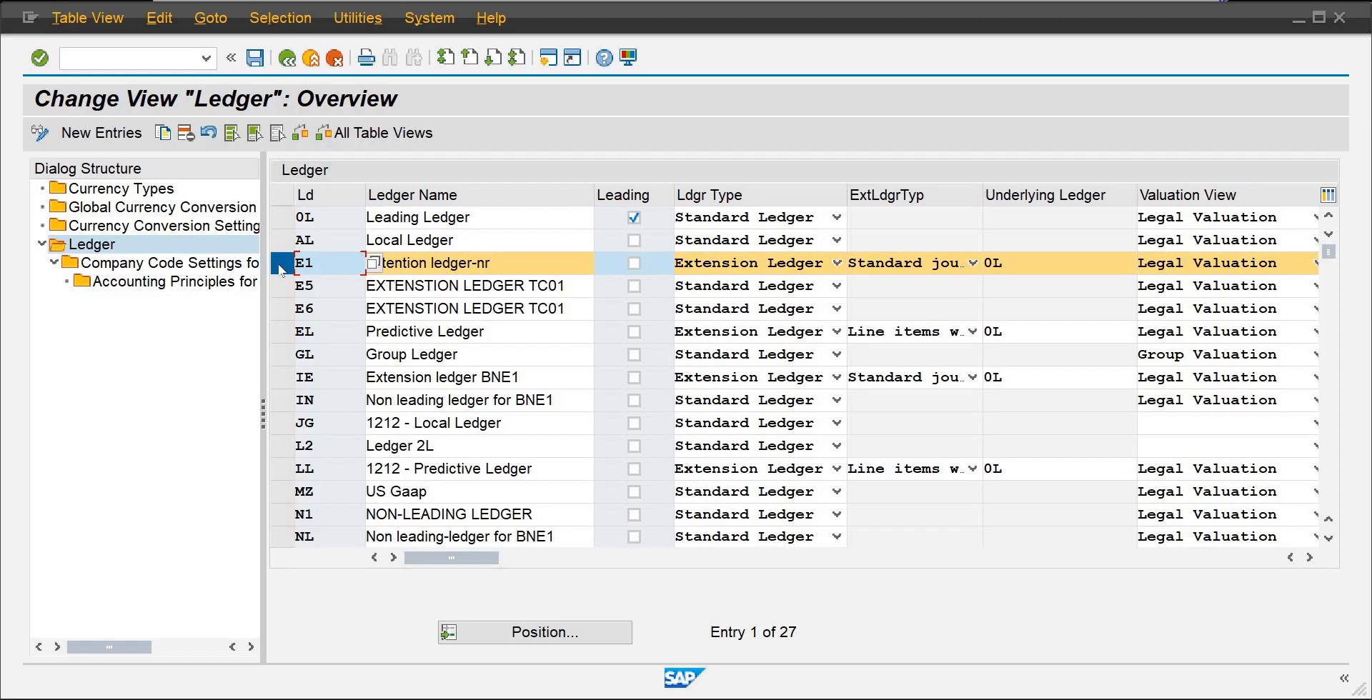
pyautogui.doubleClick(104, 265)
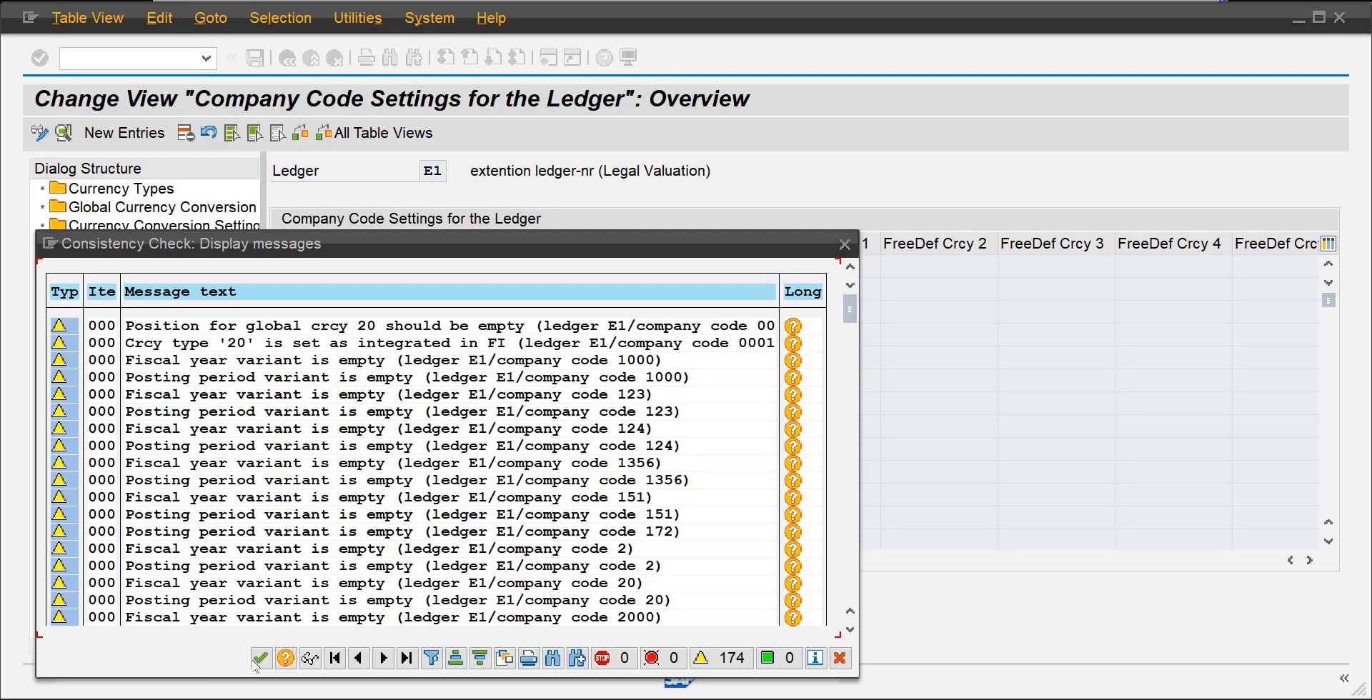
pyautogui.click(261, 659)
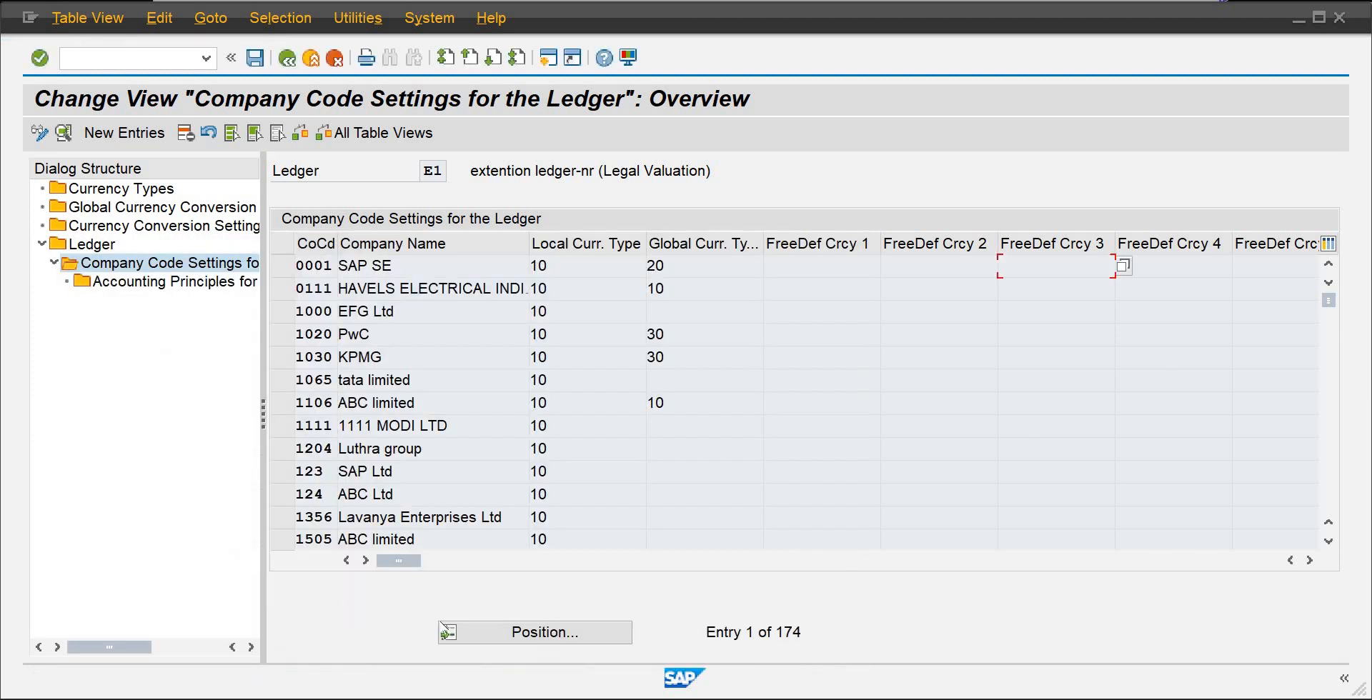
# Step: Locate company code AB10 in ledger E1's company code settings and enter PPVA as its posting variant
pyautogui.click(476, 634)
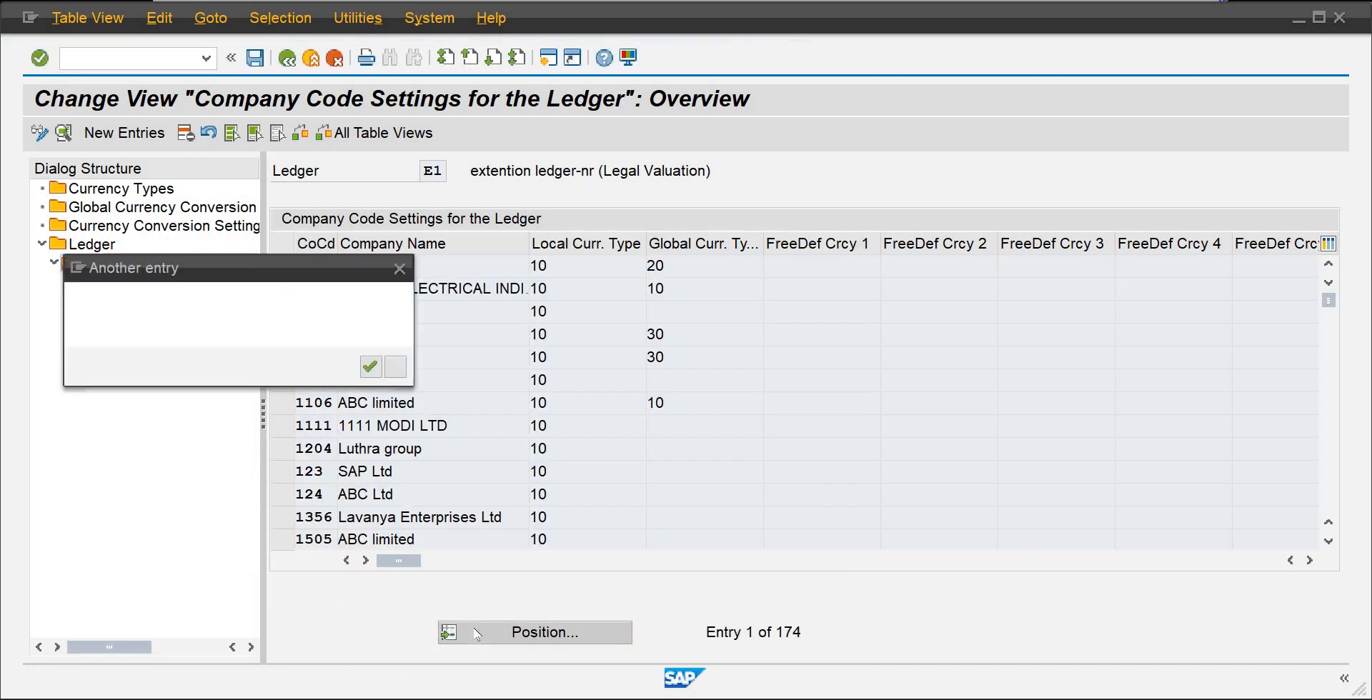
pyautogui.write('ab10')
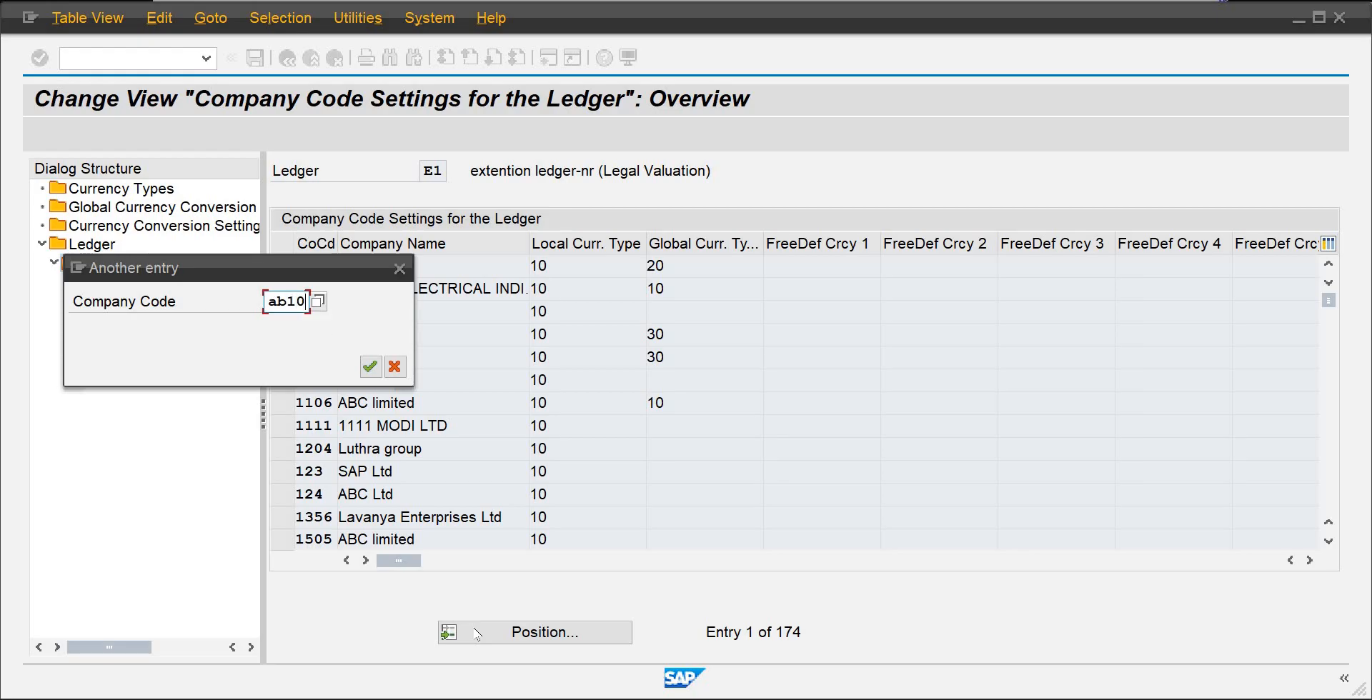
pyautogui.press('Return')
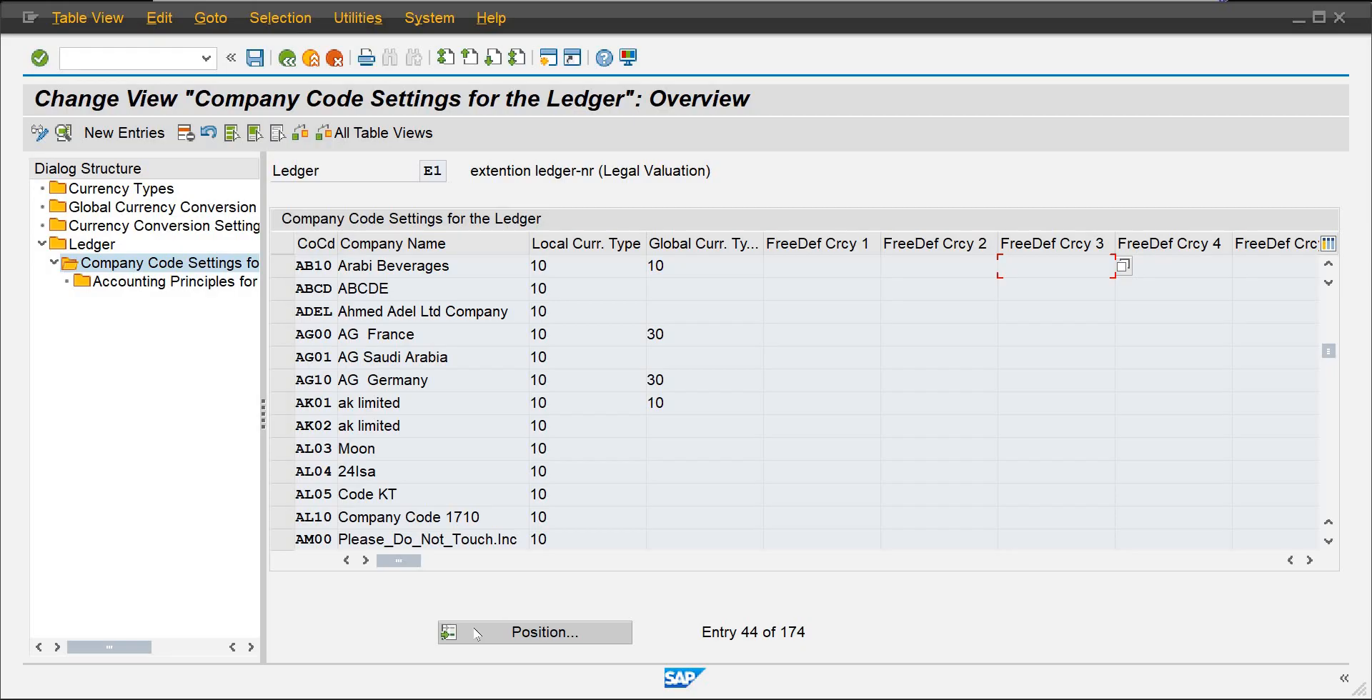
pyautogui.press('Tab')
pyautogui.press('Tab')
pyautogui.press('Tab')
pyautogui.press('Tab')
pyautogui.press('Tab')
pyautogui.press('Tab')
pyautogui.press('Tab')
pyautogui.press('Tab')
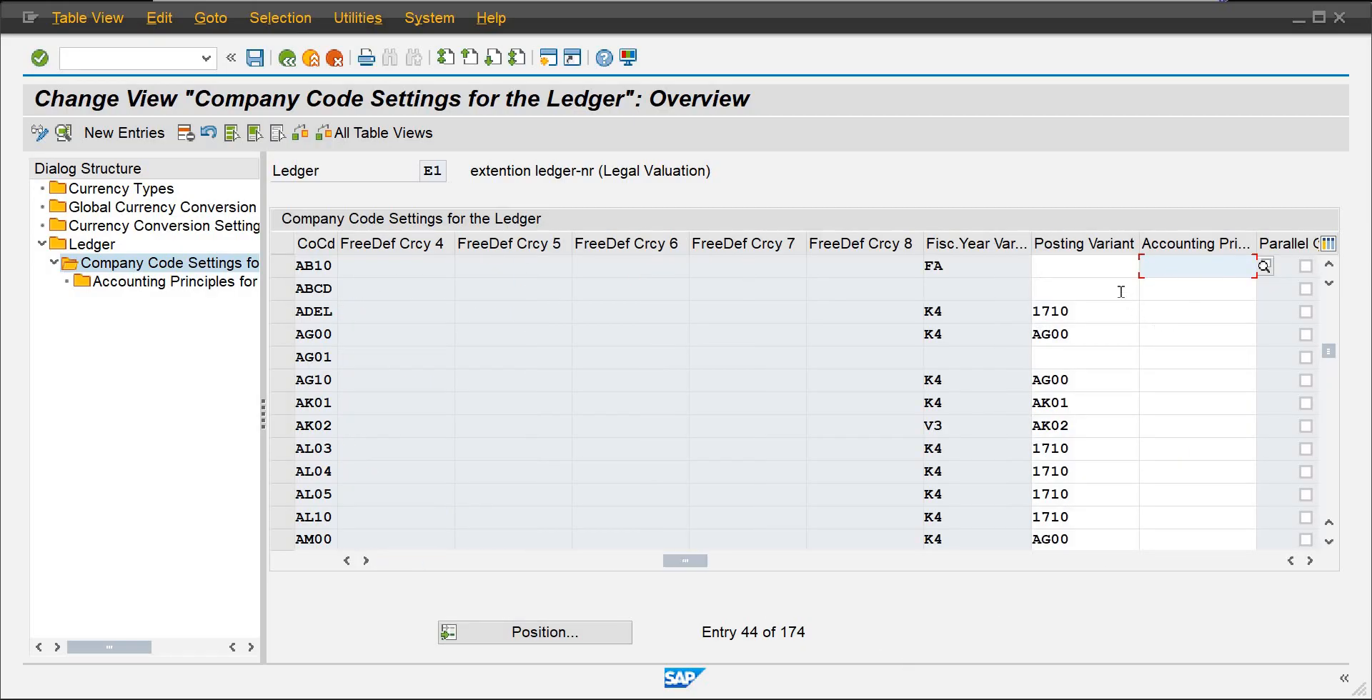
pyautogui.click(1093, 267)
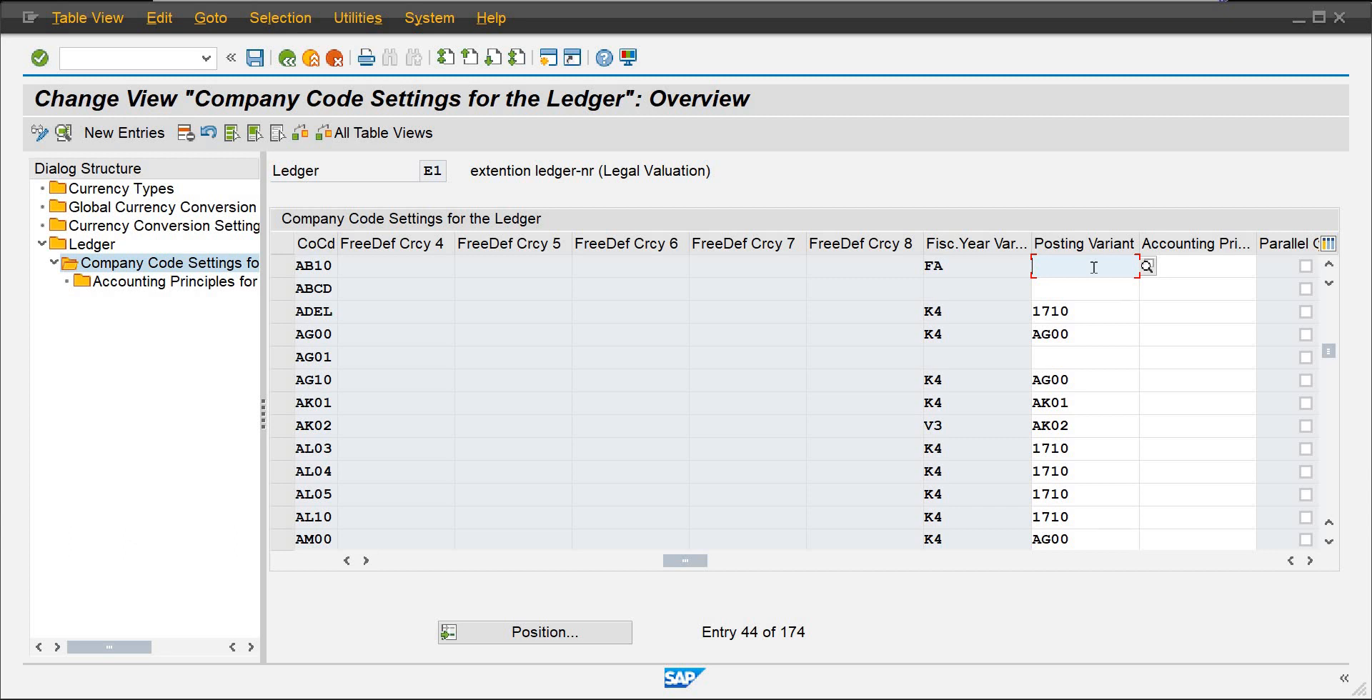
pyautogui.write('ppva')
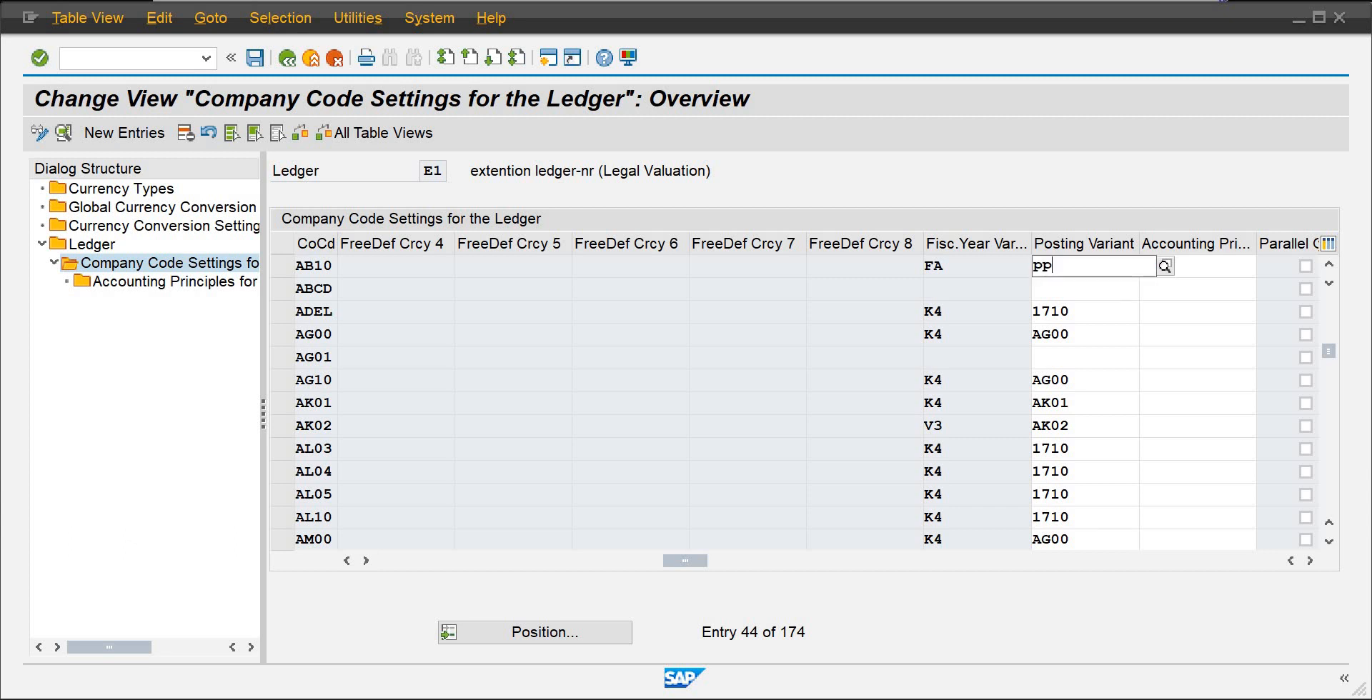
pyautogui.press('Return')
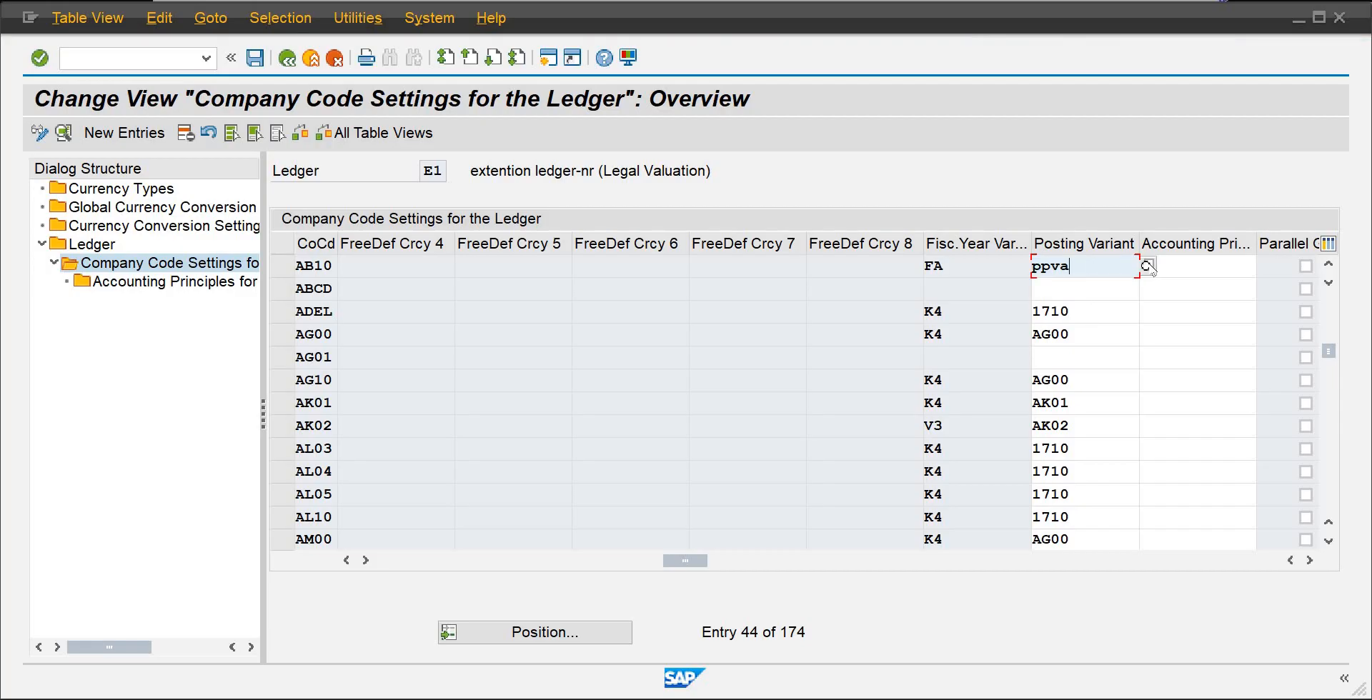
# Step: Search the posting period variant value list for PPVA and select it for company code AB10
pyautogui.click(1147, 266)
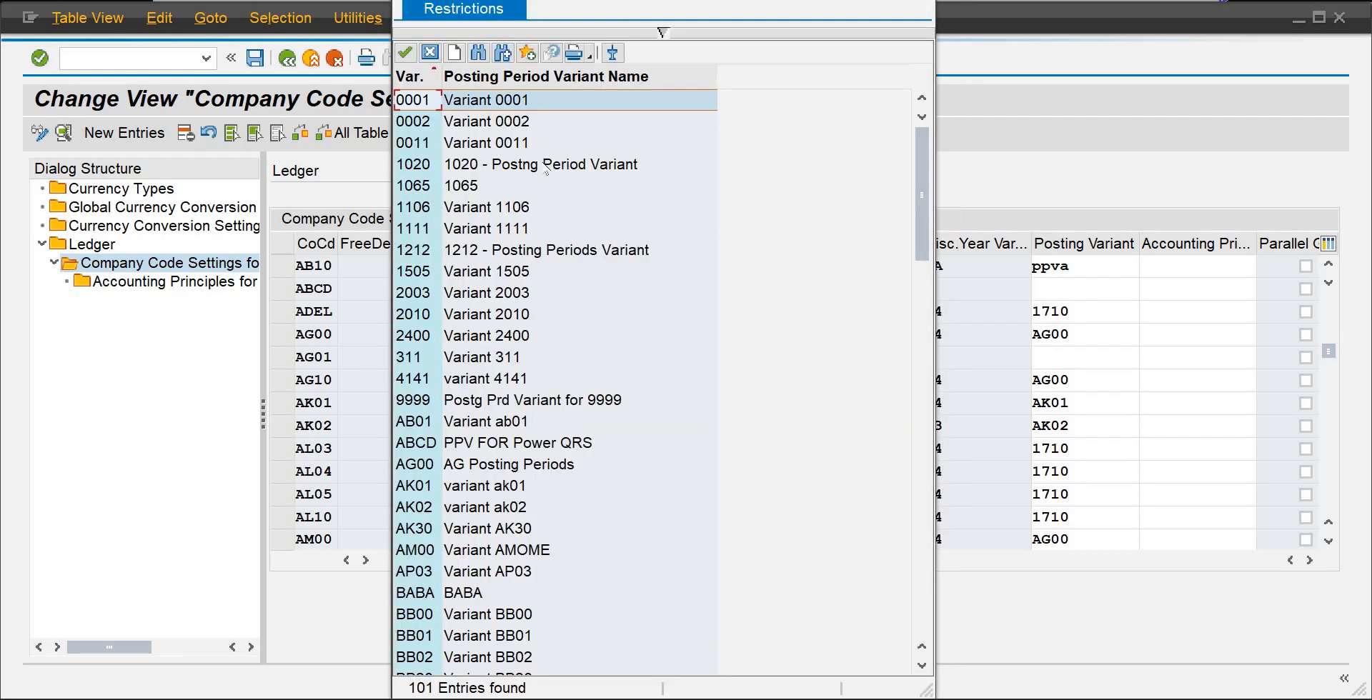
pyautogui.click(478, 54)
pyautogui.write('ppva')
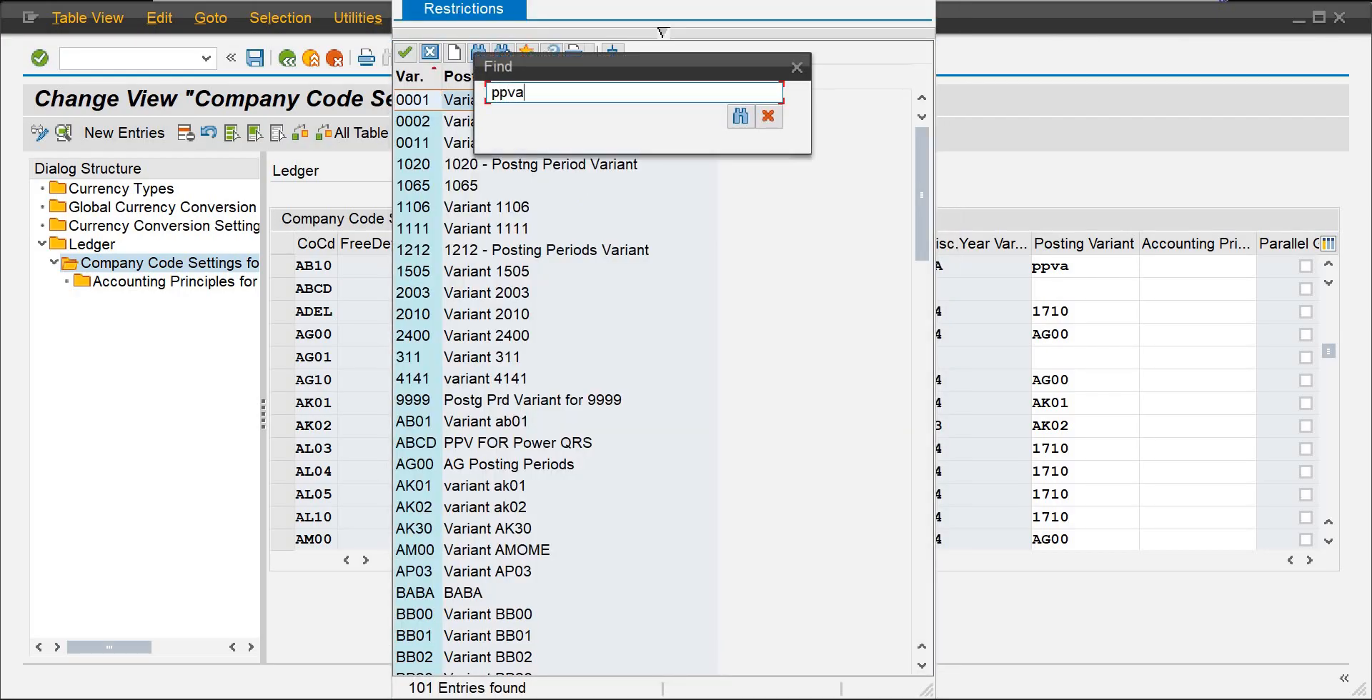
pyautogui.press('Return')
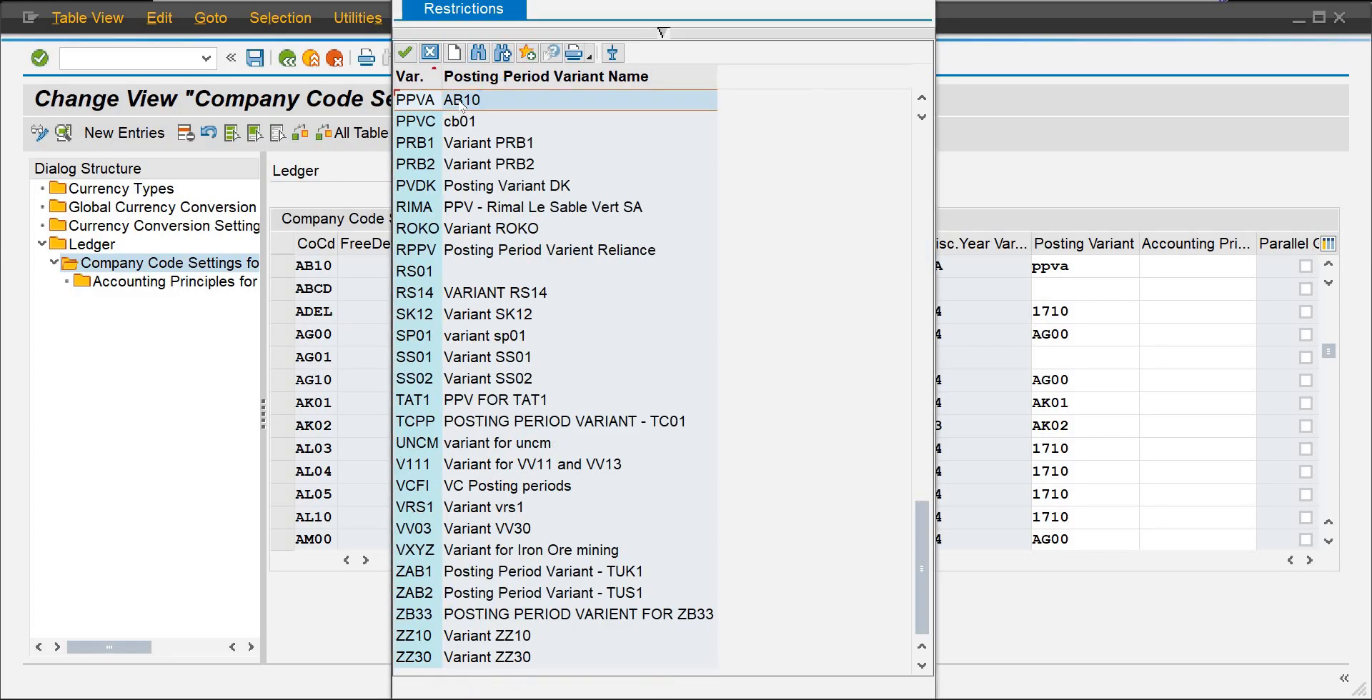
pyautogui.click(463, 100)
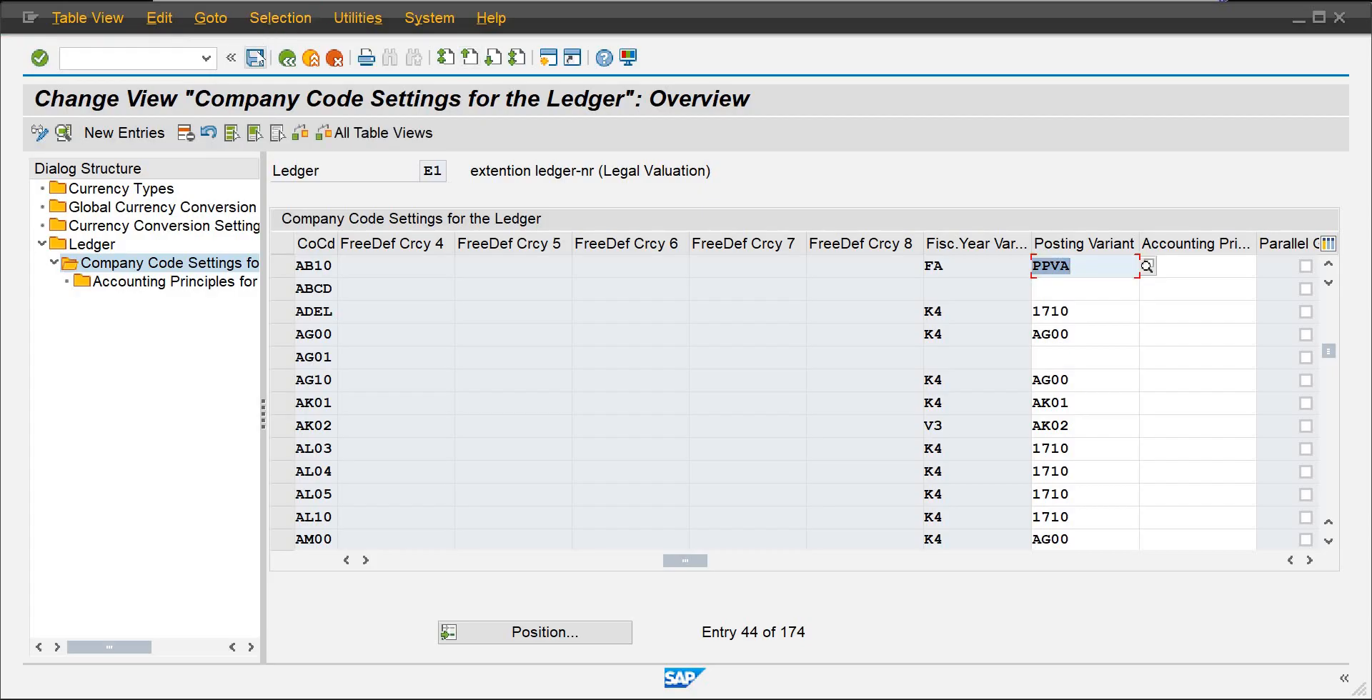
# Step: Save the ledger E1 company code settings, accepting the consistency check messages and the proposed customizing request
pyautogui.click(256, 57)
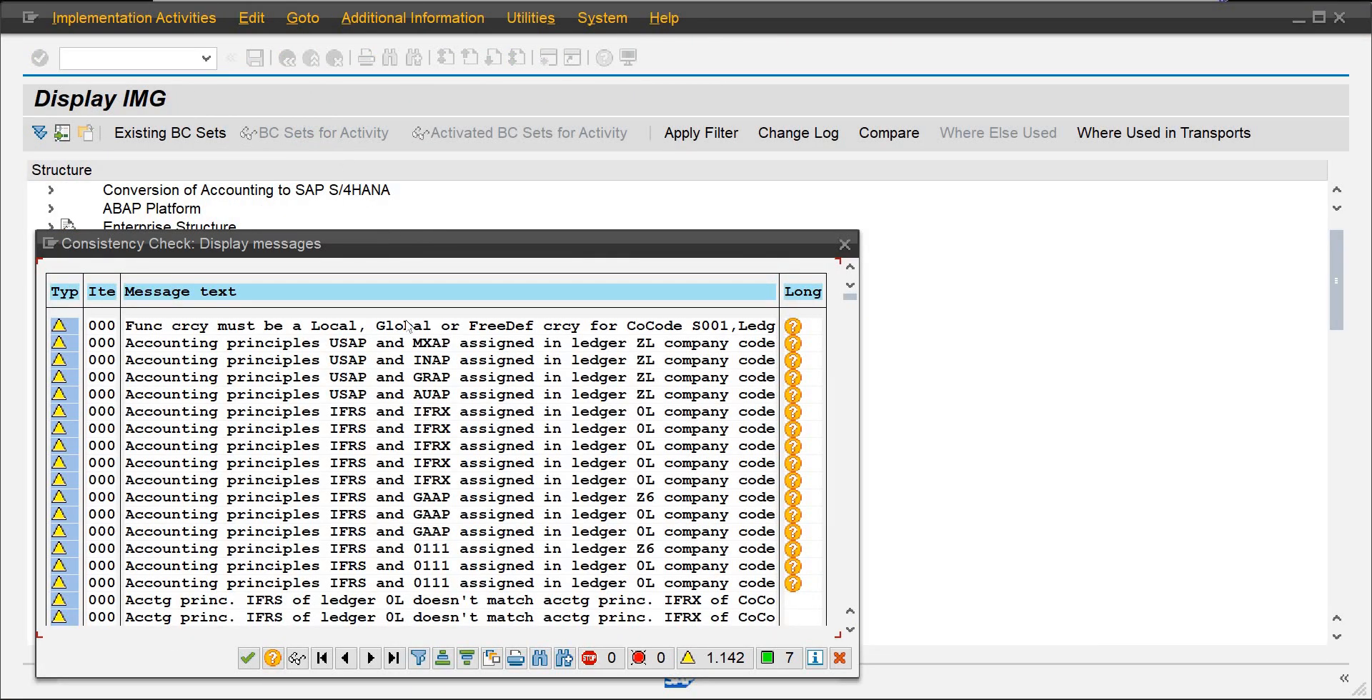
pyautogui.click(248, 658)
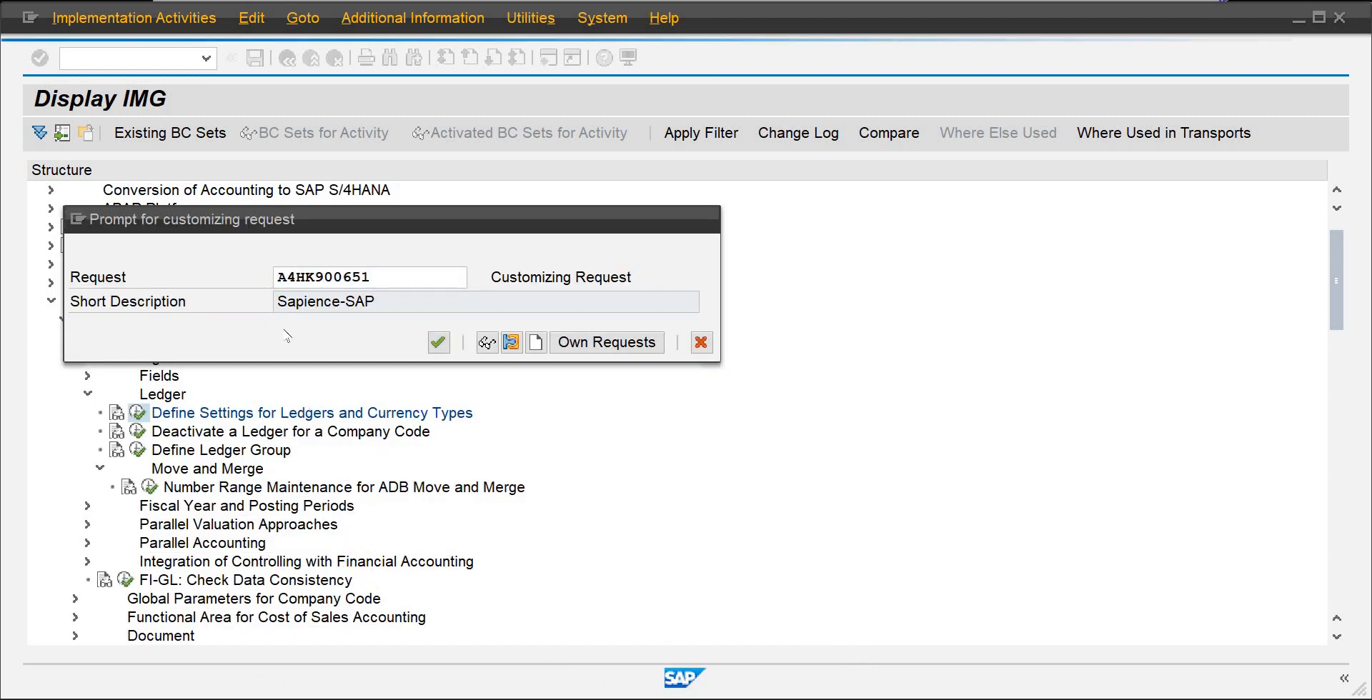
pyautogui.press('Return')
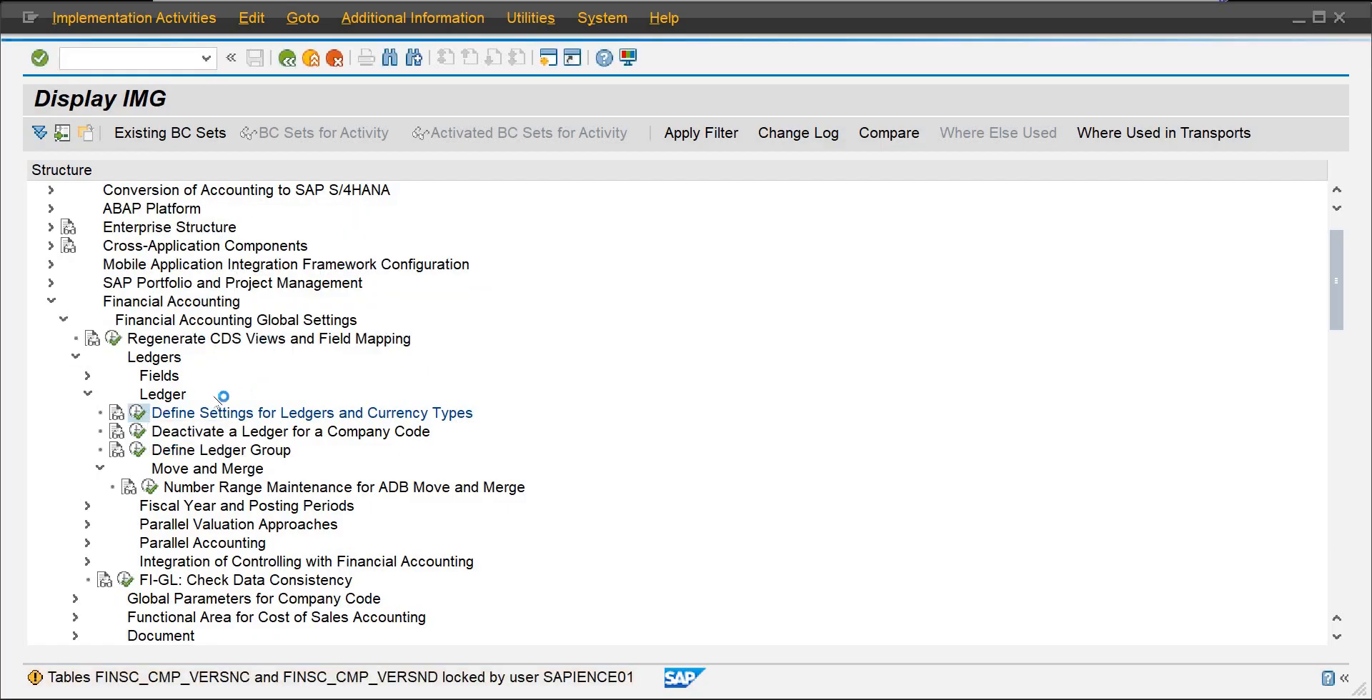
pyautogui.click(137, 414)
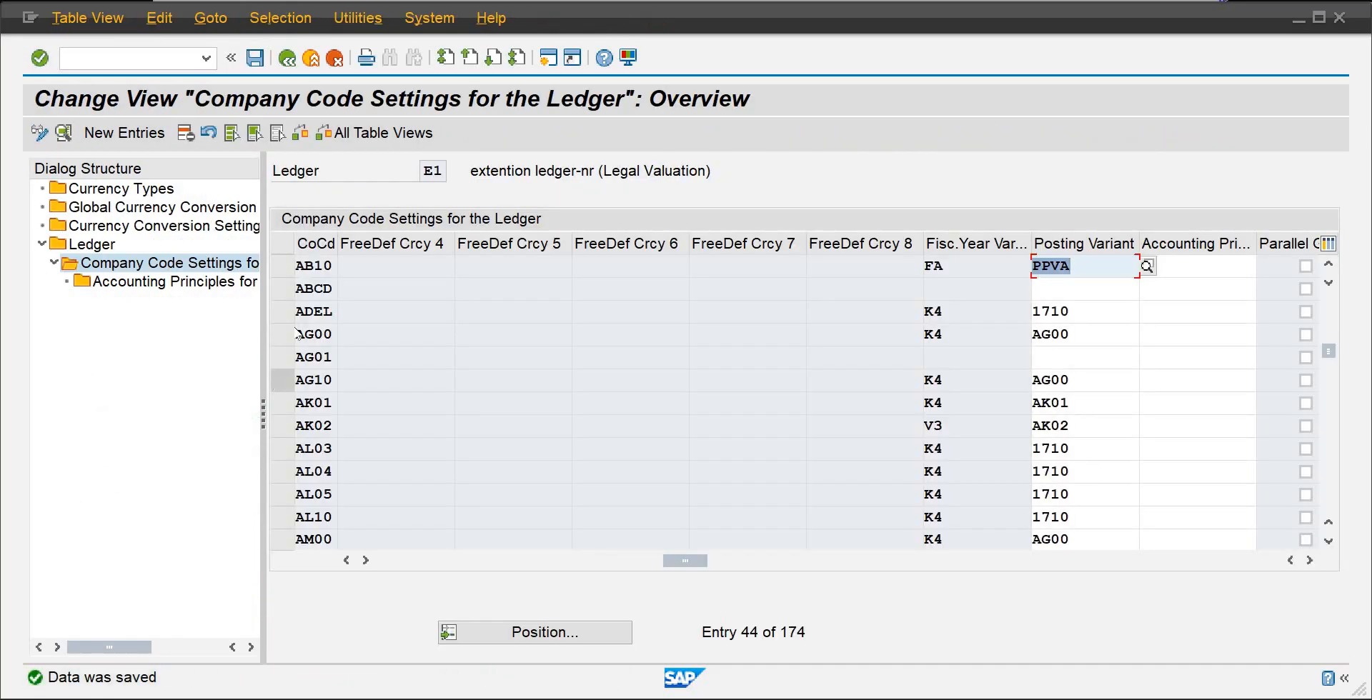
# Step: Return to the ledger overview and display the company code settings of predictive ledger EL, accepting the consistency warnings
pyautogui.click(287, 58)
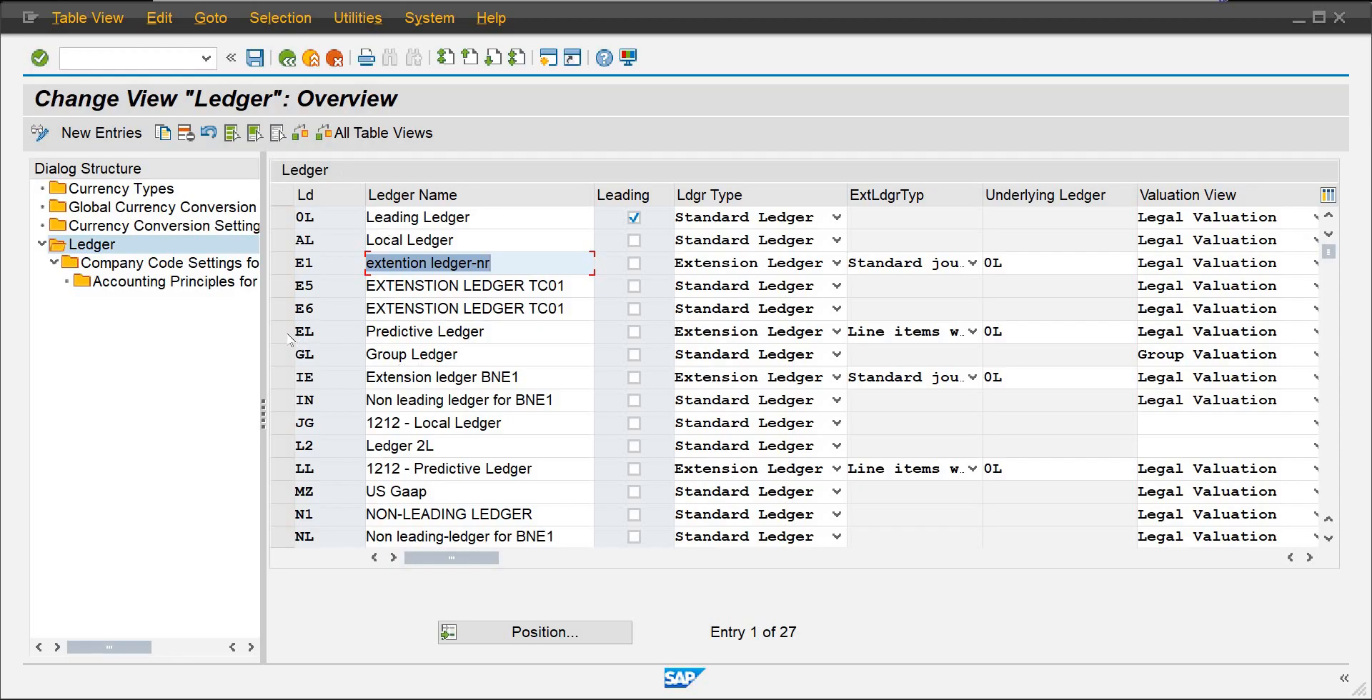
pyautogui.click(285, 335)
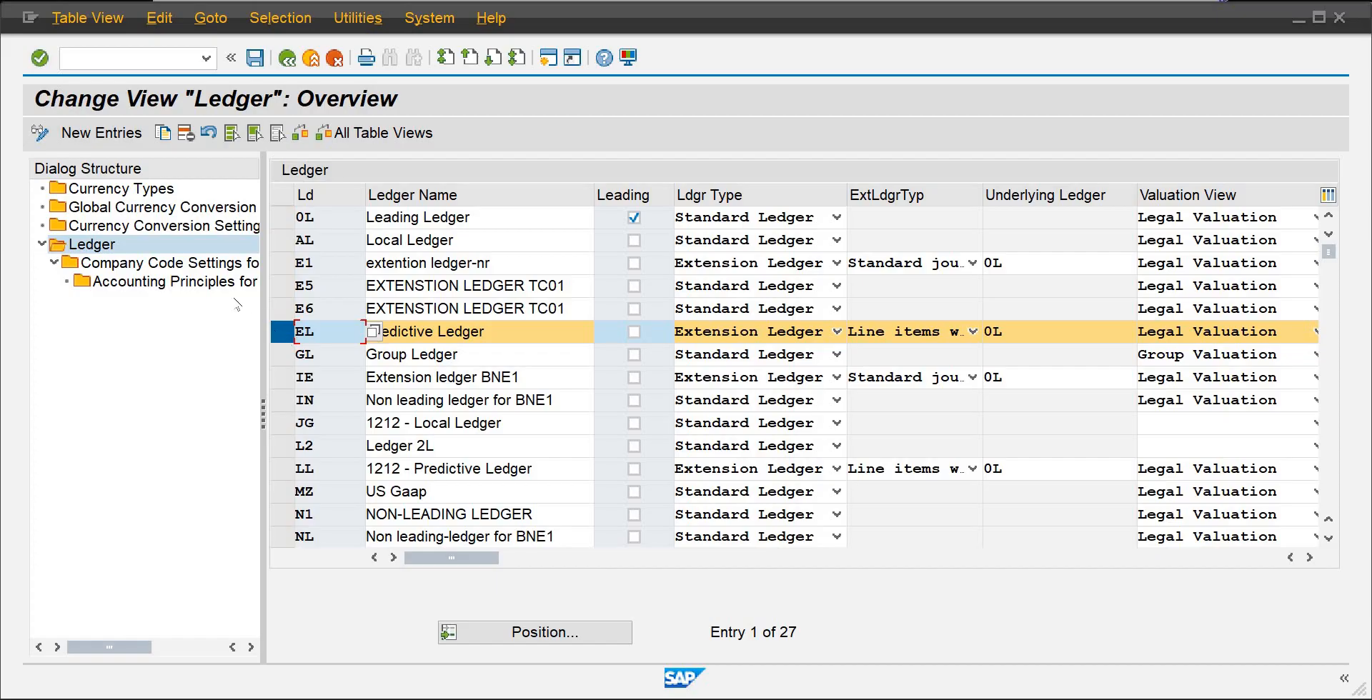
pyautogui.doubleClick(187, 265)
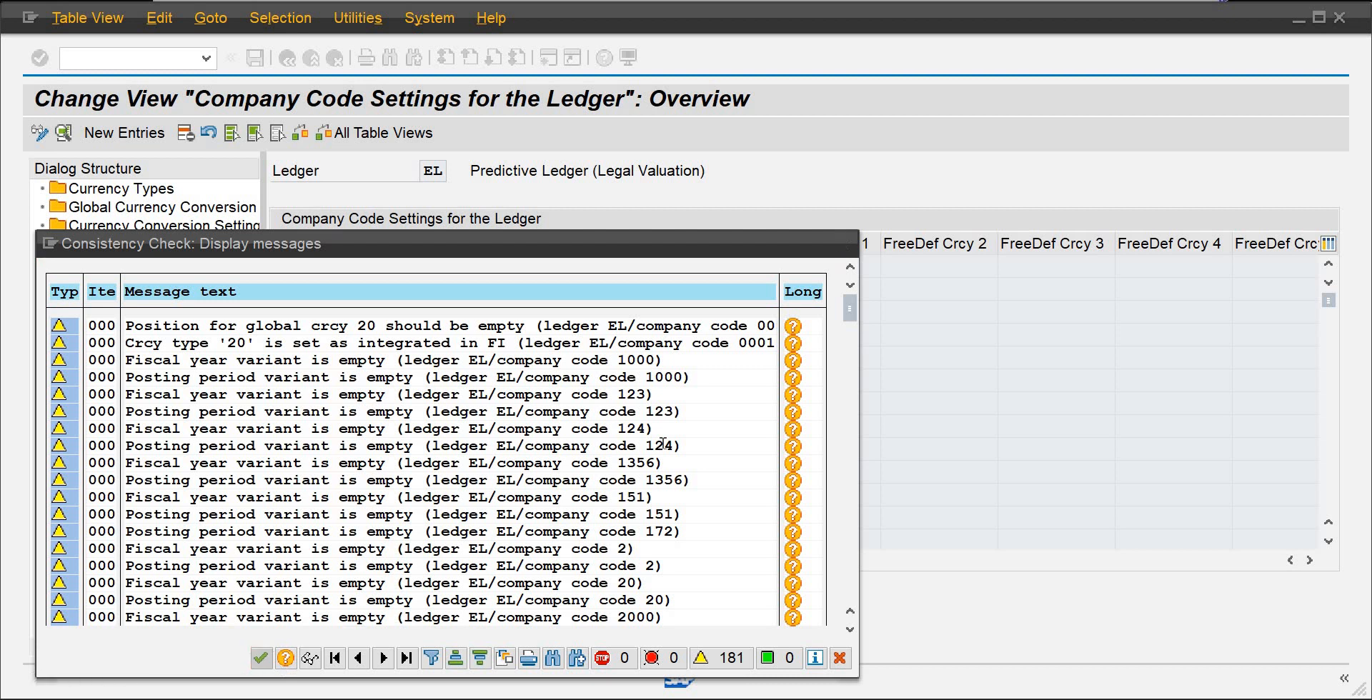
pyautogui.press('Return')
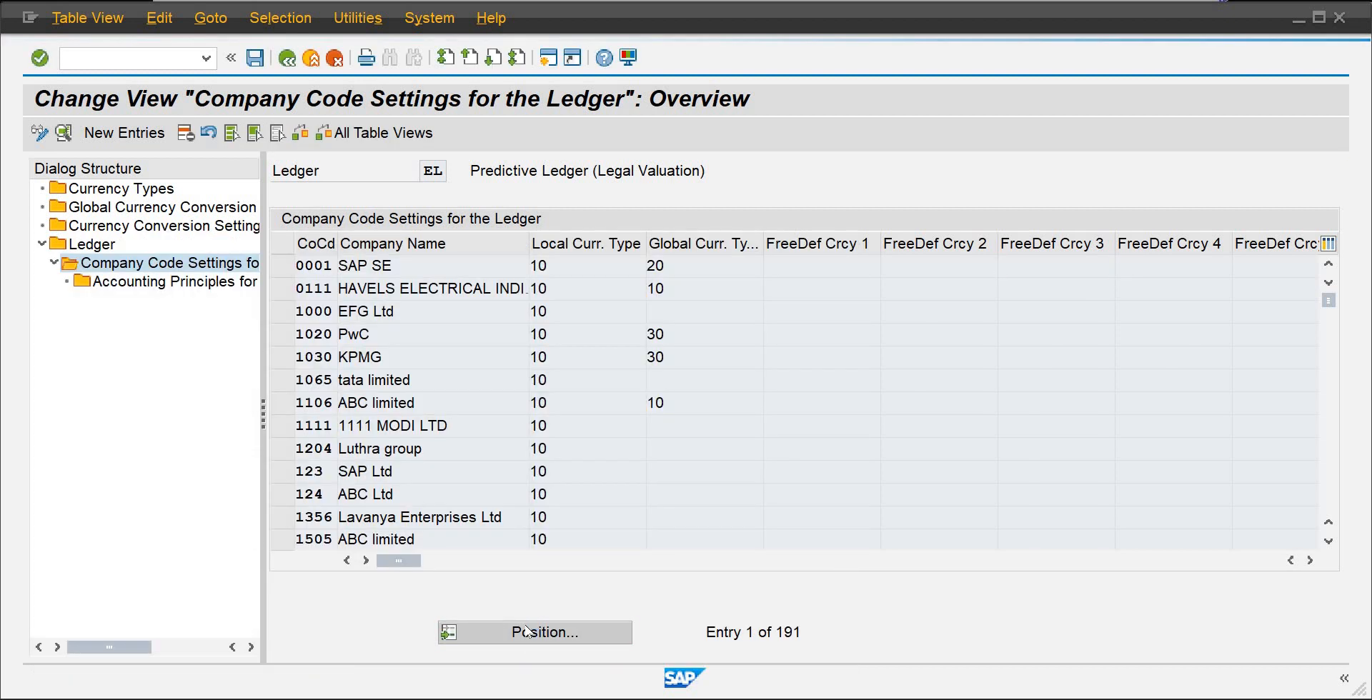
# Step: Set company code AB10's posting variant to PPVA in ledger EL and save the settings
pyautogui.write('a')
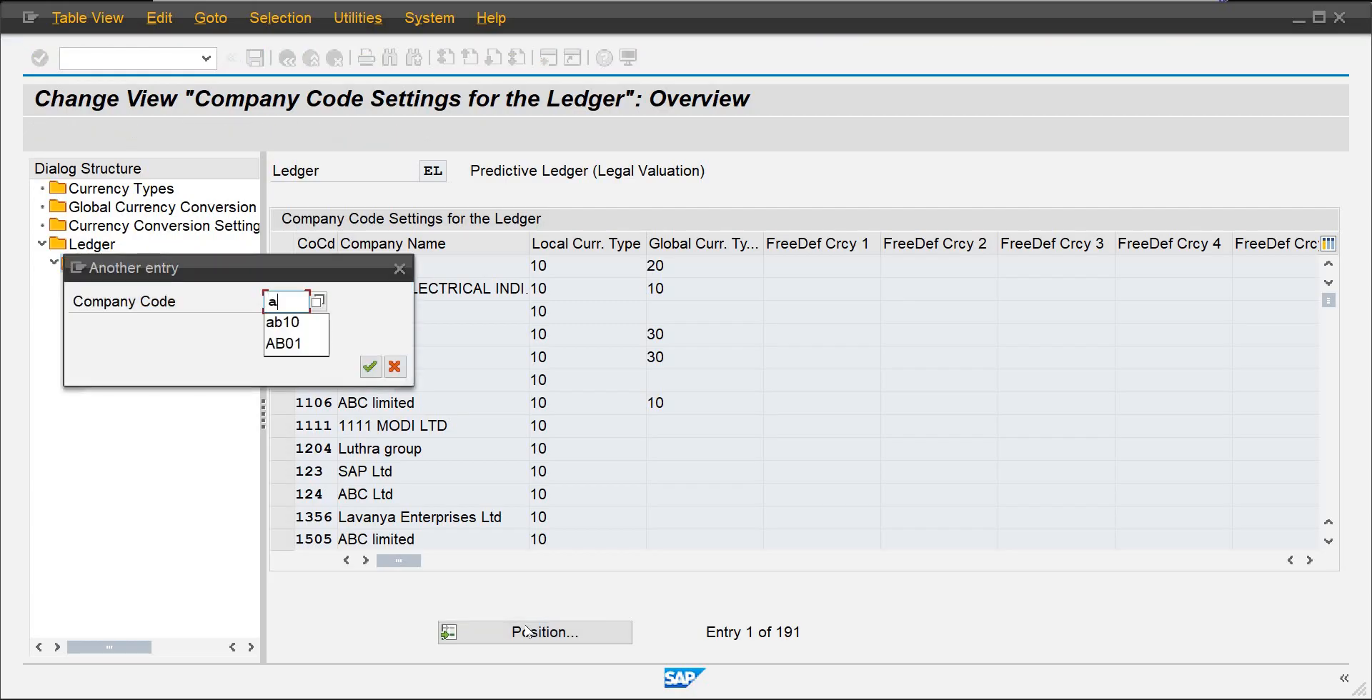
pyautogui.write('b10')
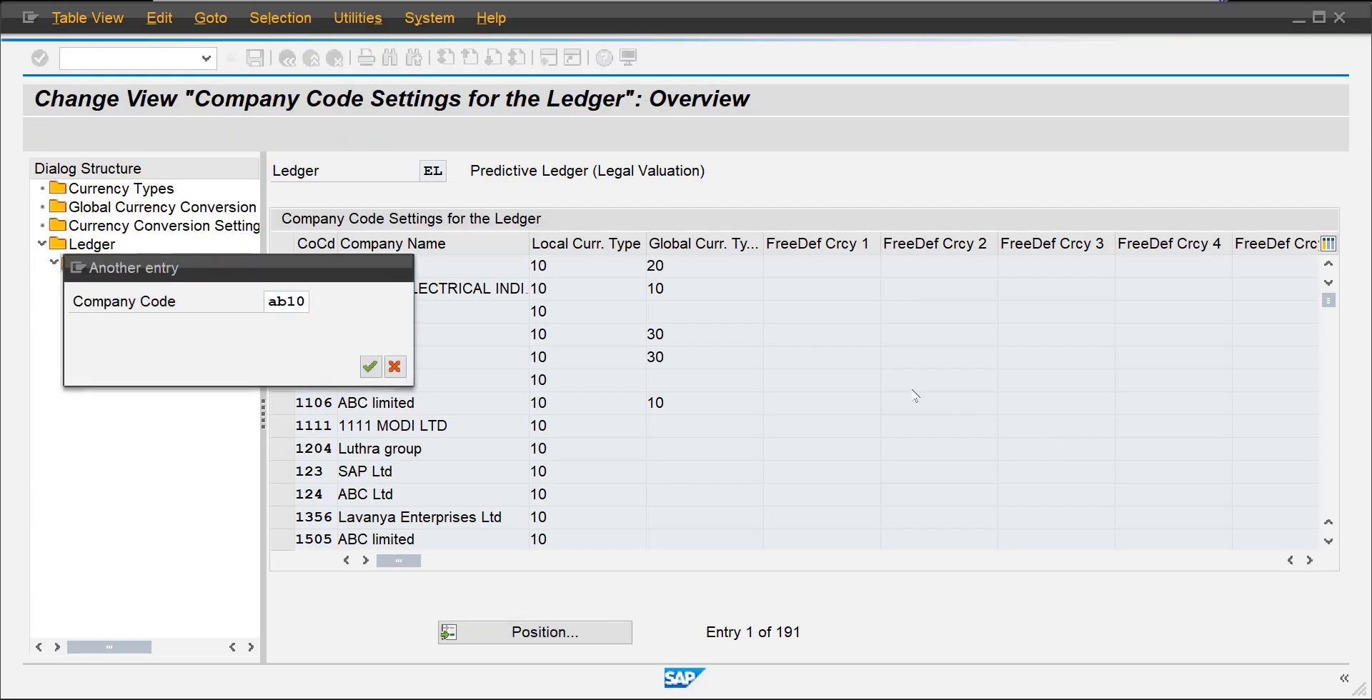
pyautogui.press('Return')
pyautogui.press('Tab')
pyautogui.press('Tab')
pyautogui.press('Tab')
pyautogui.press('Tab')
pyautogui.press('Tab')
pyautogui.press('Tab')
pyautogui.press('Tab')
pyautogui.press('Tab')
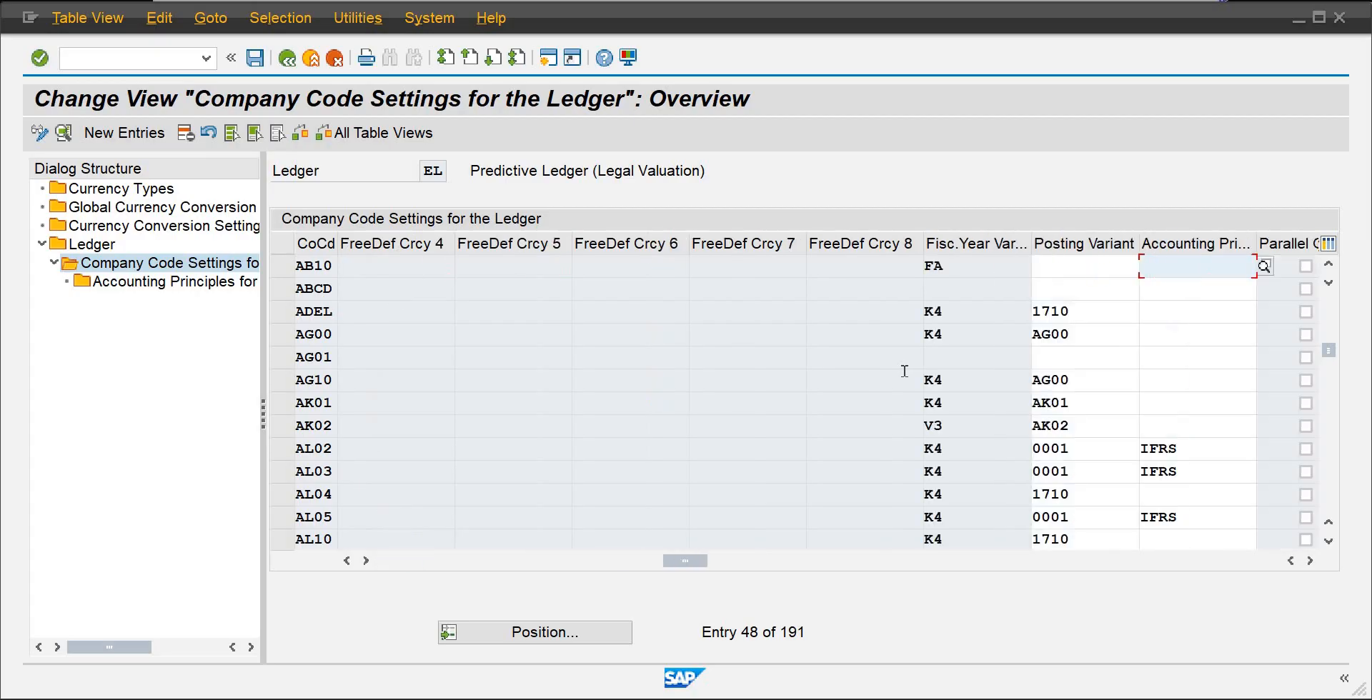
pyautogui.click(1103, 259)
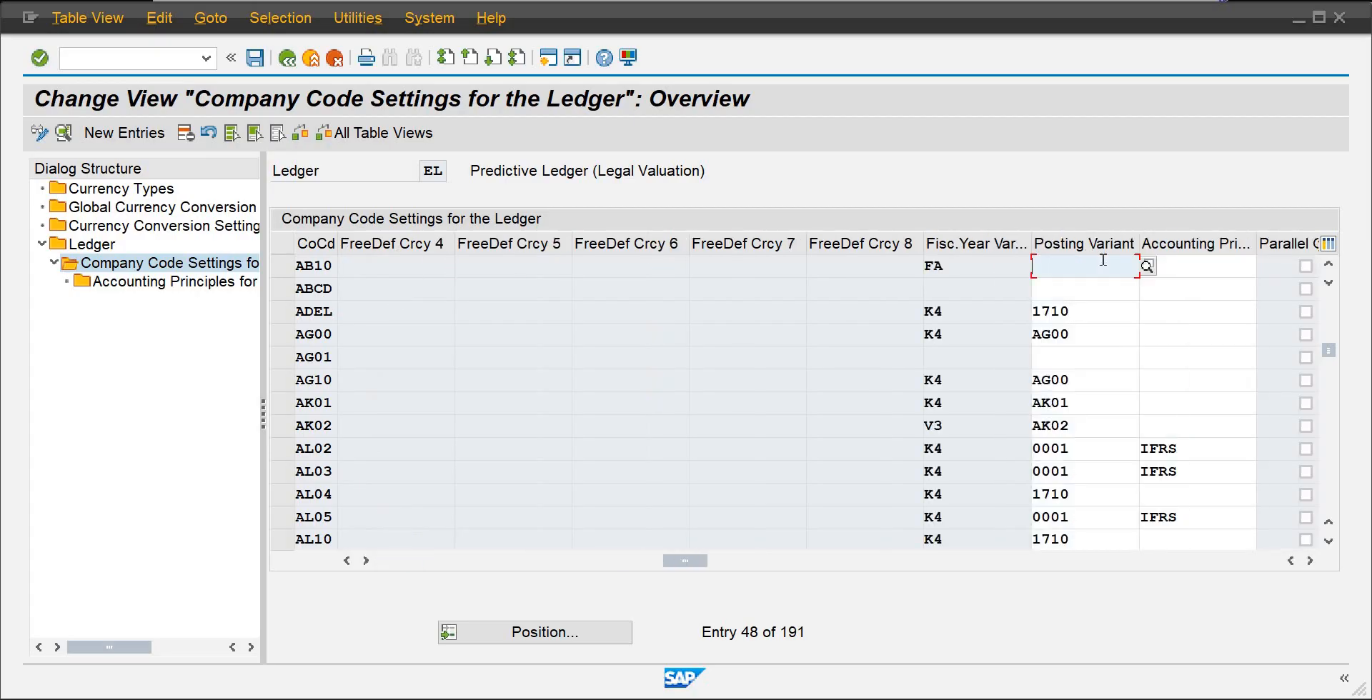
pyautogui.write('ppva')
pyautogui.press('Return')
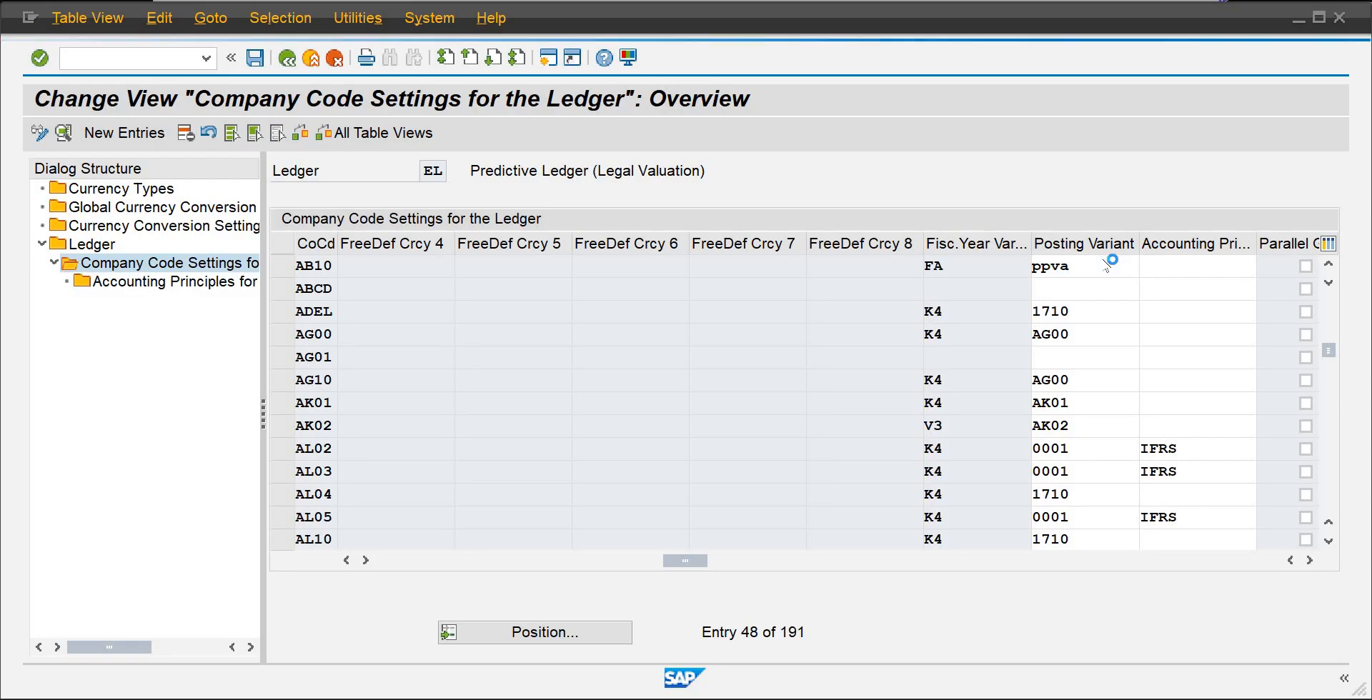
pyautogui.press('Return')
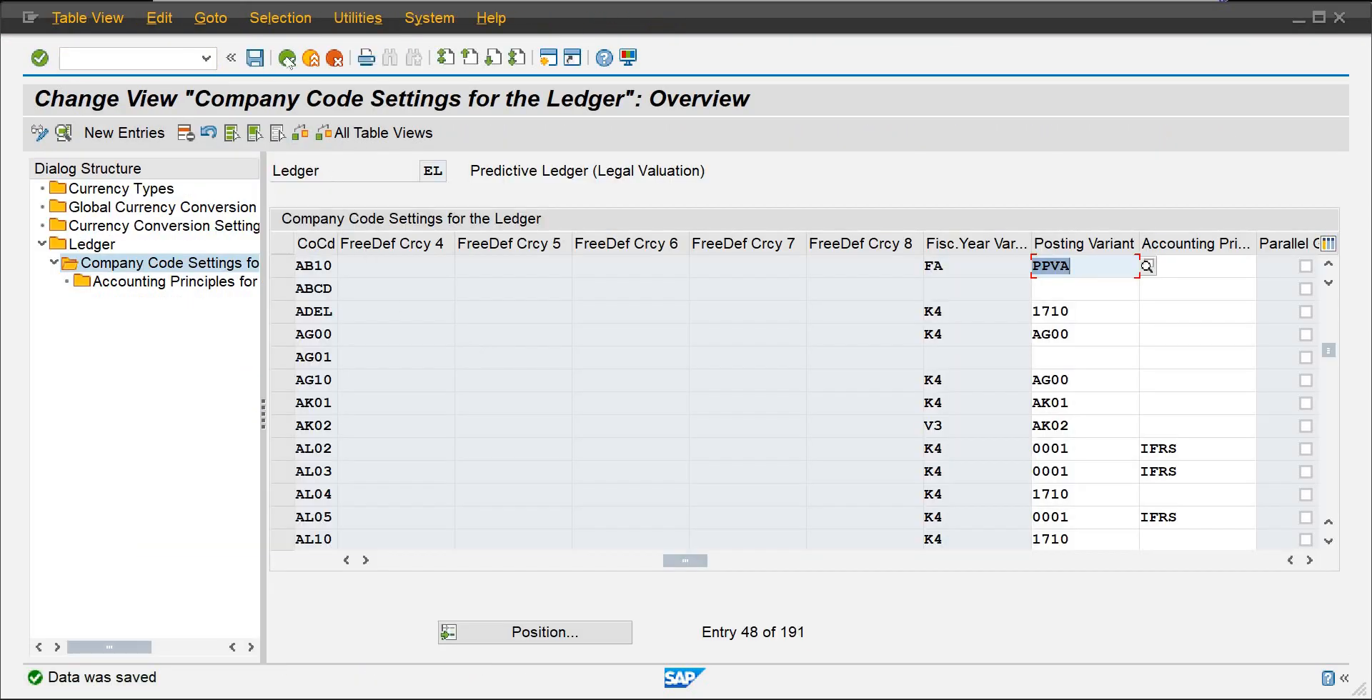
# Step: Return to the ledger overview and display the company code settings of extension ledger IE, accepting the consistency warnings
pyautogui.click(286, 58)
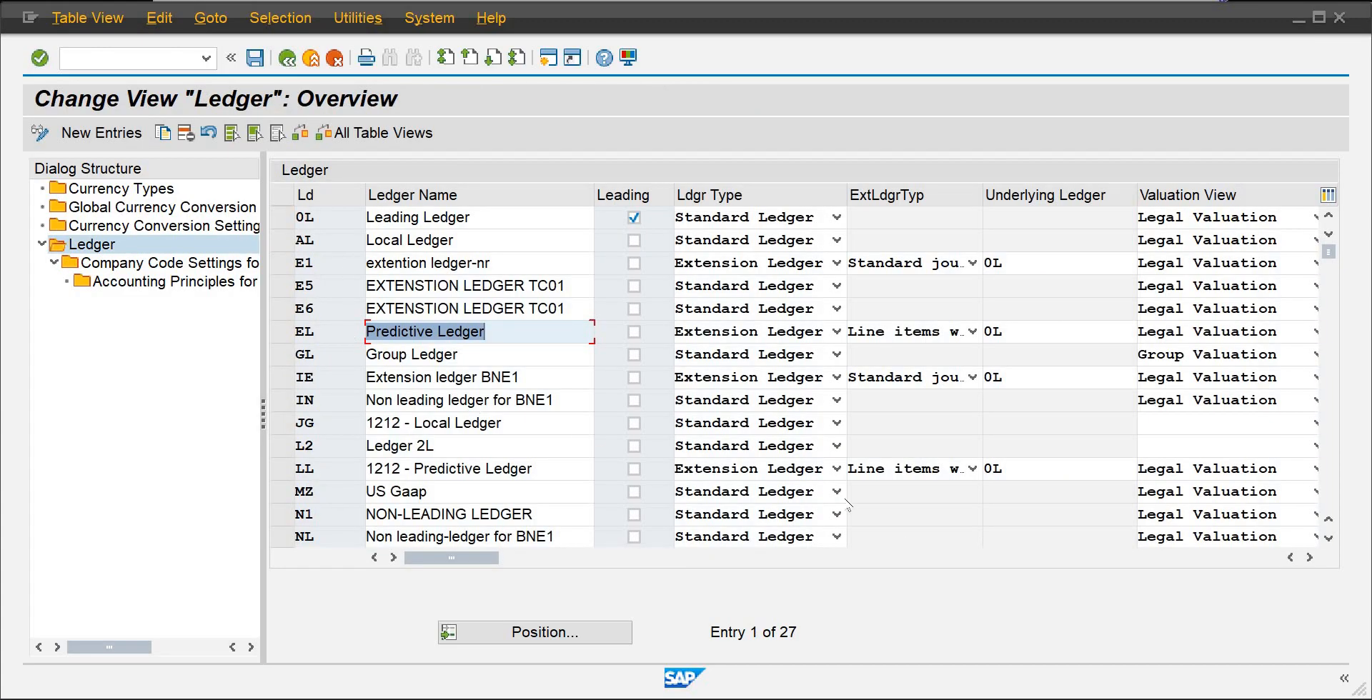
pyautogui.click(1330, 540)
pyautogui.click(1329, 540)
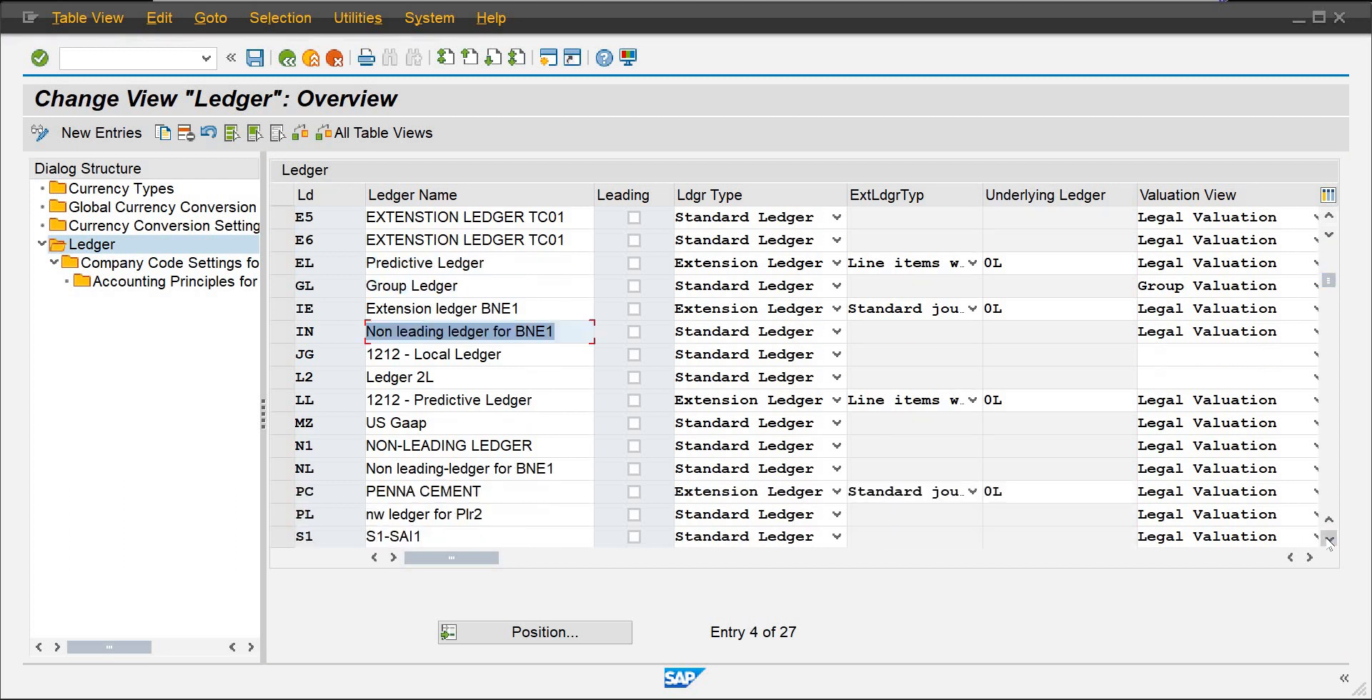
pyautogui.click(1329, 540)
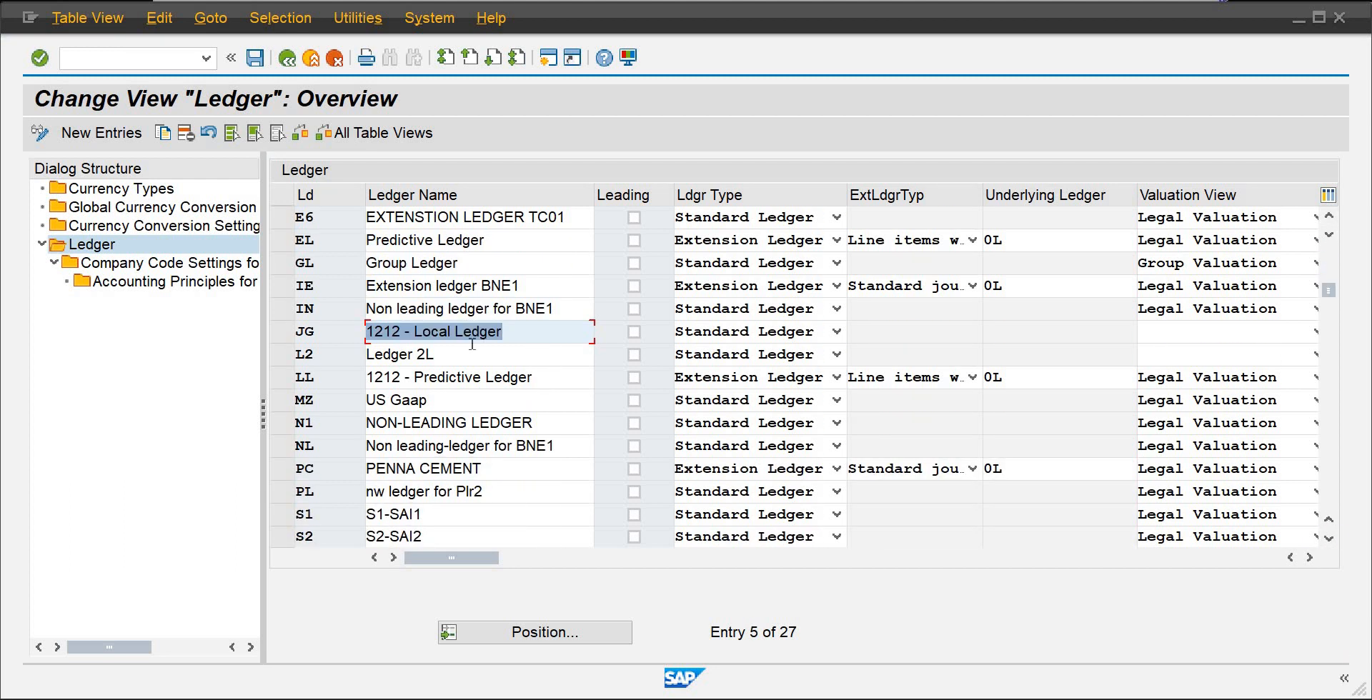
pyautogui.click(285, 287)
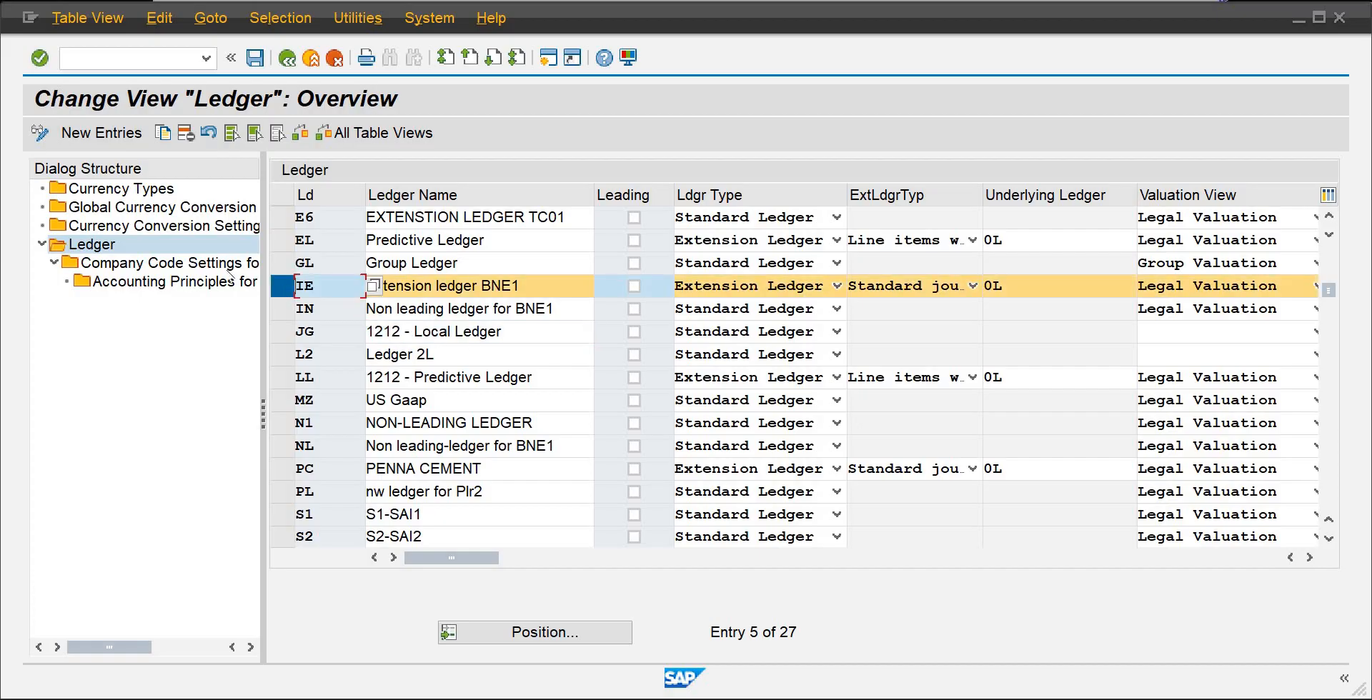
pyautogui.doubleClick(178, 265)
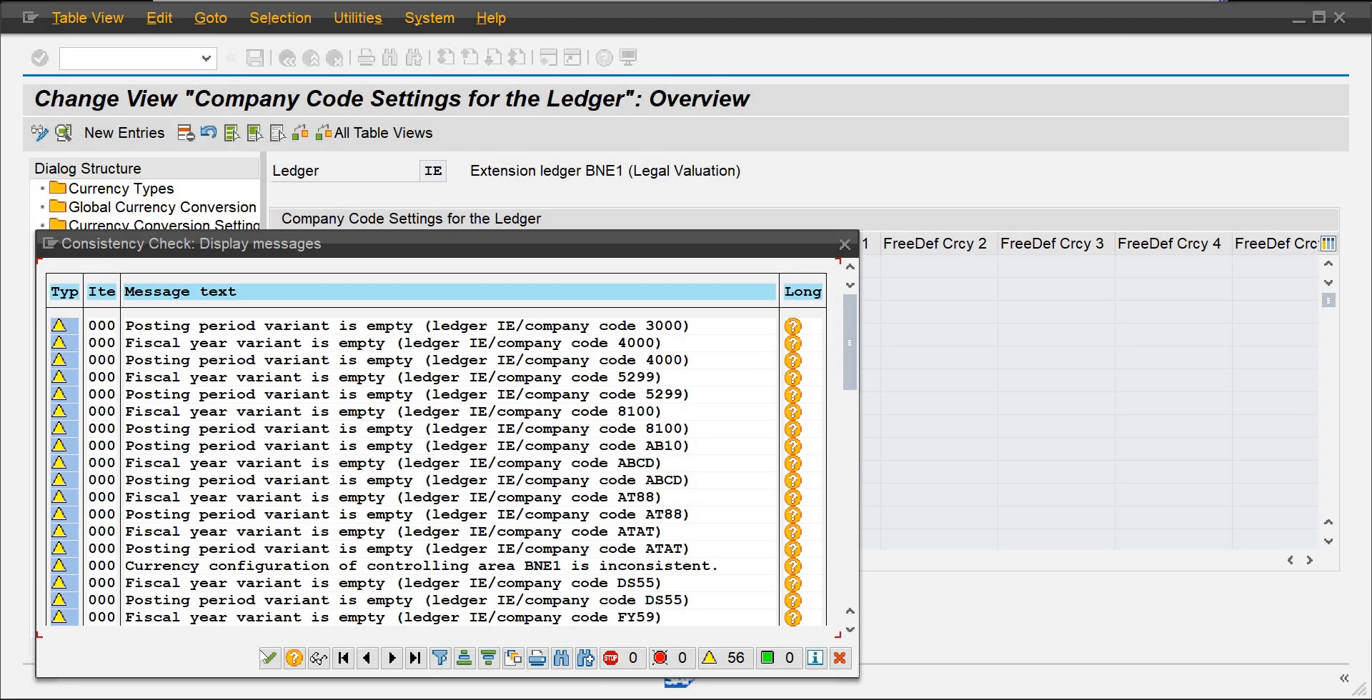
pyautogui.click(269, 659)
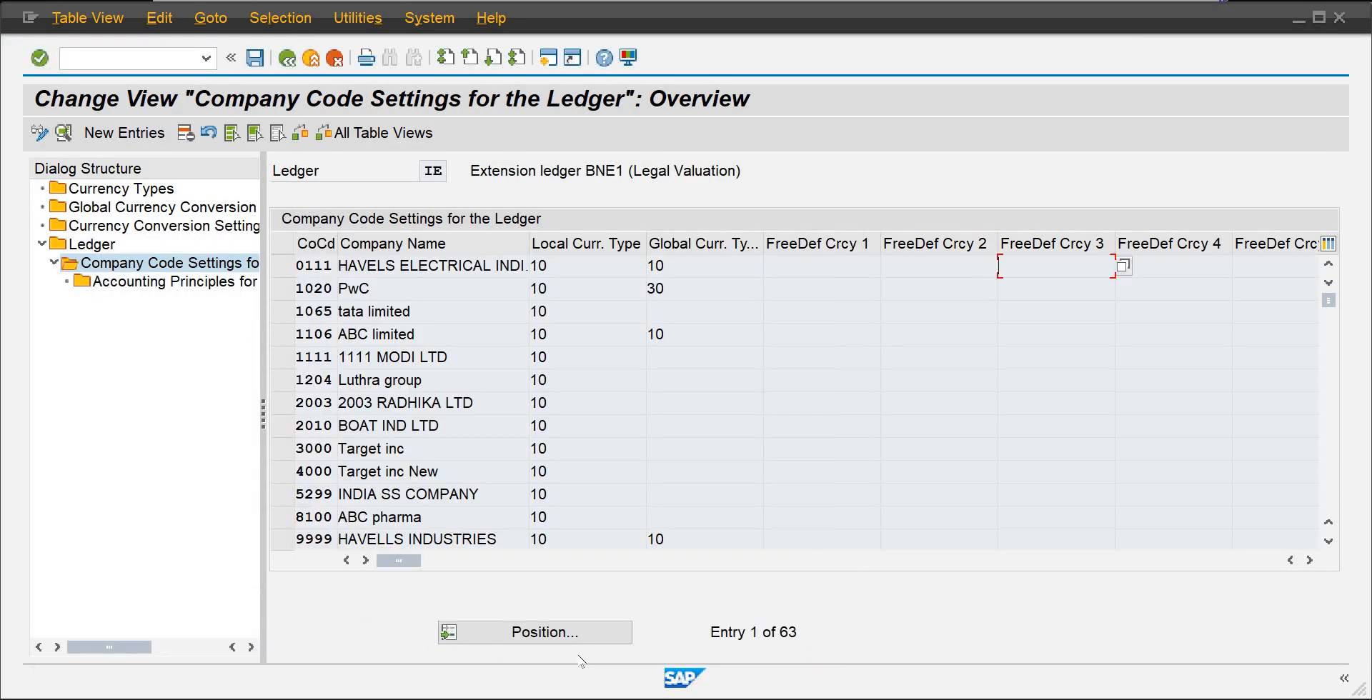
# Step: Set company code AB10's posting variant to PPVA in extension ledger IE and save, accepting the consistency check messages
pyautogui.click(549, 633)
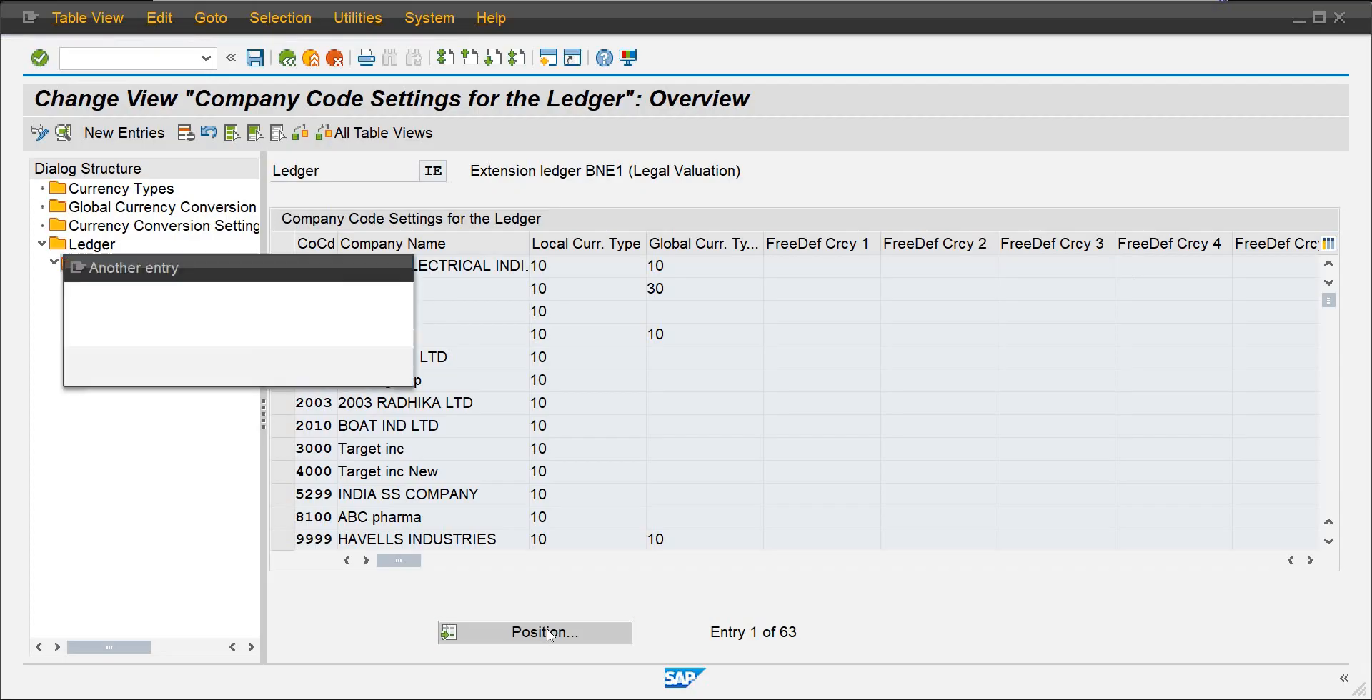
pyautogui.write('ab10')
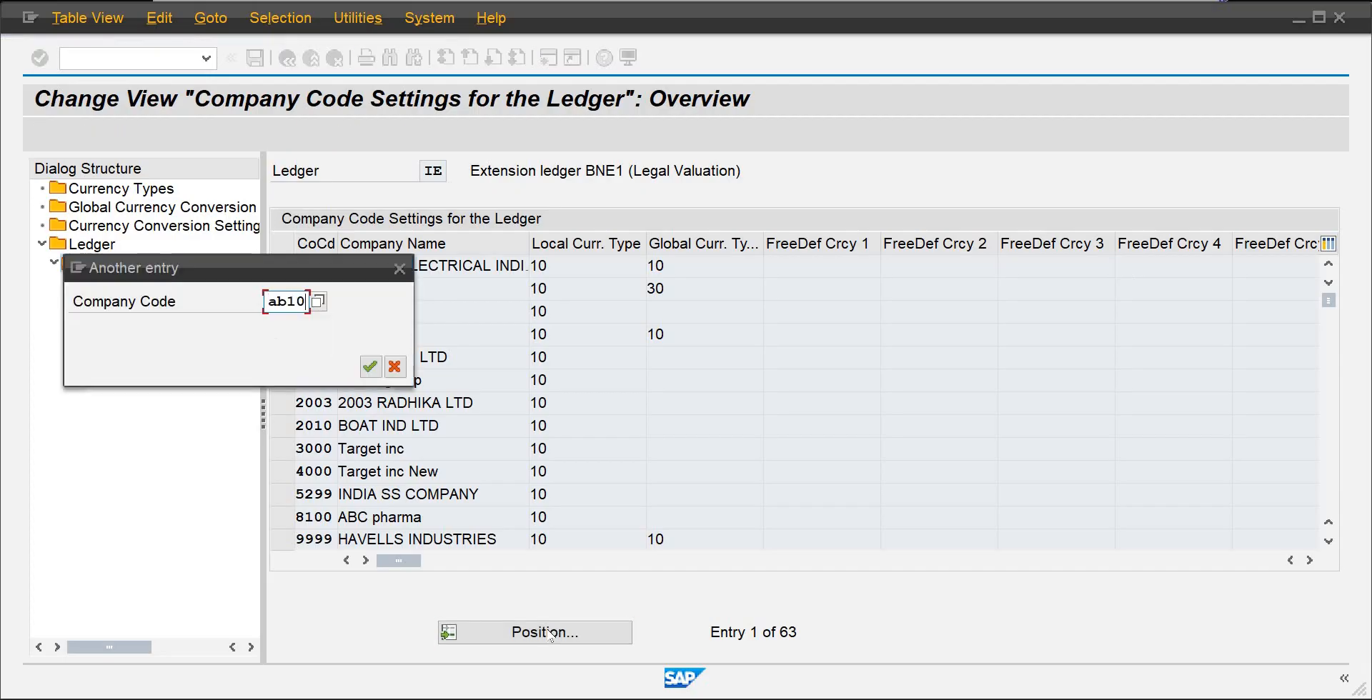
pyautogui.press('Return')
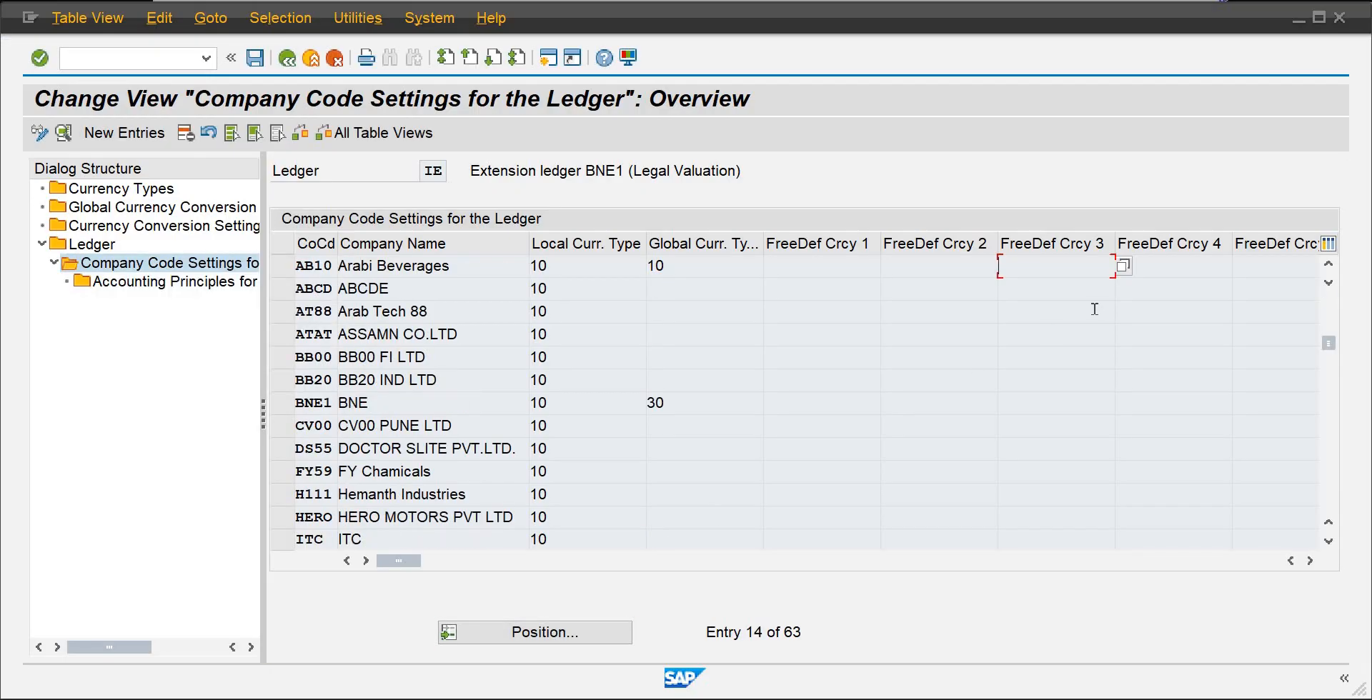
pyautogui.press('Tab')
pyautogui.press('Tab')
pyautogui.press('Tab')
pyautogui.press('Tab')
pyautogui.press('Tab')
pyautogui.press('Tab')
pyautogui.press('Tab')
pyautogui.press('Tab')
pyautogui.press('Tab')
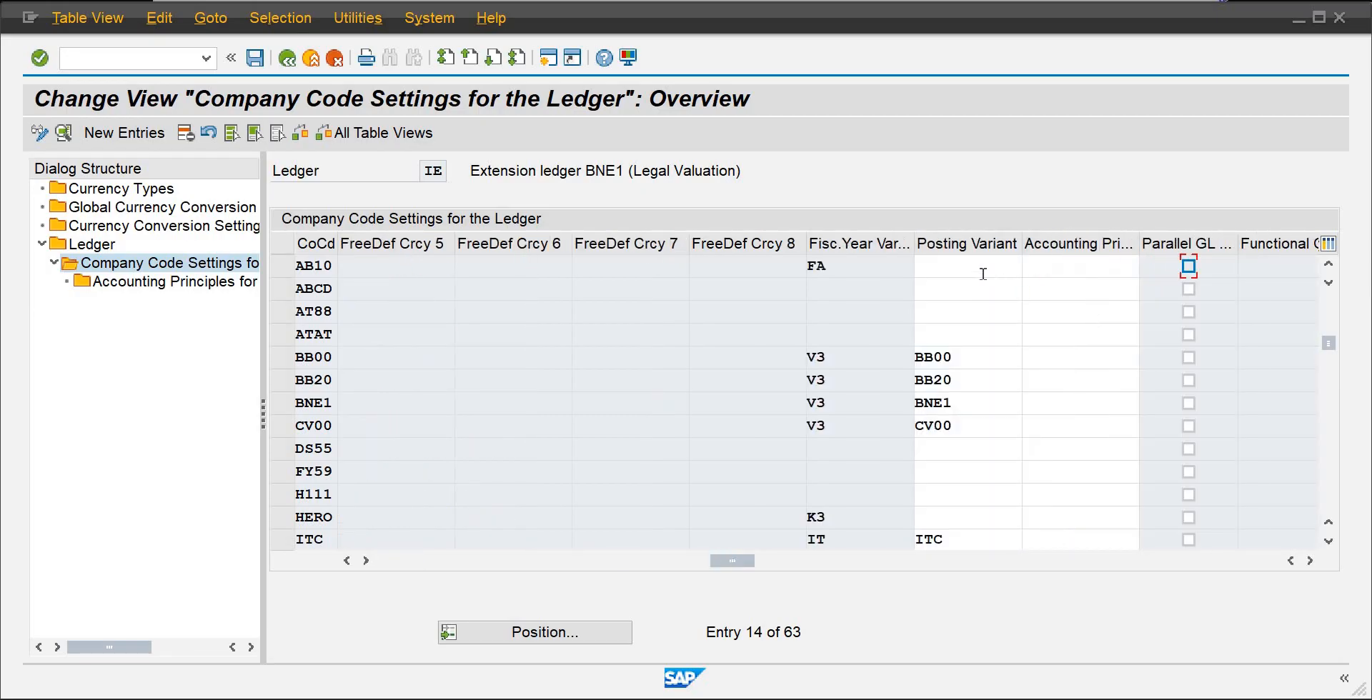
pyautogui.click(983, 273)
pyautogui.write('P')
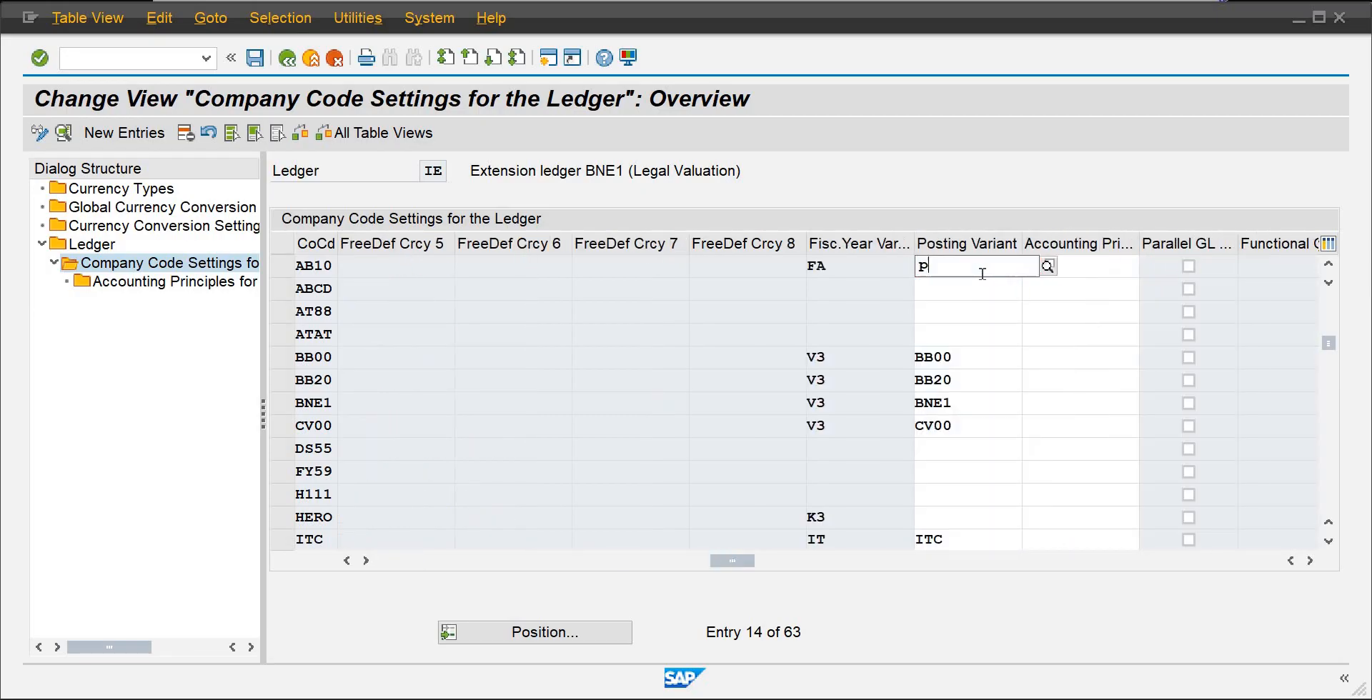
pyautogui.write('pva')
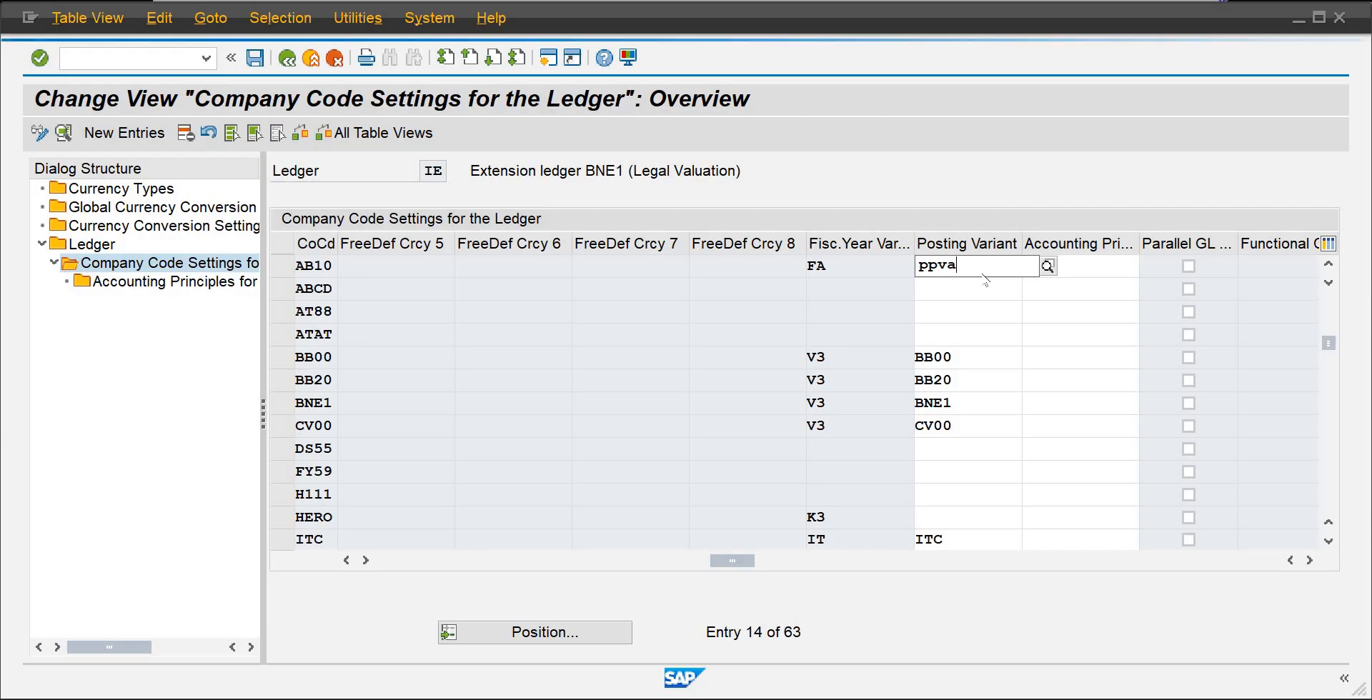
pyautogui.press('Return')
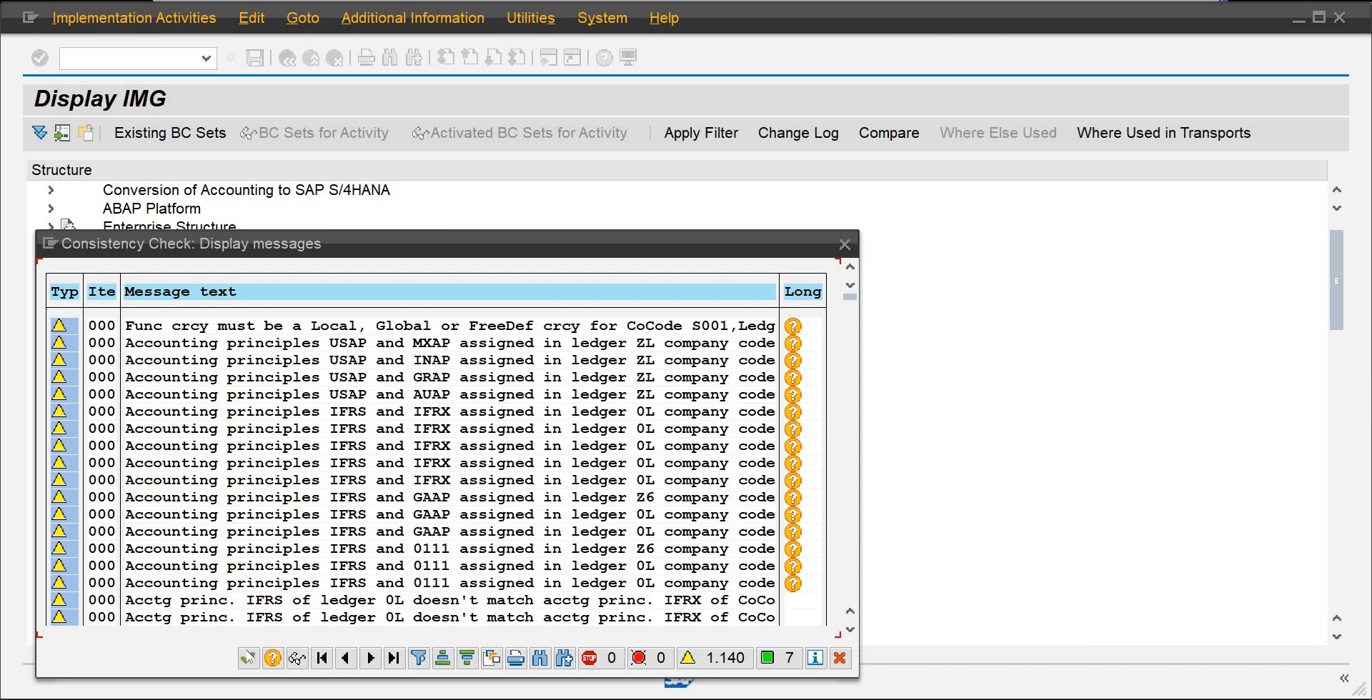
pyautogui.click(248, 658)
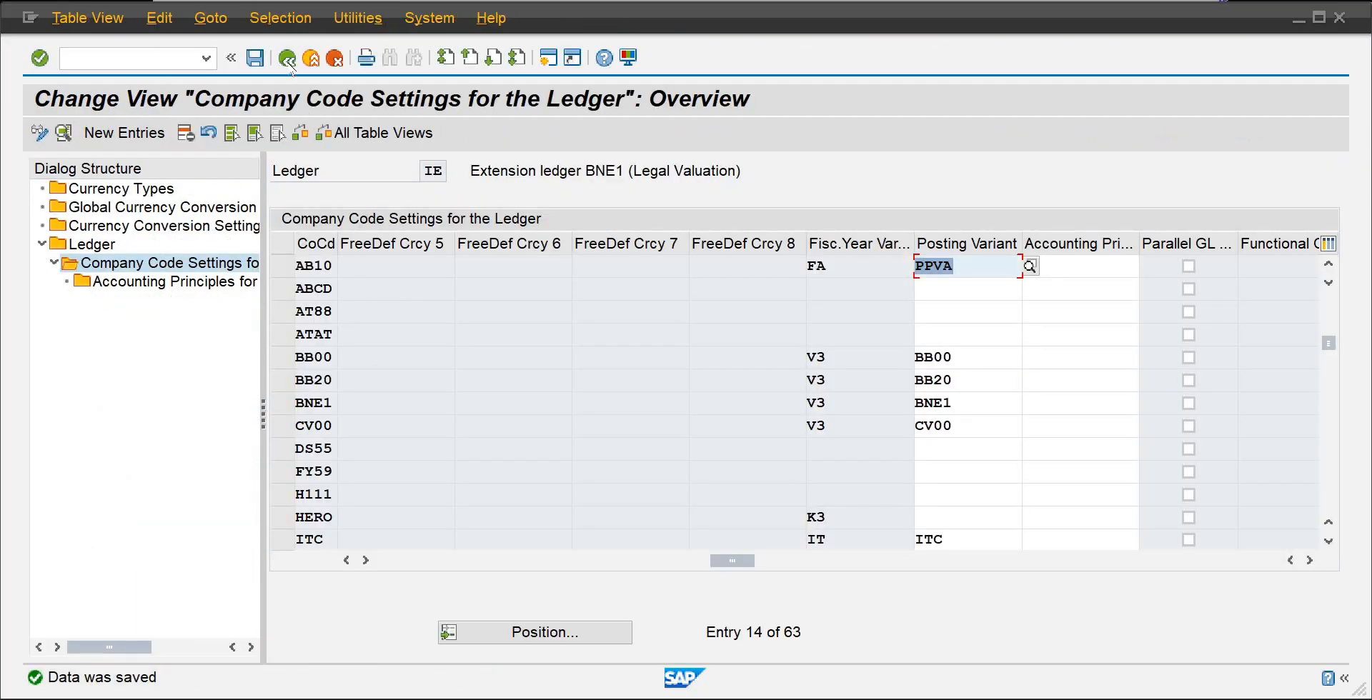
# Step: Return to the ledger overview and display the company code settings of predictive ledger LL, accepting the consistency warnings
pyautogui.click(290, 67)
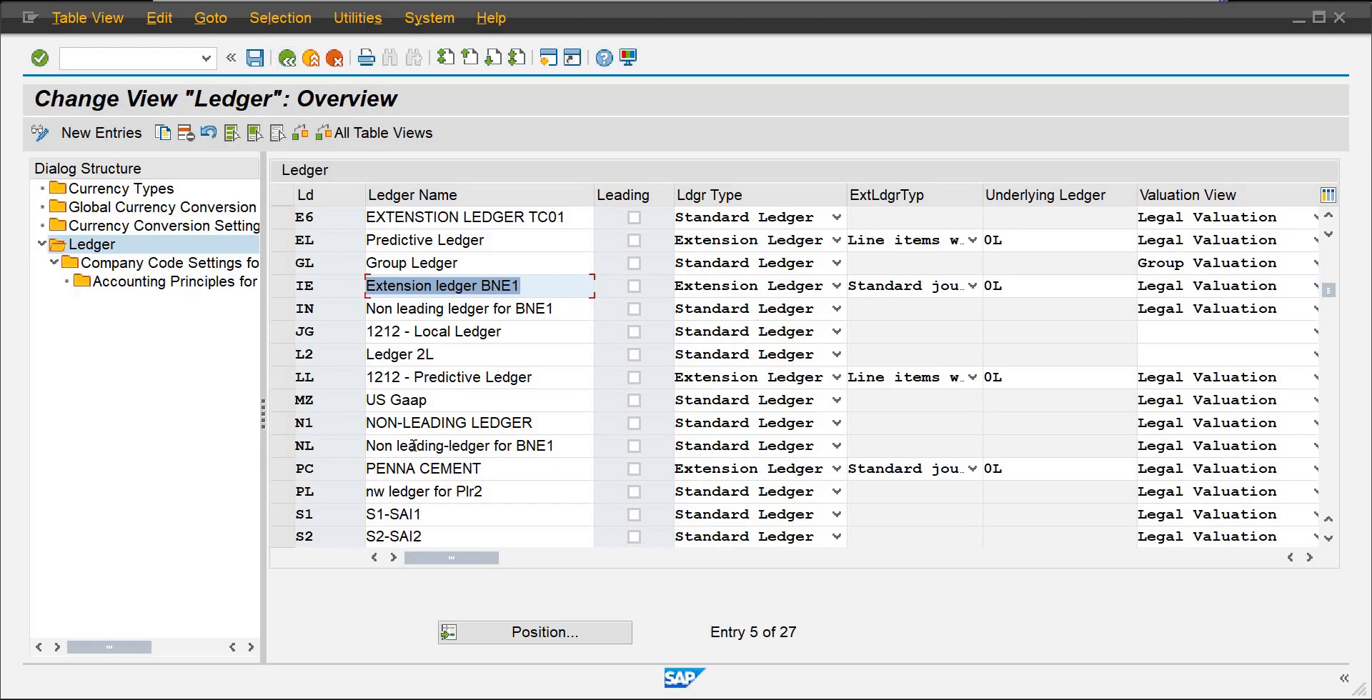
pyautogui.click(283, 378)
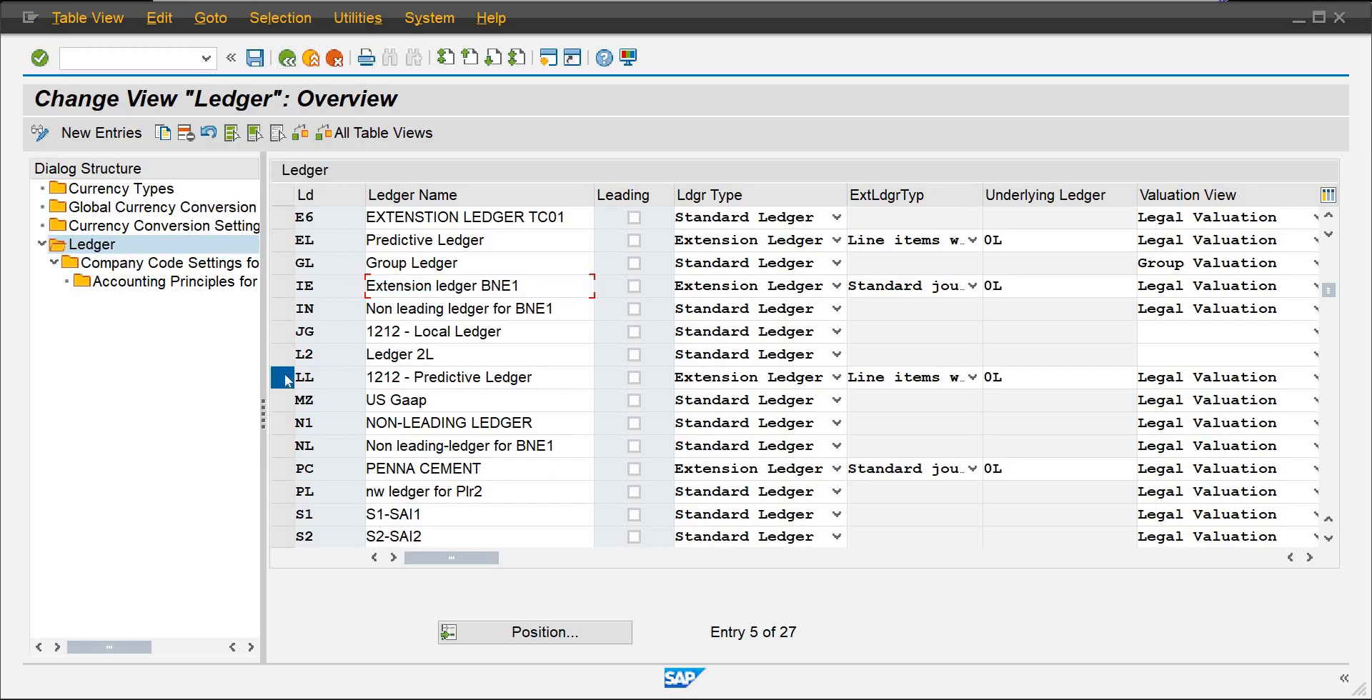
pyautogui.click(219, 268)
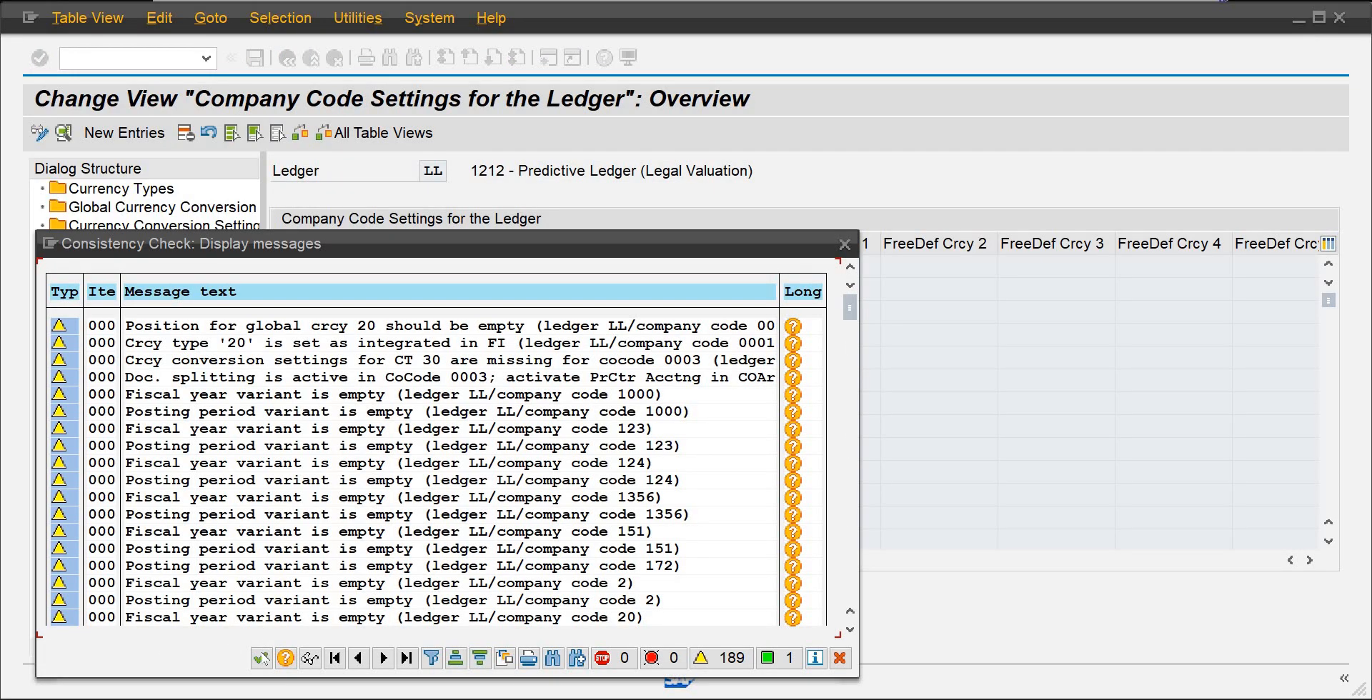
pyautogui.click(262, 658)
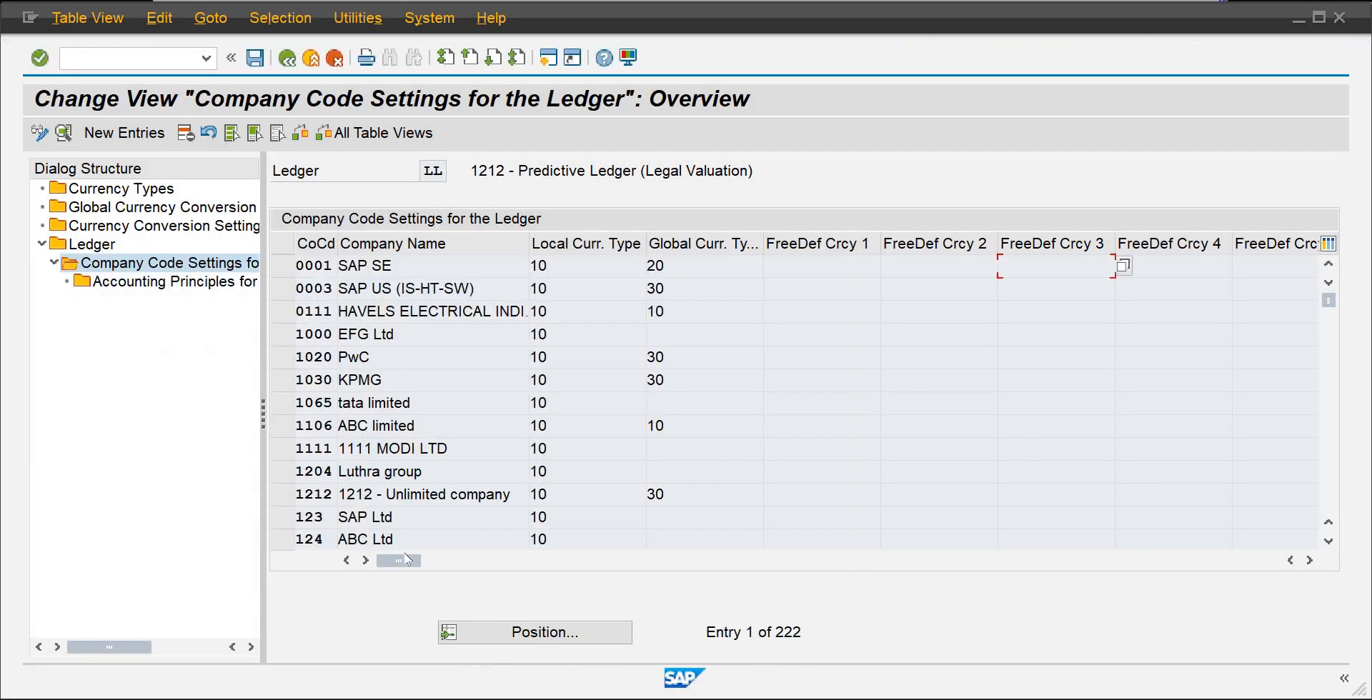
# Step: Set company code AB10's posting variant to PPVA in ledger LL and save, accepting the consistency check messages
pyautogui.click(502, 633)
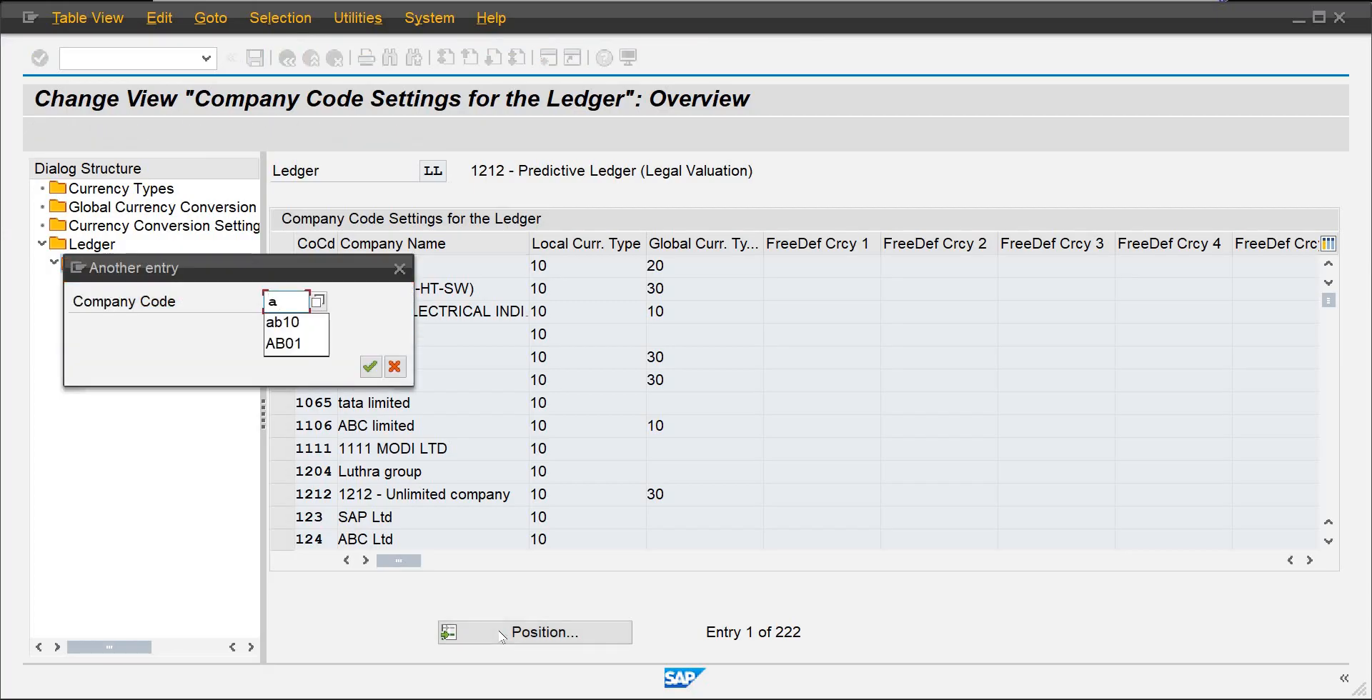
pyautogui.write('b10')
pyautogui.press('Return')
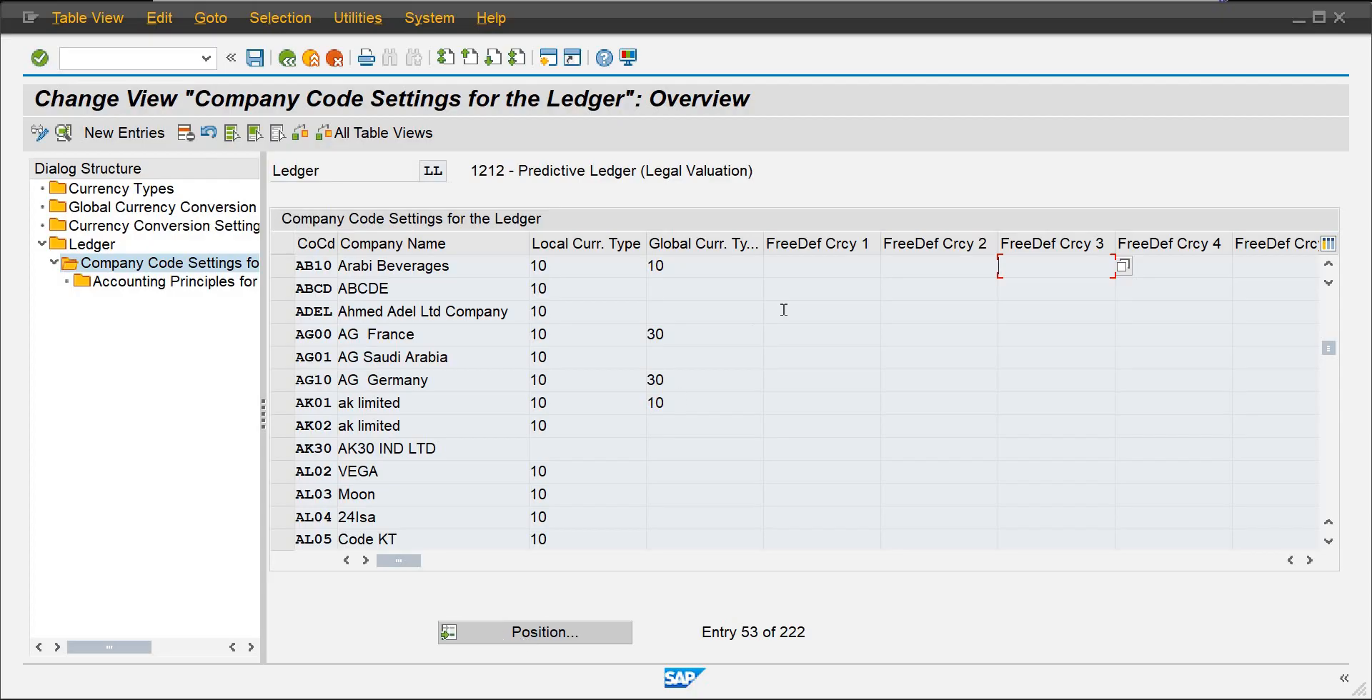
pyautogui.press('Tab')
pyautogui.press('Tab')
pyautogui.press('Tab')
pyautogui.press('Tab')
pyautogui.press('Tab')
pyautogui.press('Tab')
pyautogui.press('Tab')
pyautogui.press('Tab')
pyautogui.press('Tab')
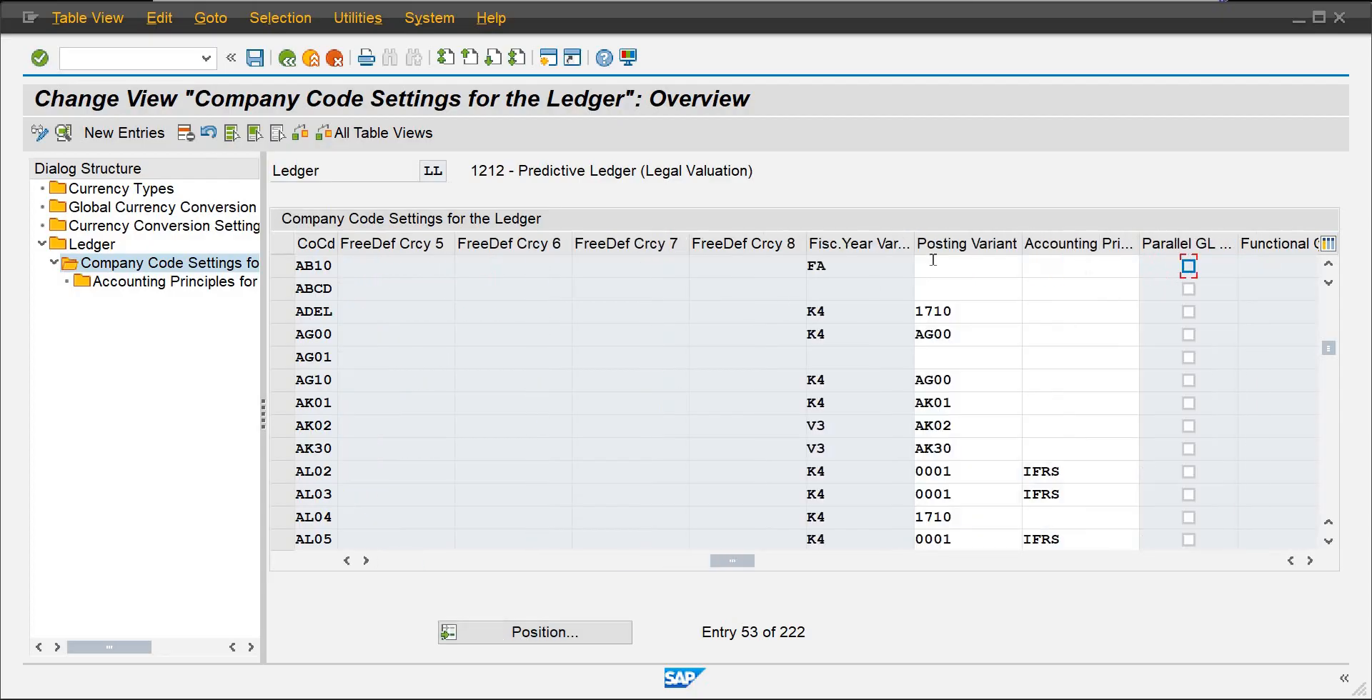
pyautogui.click(948, 265)
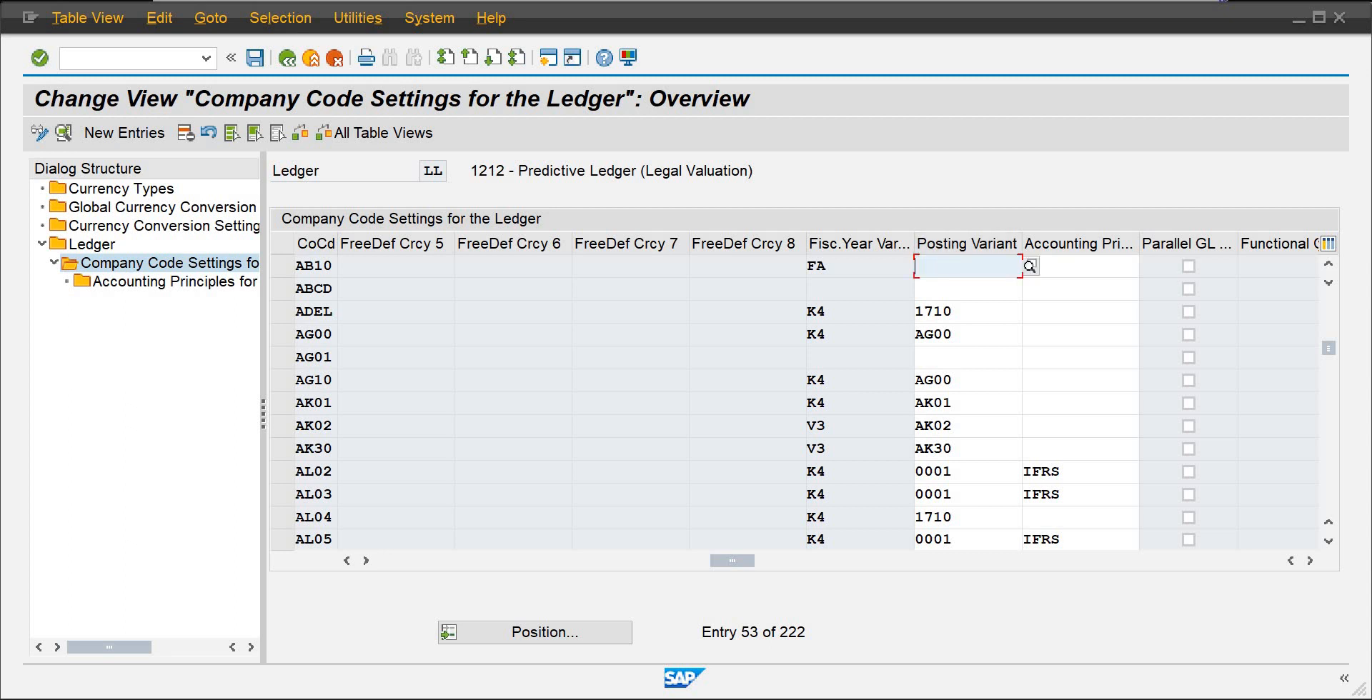
pyautogui.write('PPva')
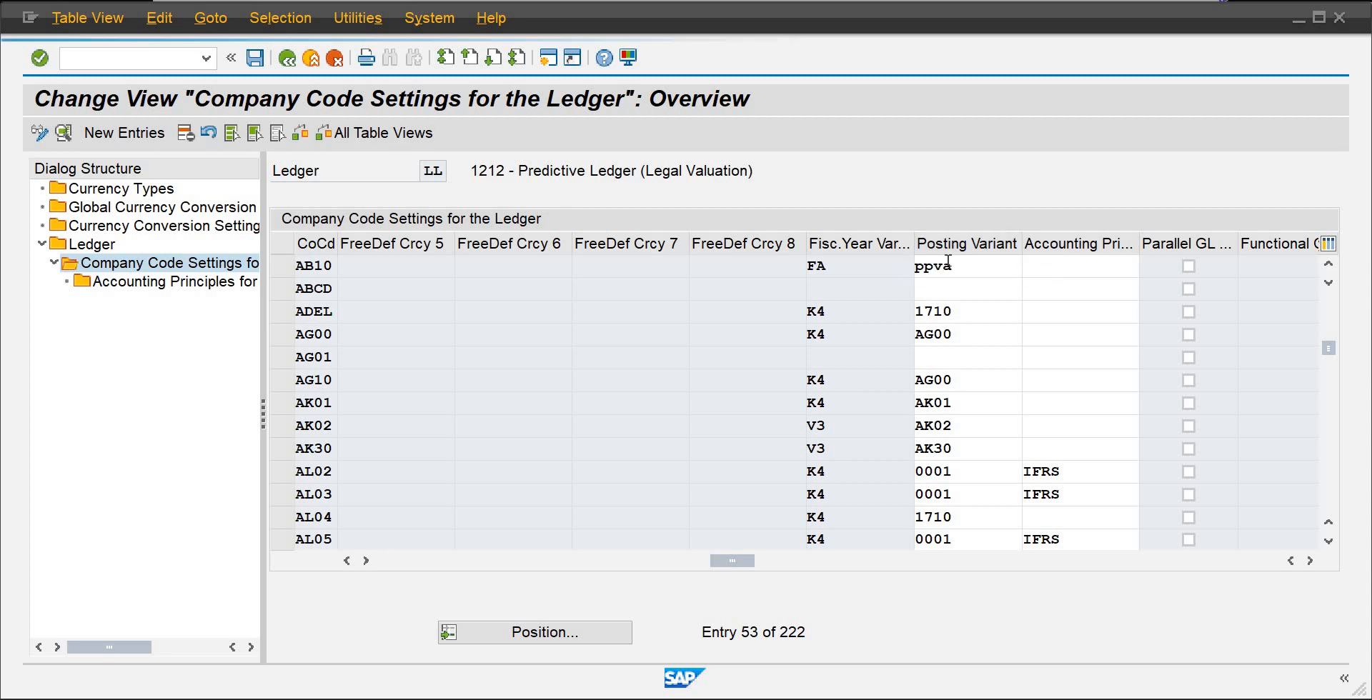
pyautogui.doubleClick(949, 262)
pyautogui.press('Return')
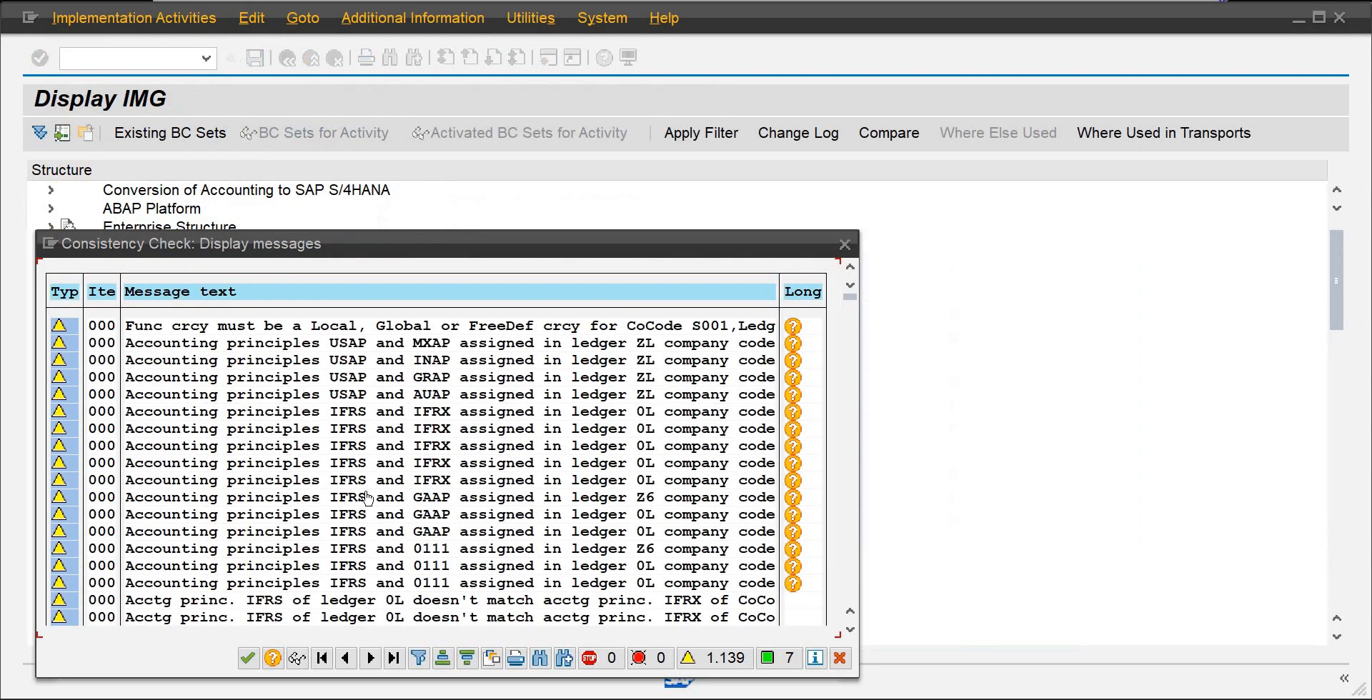
pyautogui.click(248, 658)
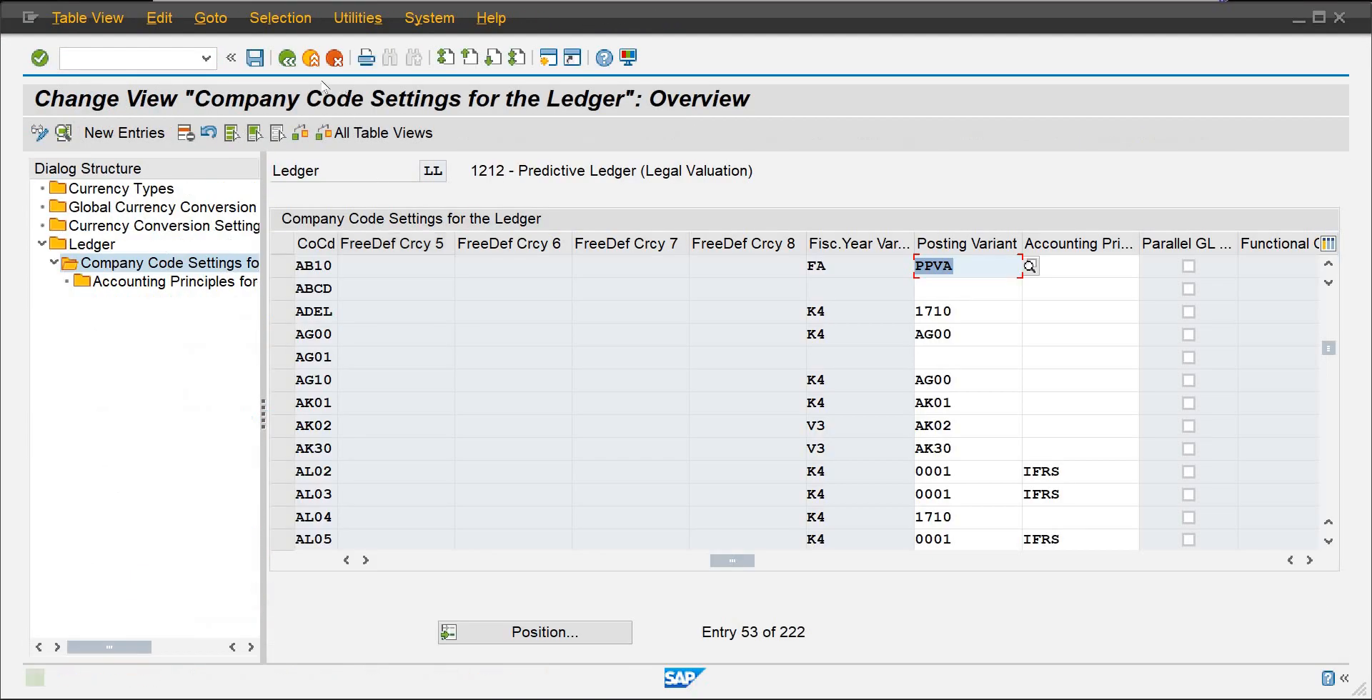
# Step: Return to the ledger overview, check the extension ledger type options of ledger PC and select that ledger
pyautogui.click(287, 60)
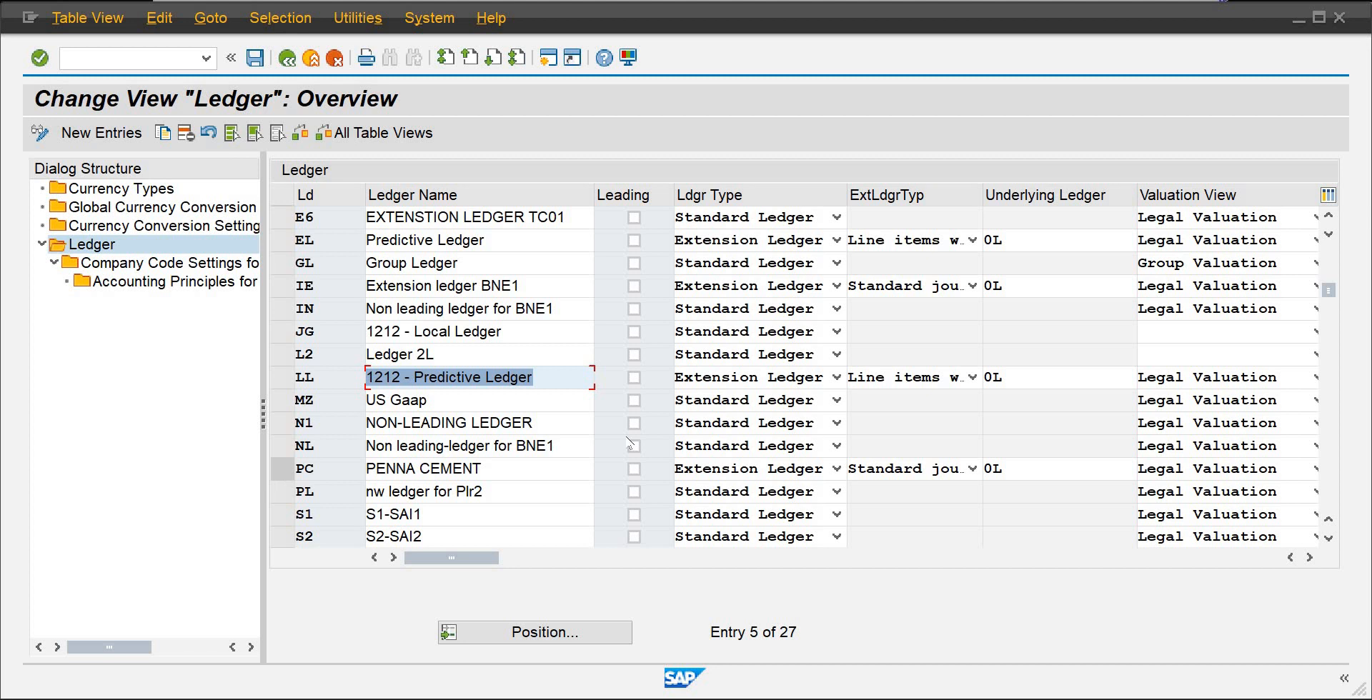
pyautogui.click(973, 469)
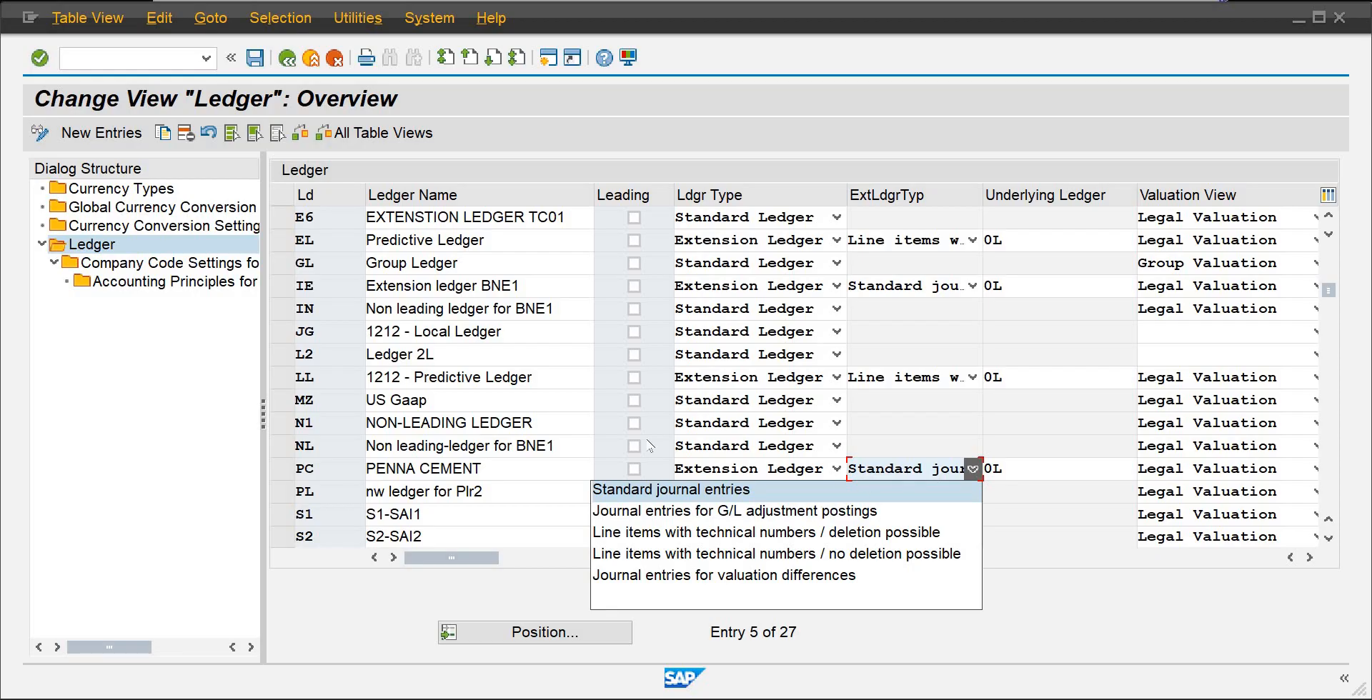
pyautogui.click(279, 473)
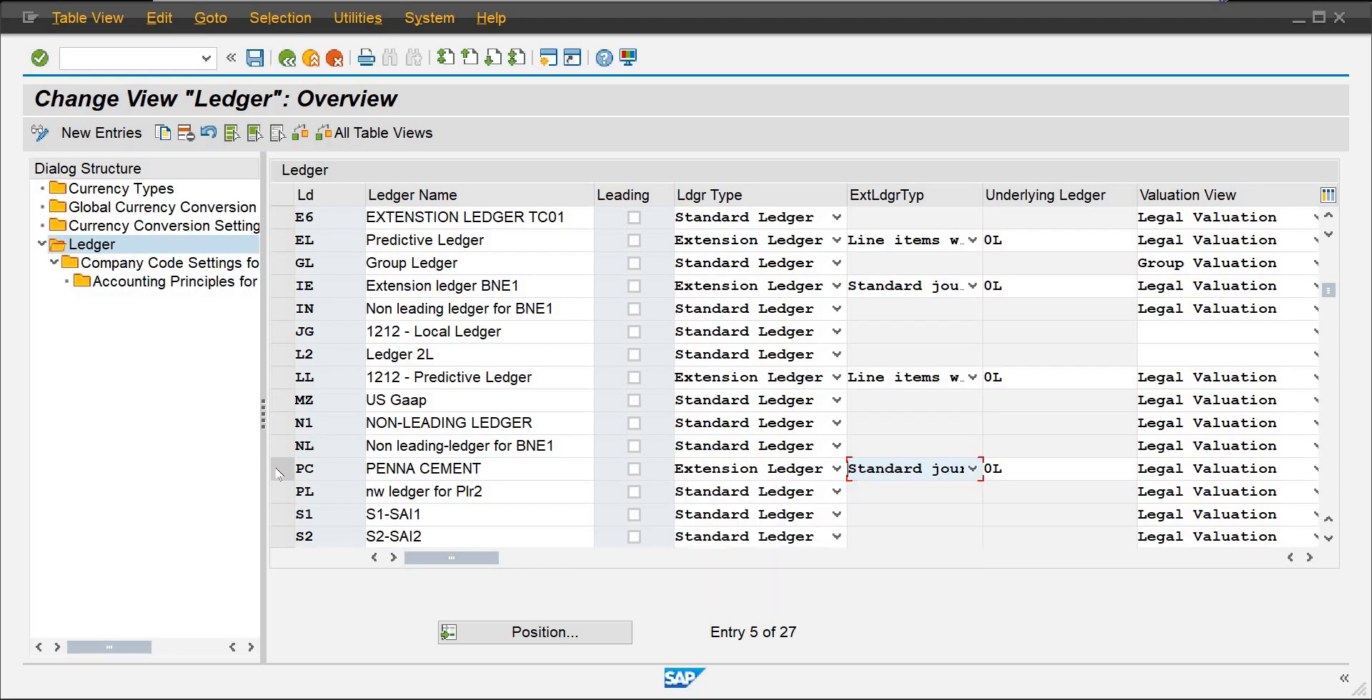
pyautogui.click(278, 470)
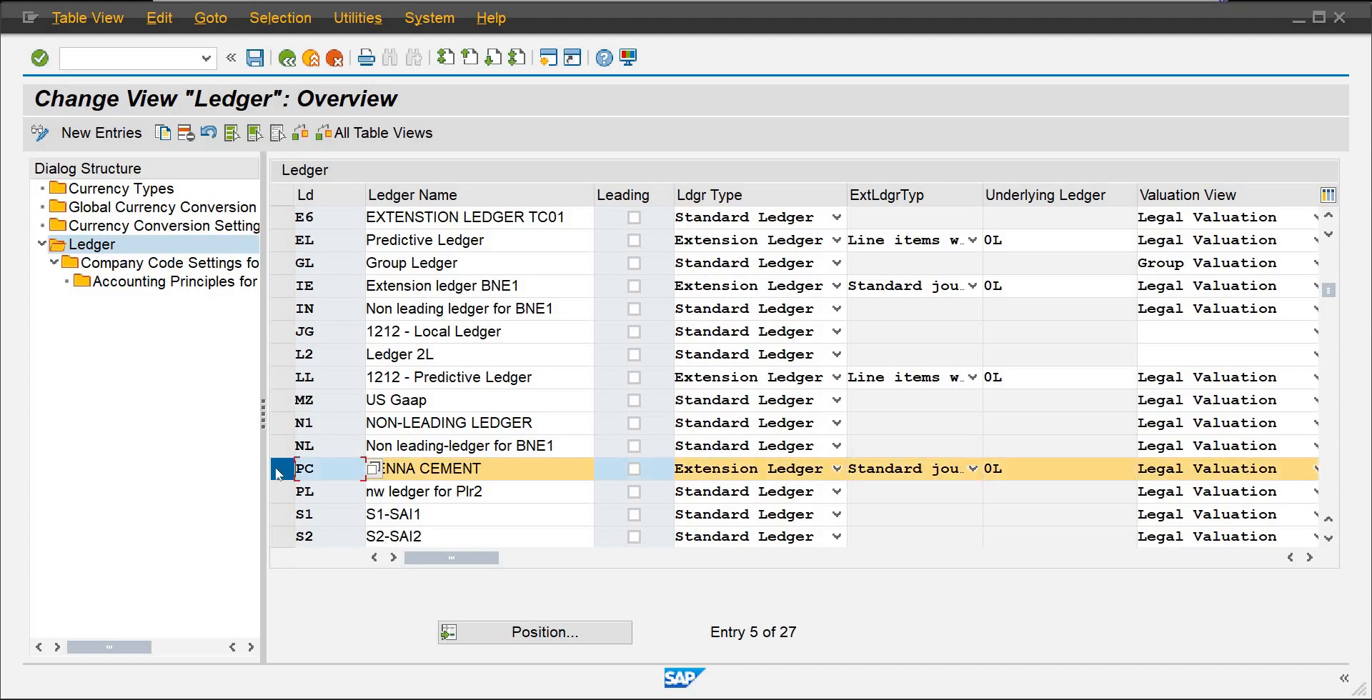
pyautogui.click(278, 384)
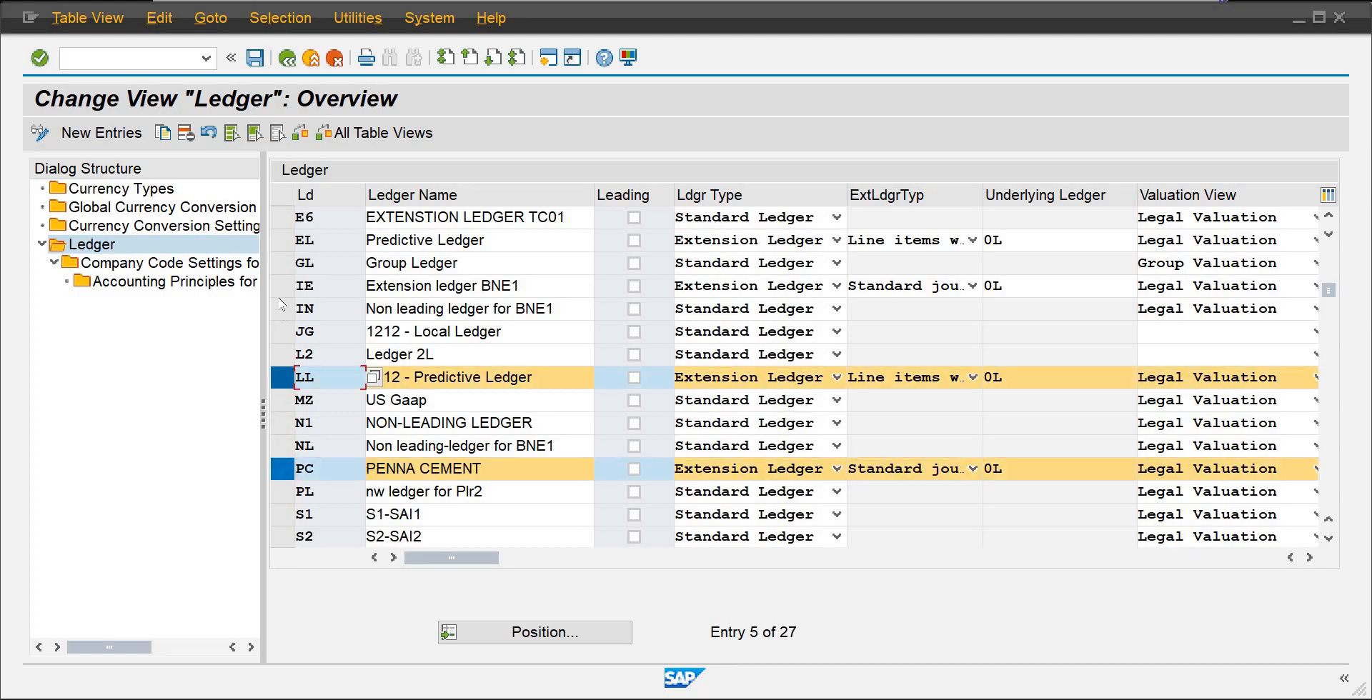
pyautogui.click(280, 288)
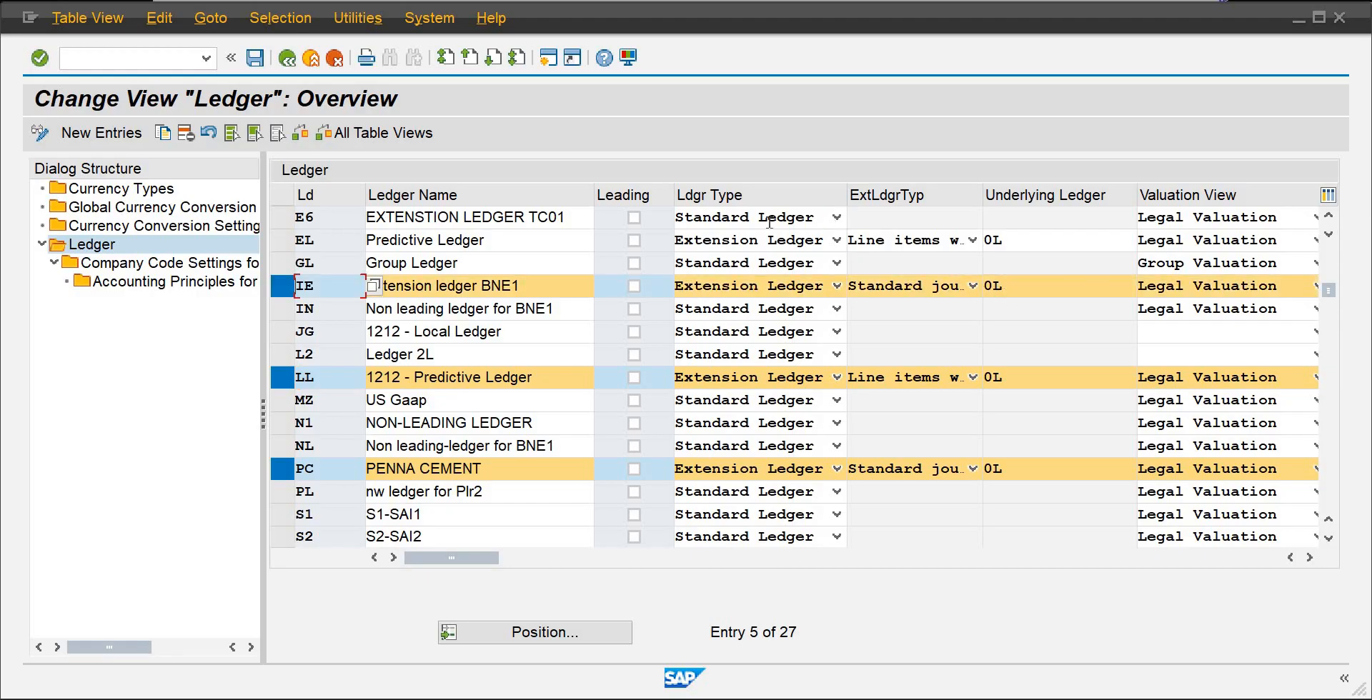
pyautogui.click(280, 242)
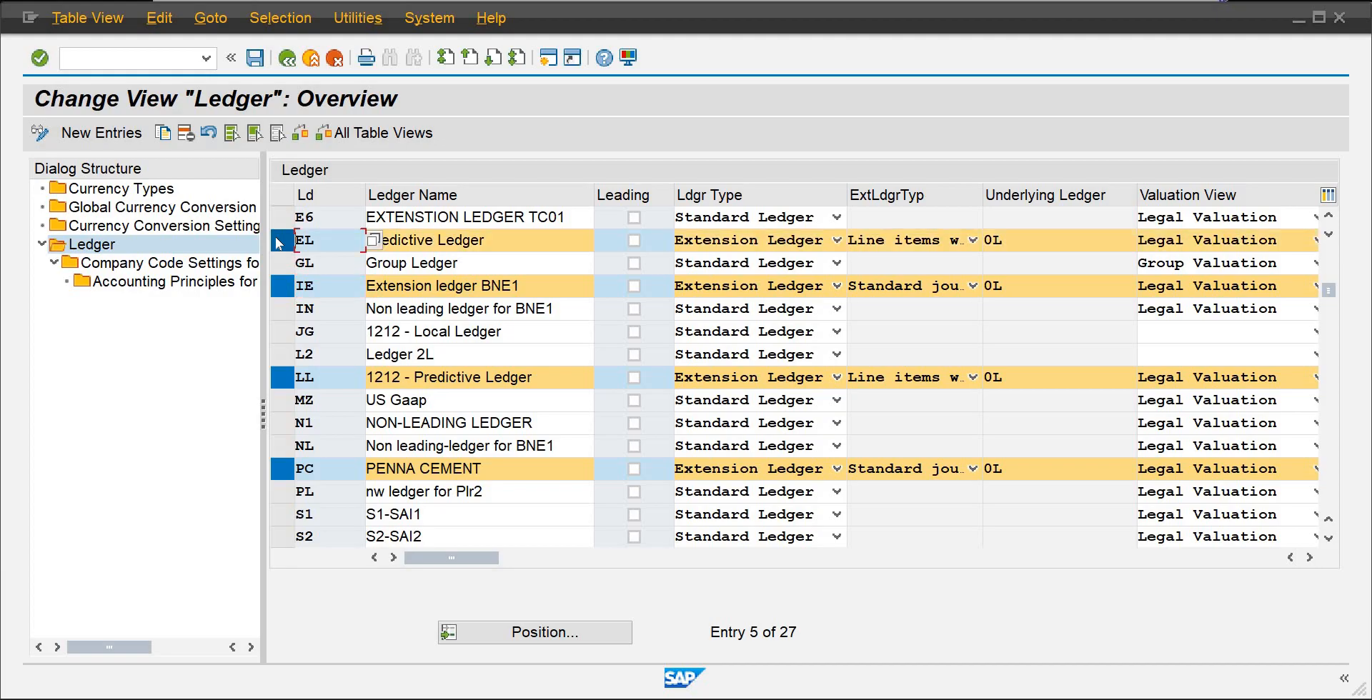
pyautogui.click(283, 469)
pyautogui.click(283, 470)
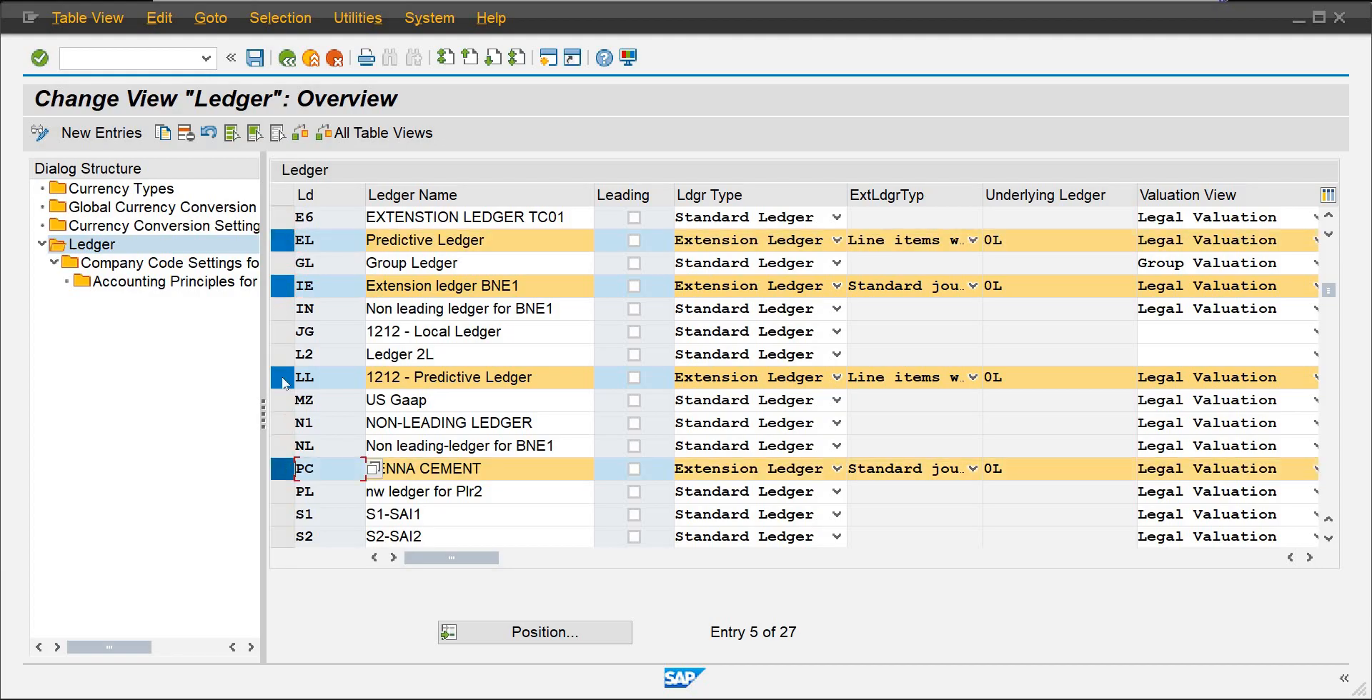
pyautogui.click(283, 378)
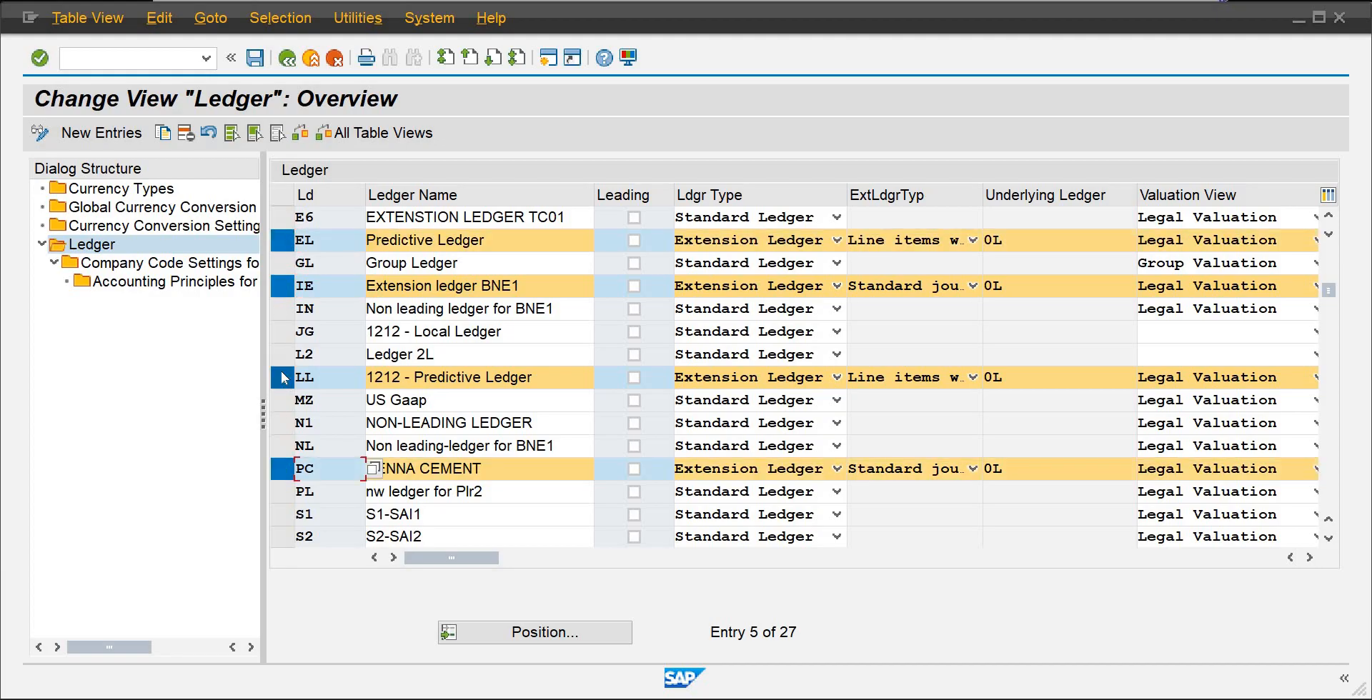
pyautogui.click(283, 287)
pyautogui.click(283, 241)
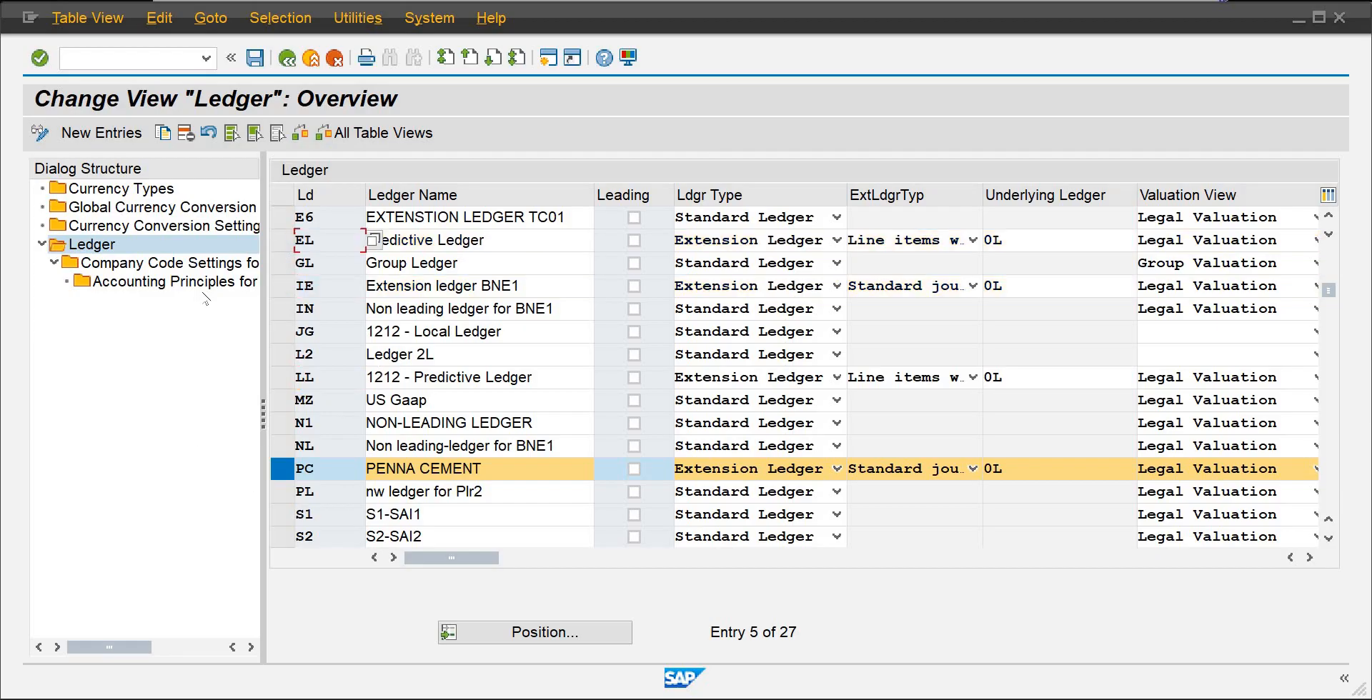
# Step: Display the company code settings of the selected extension ledger PC, accepting the consistency warnings
pyautogui.doubleClick(205, 264)
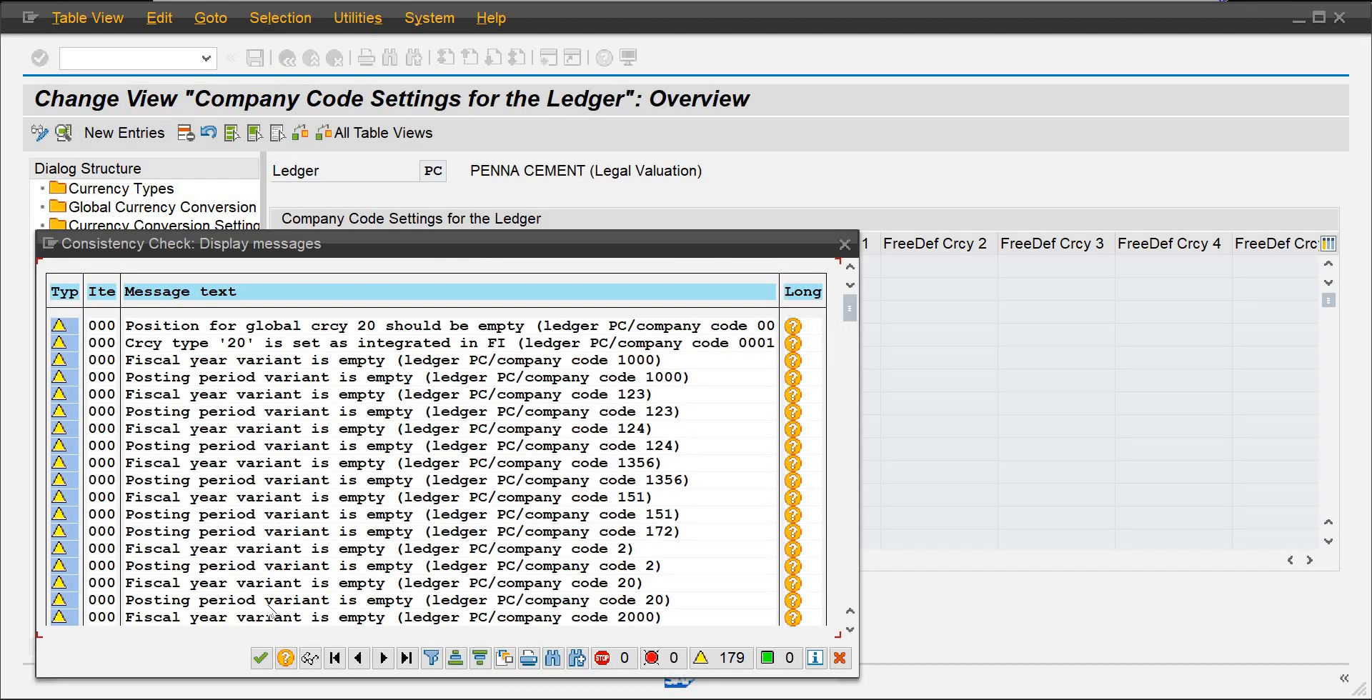
pyautogui.click(263, 652)
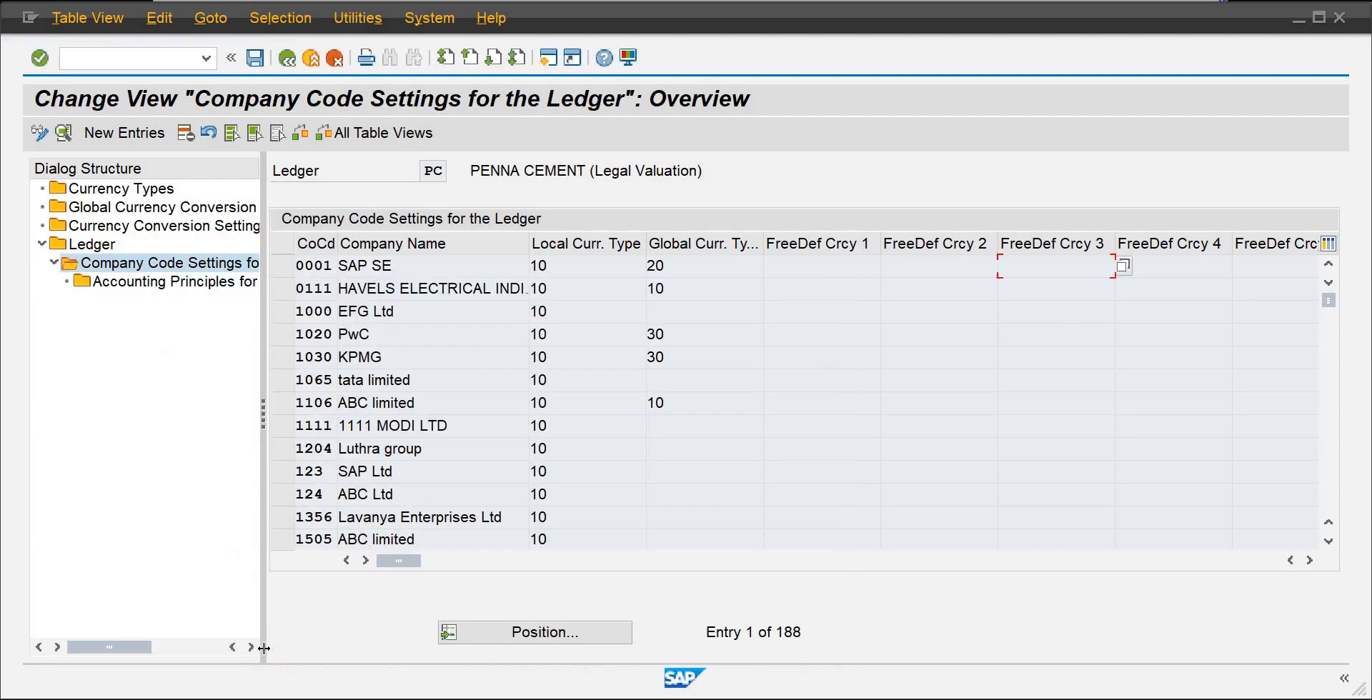
# Step: Position the company code settings list of ledger PC at company code AB10
pyautogui.click(504, 634)
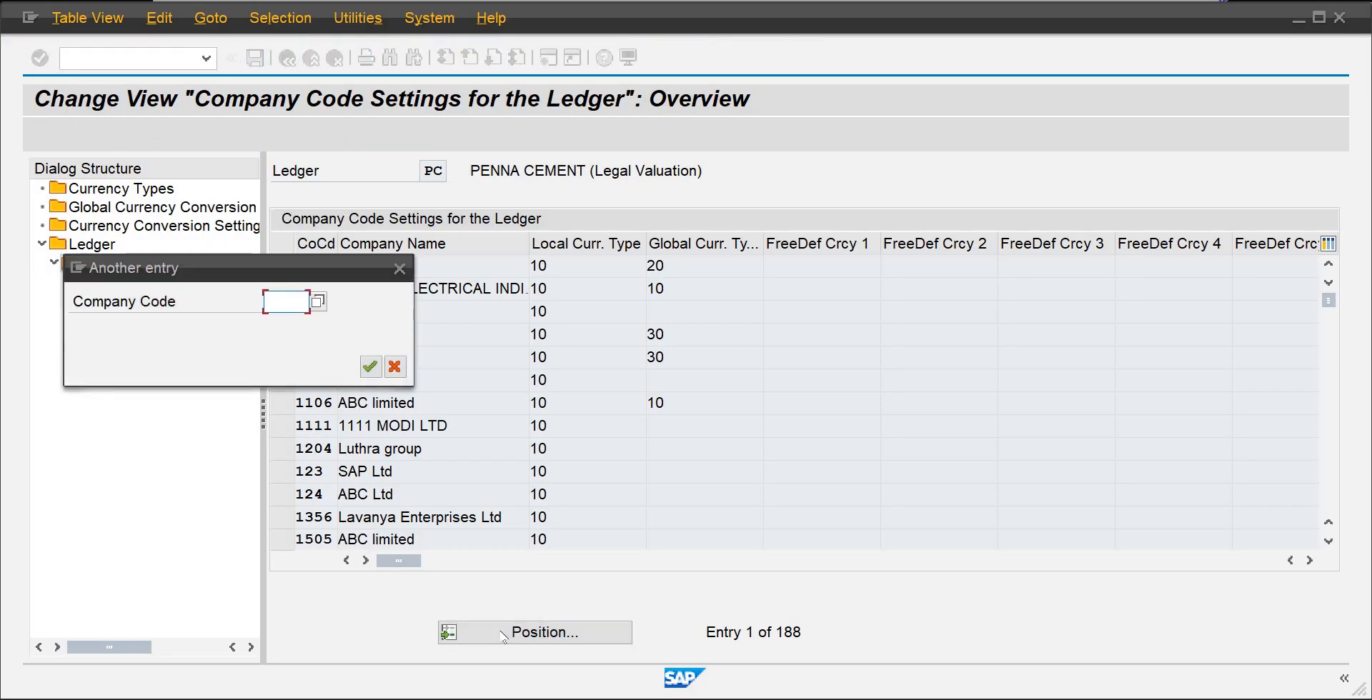
pyautogui.write('ab')
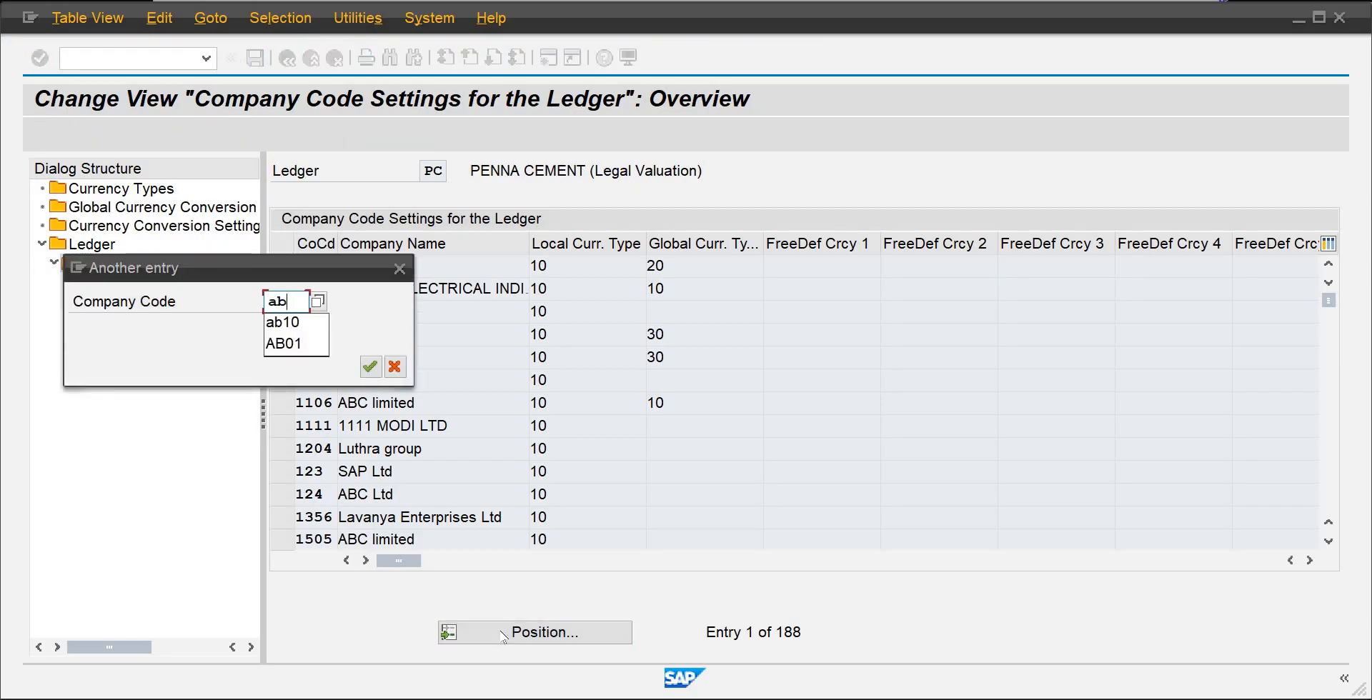
pyautogui.write('10')
pyautogui.press('Return')
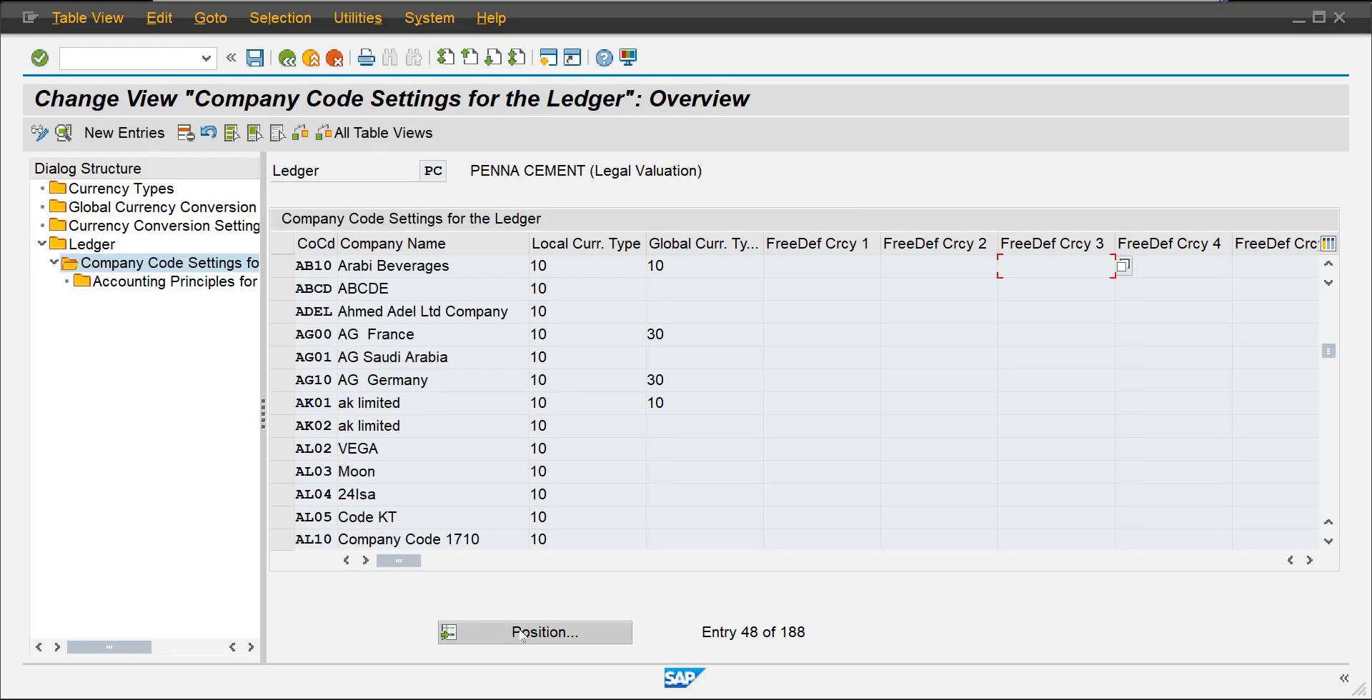
# Step: Set company code AB10's posting variant to PPVA in ledger PC and save, accepting the consistency check messages
pyautogui.press('Tab')
pyautogui.press('Tab')
pyautogui.press('Tab')
pyautogui.press('Tab')
pyautogui.press('Tab')
pyautogui.press('Tab')
pyautogui.press('Tab')
pyautogui.press('Tab')
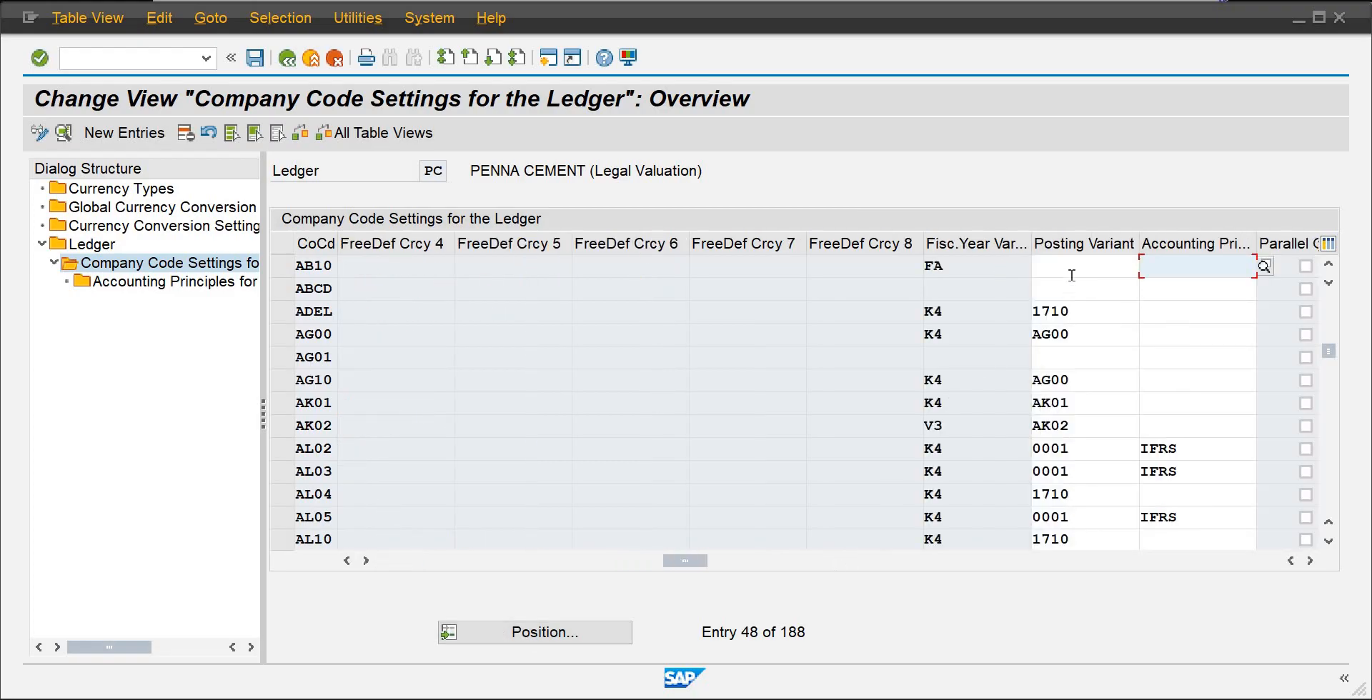
pyautogui.click(1072, 276)
pyautogui.write('PPV')
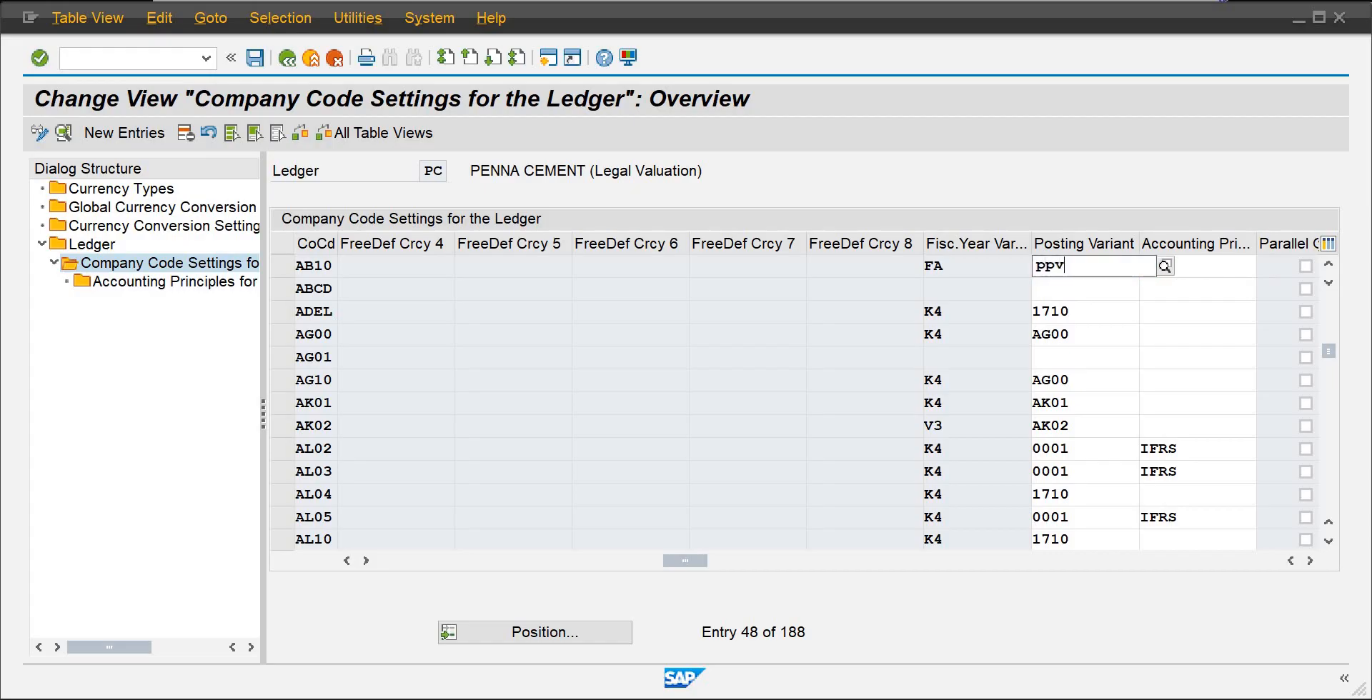
pyautogui.write('a')
pyautogui.doubleClick(1074, 281)
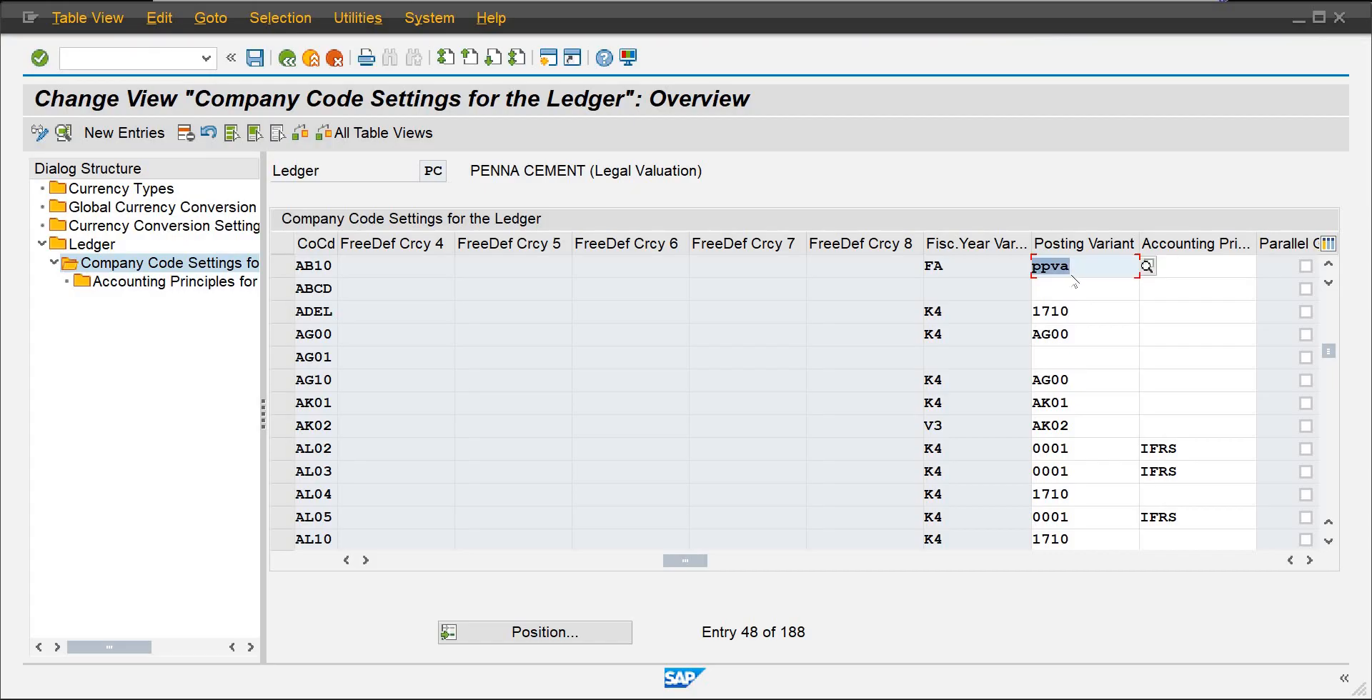
pyautogui.press('Return')
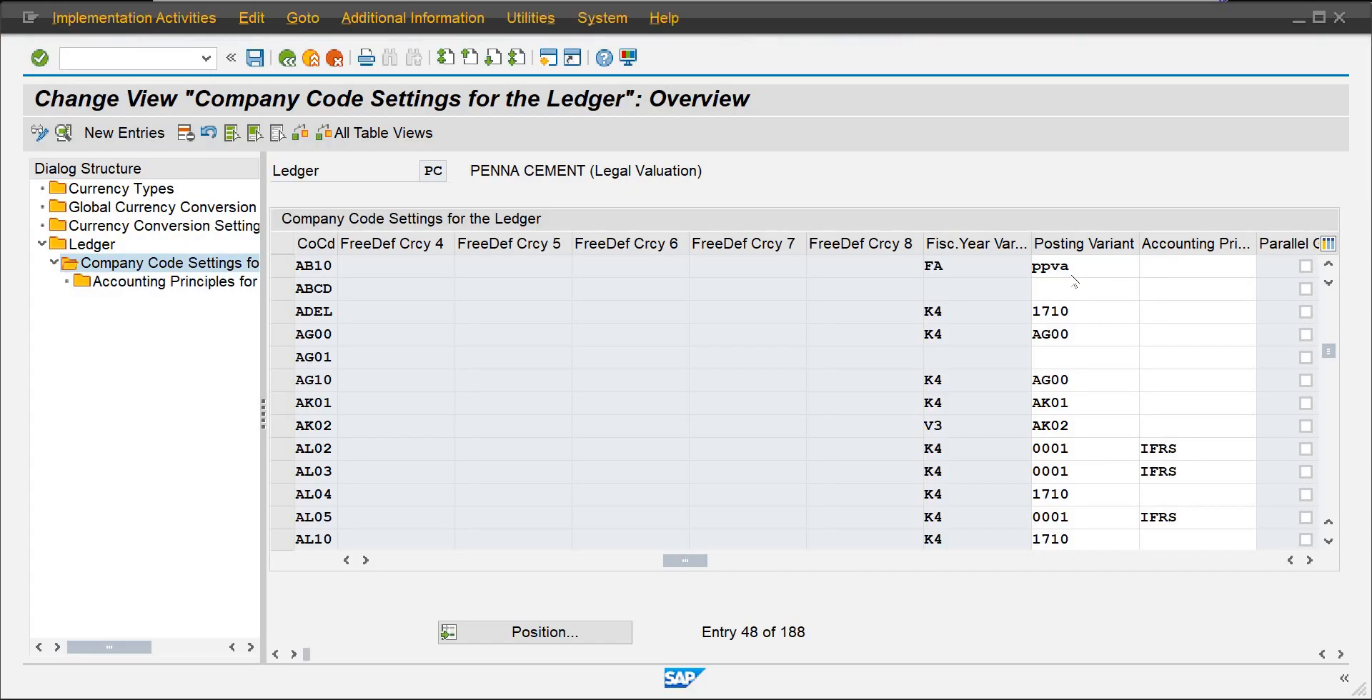
pyautogui.press('Return')
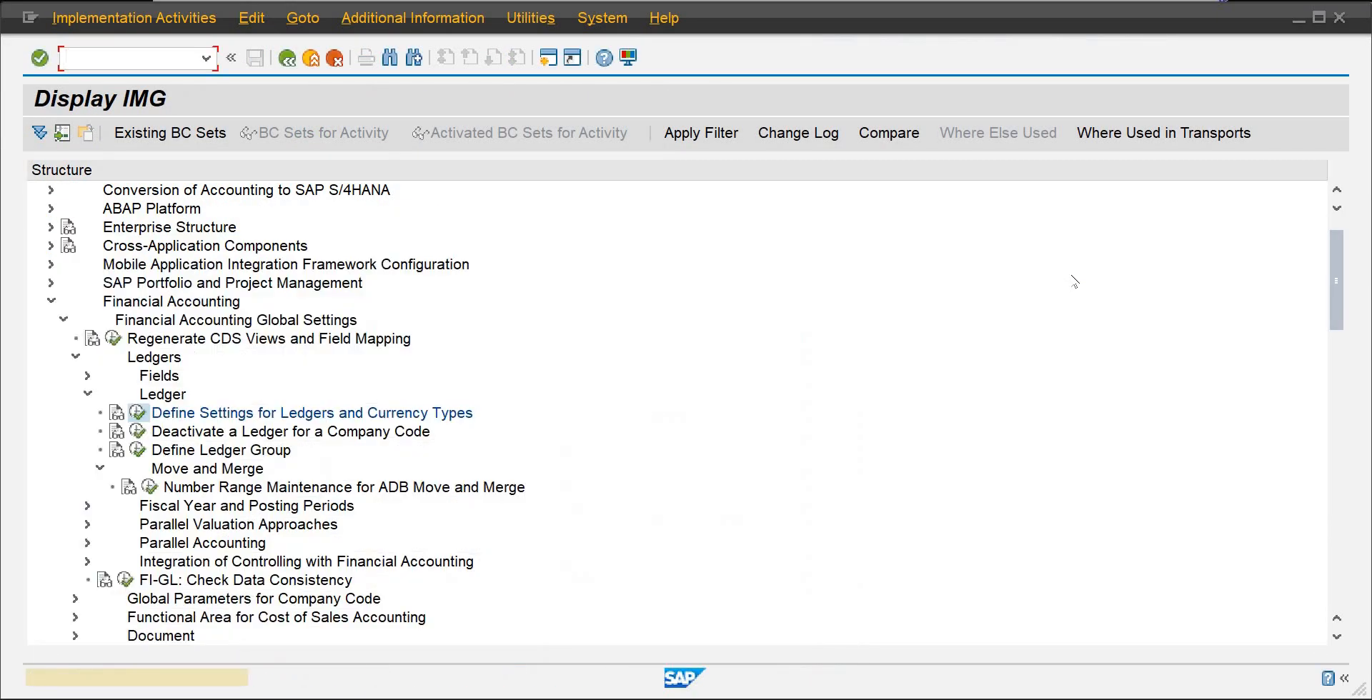
pyautogui.press('Return')
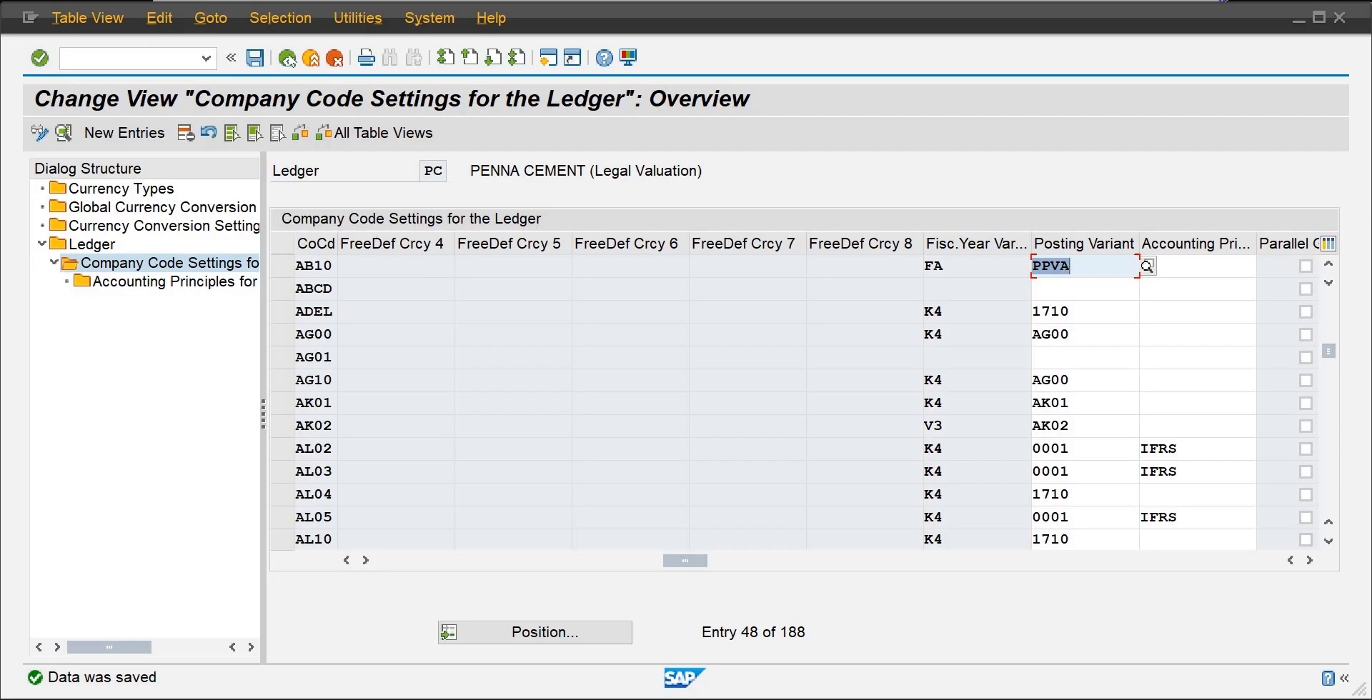
# Step: Return to the ledger overview and position the list at ledger Z3
pyautogui.click(288, 58)
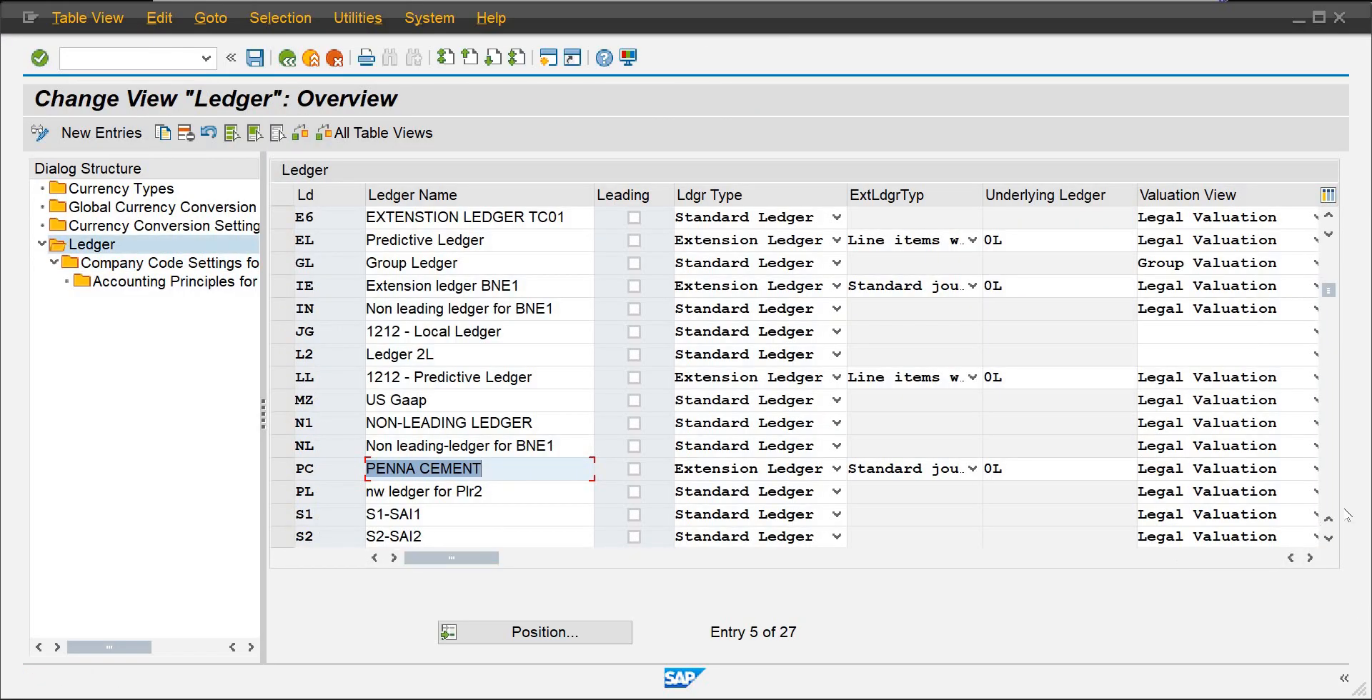
pyautogui.click(1330, 539)
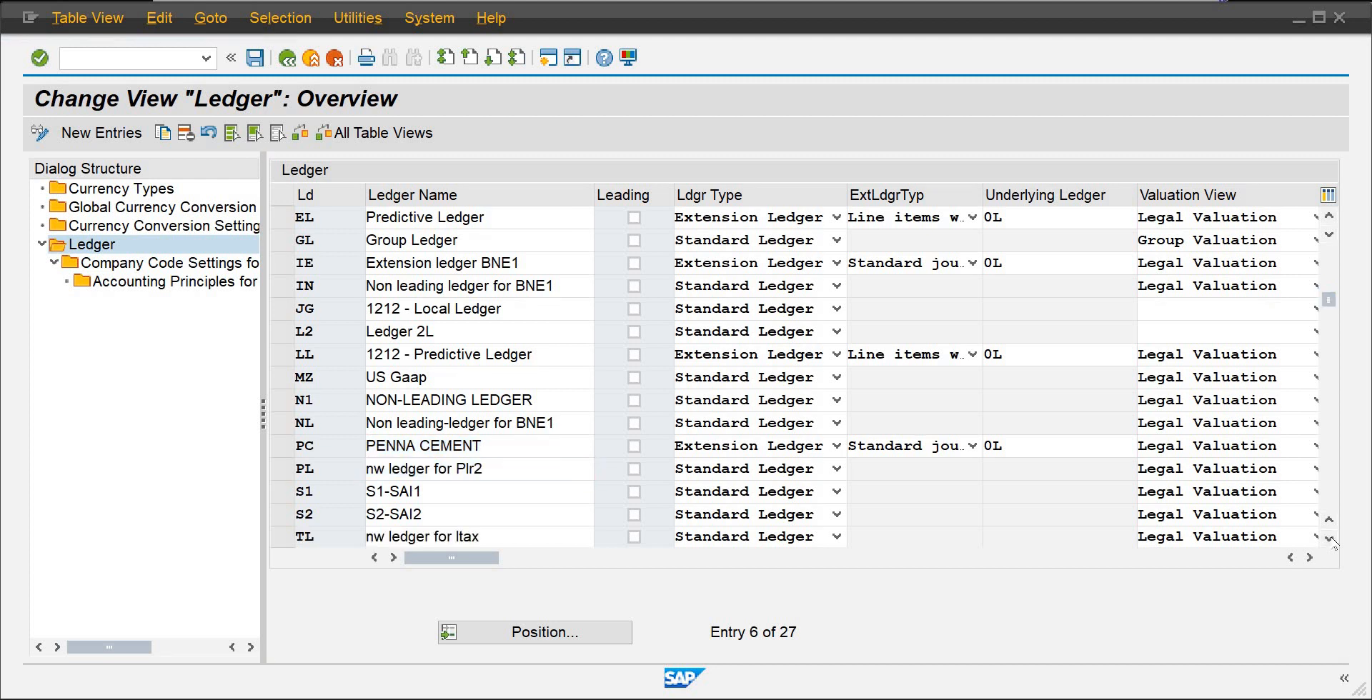
pyautogui.click(1329, 540)
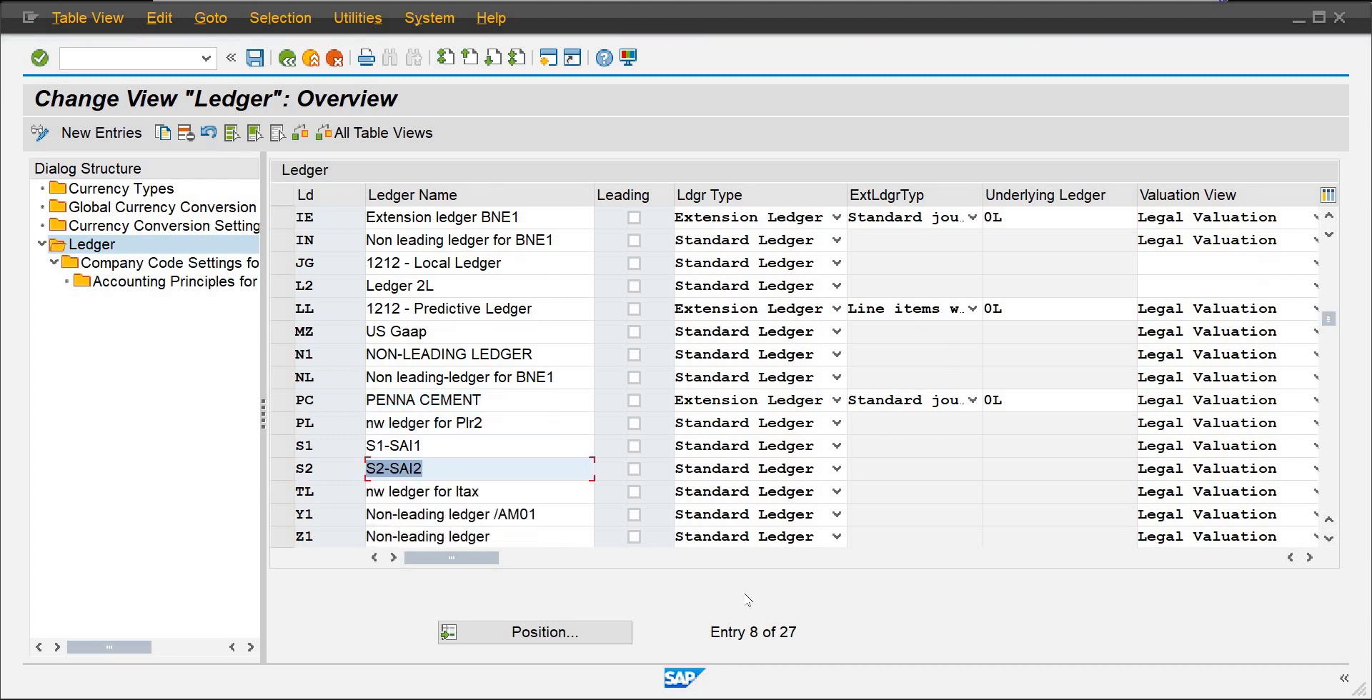
pyautogui.click(554, 640)
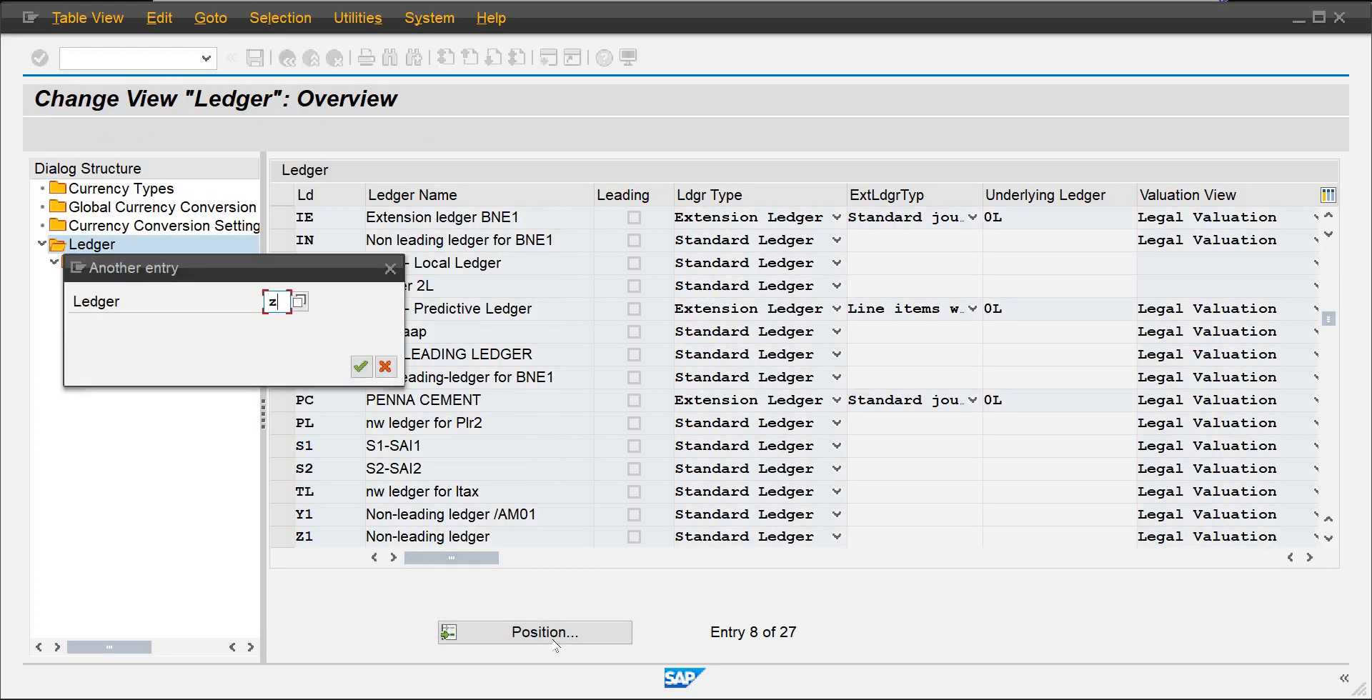
pyautogui.write('z3')
pyautogui.press('Return')
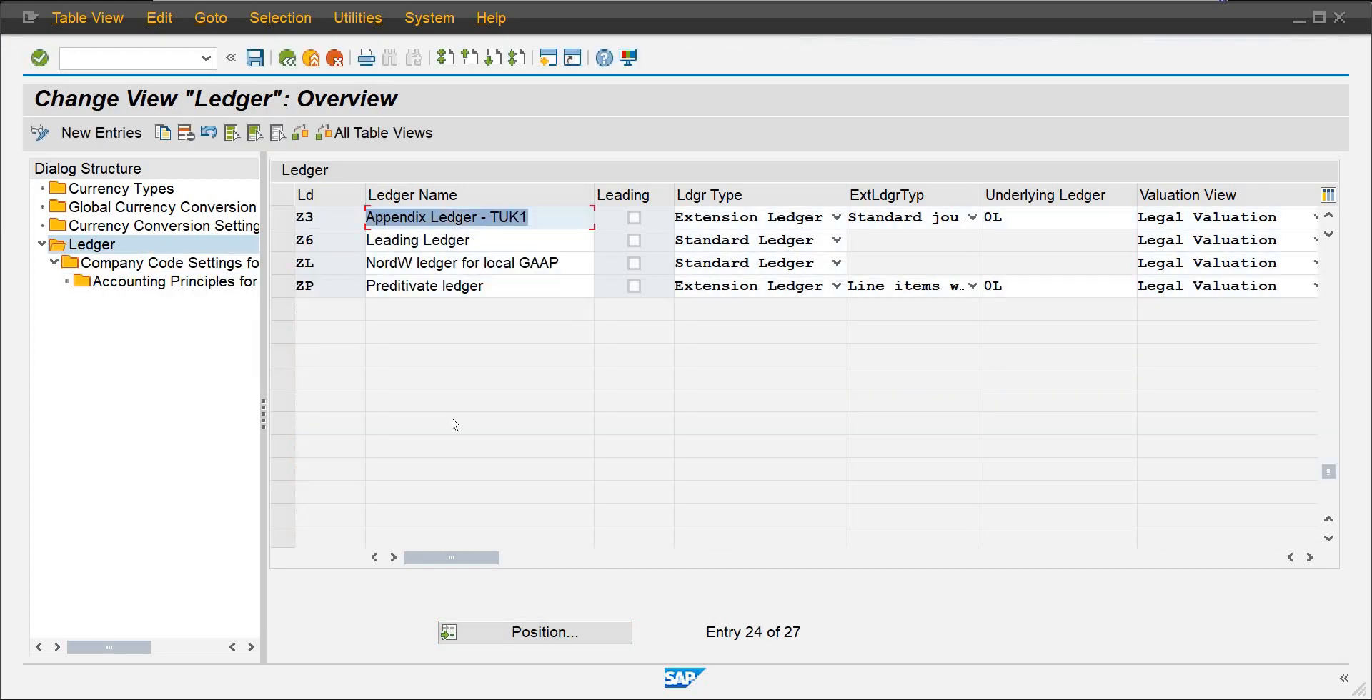
# Step: Select extension ledger Z3 and display its company code settings, accepting the consistency warnings
pyautogui.click(283, 218)
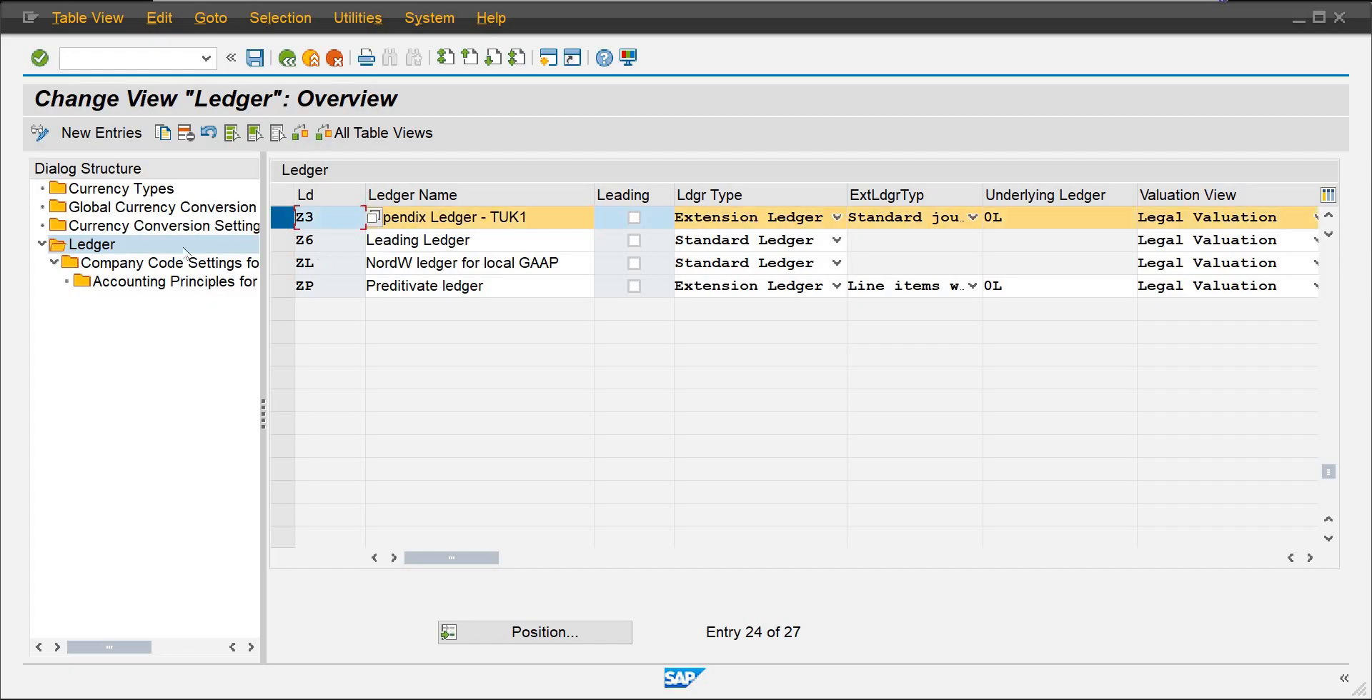
pyautogui.doubleClick(162, 262)
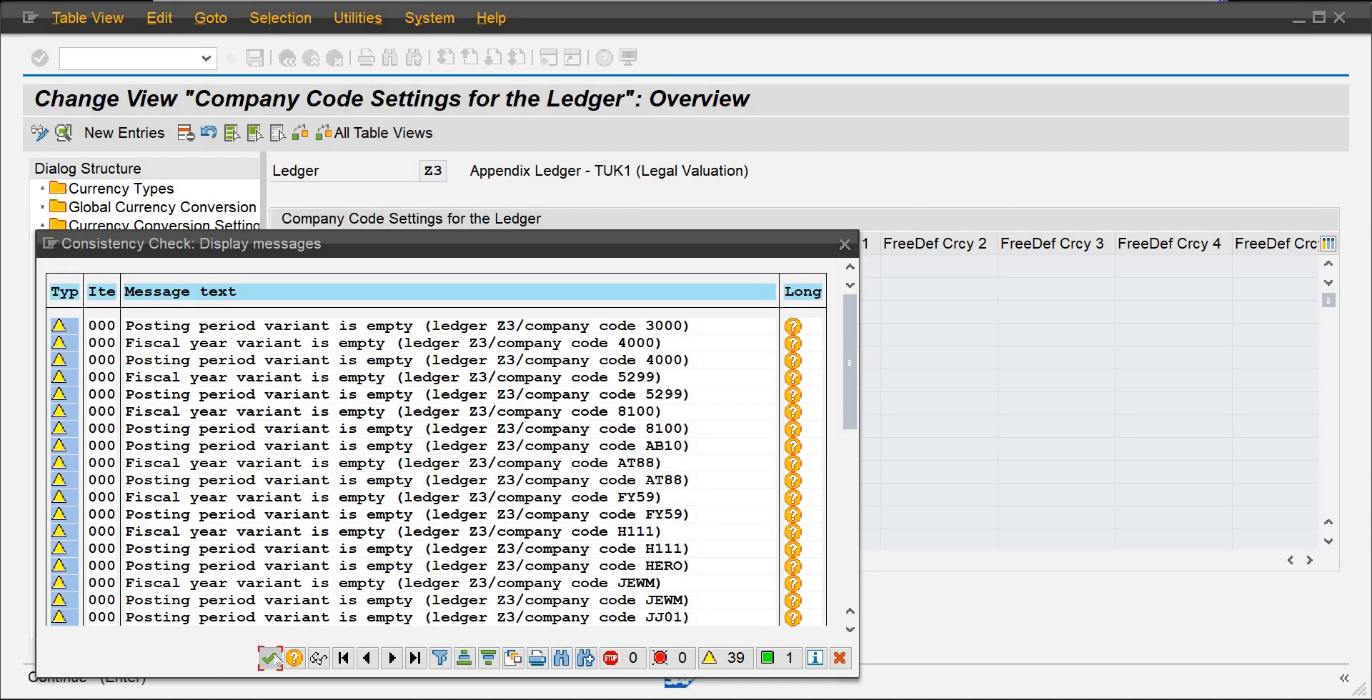
pyautogui.click(275, 658)
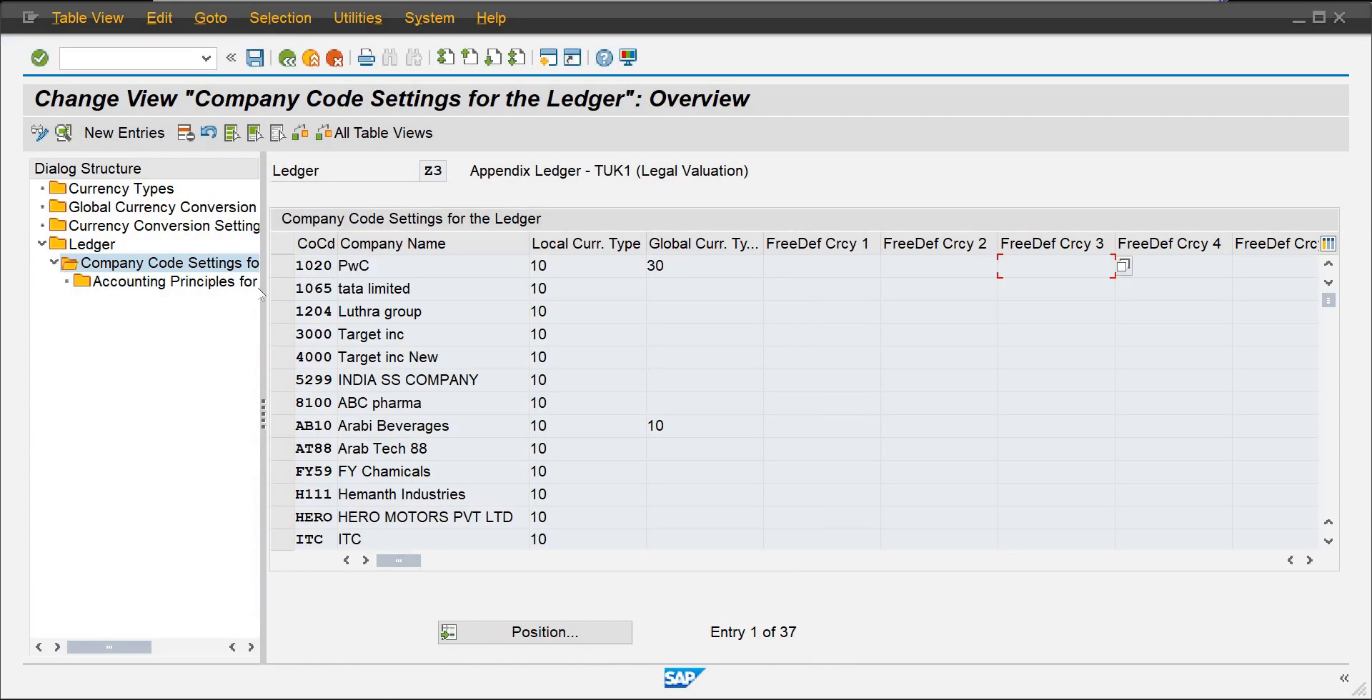
# Step: Position the company code settings list of ledger Z3 at company code AB10
pyautogui.click(504, 632)
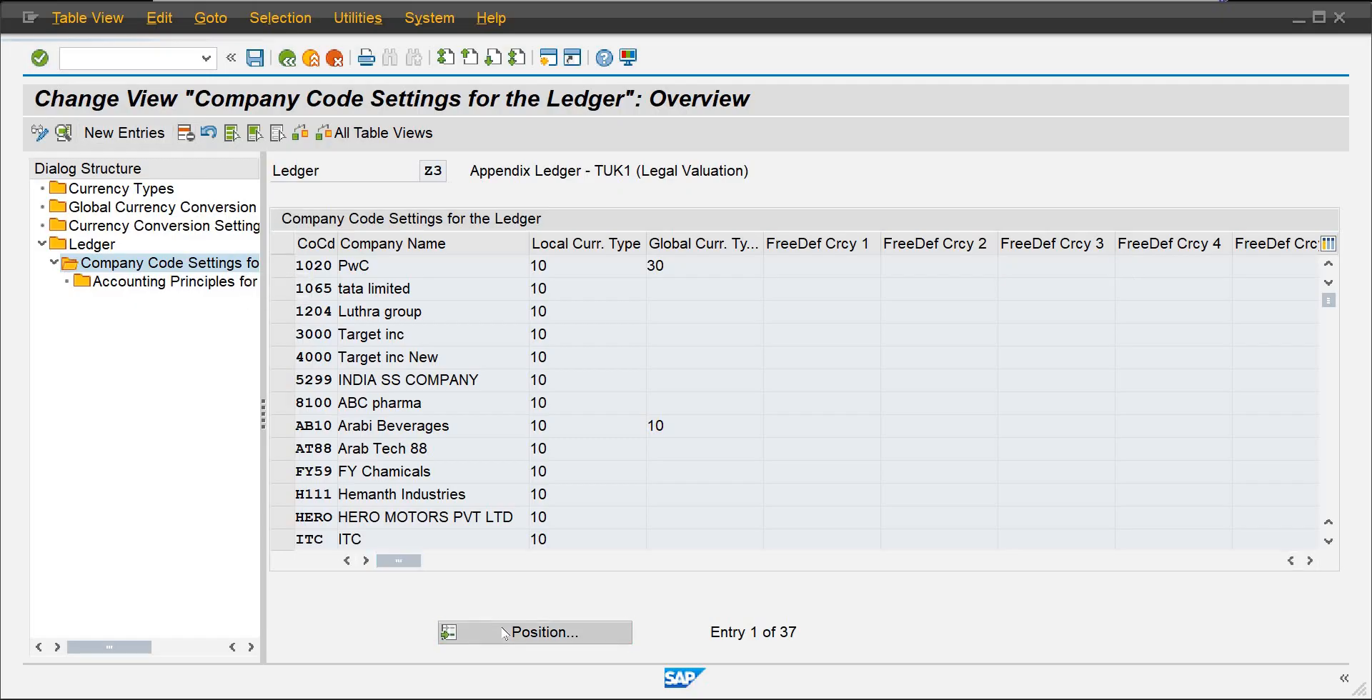
pyautogui.write('ab10')
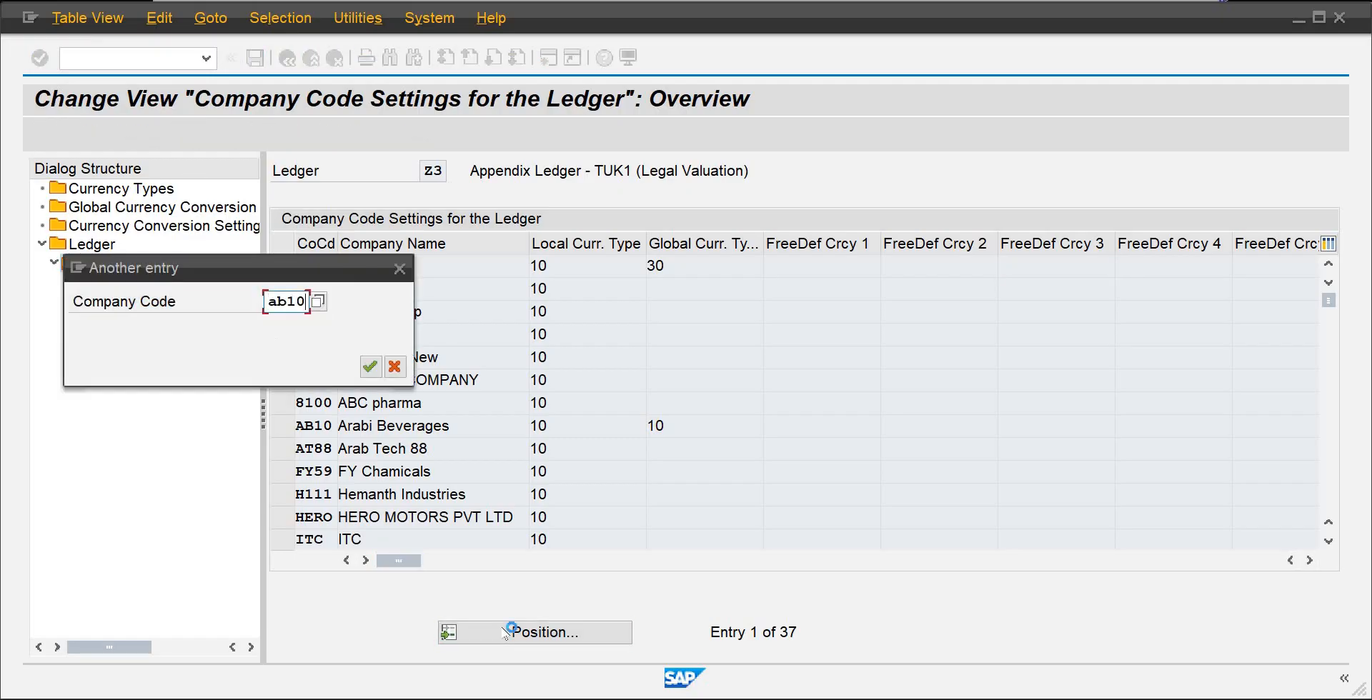
pyautogui.press('Return')
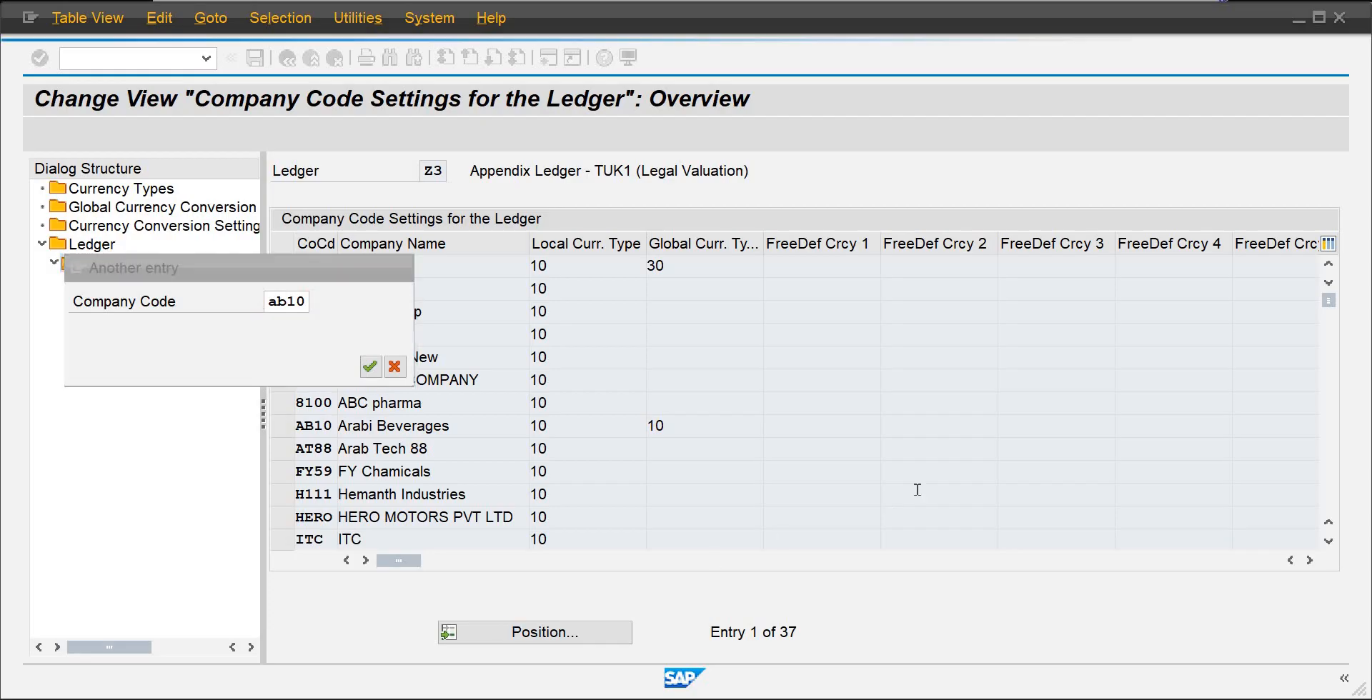
# Step: Set company code AB10's posting variant to PPVA in ledger Z3 and save the settings
pyautogui.press('Tab')
pyautogui.press('Tab')
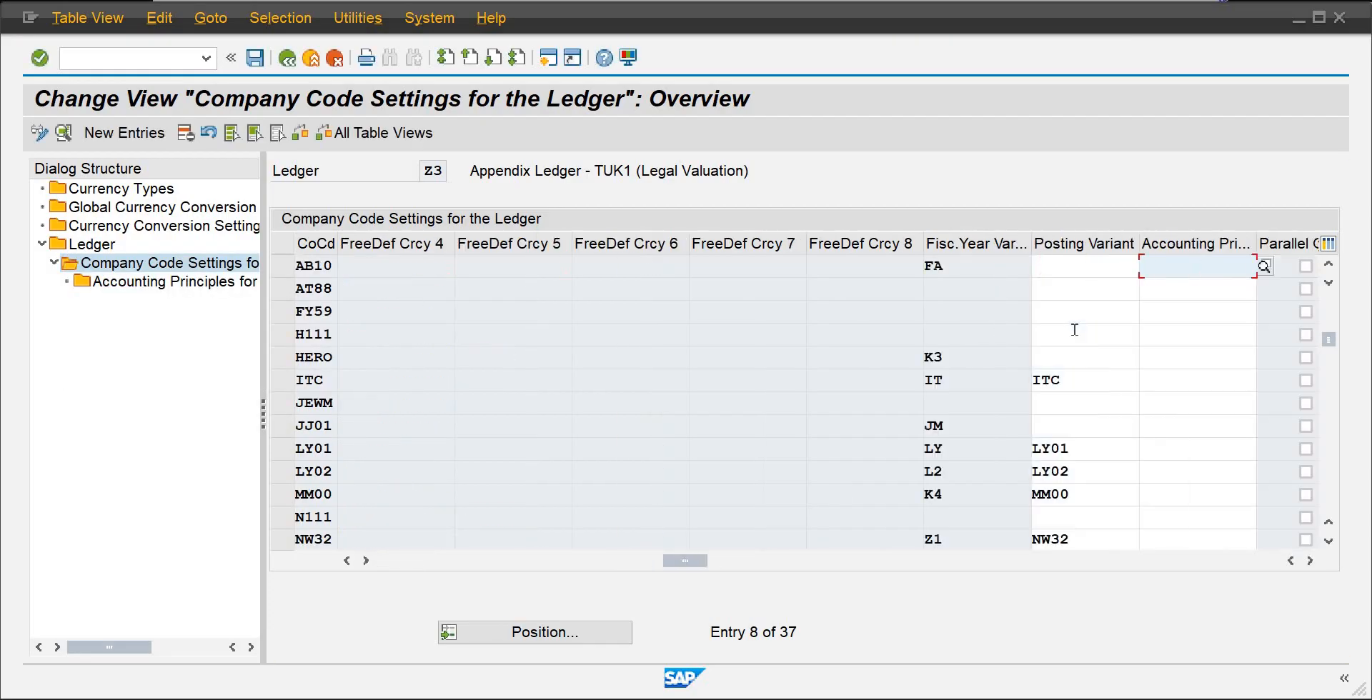
pyautogui.click(1080, 269)
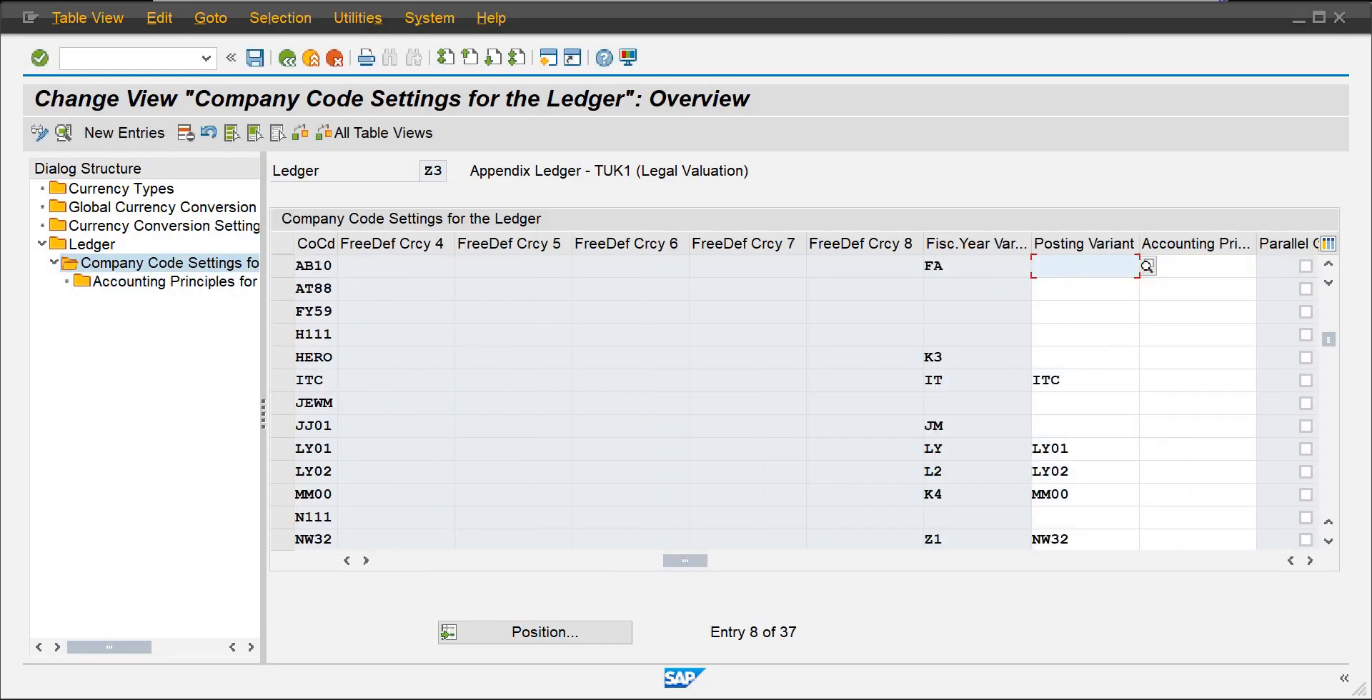
pyautogui.write('PP')
pyautogui.press('Return')
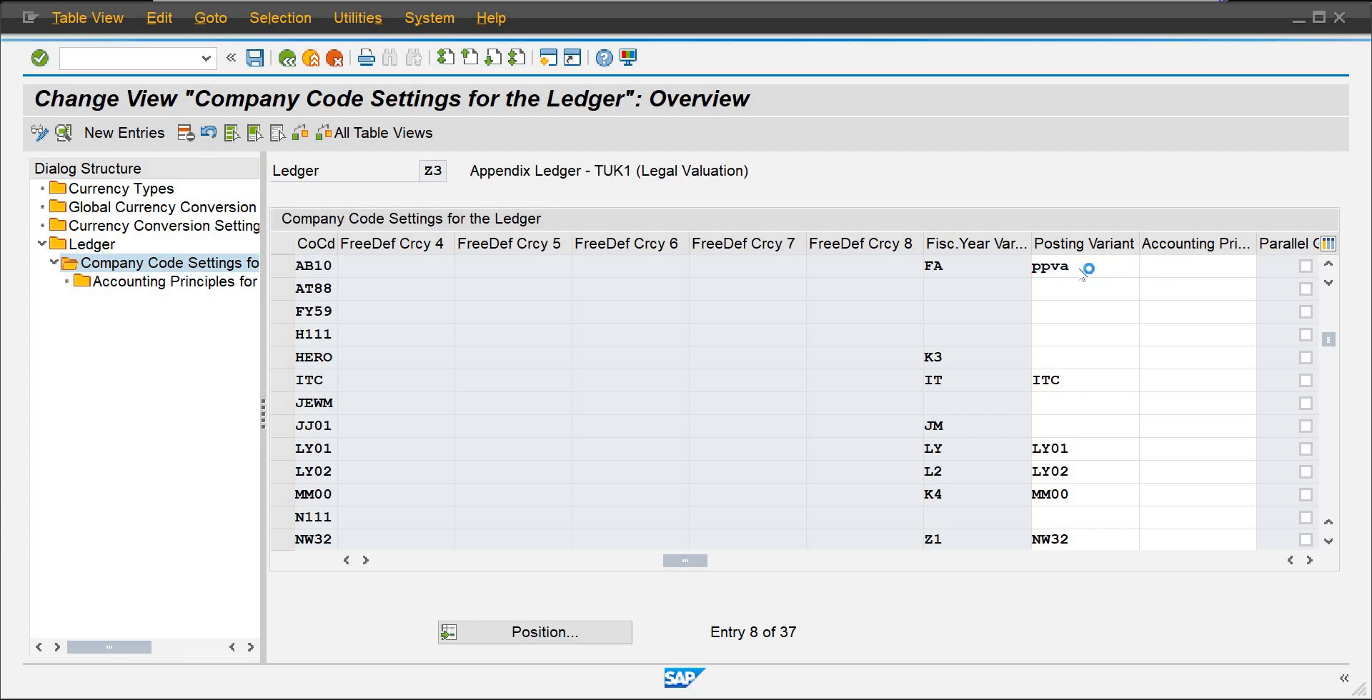
pyautogui.press('Return')
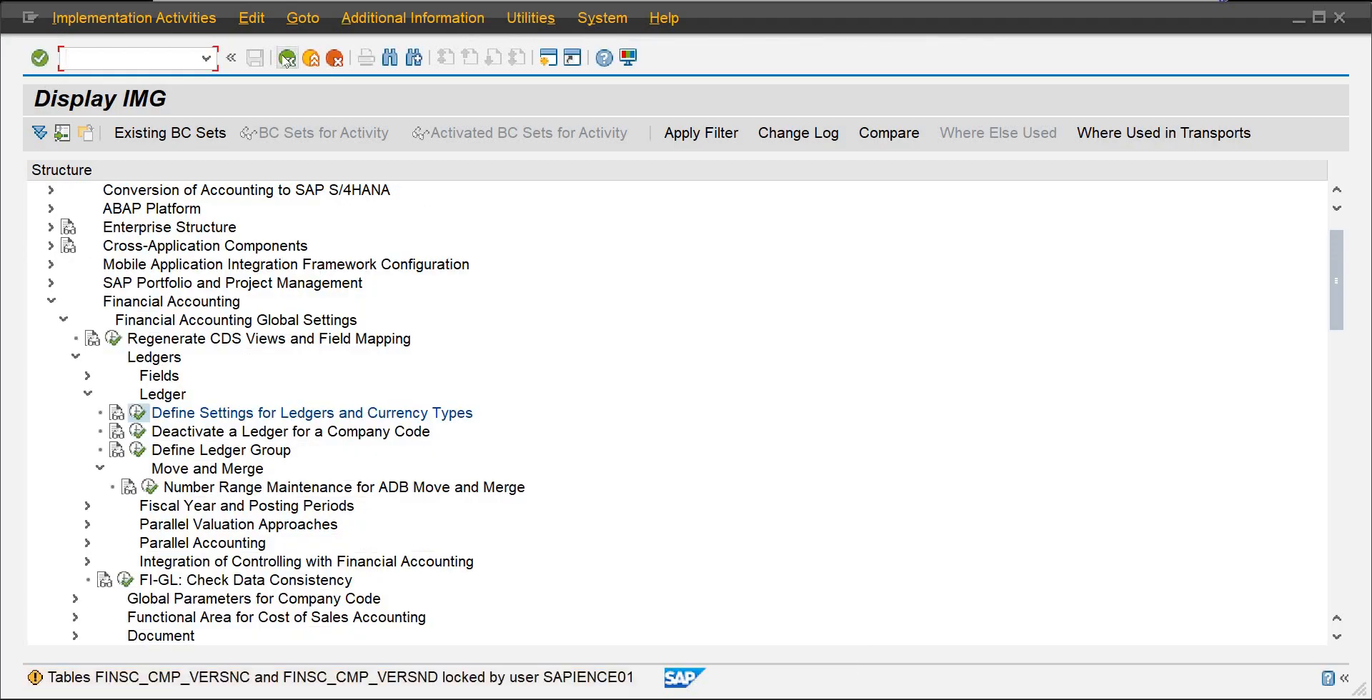
pyautogui.click(286, 58)
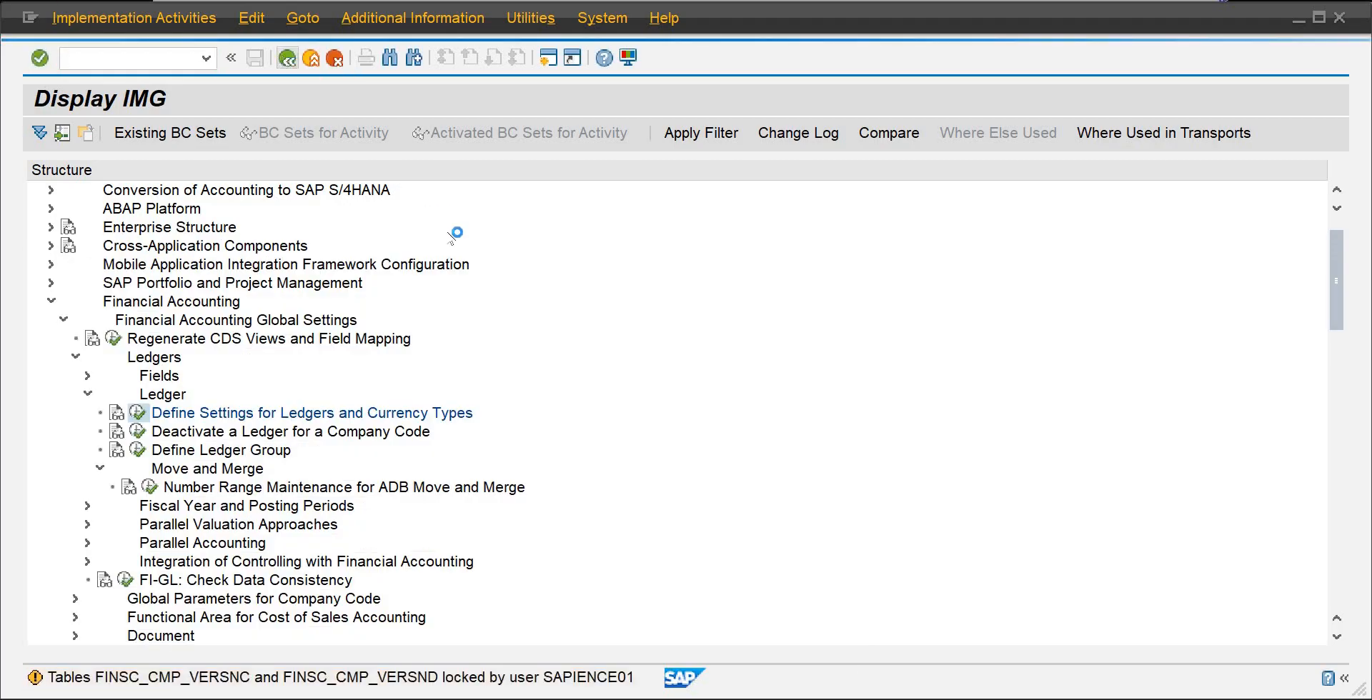
pyautogui.hotkey('ctrl', 's')
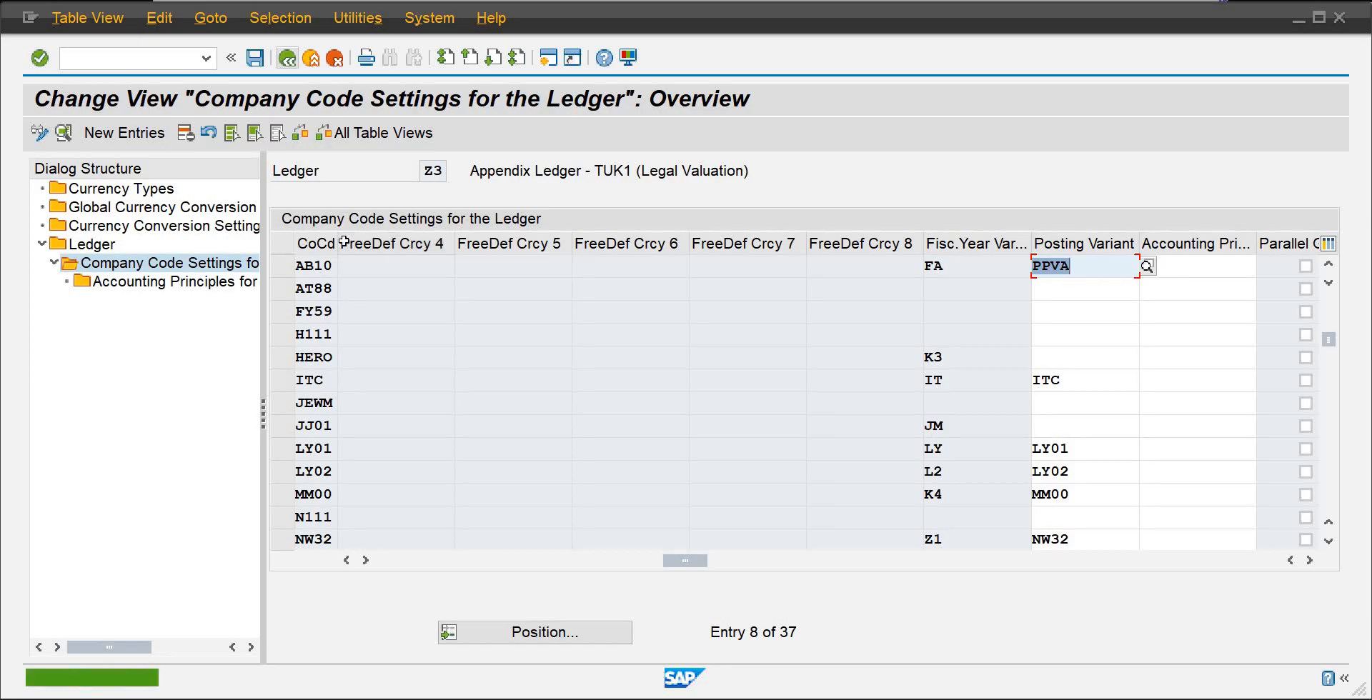
# Step: Return to the ledger overview and display the company code settings of extension ledger ZP, accepting the consistency warnings
pyautogui.click(287, 58)
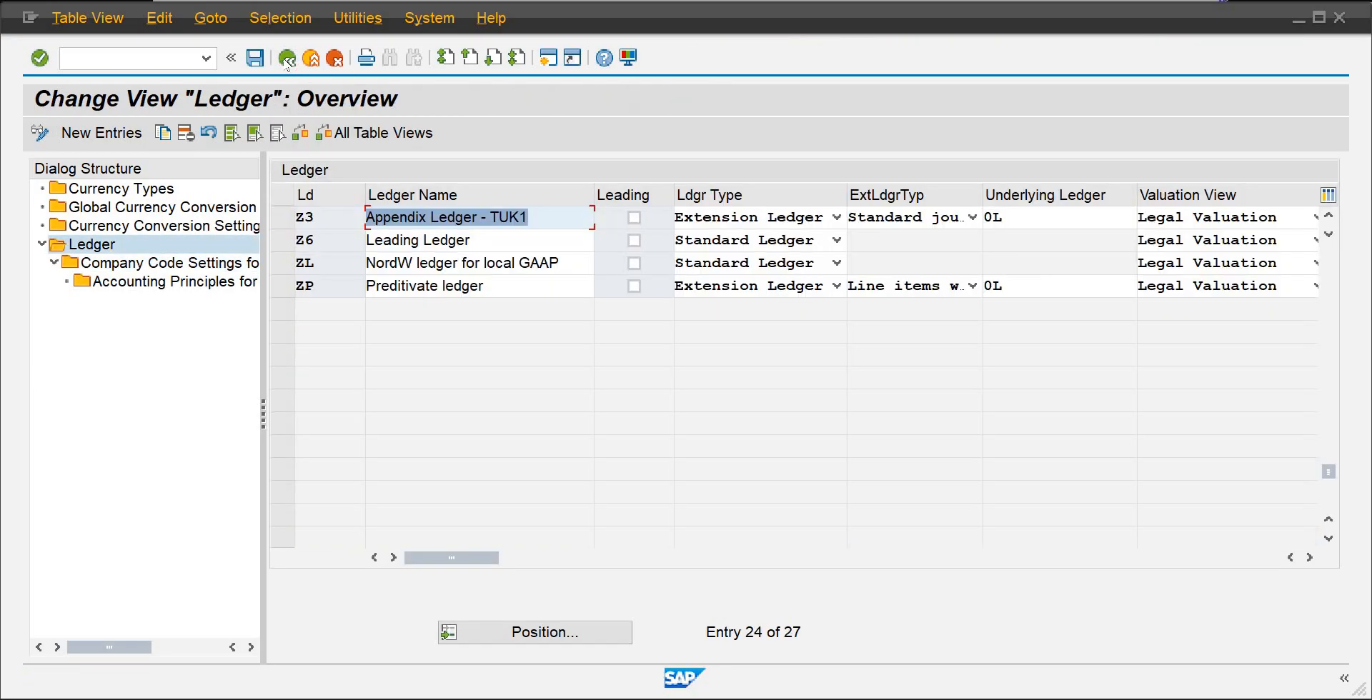
pyautogui.click(282, 286)
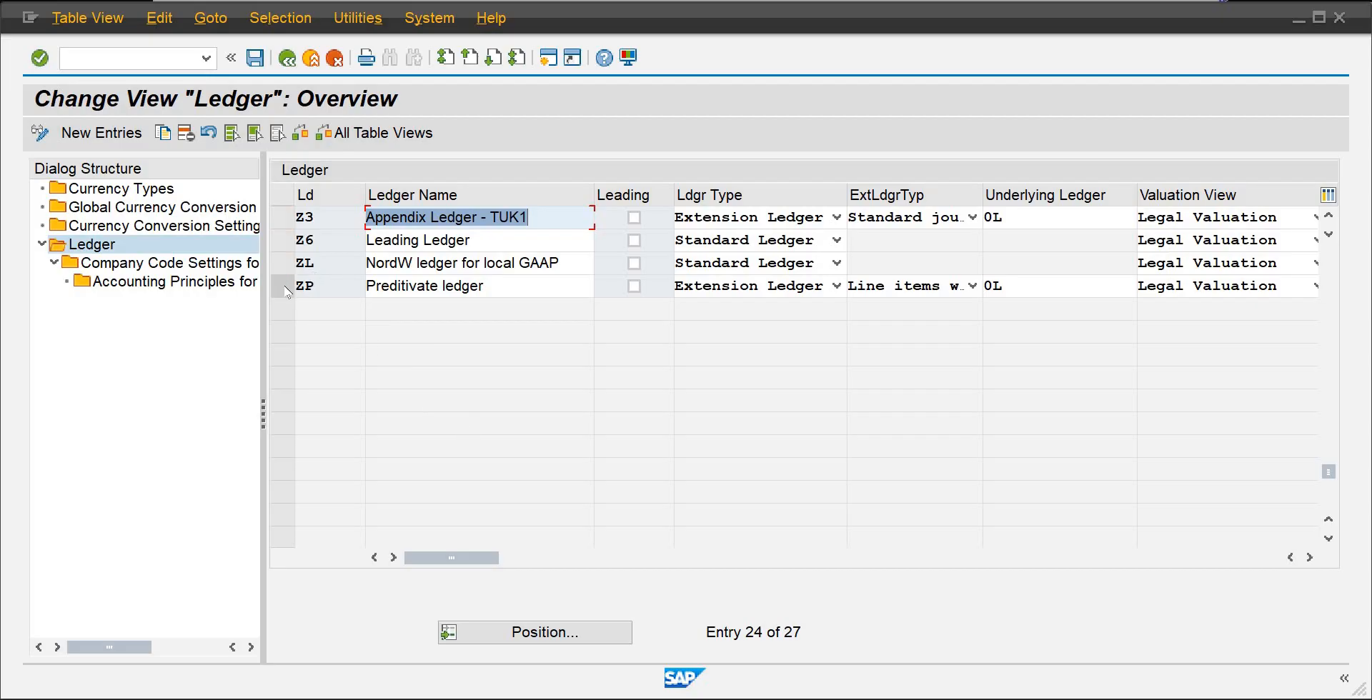
pyautogui.click(185, 264)
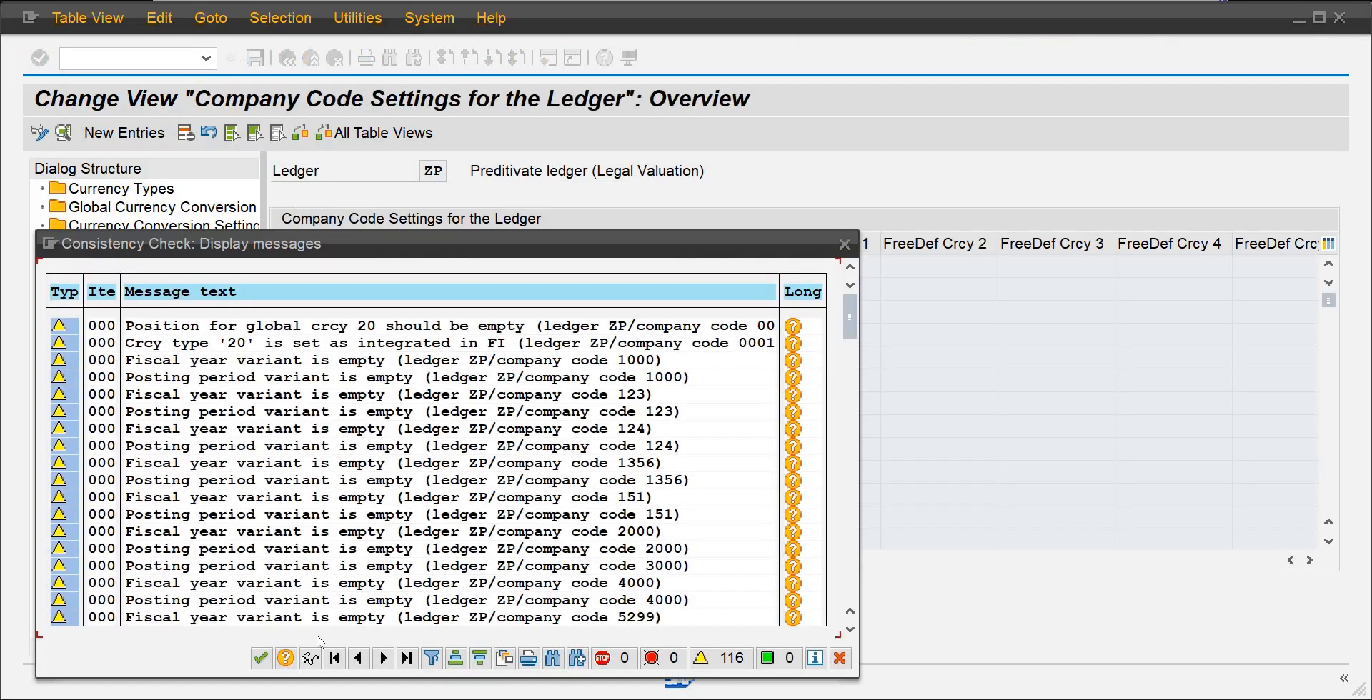
pyautogui.press('Return')
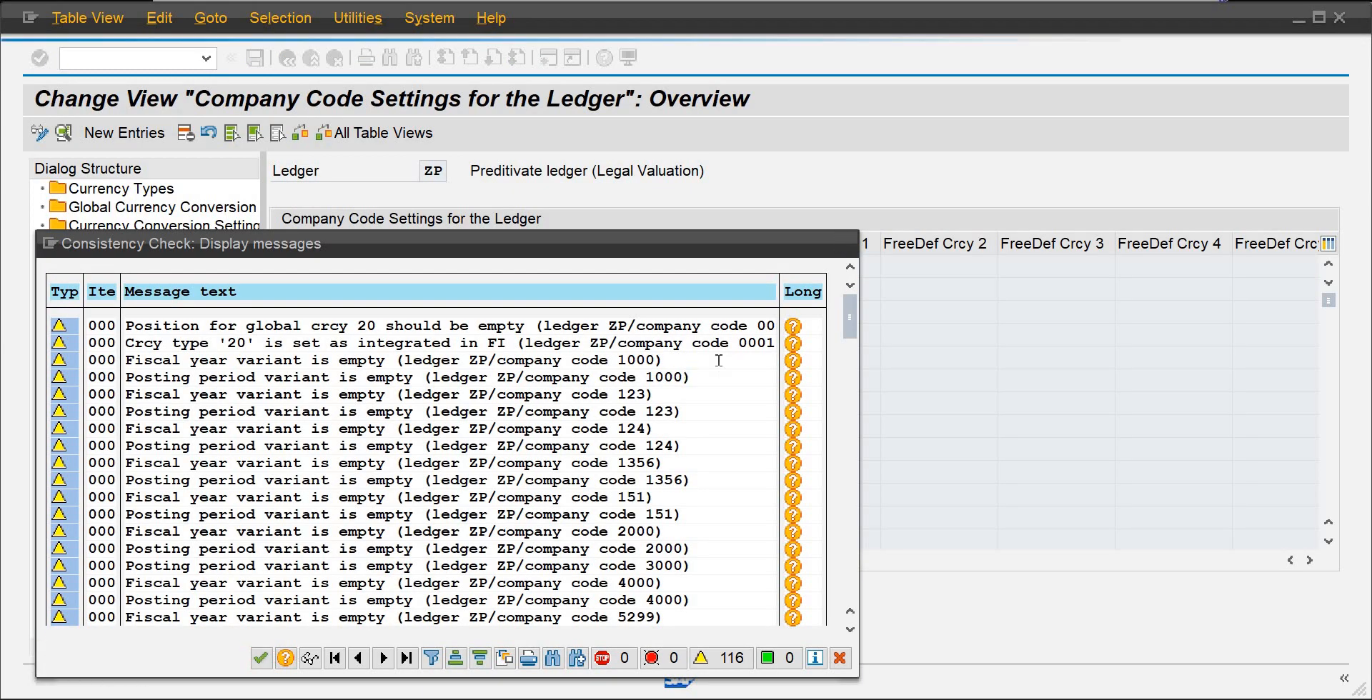
# Step: Position the company code settings list of ledger ZP at company code AB10
pyautogui.click(545, 633)
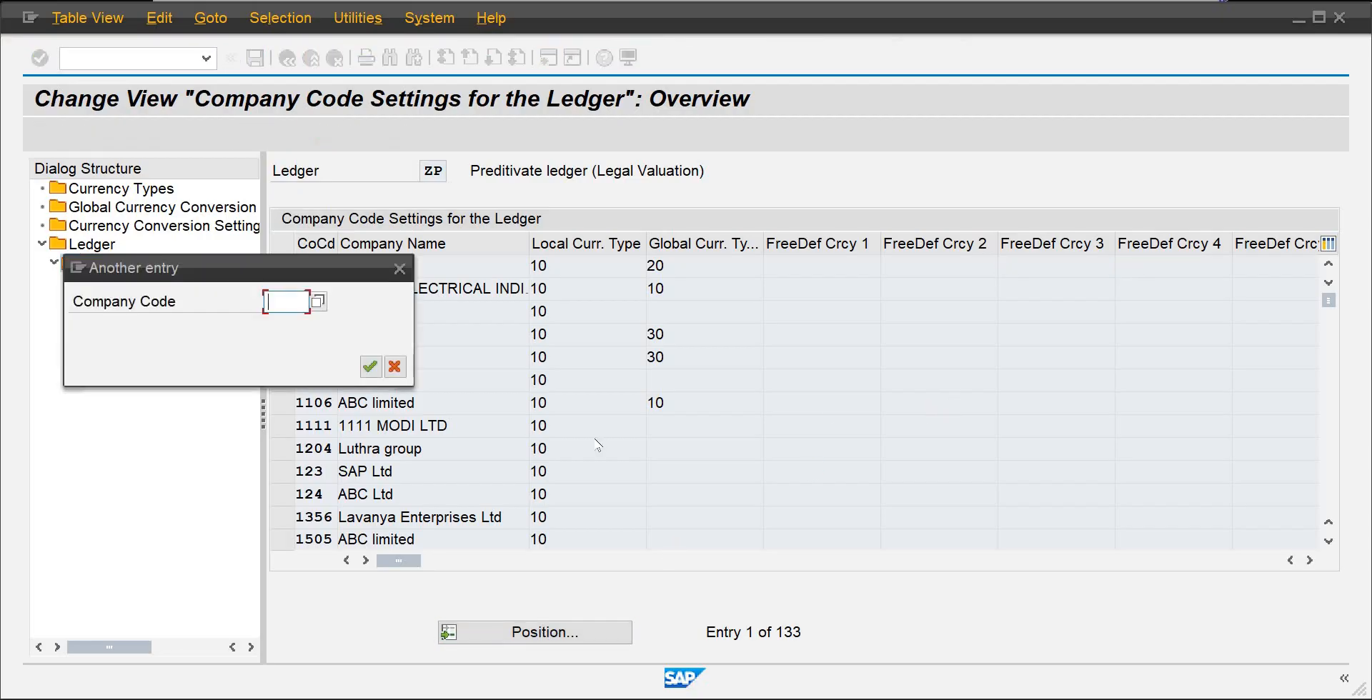
pyautogui.write('ab10')
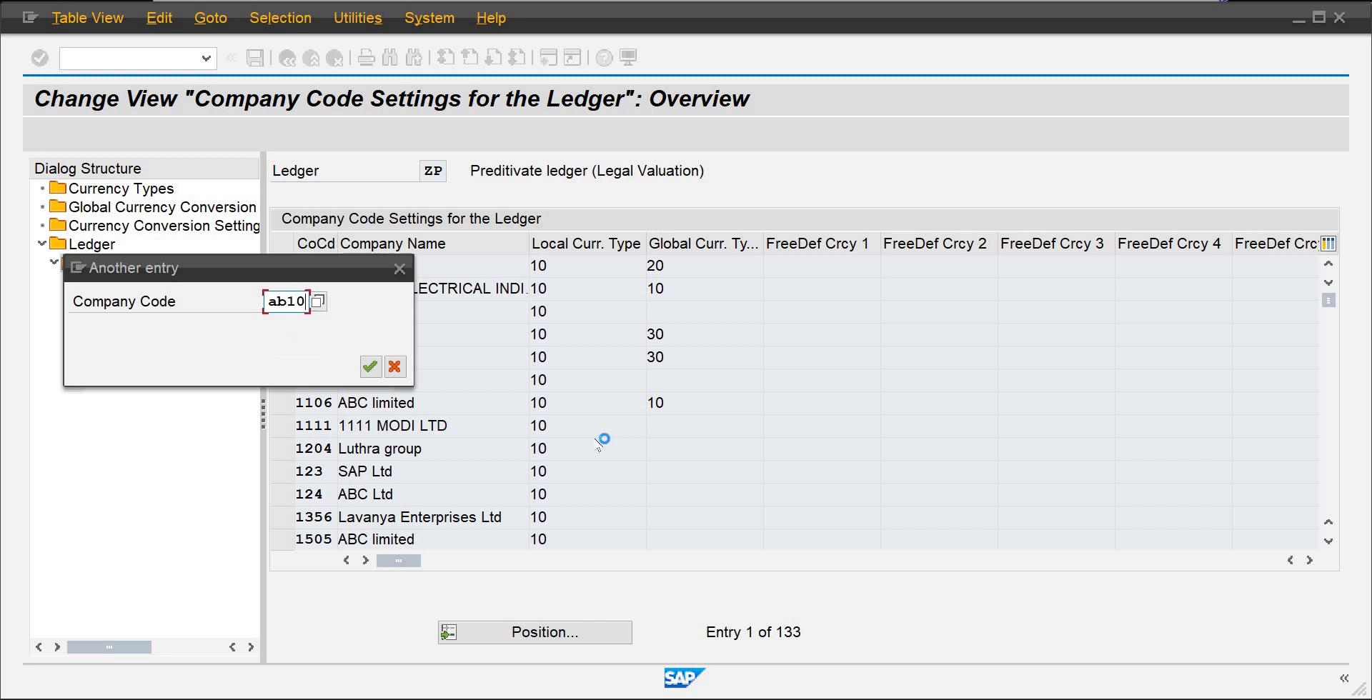
pyautogui.press('Return')
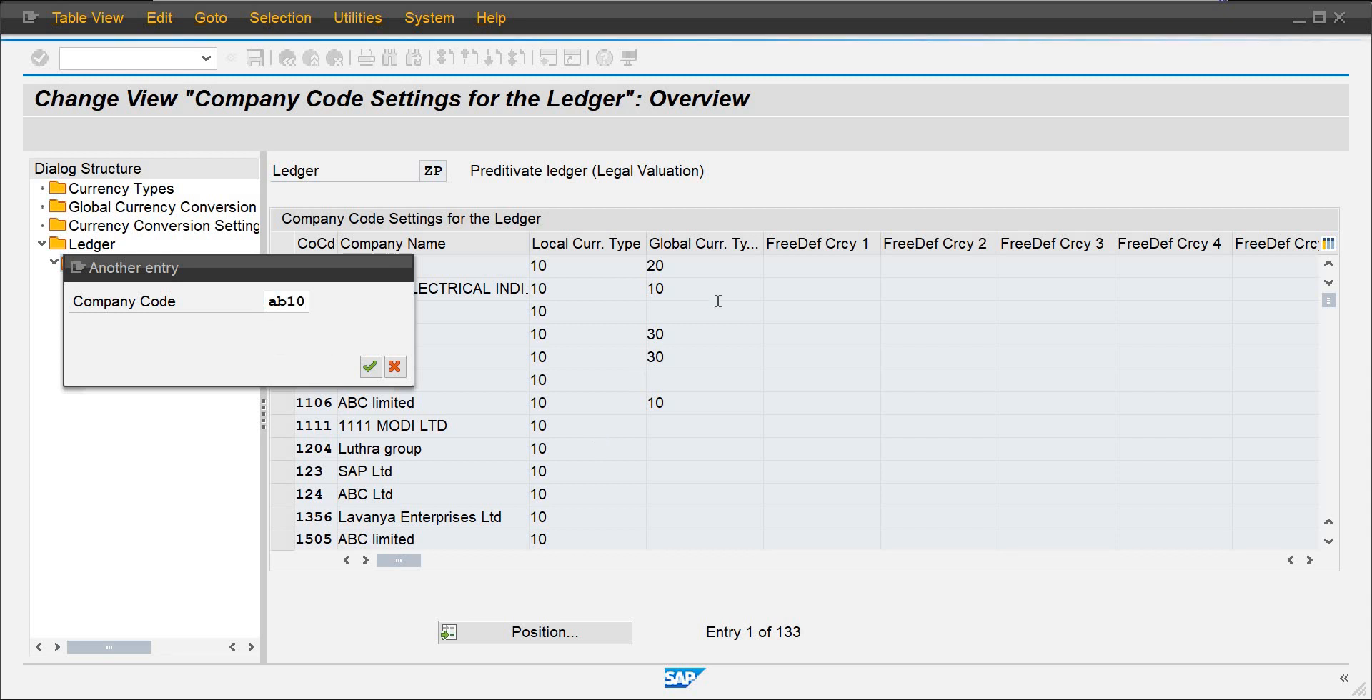
# Step: Set company code AB10's posting variant to PPVA in ledger ZP
pyautogui.press('Tab')
pyautogui.press('Tab')
pyautogui.press('Tab')
pyautogui.press('Tab')
pyautogui.press('Tab')
pyautogui.press('Tab')
pyautogui.press('Tab')
pyautogui.press('Tab')
pyautogui.press('Tab')
pyautogui.click(981, 269)
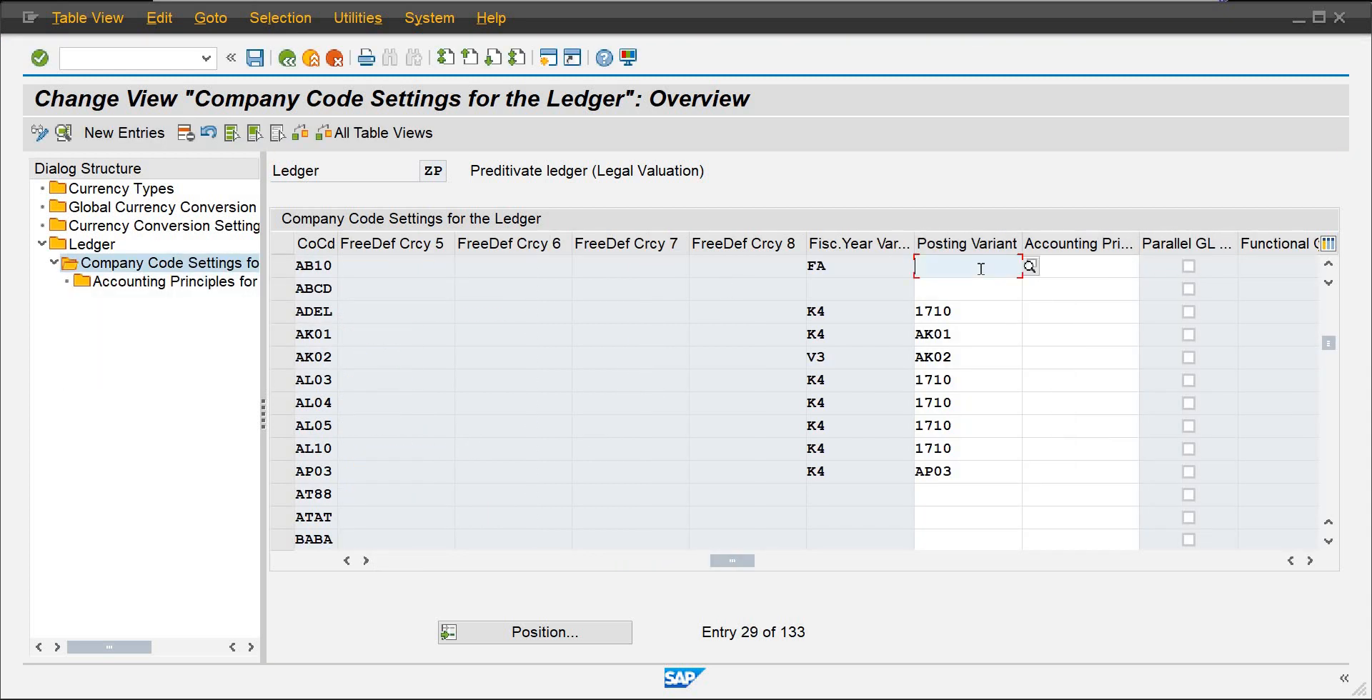
pyautogui.write('ppva')
pyautogui.press('Return')
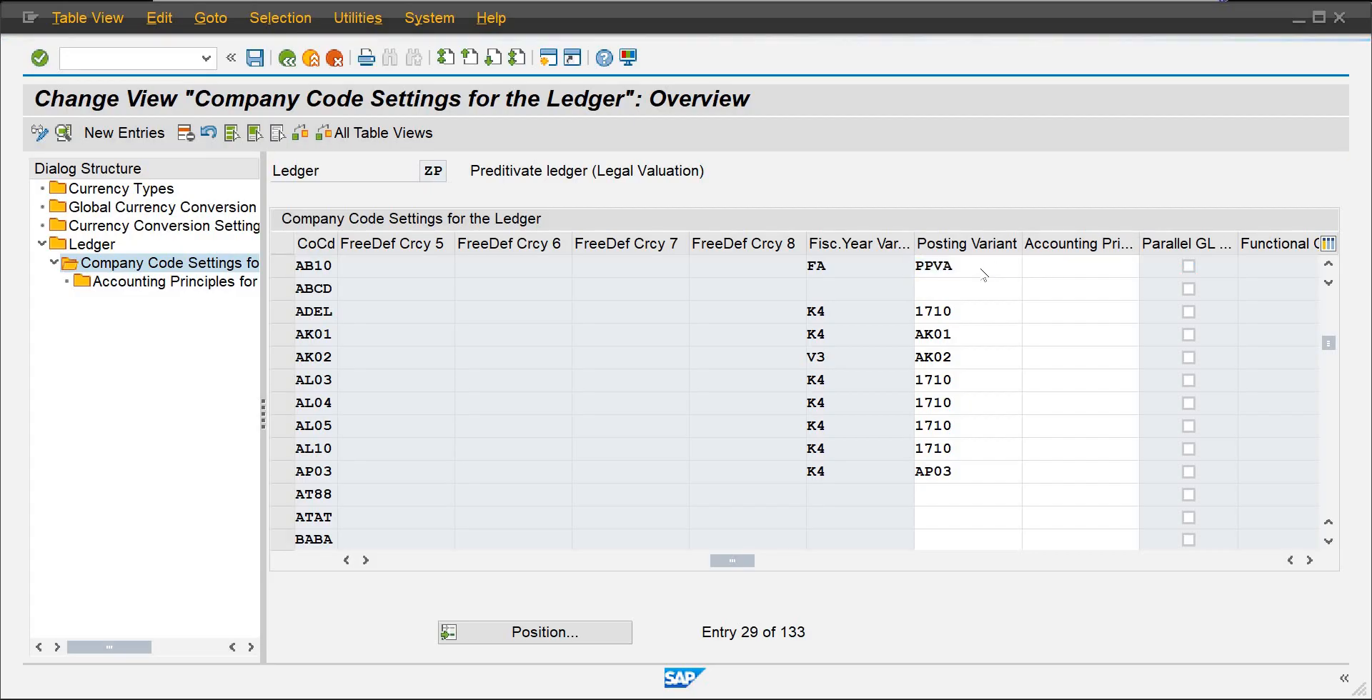
# Step: Confirm the ZP ledger entry, switch to the message log window, leave the log and restart transaction FB50
pyautogui.press('Return')
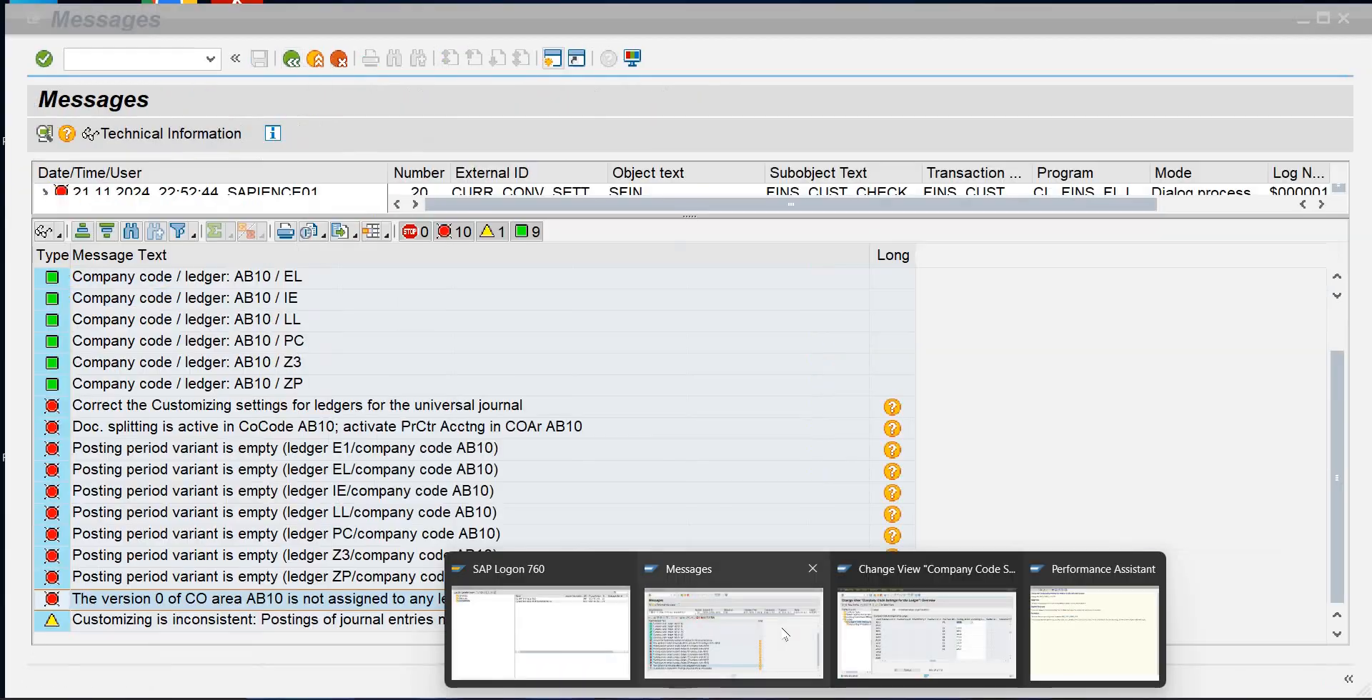
pyautogui.click(729, 621)
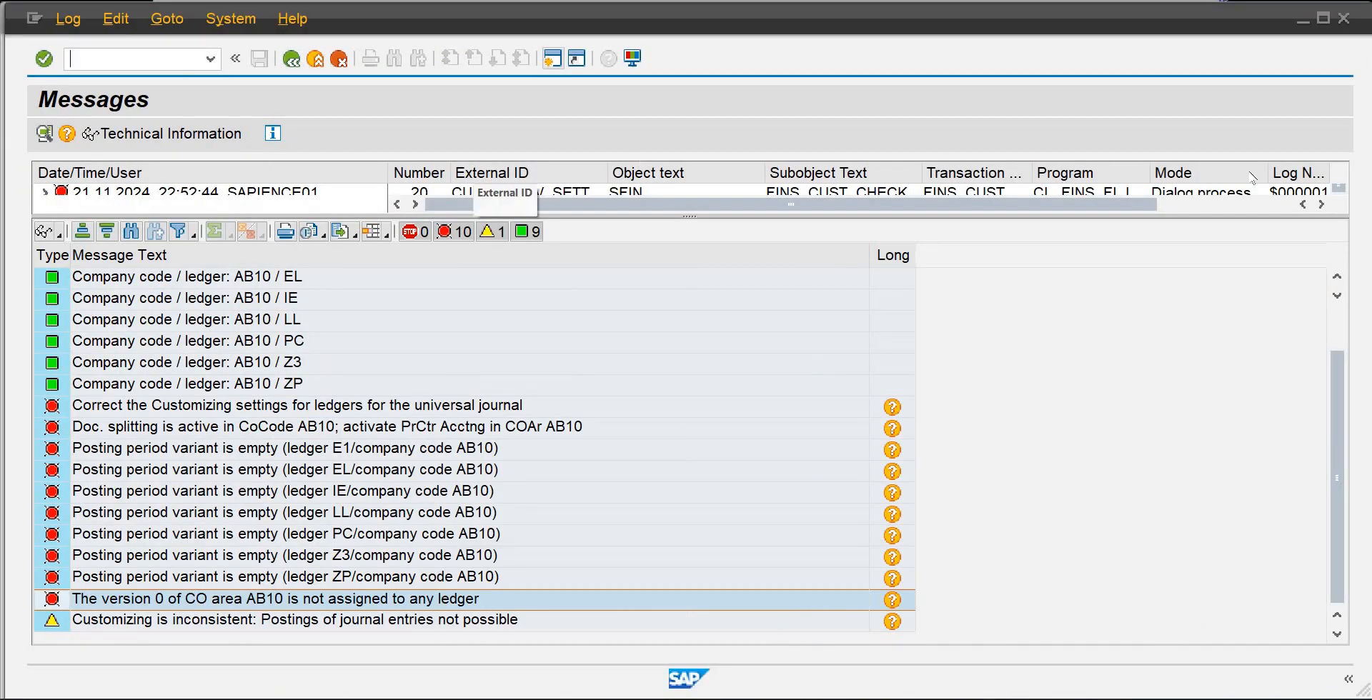
pyautogui.click(339, 60)
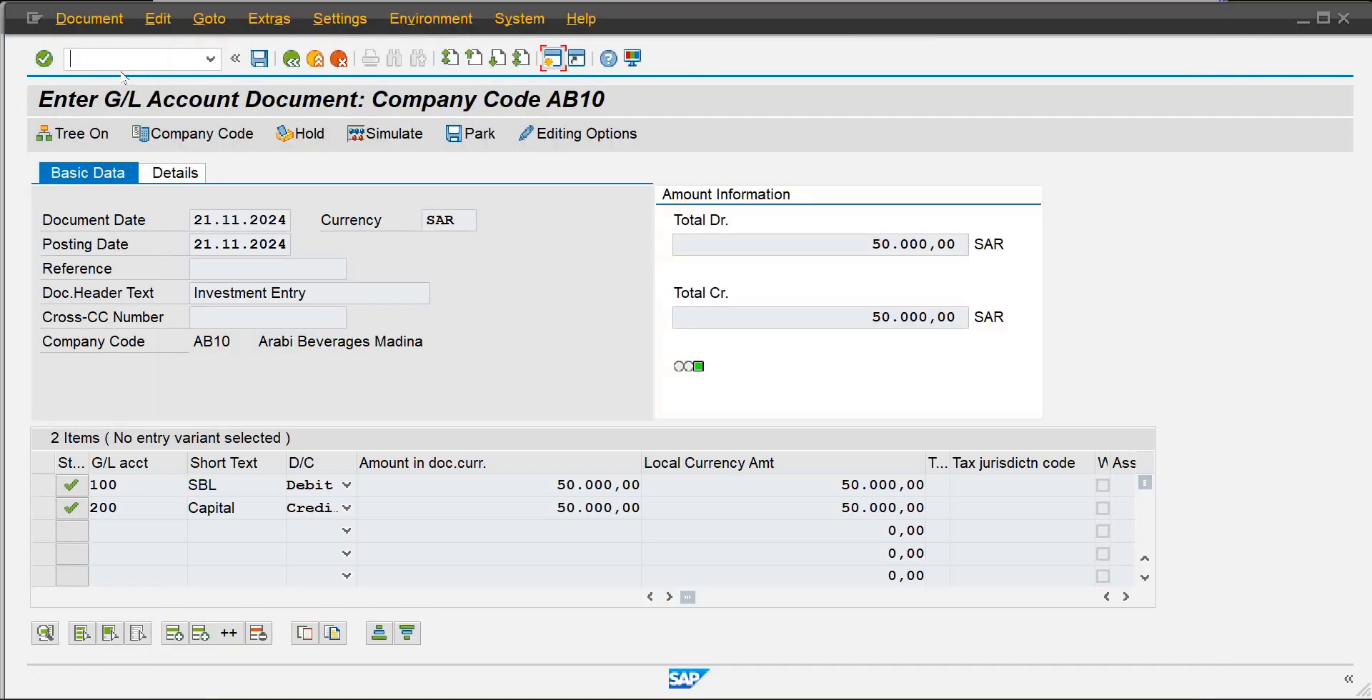
pyautogui.click(113, 60)
pyautogui.write('/nfb50')
pyautogui.press('Return')
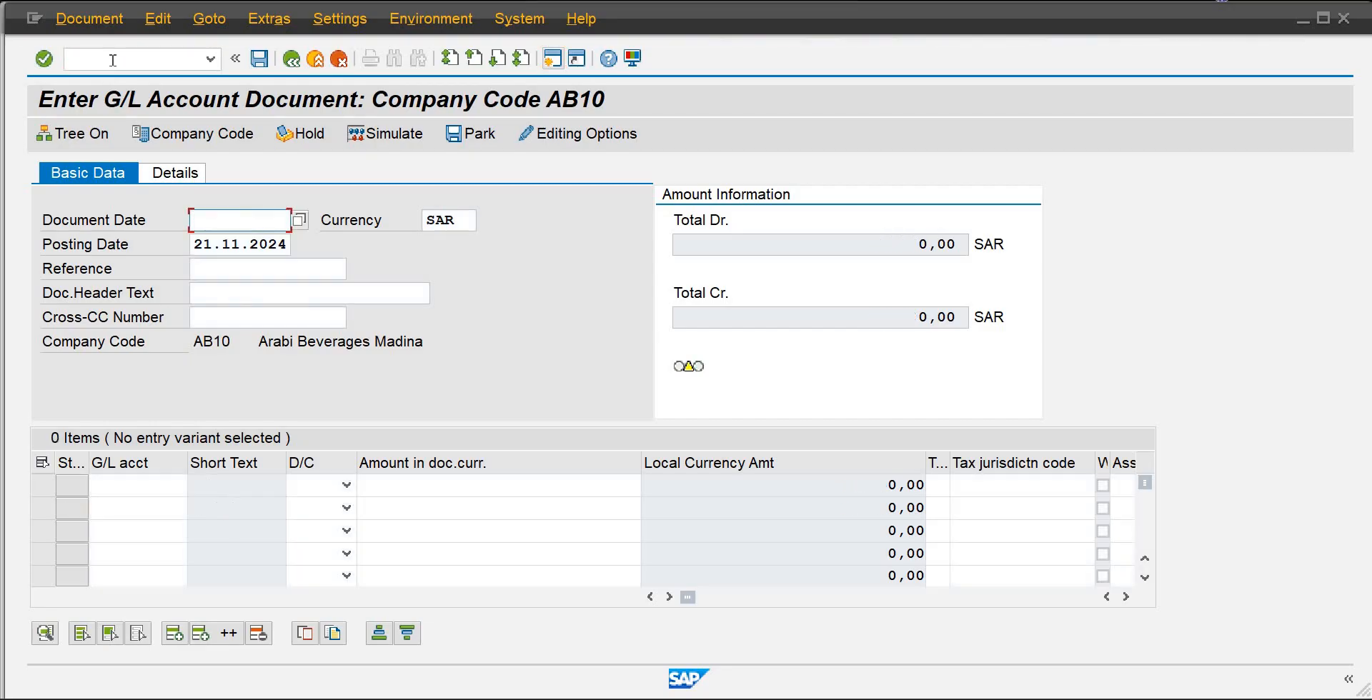
# Step: Enter document date 21.11.2024 and header text "Investment Entry" for the new G/L document
pyautogui.write('21.1')
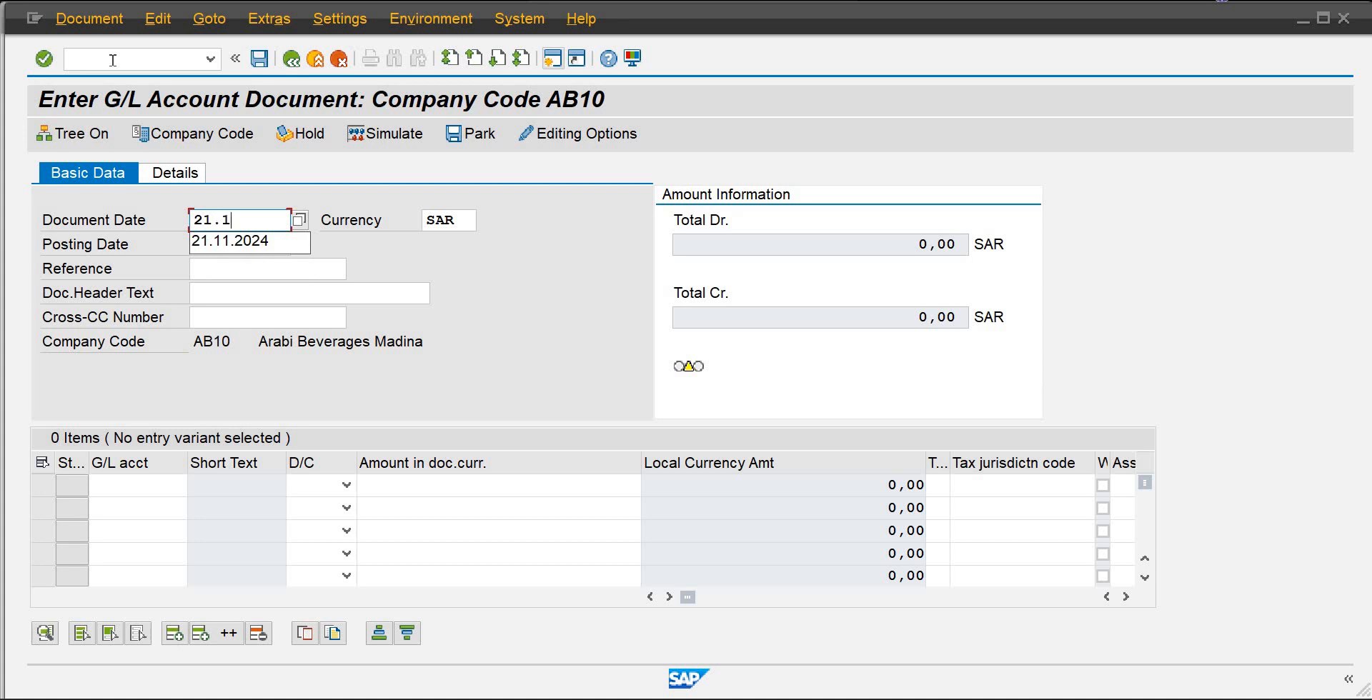
pyautogui.write('1.2024')
pyautogui.press('Tab')
pyautogui.press('Tab')
pyautogui.press('Tab')
pyautogui.press('Tab')
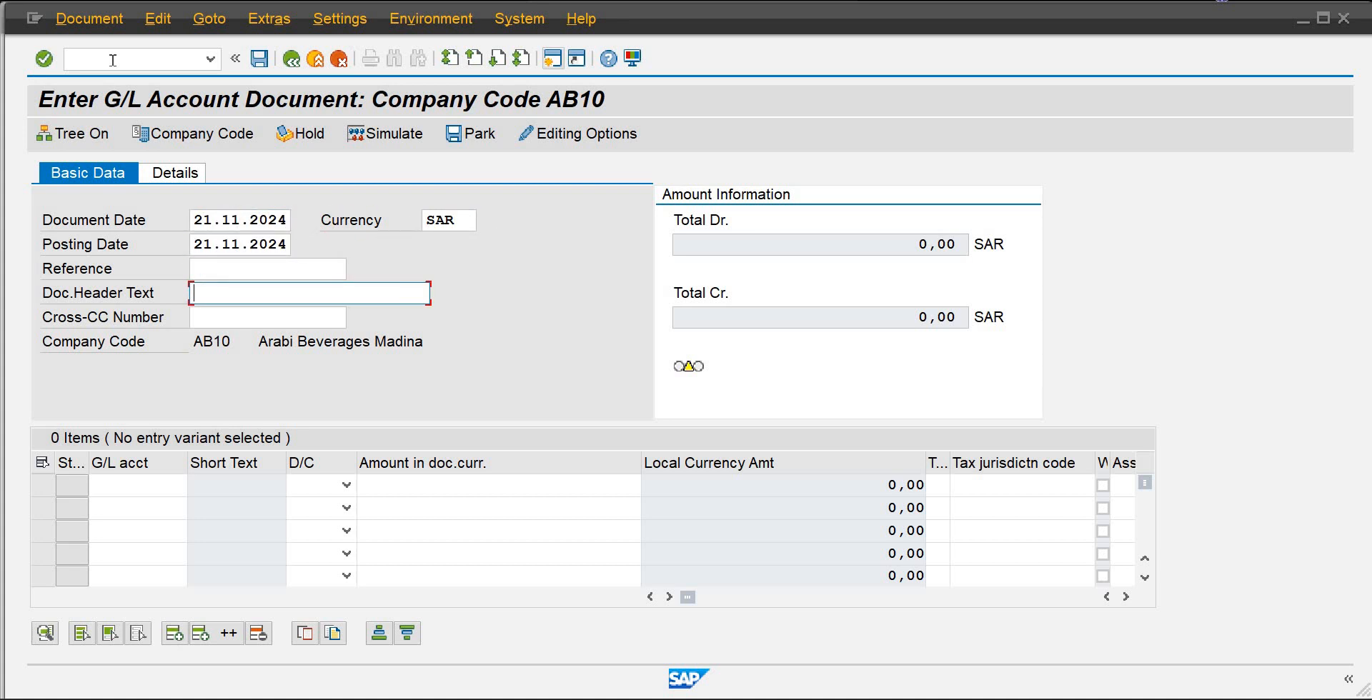
pyautogui.write('I')
pyautogui.press('Down')
pyautogui.press('Return')
pyautogui.press('Return')
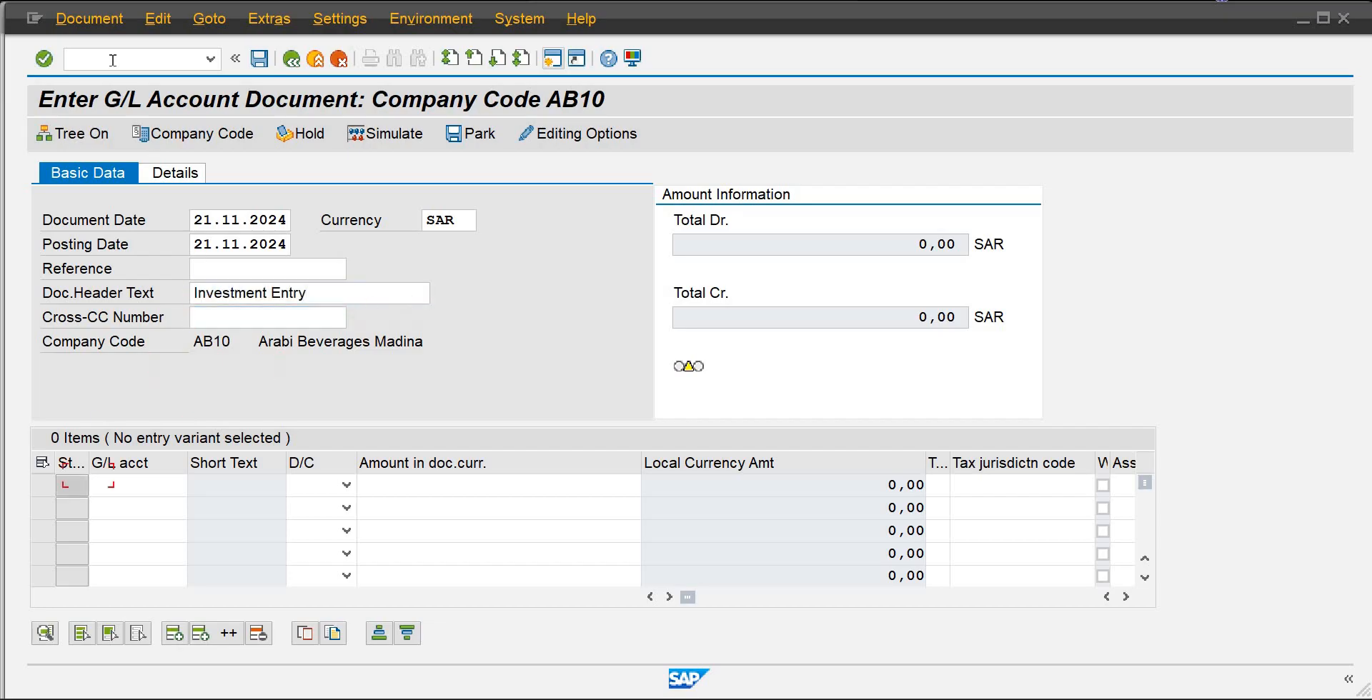
# Step: Enter the first line item as a debit of 75000 to G/L account 100
pyautogui.press('Tab')
pyautogui.write('10')
pyautogui.press('F4')
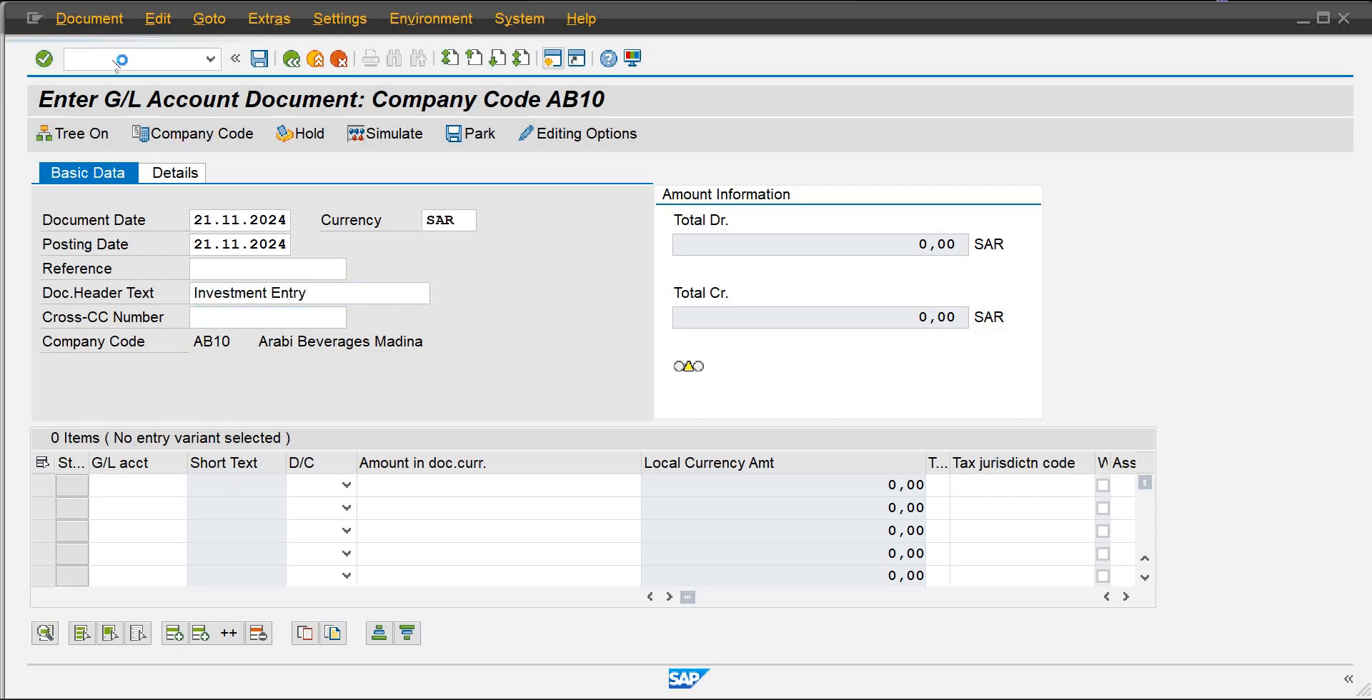
pyautogui.write('0')
pyautogui.press('Tab')
pyautogui.press('d')
pyautogui.press('Tab')
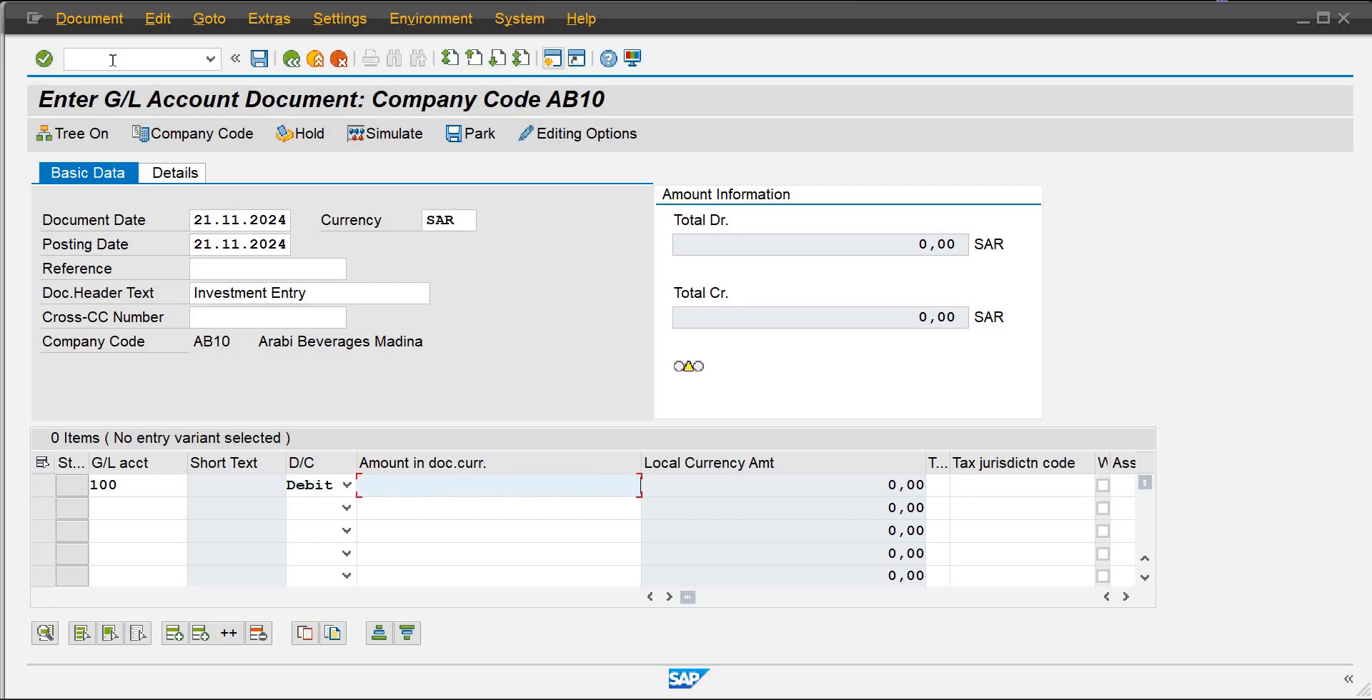
pyautogui.write('750000')
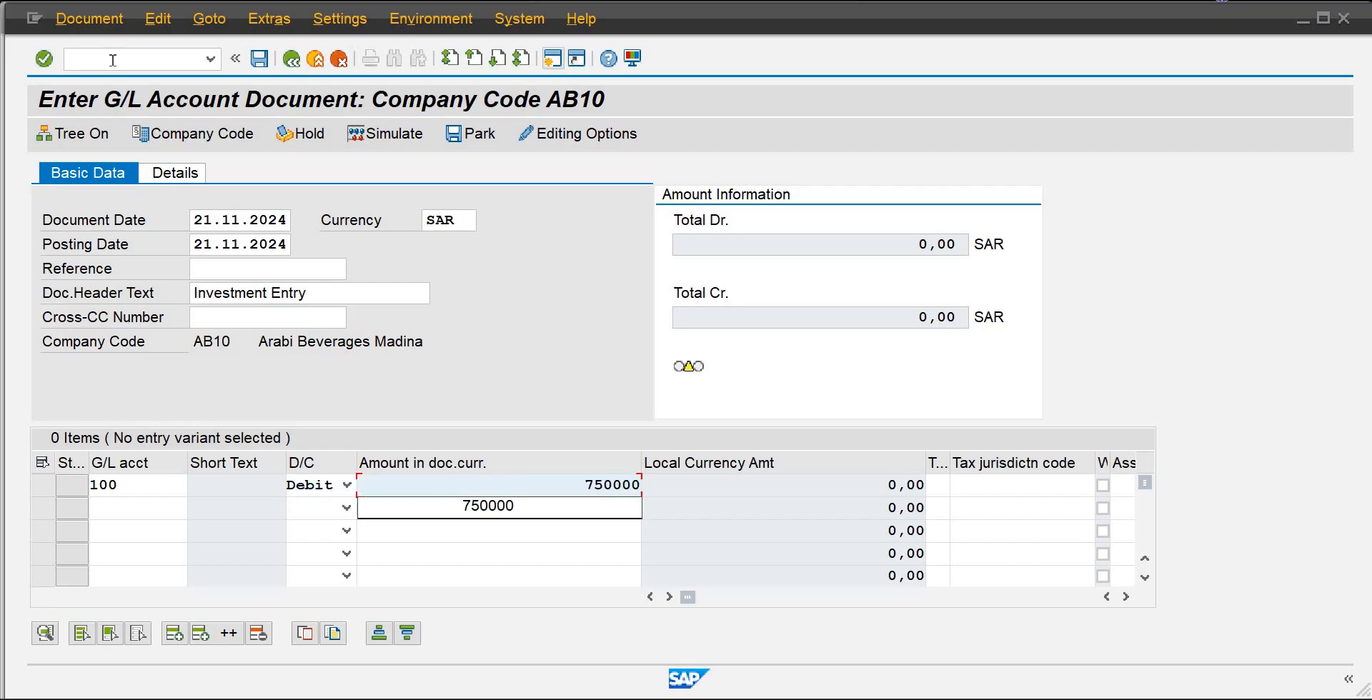
pyautogui.press('BackSpace')
pyautogui.click(141, 493)
pyautogui.click(142, 504)
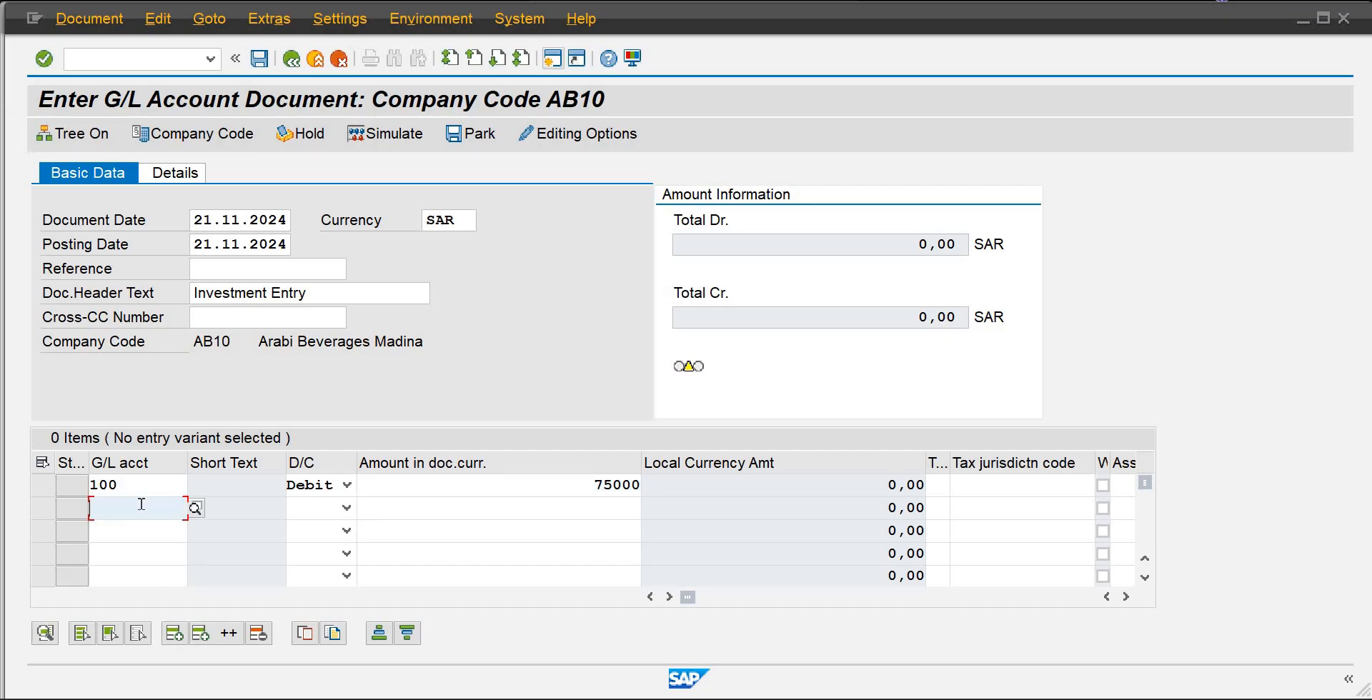
# Step: Add a credit line to G/L account 200 with the balancing amount and post the document
pyautogui.write('200')
pyautogui.press('Tab')
pyautogui.press('c')
pyautogui.press('Tab')
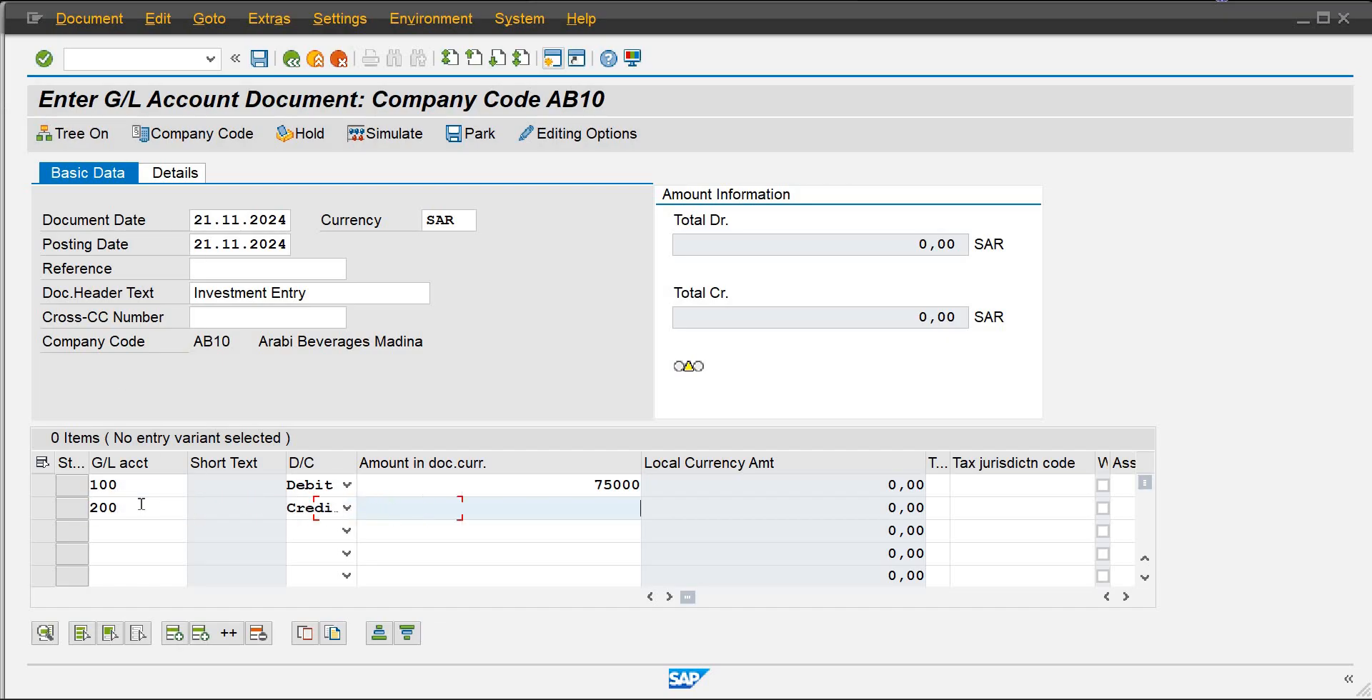
pyautogui.write('*')
pyautogui.press('Return')
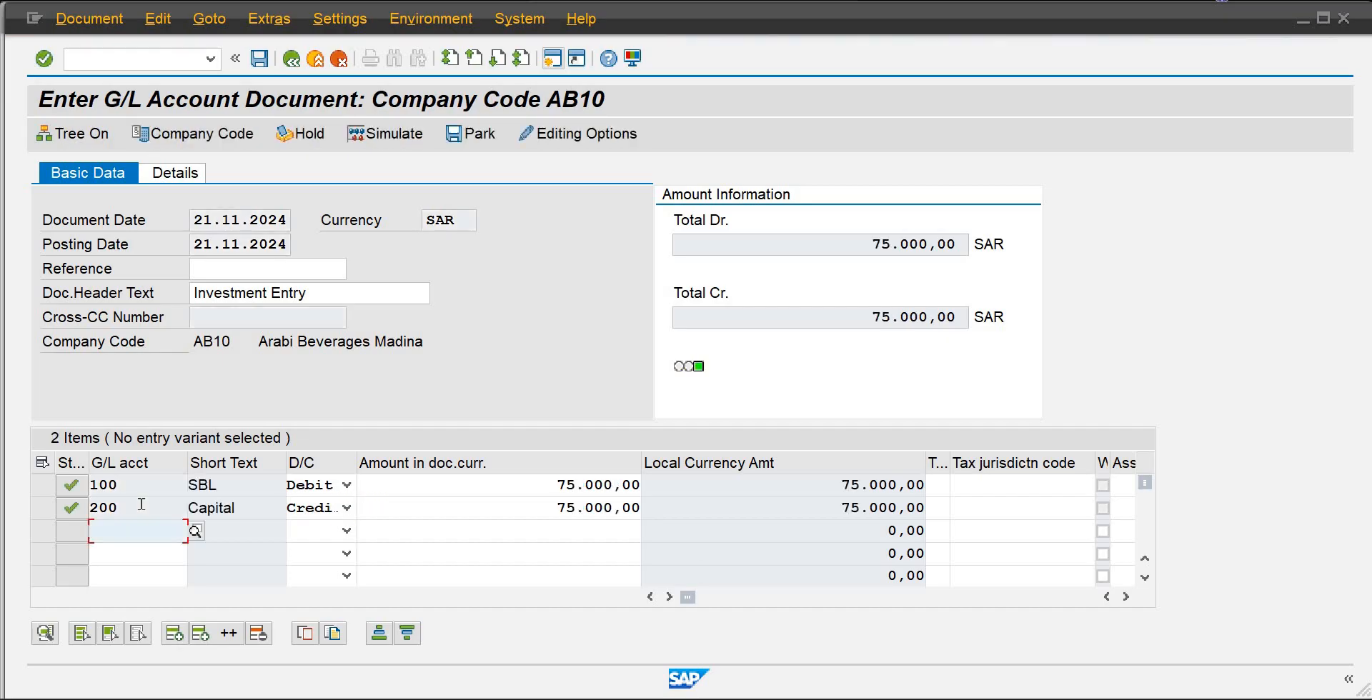
pyautogui.hotkey('ctrl', 's')
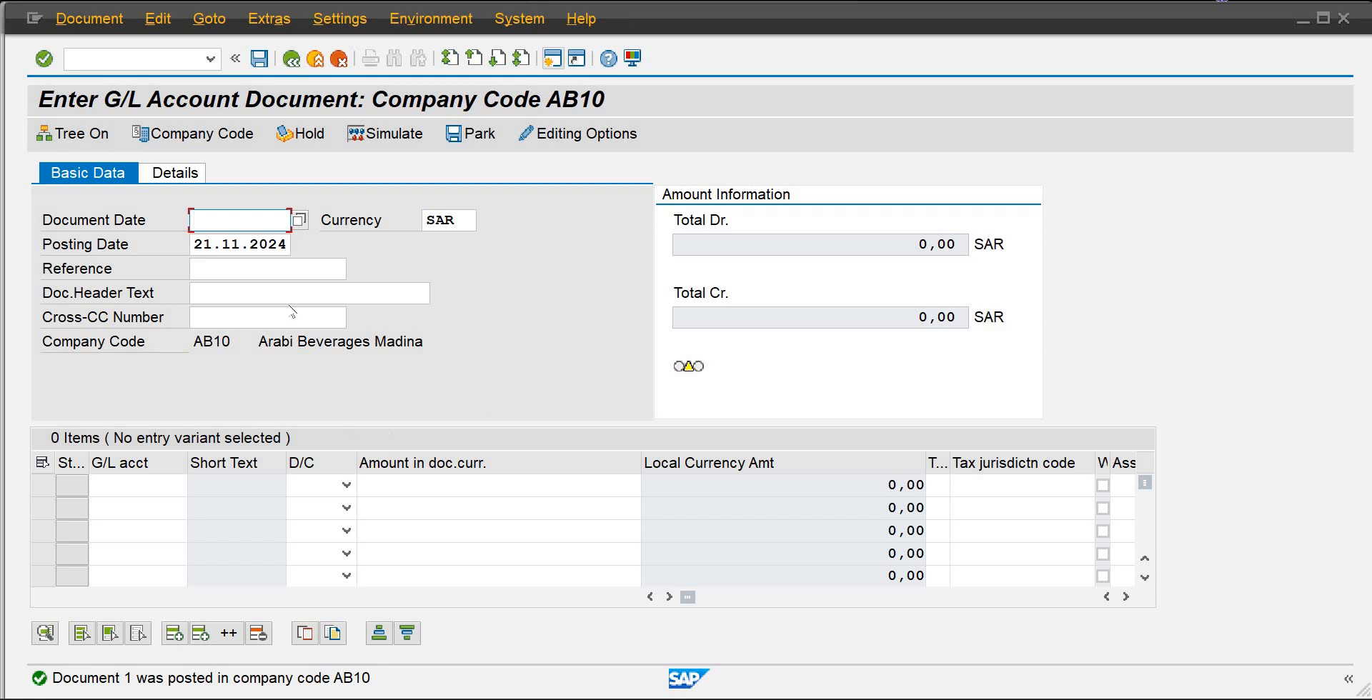
# Step: Display the posted document, switch to its general ledger view and show its print preview
pyautogui.click(98, 18)
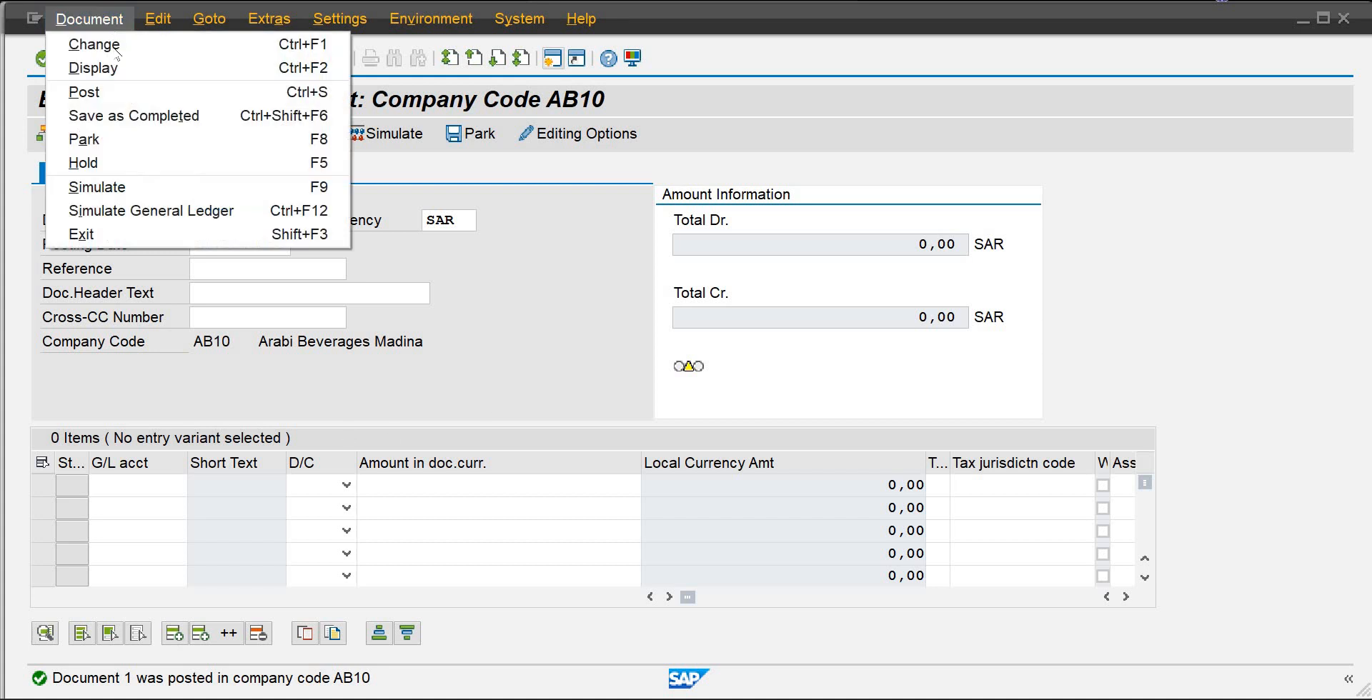
pyautogui.click(122, 69)
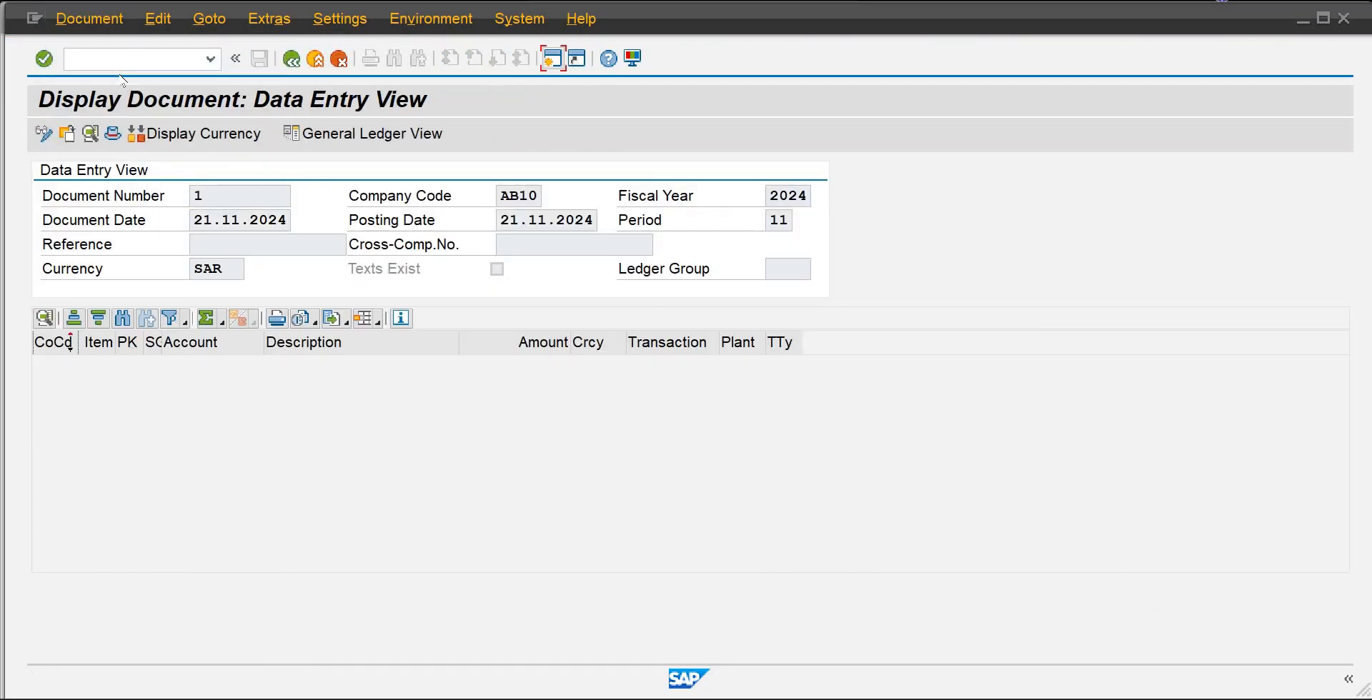
pyautogui.click(331, 145)
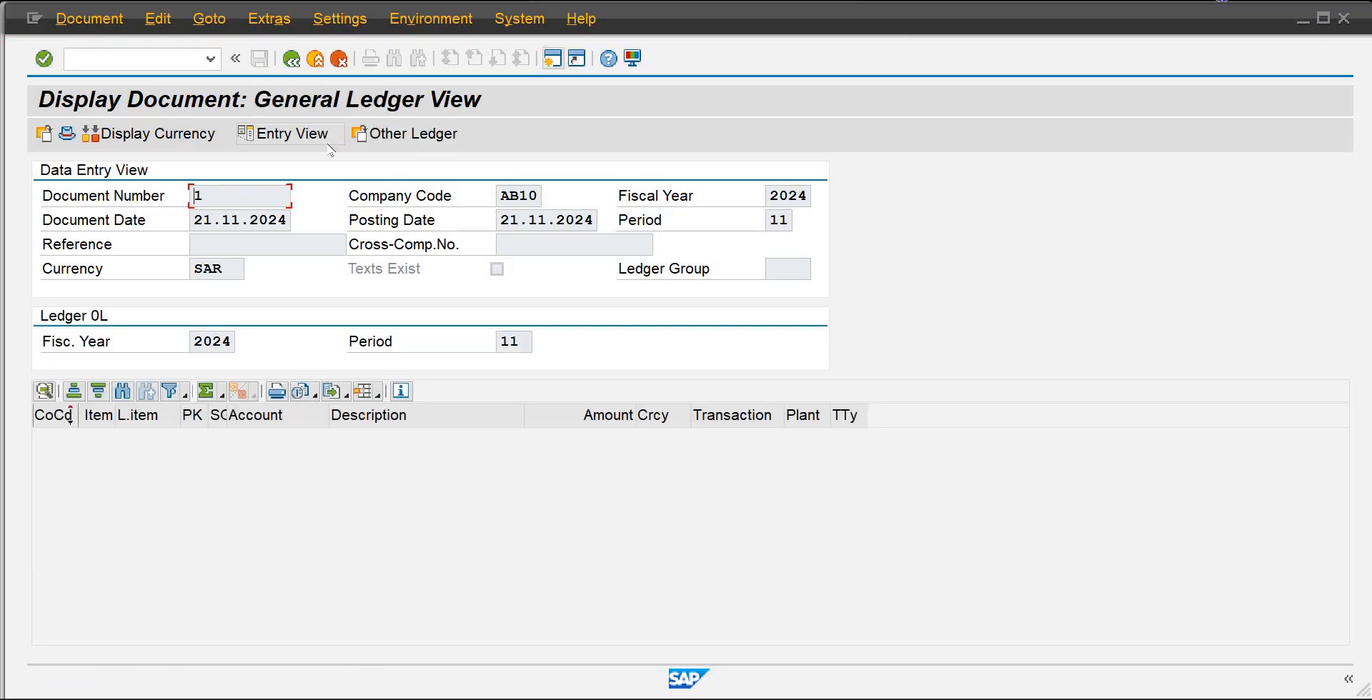
pyautogui.click(93, 22)
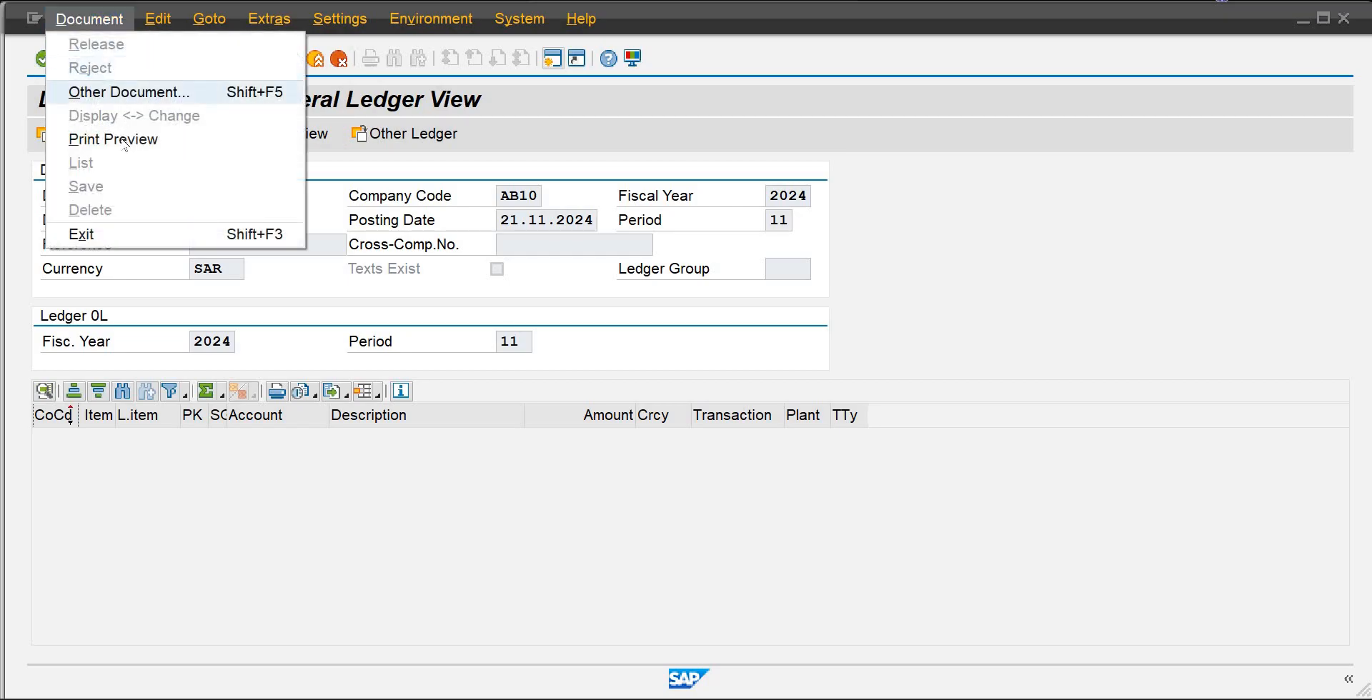
pyautogui.click(125, 141)
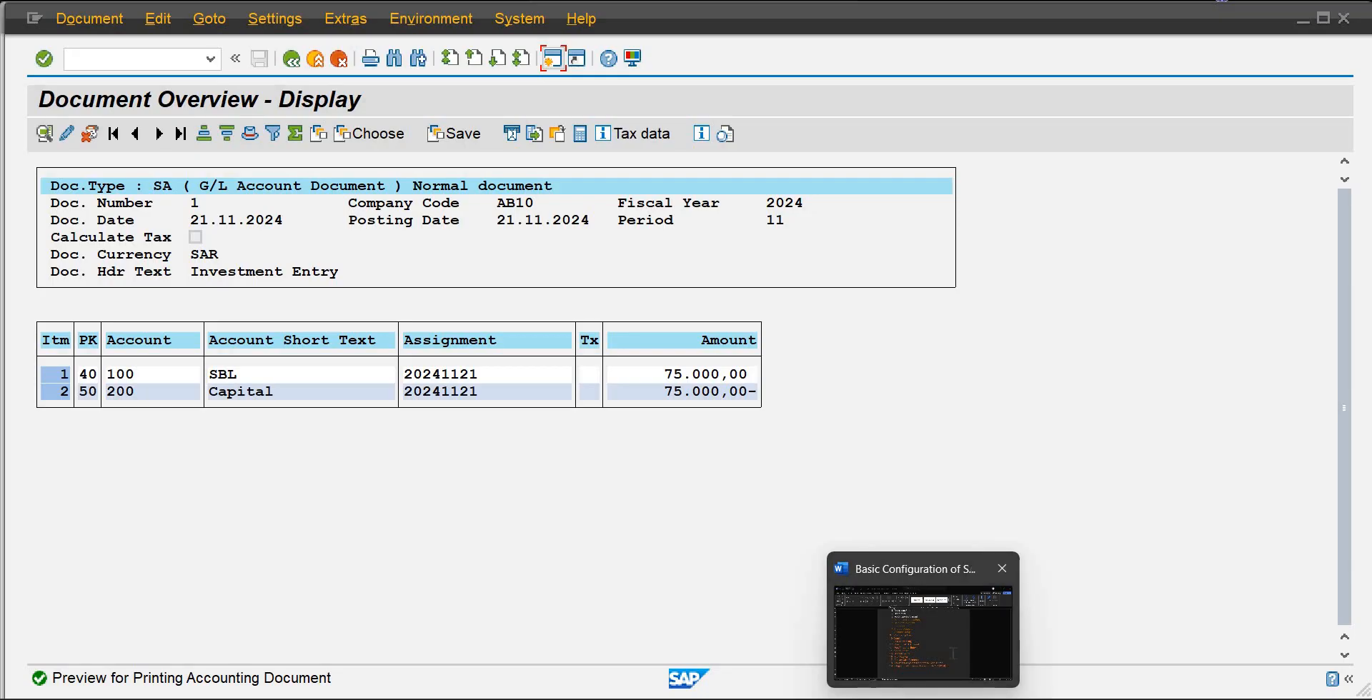
# Step: Switch to the Word checklist and set the font color of items 4 to 13 to Automatic
pyautogui.click(952, 653)
pyautogui.click(649, 453)
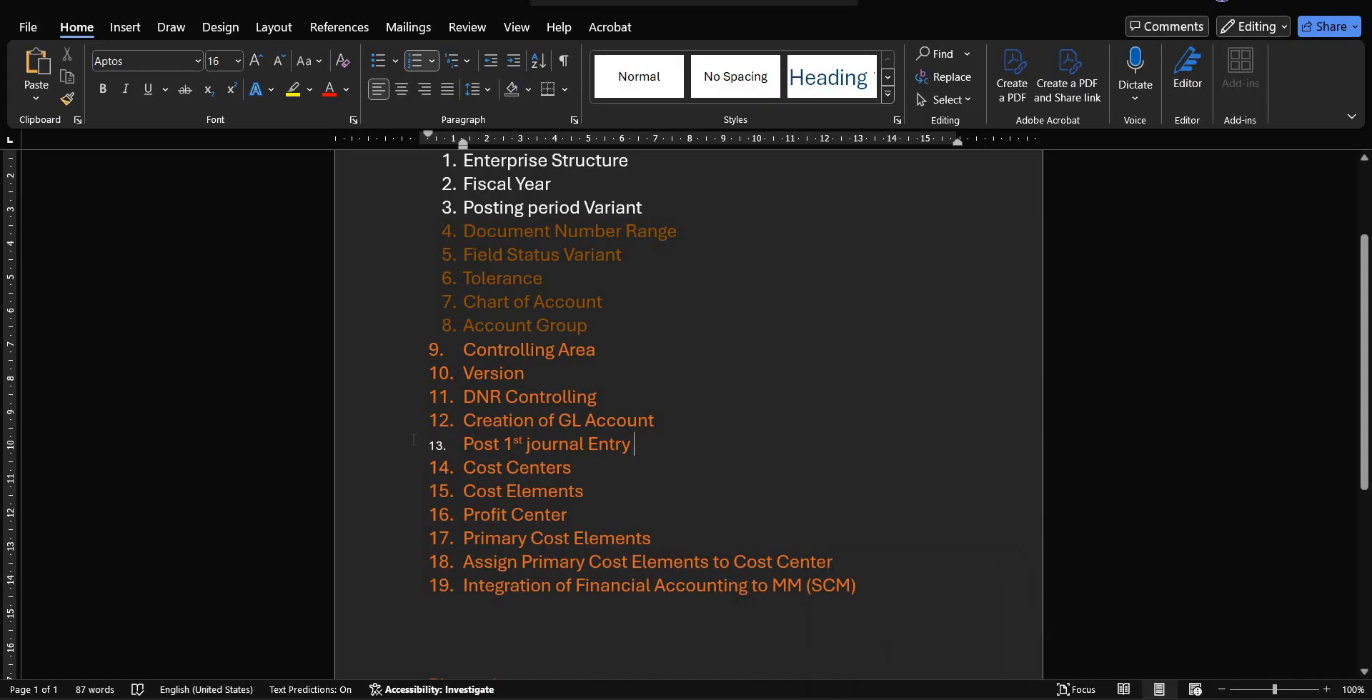
pyautogui.click(413, 444)
pyautogui.press('Down')
pyautogui.moveTo(422, 444); pyautogui.dragTo(449, 243)
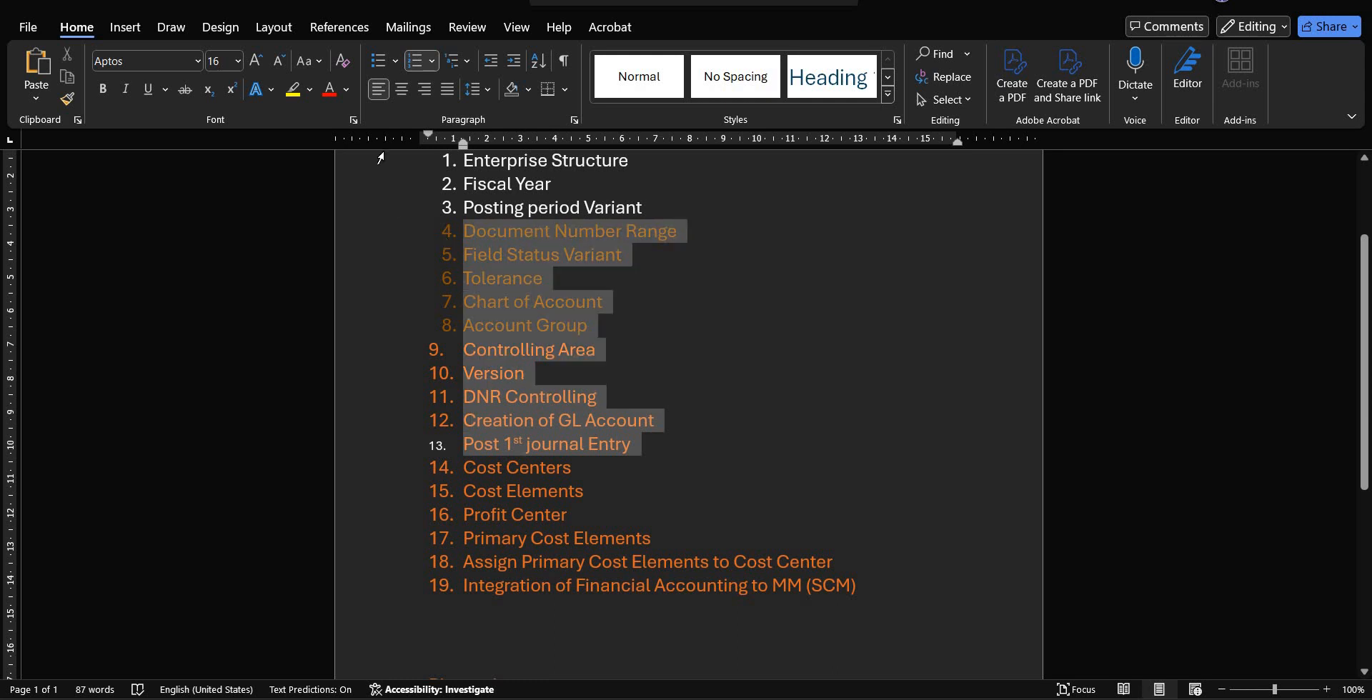
pyautogui.click(349, 84)
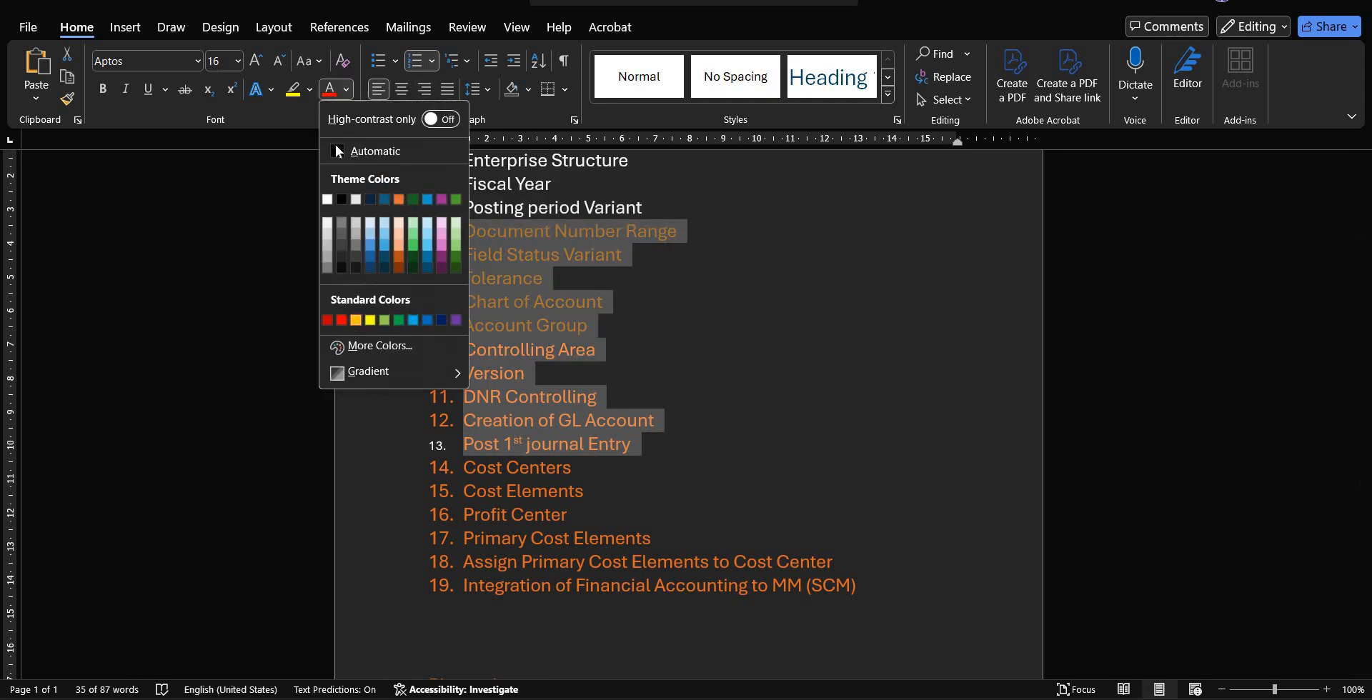
pyautogui.click(336, 148)
pyautogui.click(605, 255)
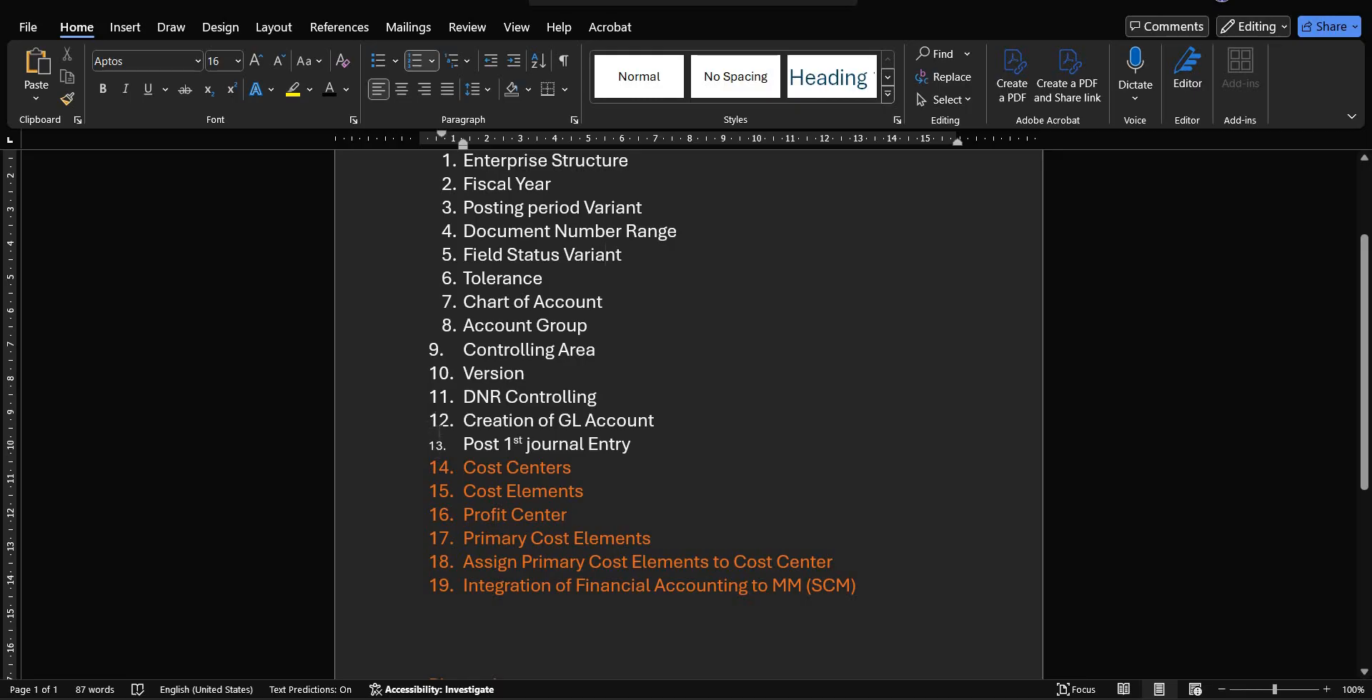
# Step: Enlarge the list number 13 to font size 16 to match the other numbers
pyautogui.click(437, 444)
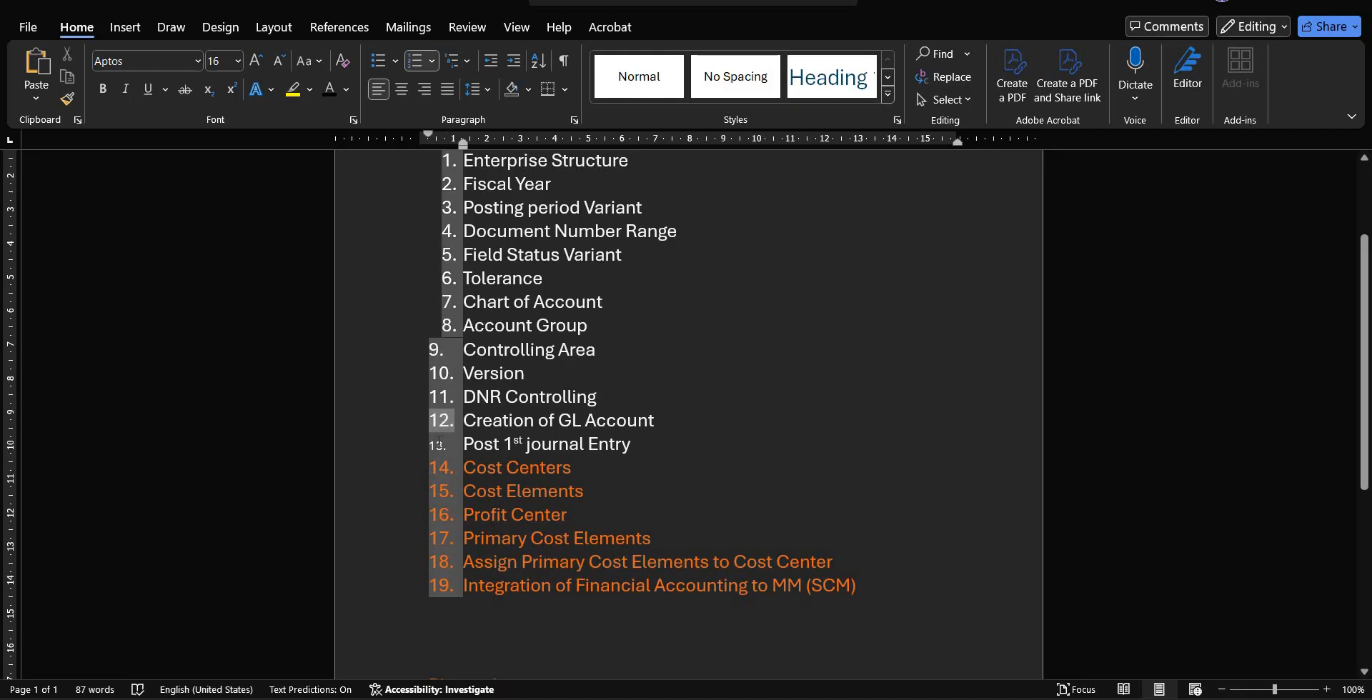
pyautogui.click(438, 445)
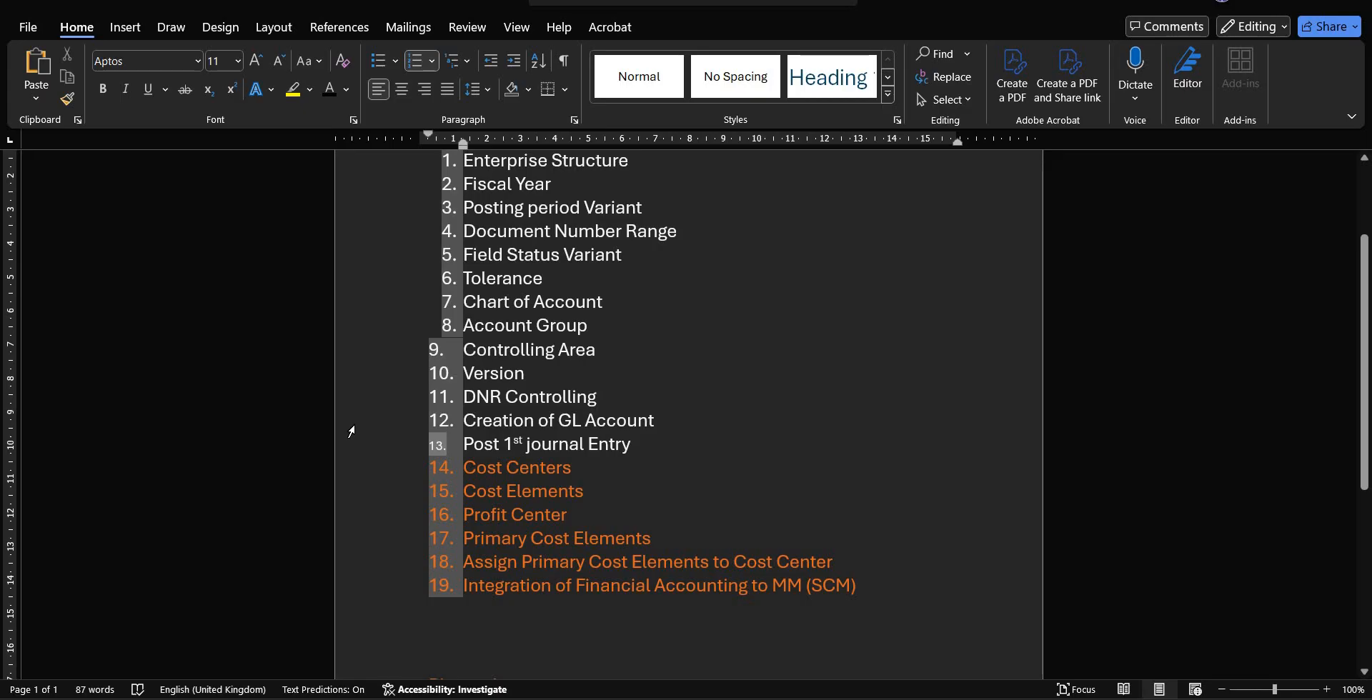
pyautogui.hotkey('ctrl', 'shift', '.')
pyautogui.hotkey('ctrl', 'shift', '.')
pyautogui.hotkey('ctrl', 'shift', '.')
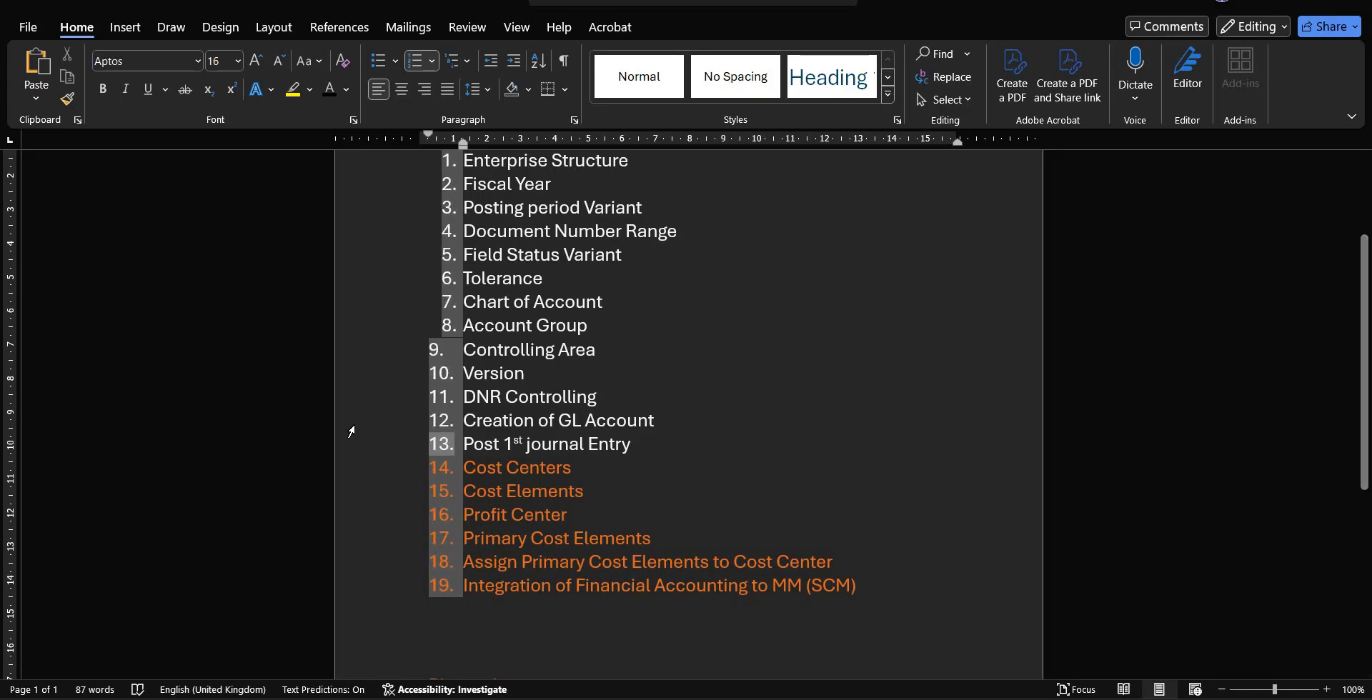
pyautogui.click(519, 397)
# Step: Increase the first-line indent of list number 9 so it lines up with the numbers above
pyautogui.click(429, 351)
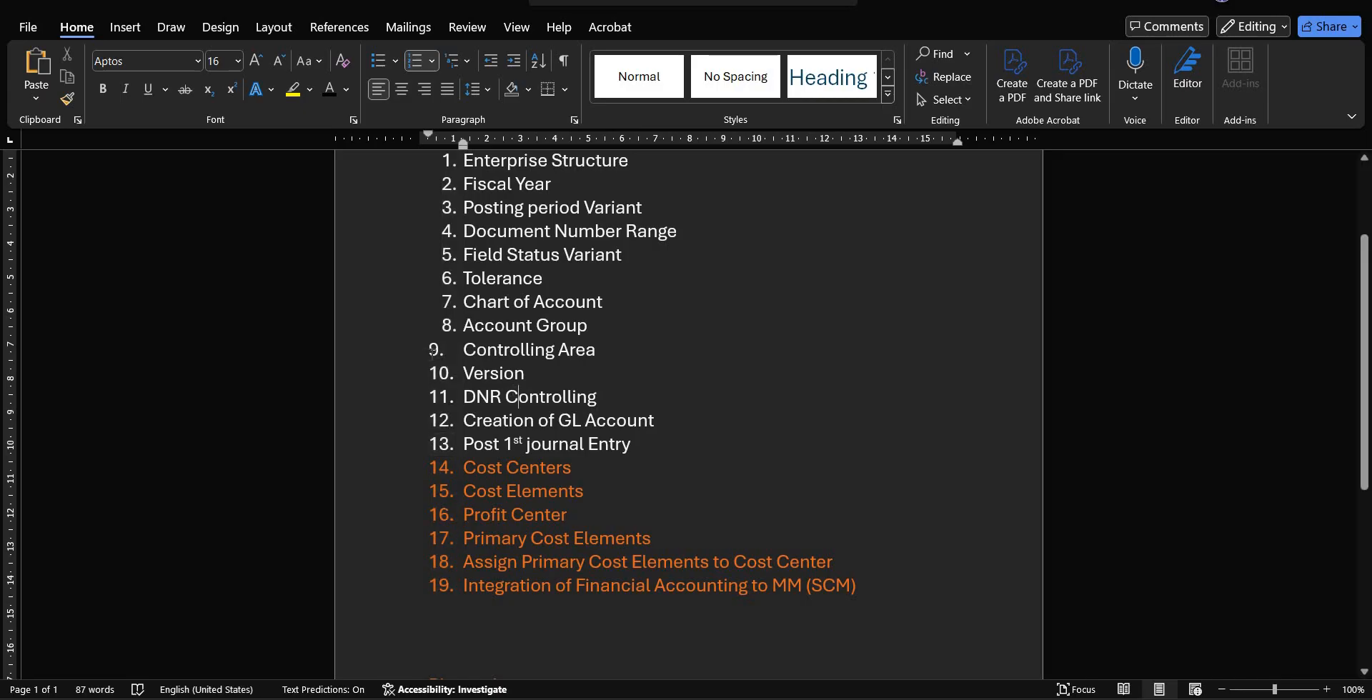
pyautogui.click(432, 353)
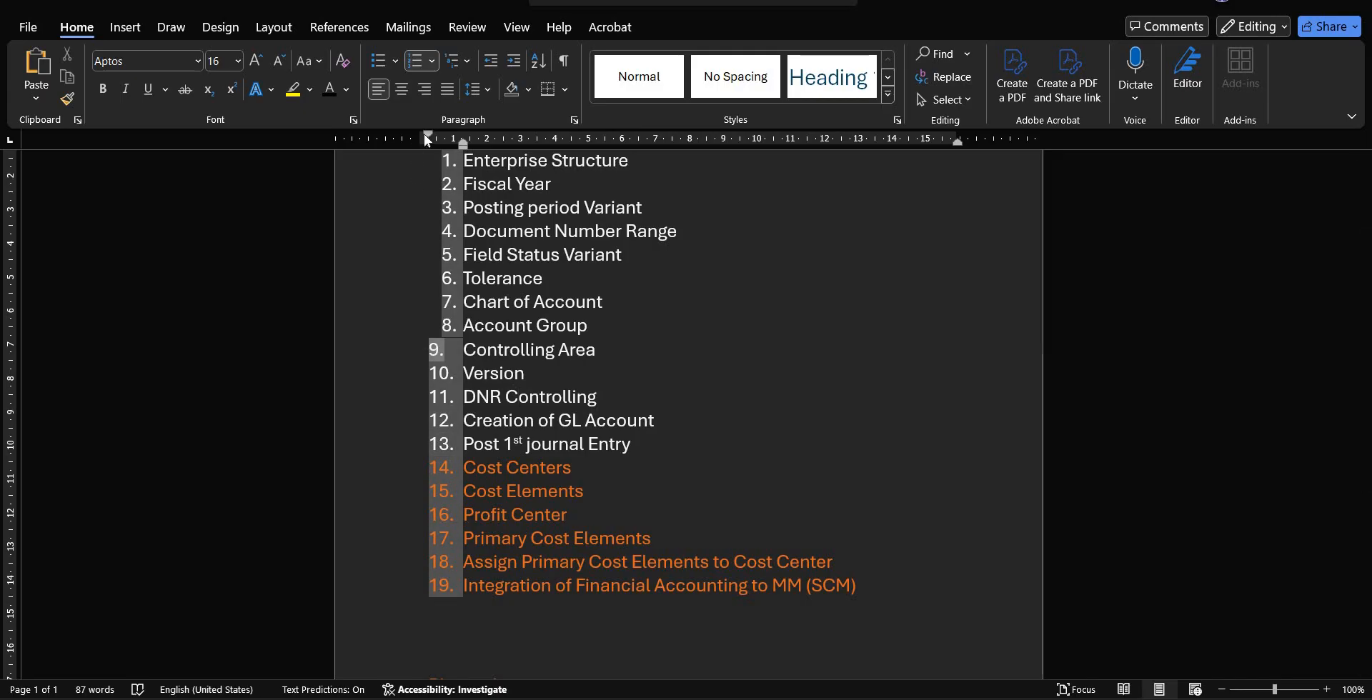
pyautogui.moveTo(424, 134); pyautogui.dragTo(436, 132)
pyautogui.click(566, 293)
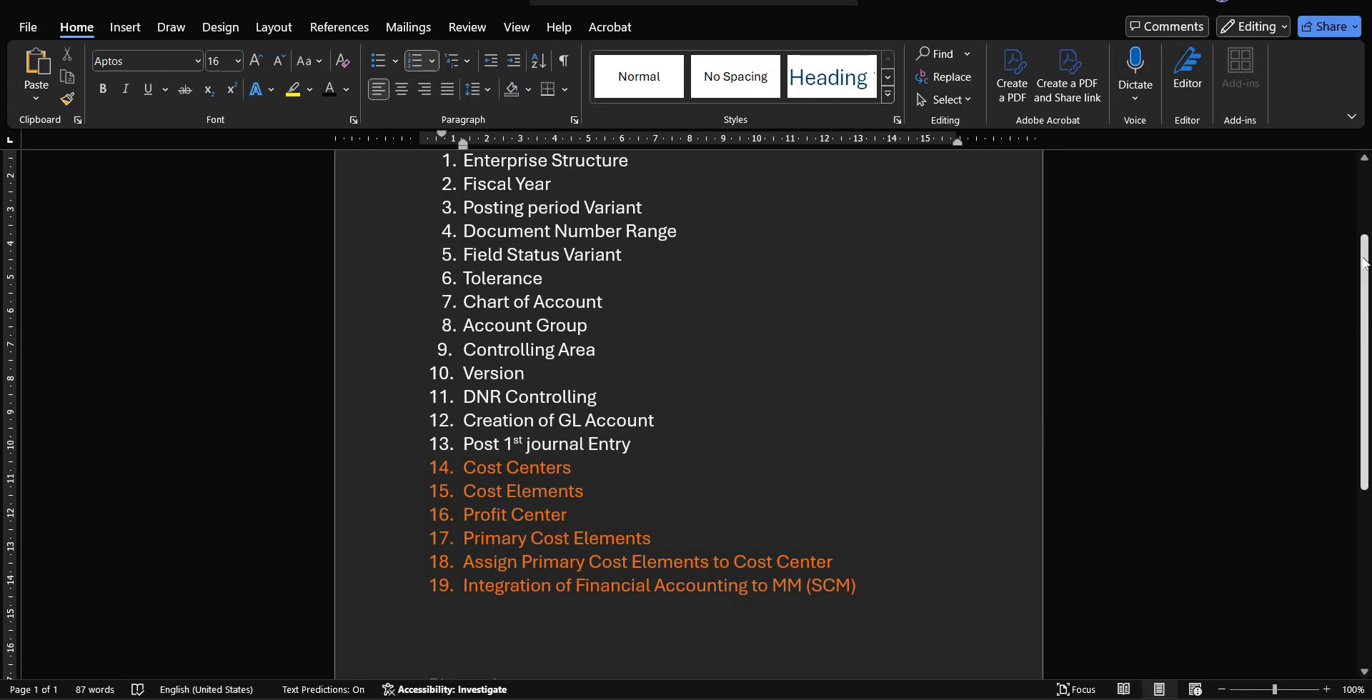
# Step: Review the basic configuration checklist items from Enterprise Structure through Post 1st journal Entry
pyautogui.moveTo(1365, 306); pyautogui.dragTo(1365, 261)
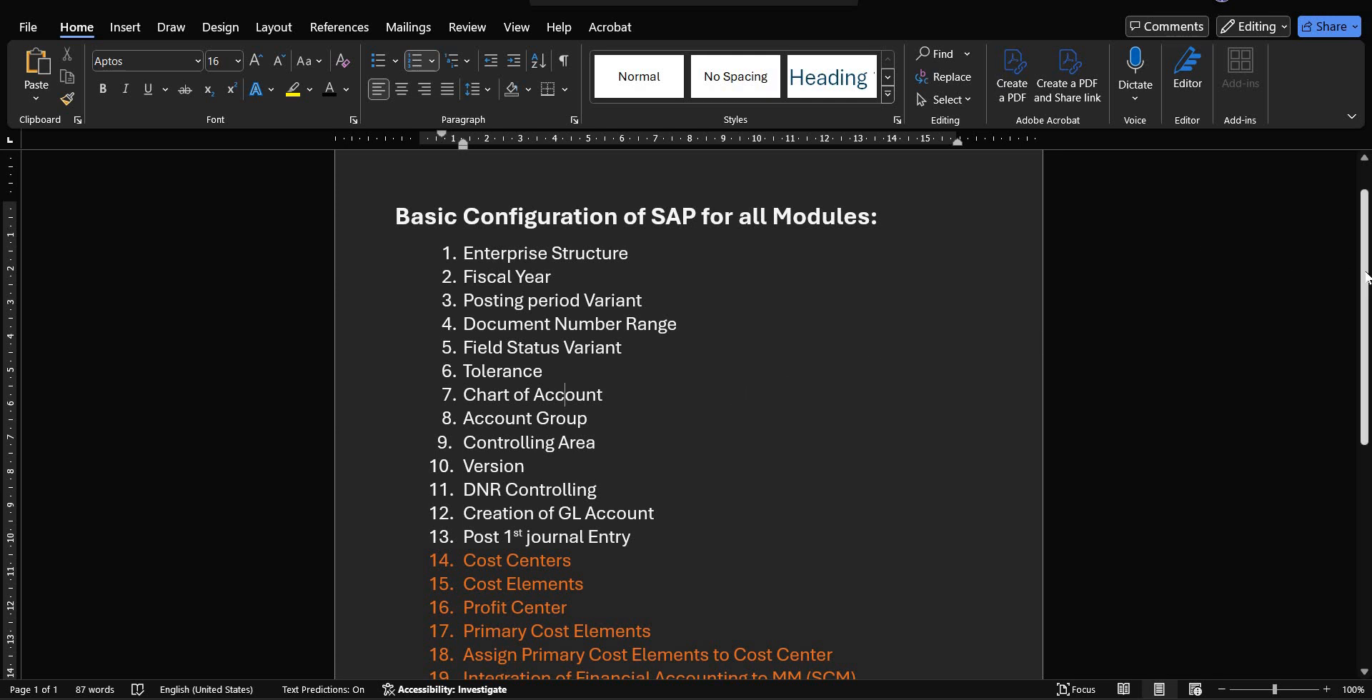
pyautogui.moveTo(1365, 303); pyautogui.dragTo(1366, 336)
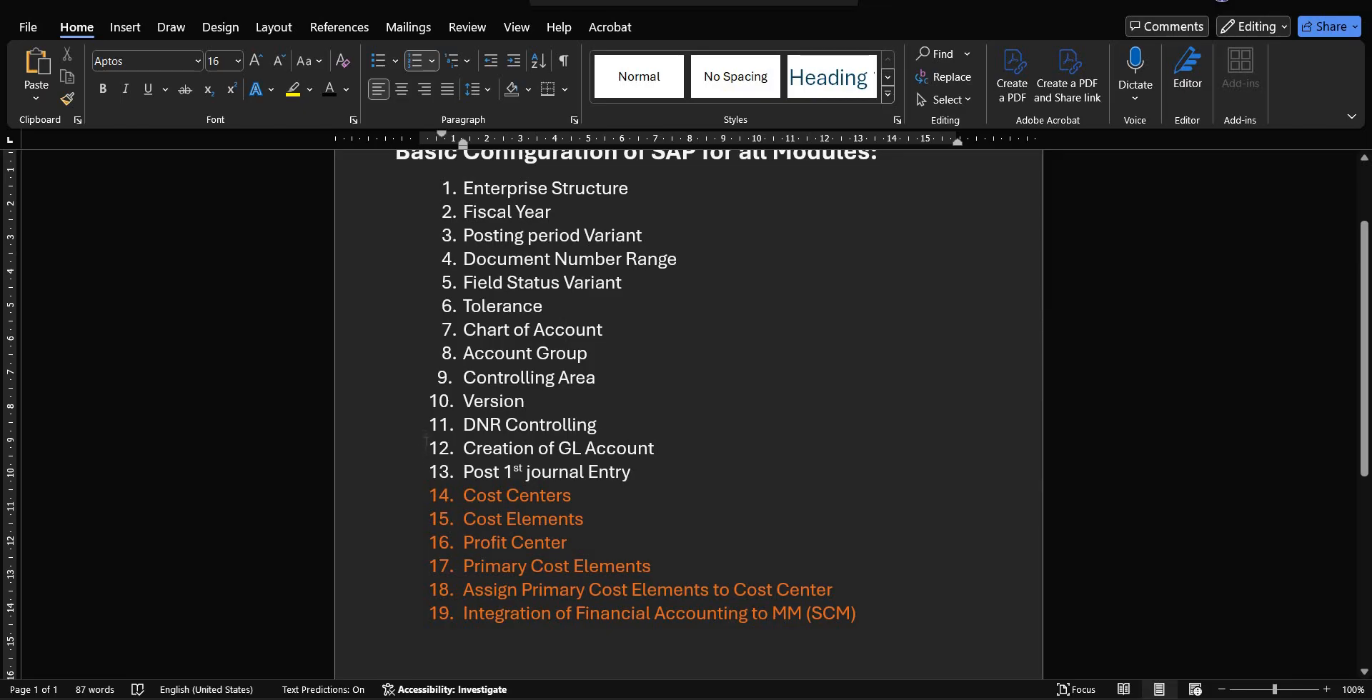
pyautogui.click(428, 449)
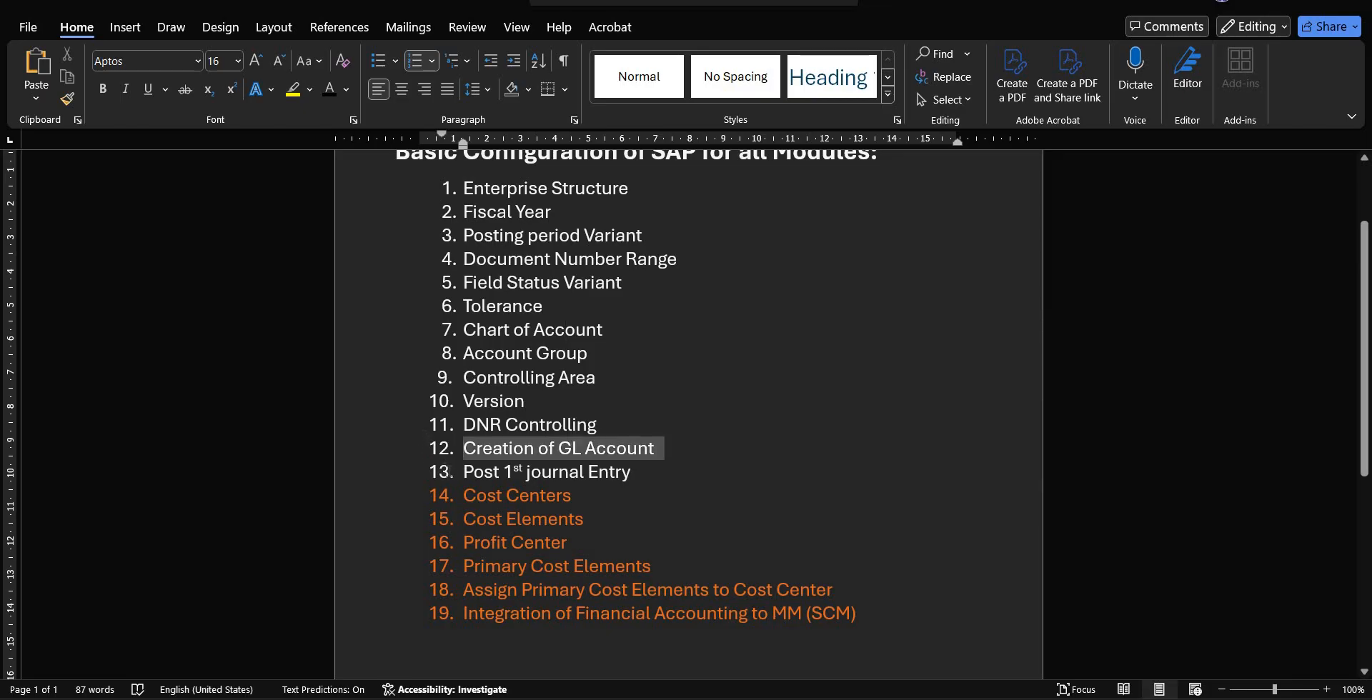
pyautogui.moveTo(464, 473); pyautogui.dragTo(482, 476)
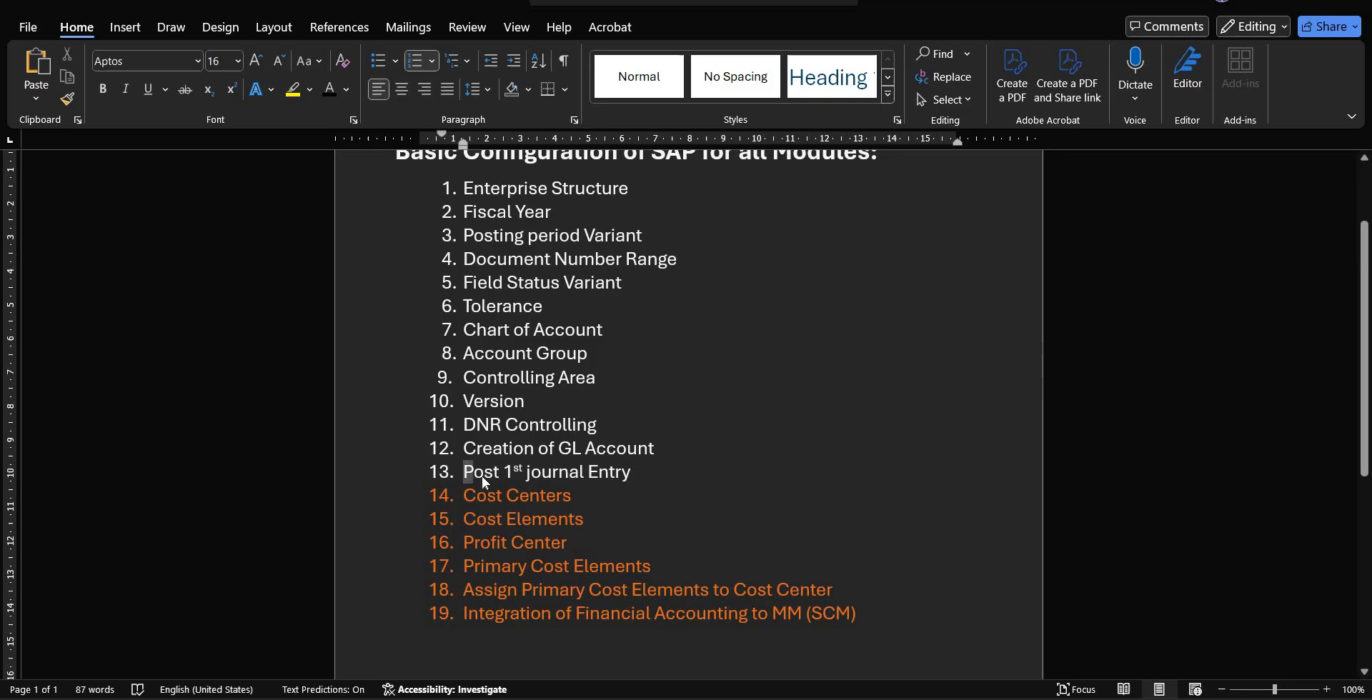
pyautogui.click(589, 474)
pyautogui.click(500, 188)
pyautogui.click(507, 283)
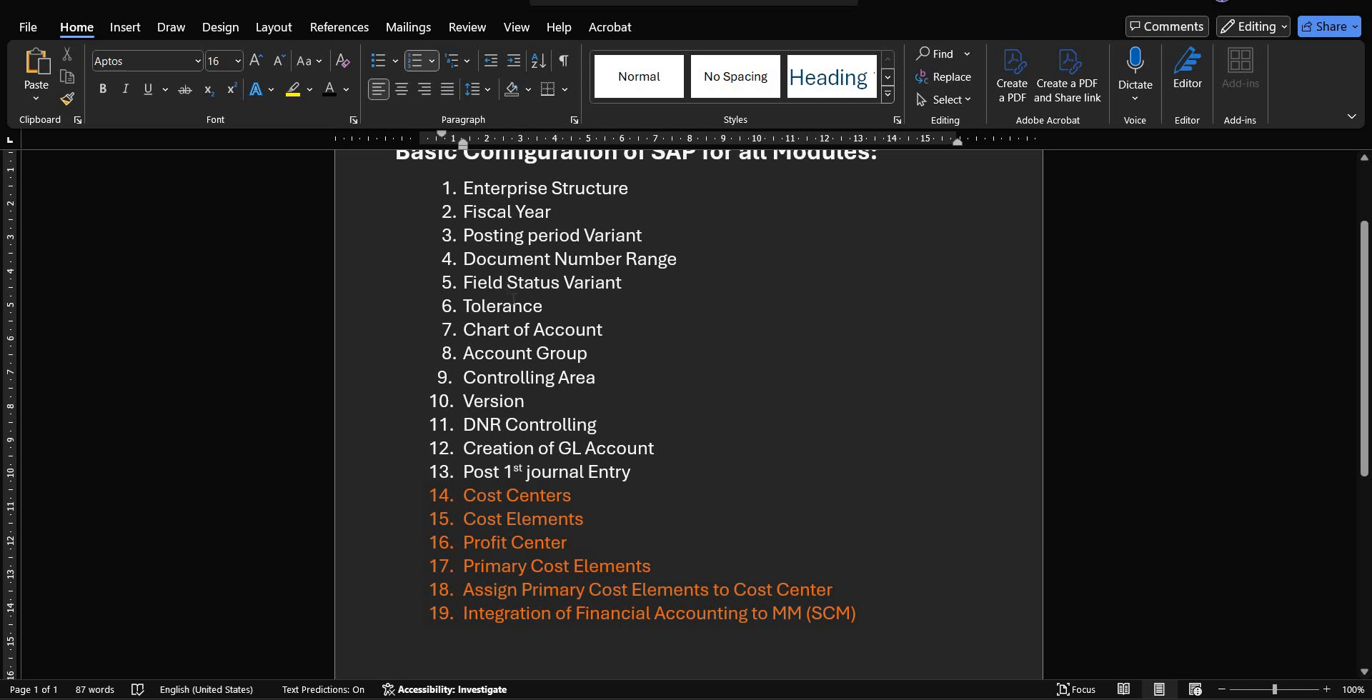
pyautogui.click(512, 378)
pyautogui.click(499, 425)
pyautogui.moveTo(543, 306); pyautogui.dragTo(452, 303)
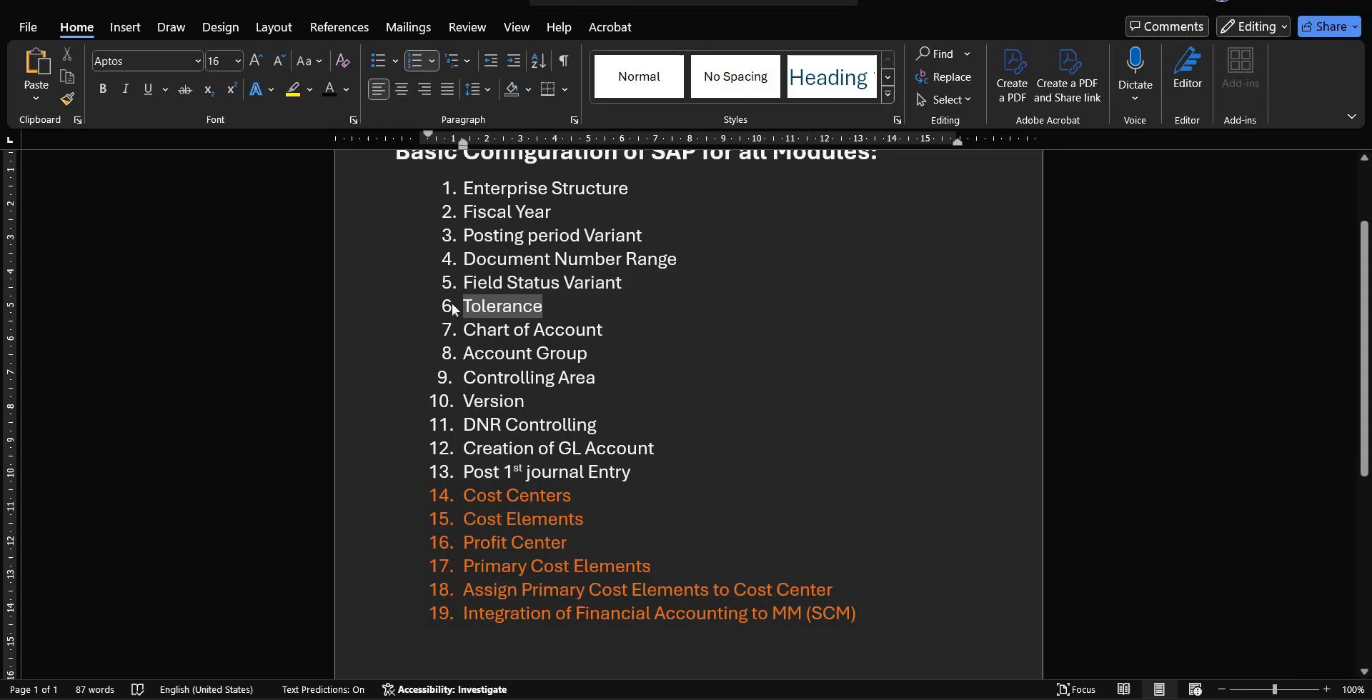
# Step: Set the font color of Tolerance, Chart of Account, Account Group, Creation of GL Account and Post 1st journal Entry to light blue
pyautogui.click(346, 89)
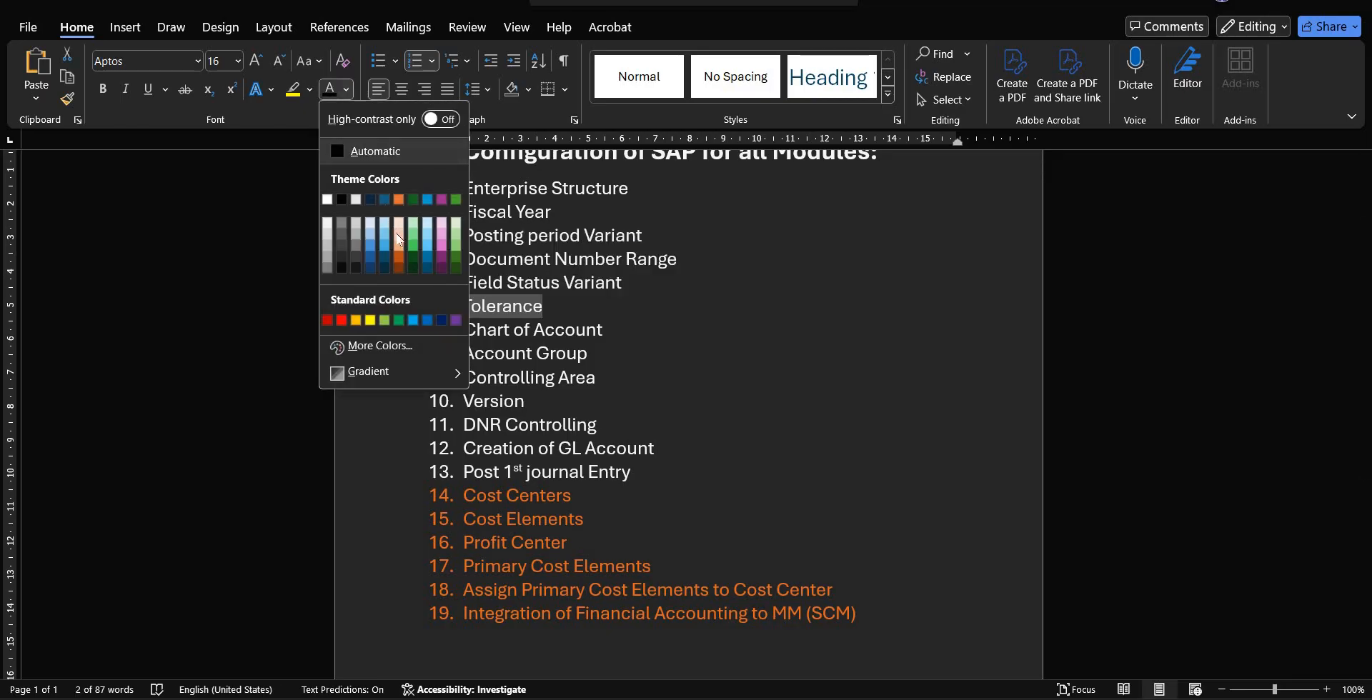
pyautogui.click(366, 266)
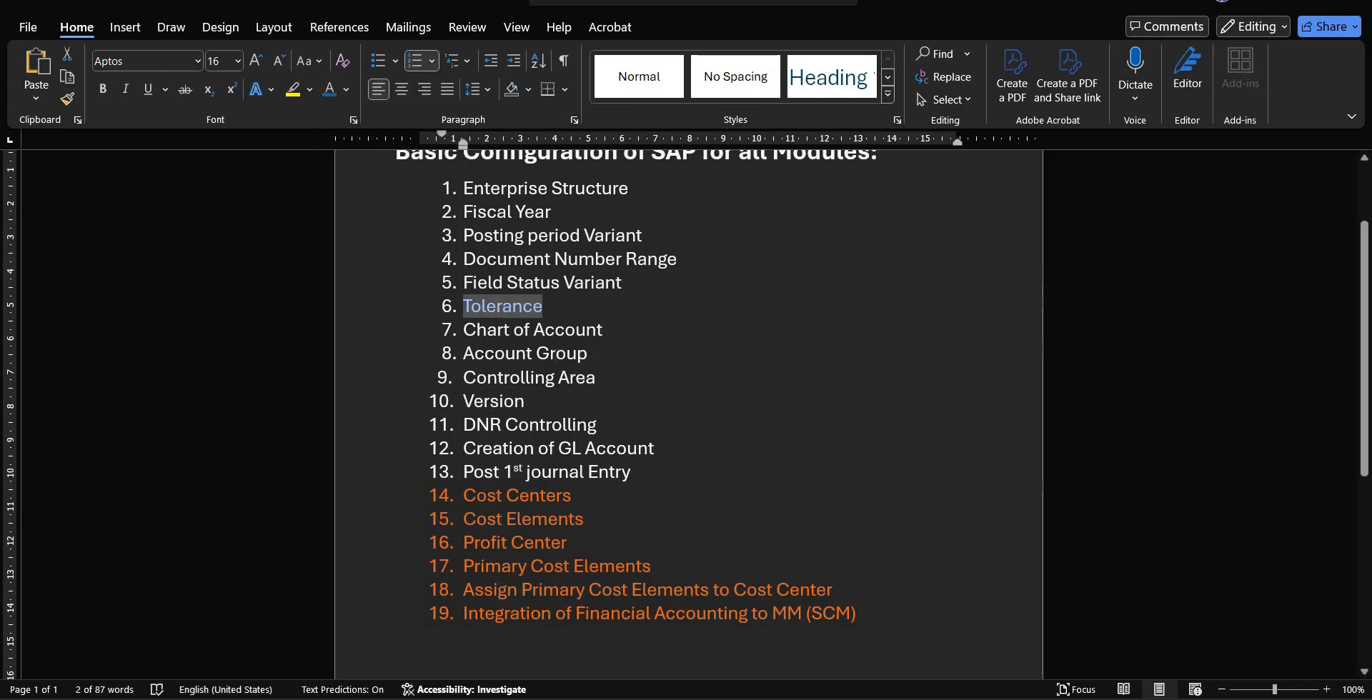
pyautogui.moveTo(593, 353); pyautogui.dragTo(460, 331)
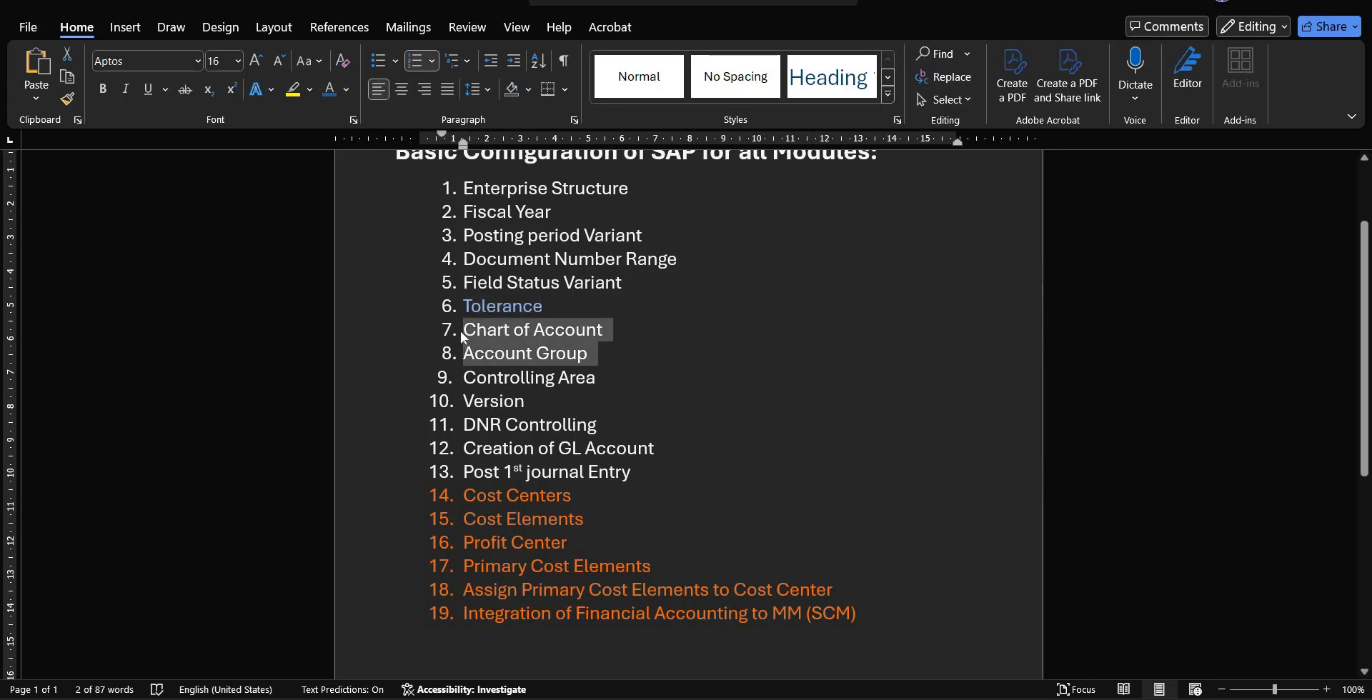
pyautogui.click(331, 95)
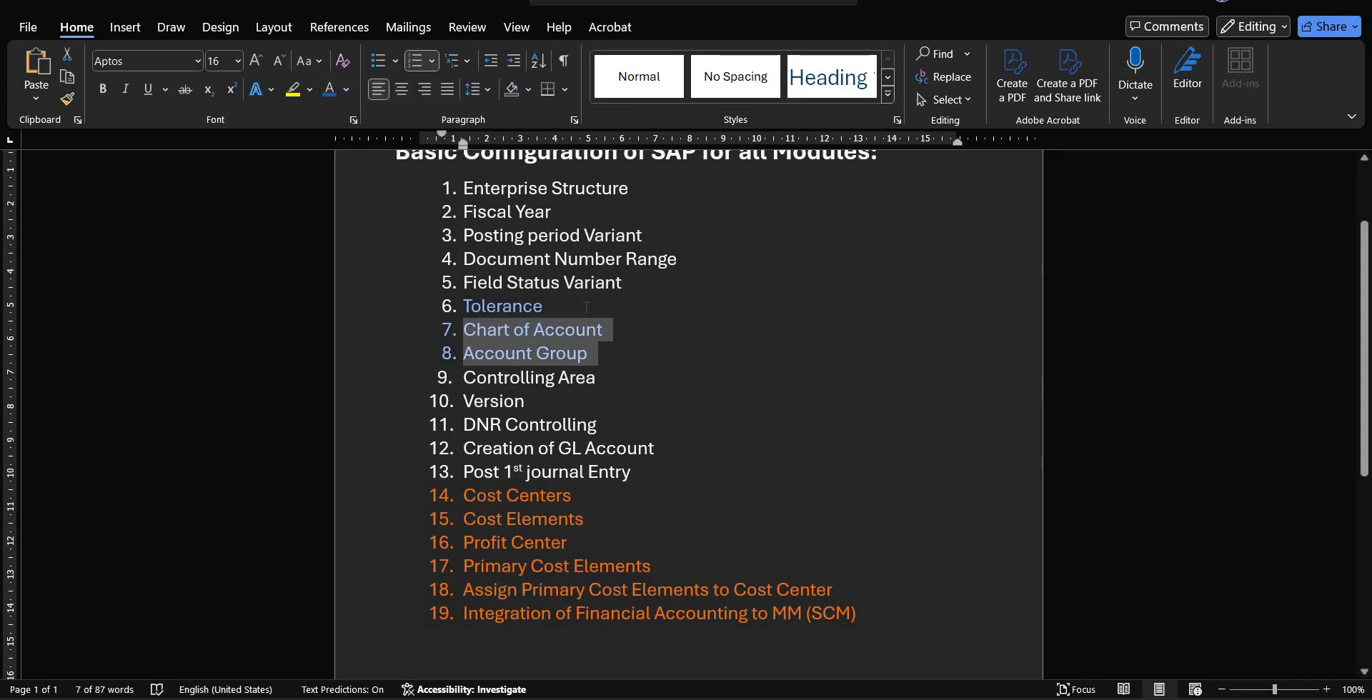
pyautogui.moveTo(631, 471); pyautogui.dragTo(464, 449)
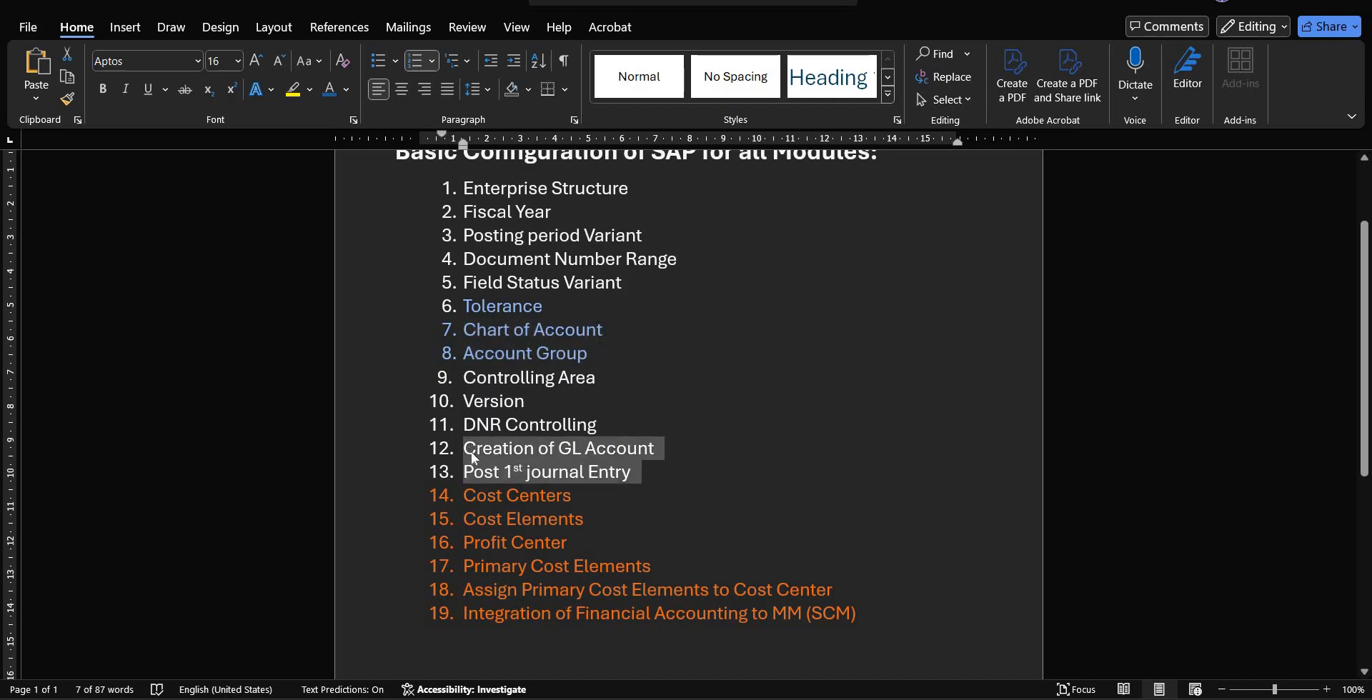
pyautogui.click(329, 90)
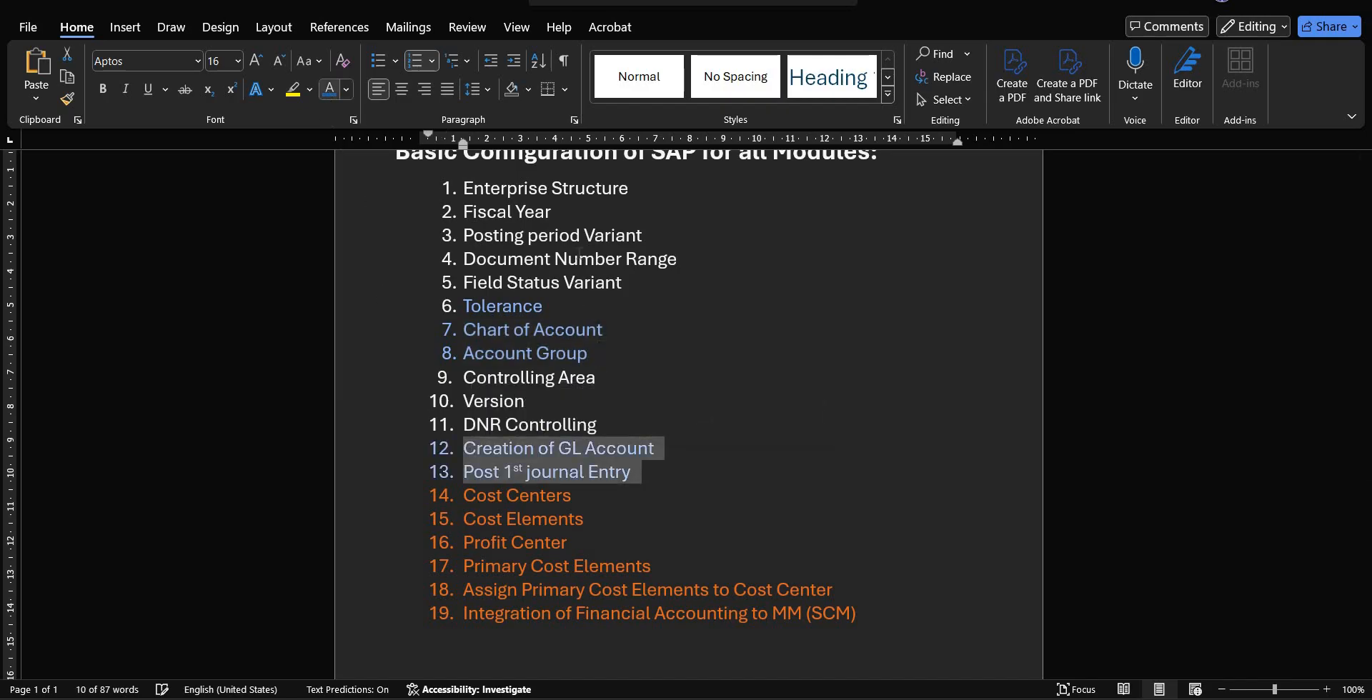
pyautogui.click(680, 340)
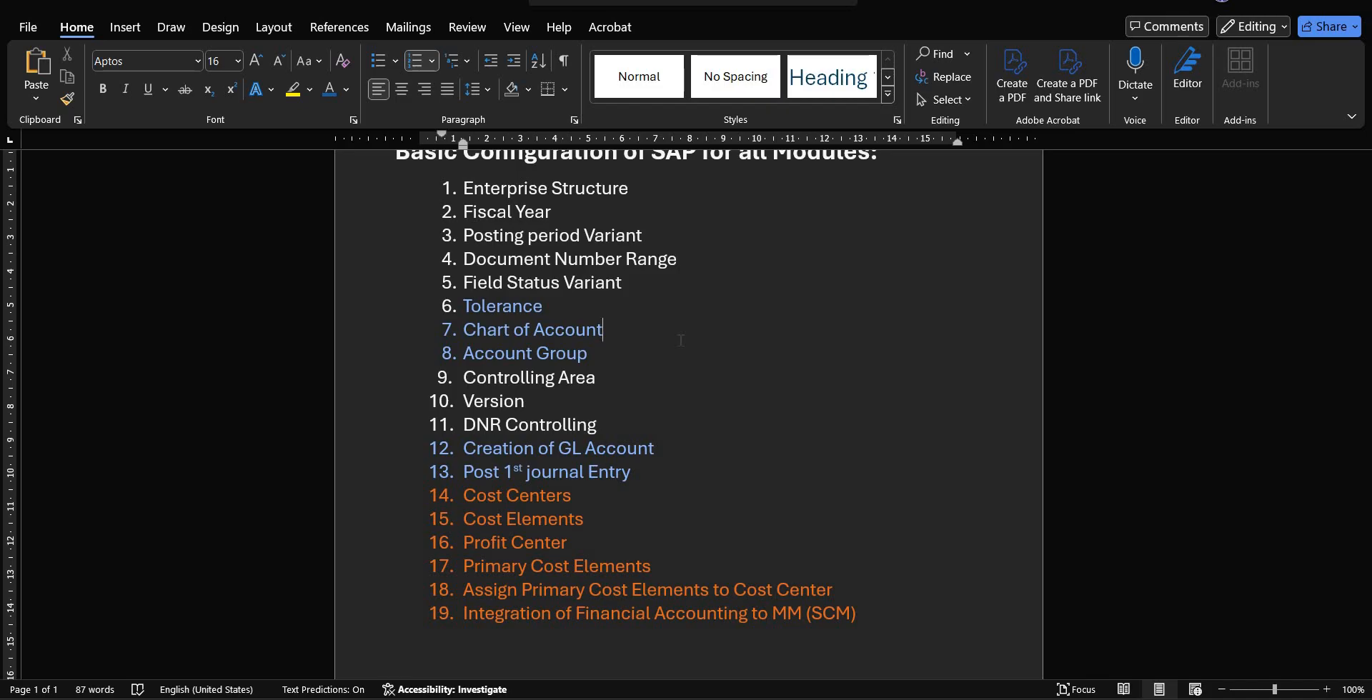
pyautogui.click(629, 499)
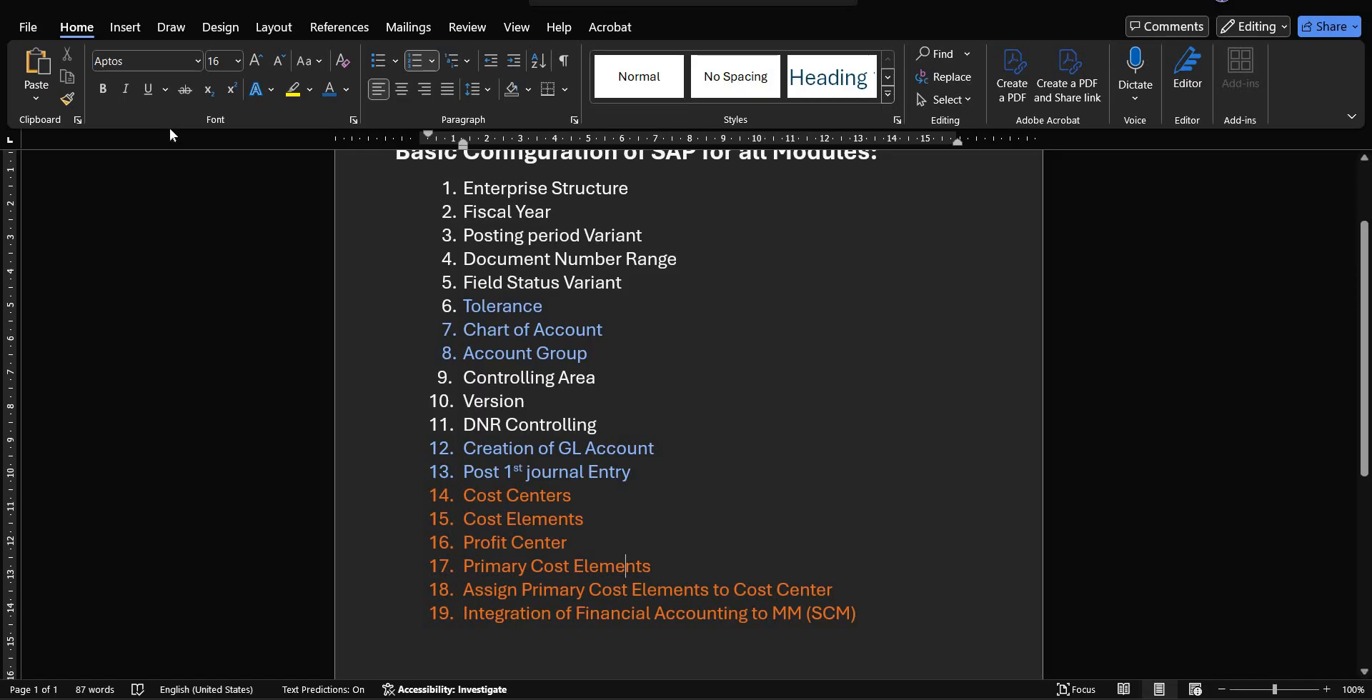
# Step: Switch to the SAP session showing Company Code Settings for the Ledger and go back to the Display IMG screen
pyautogui.hotkey('alt', 'Tab')
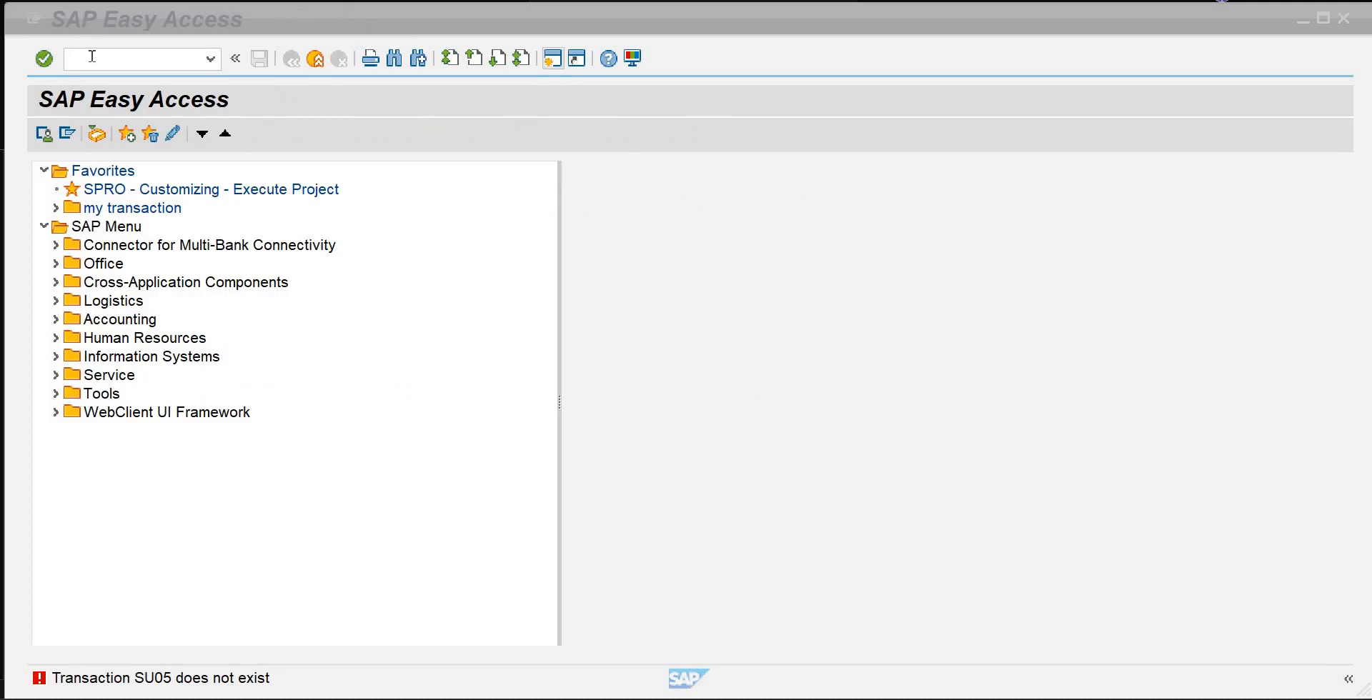
pyautogui.click(92, 57)
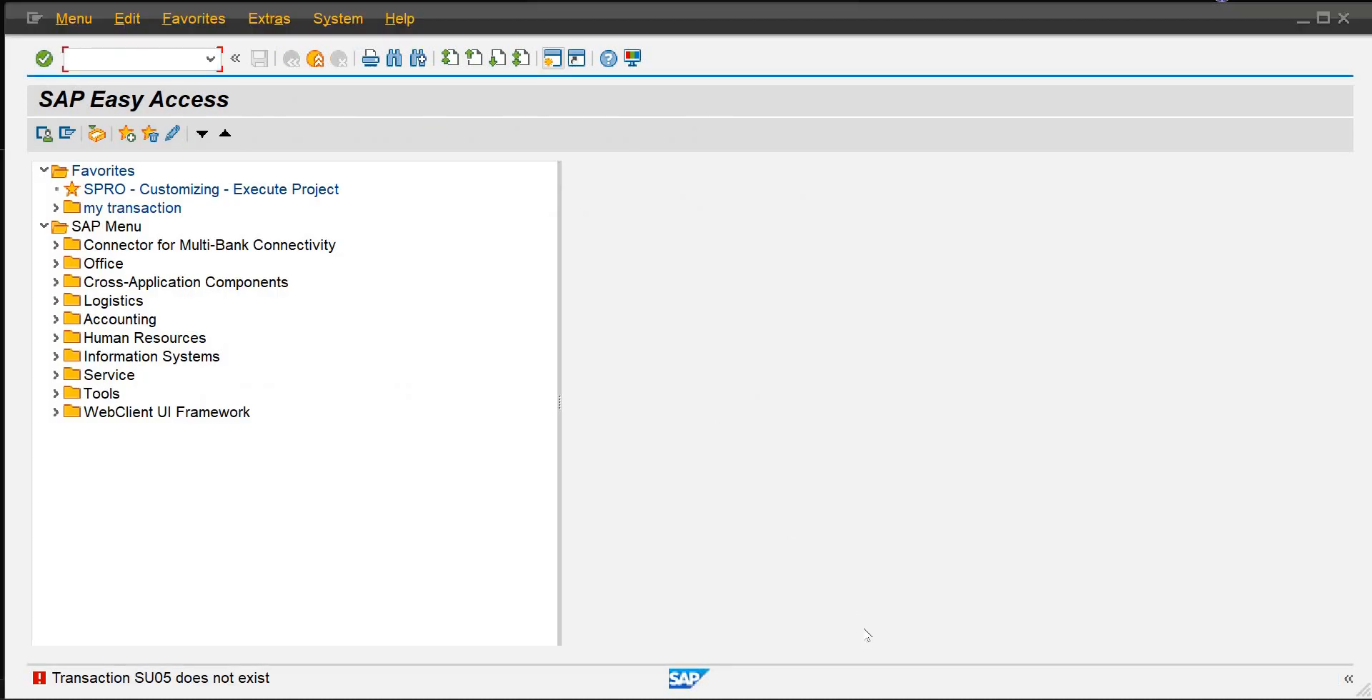
pyautogui.moveTo(912, 699)
pyautogui.moveTo(808, 699)
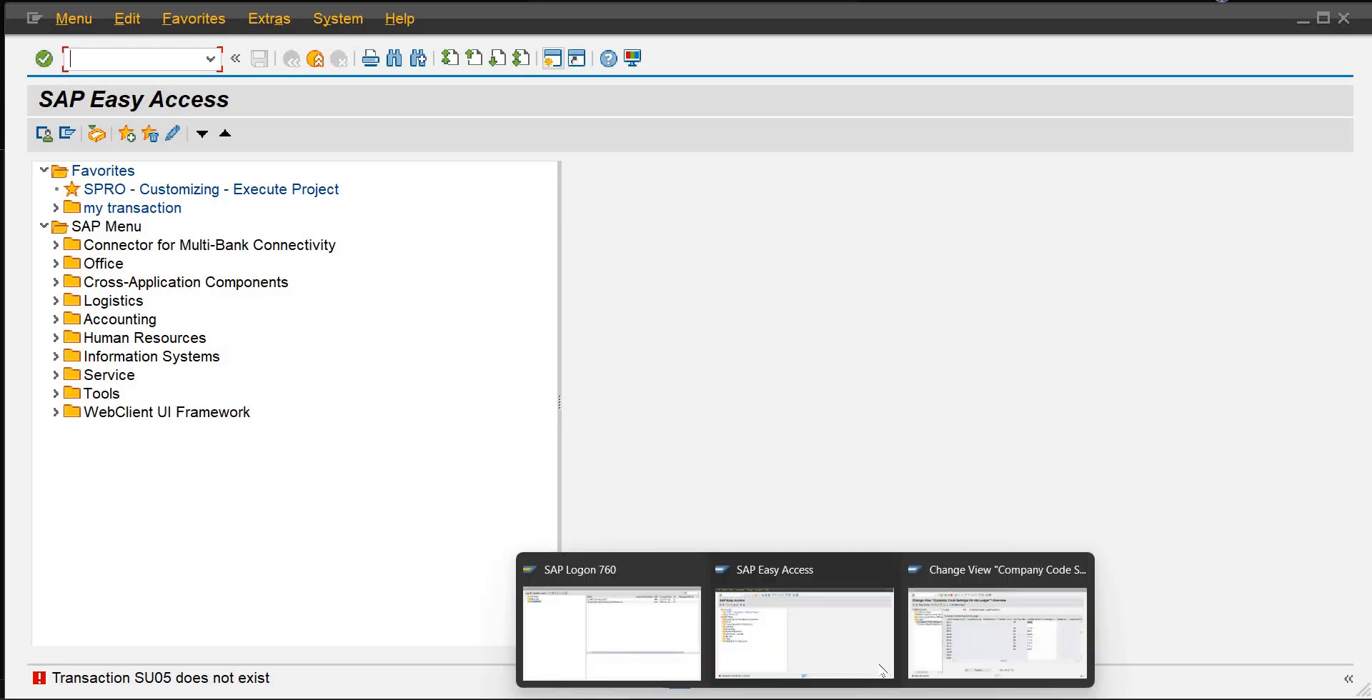
pyautogui.click(811, 658)
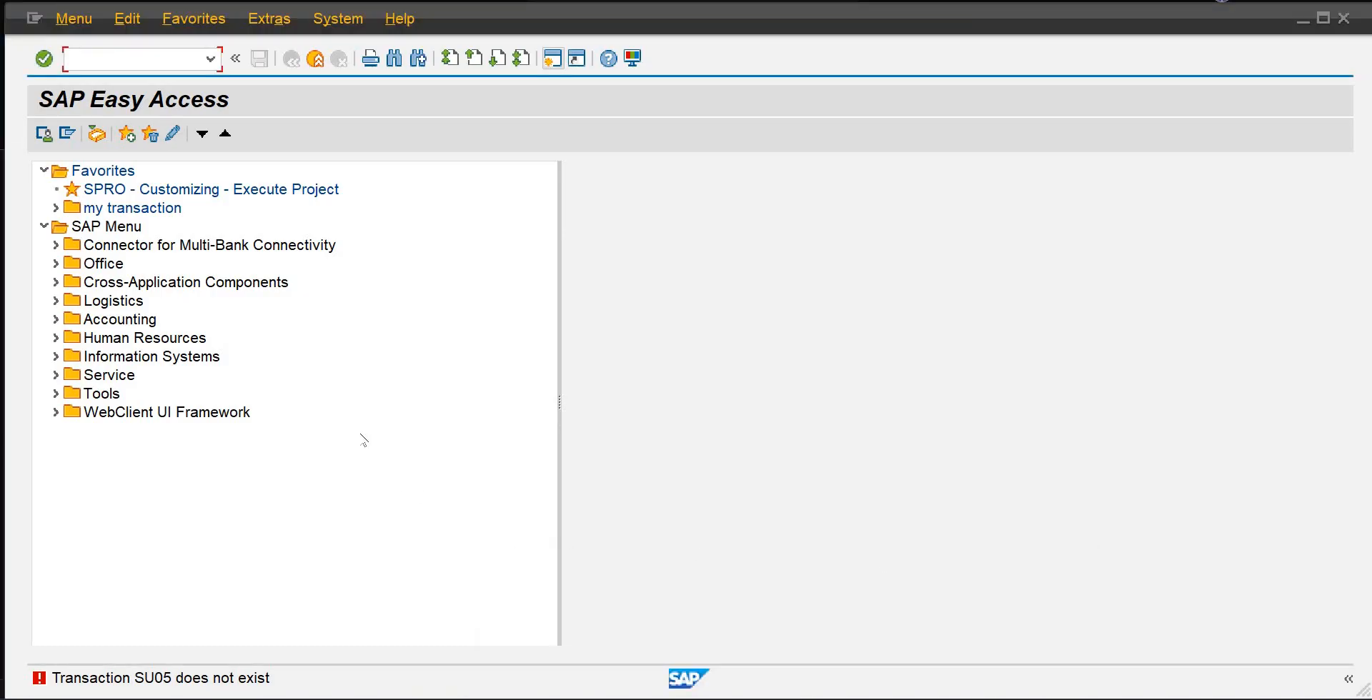
pyautogui.click(808, 699)
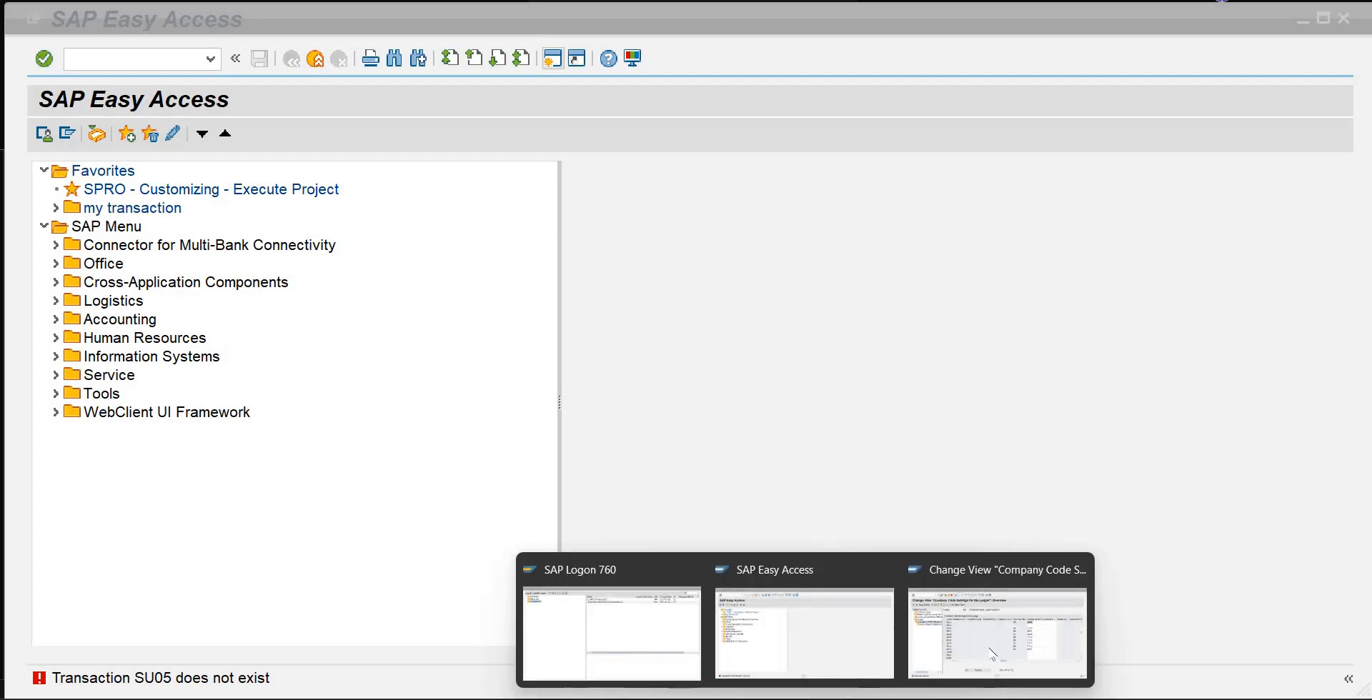
pyautogui.click(992, 653)
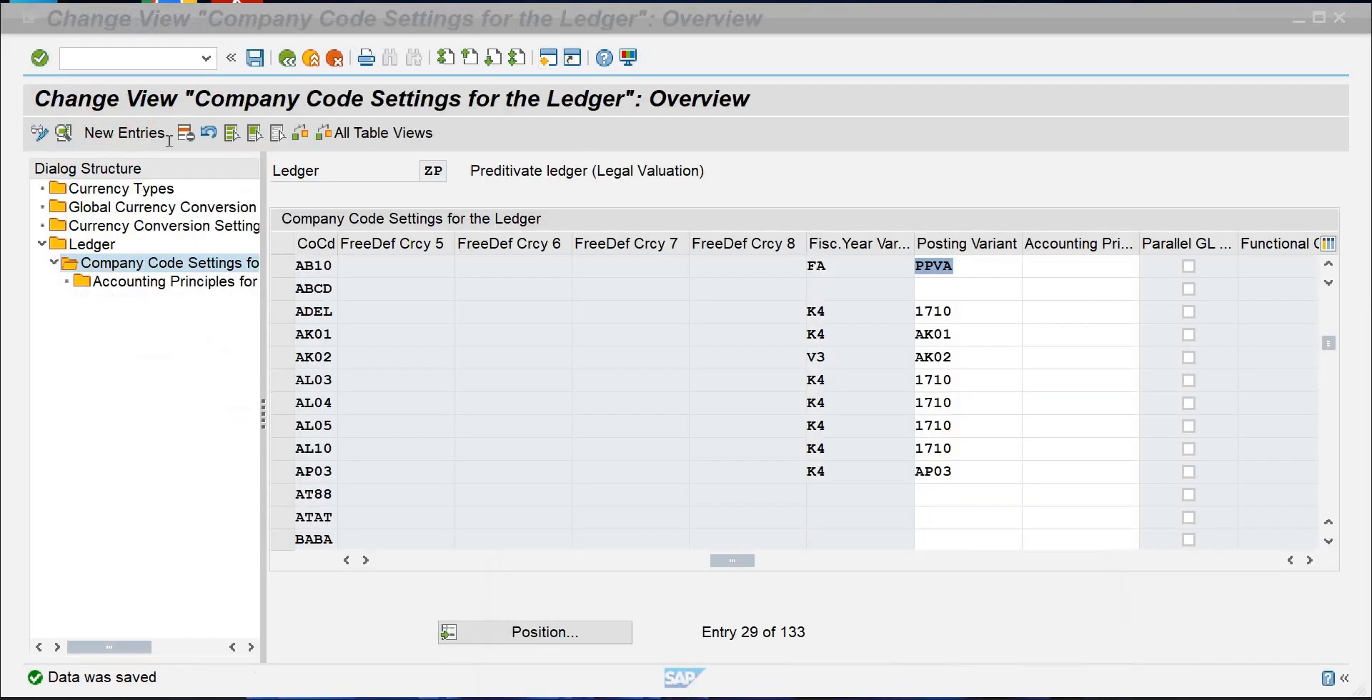
pyautogui.click(295, 66)
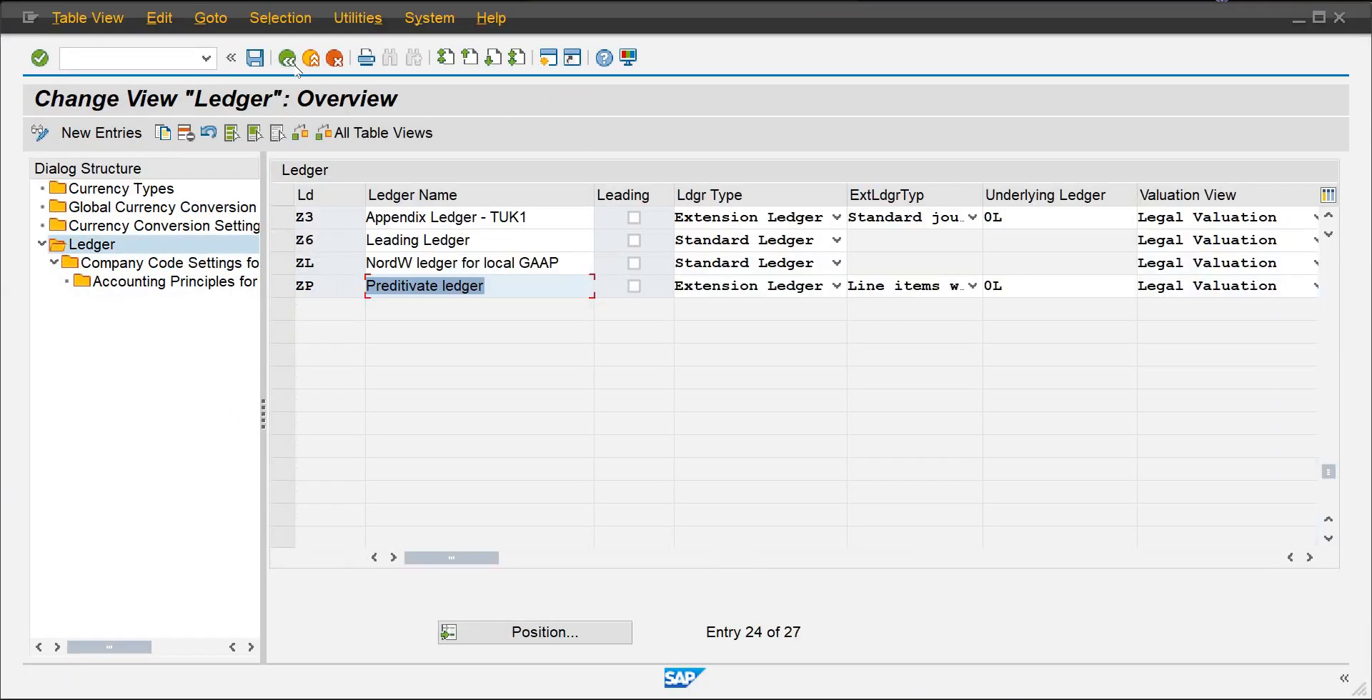
pyautogui.click(296, 65)
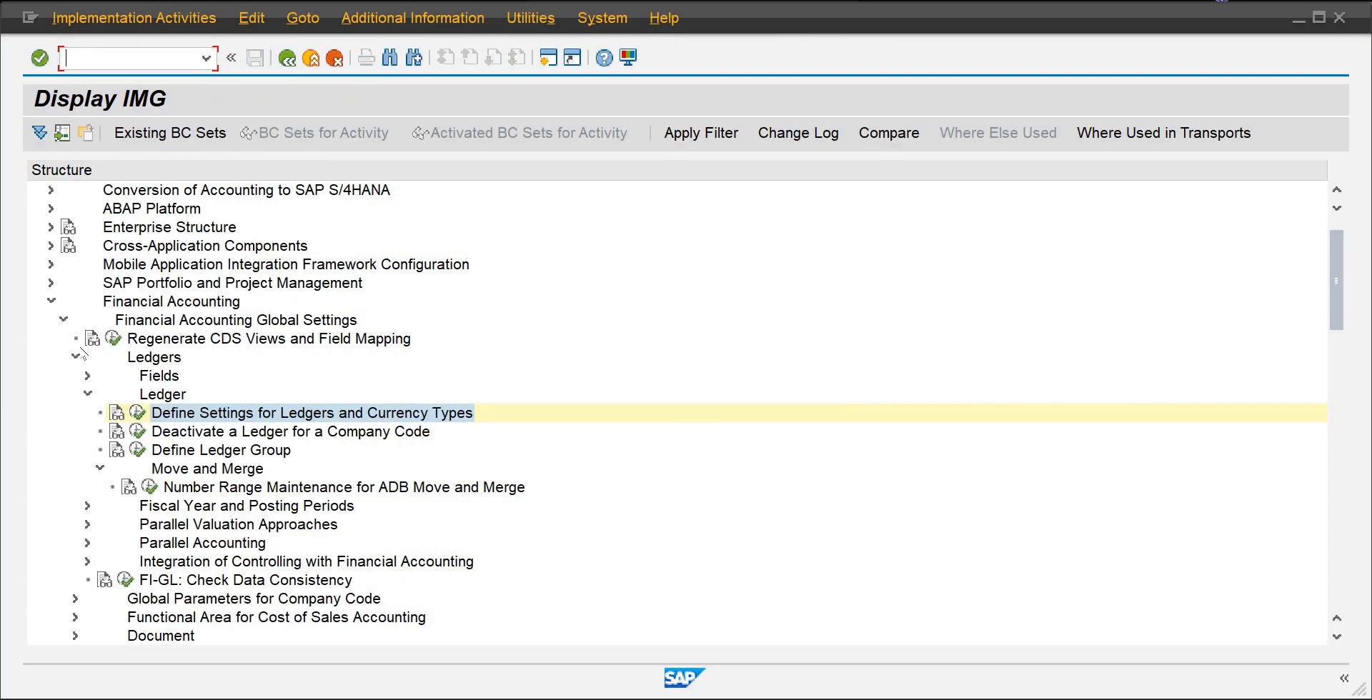
# Step: Collapse the Ledgers, Financial Accounting Global Settings and Financial Accounting nodes in the IMG structure
pyautogui.click(76, 358)
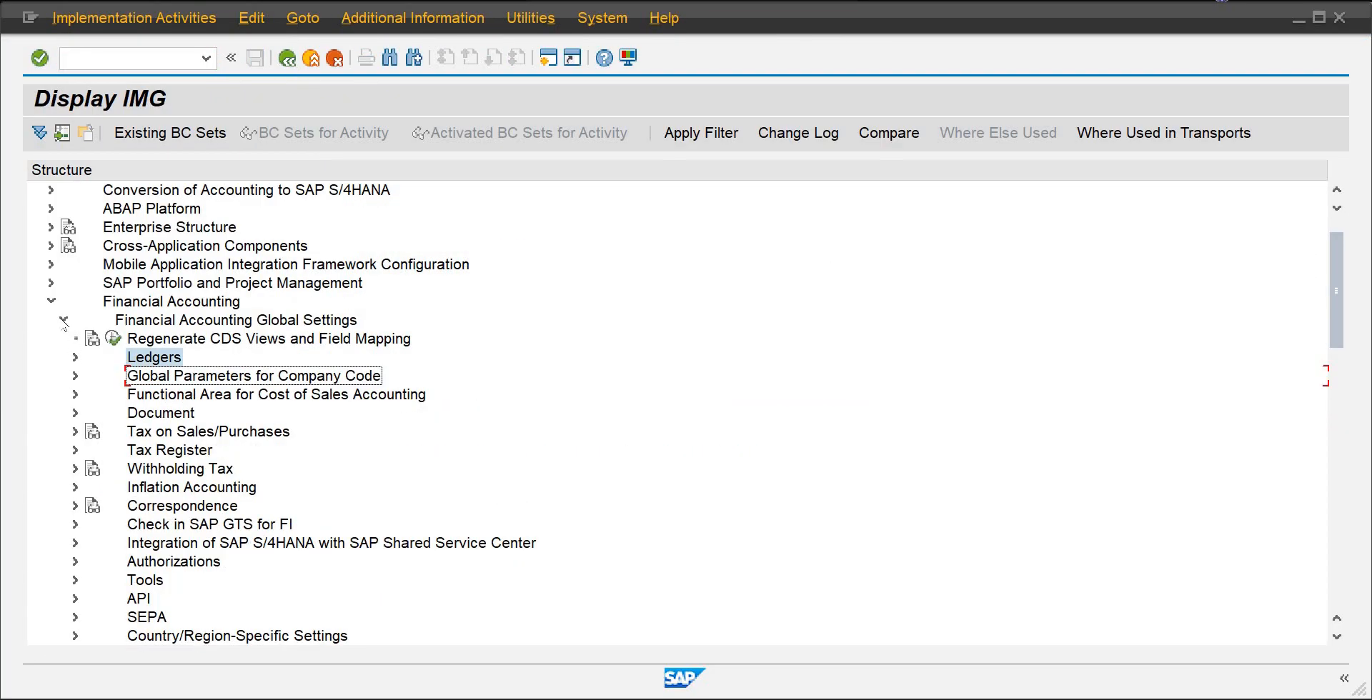
pyautogui.click(63, 320)
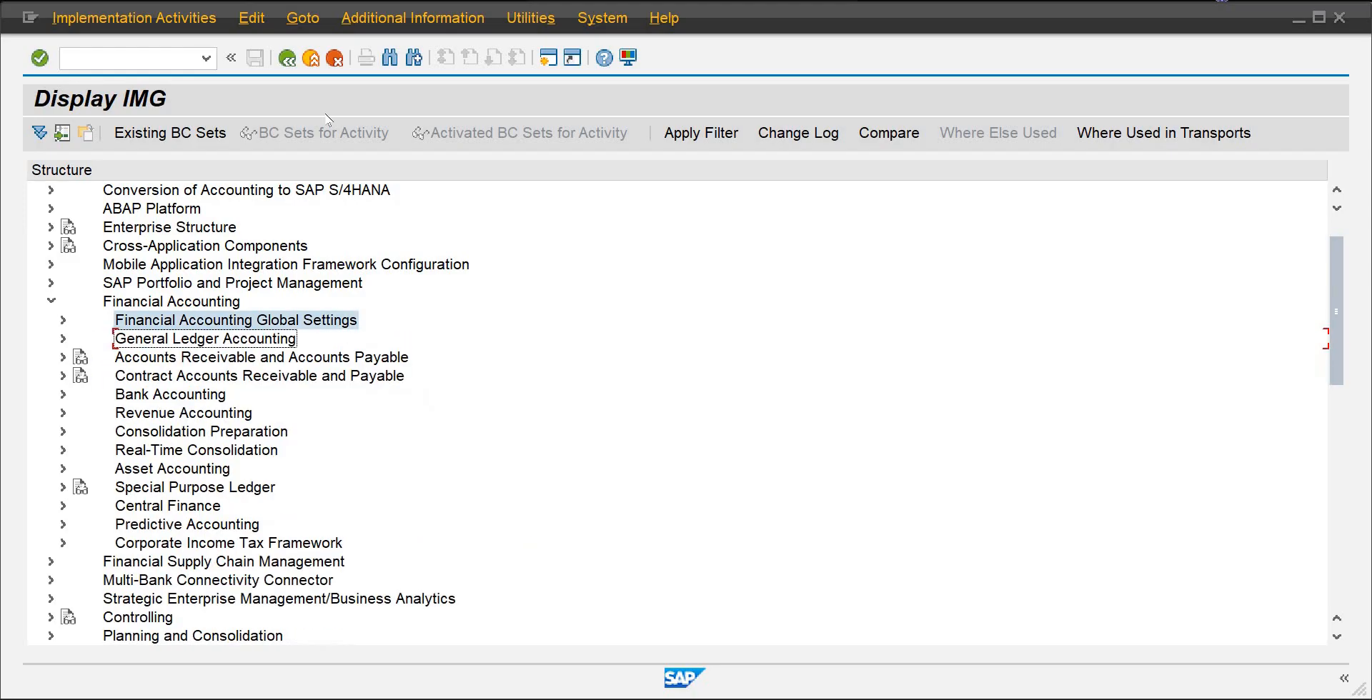
pyautogui.click(50, 303)
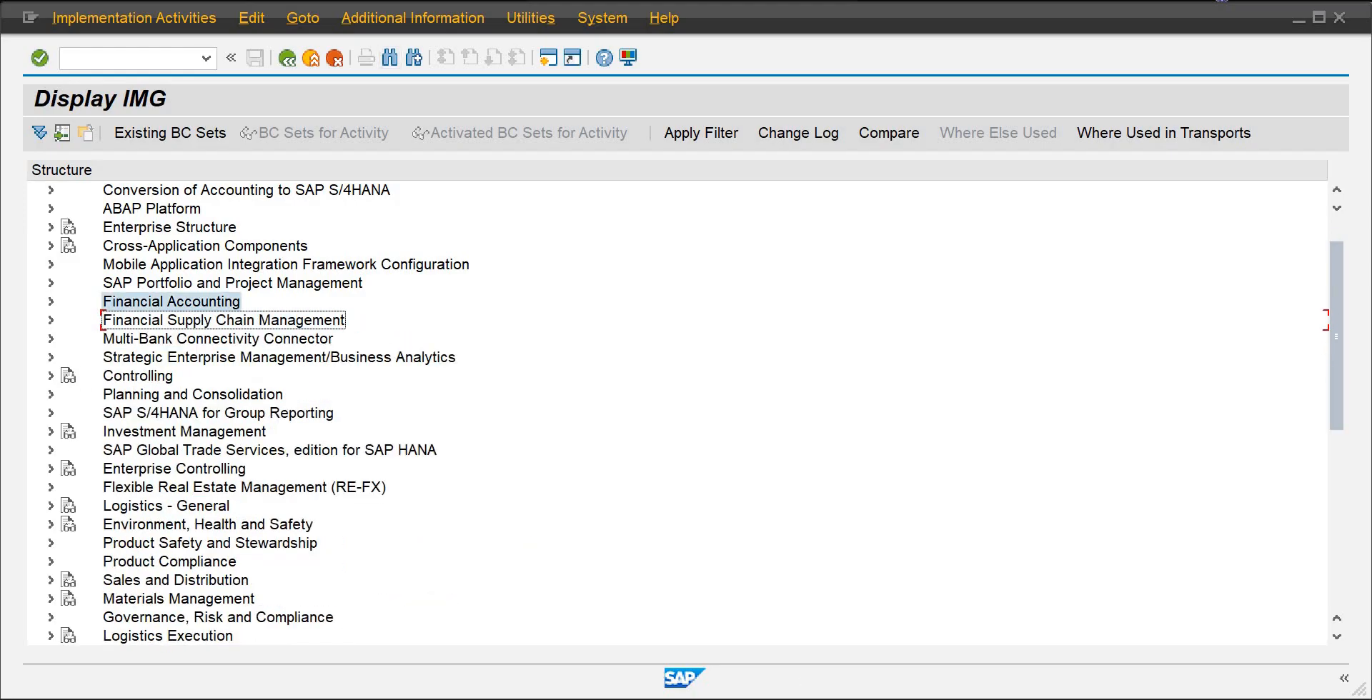
# Step: In SAP Easy Access, expand Logistics, Plant Maintenance, Management of Technical Objects, Environment, Work Centers and Work Center, and select IR01 - Create
pyautogui.hotkey('alt', 'Tab')
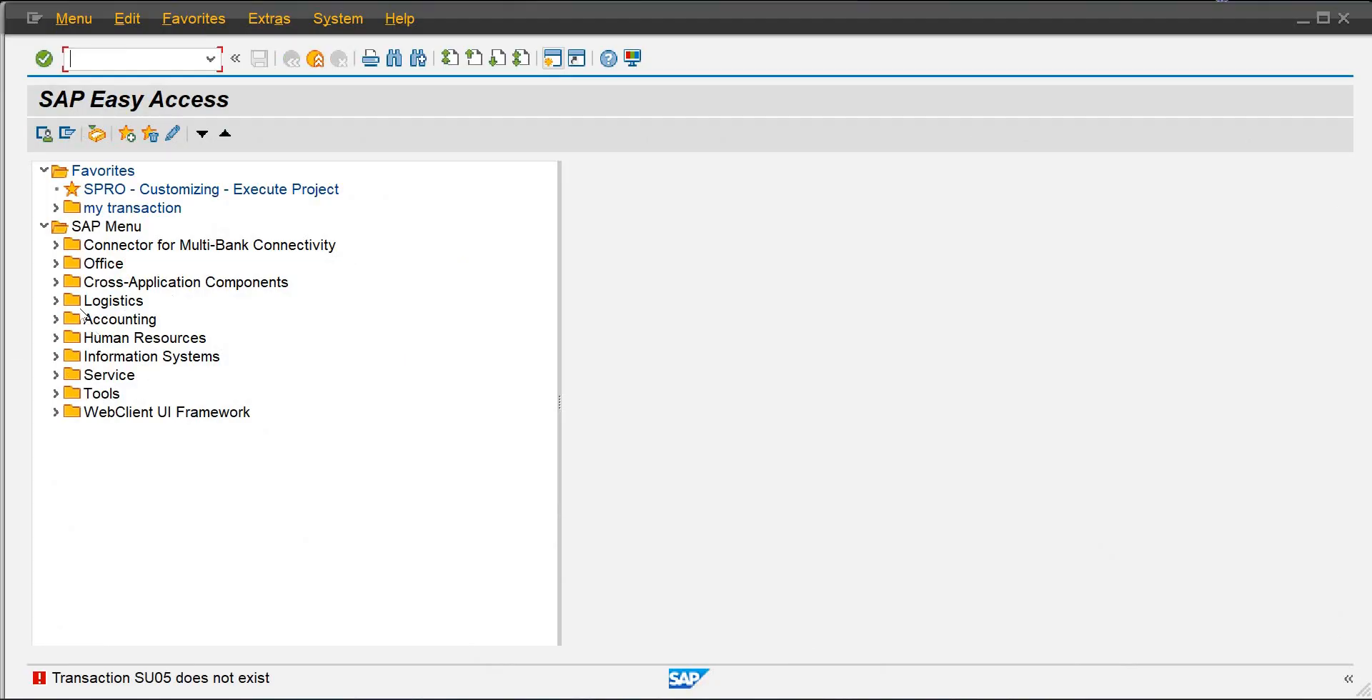
pyautogui.click(56, 301)
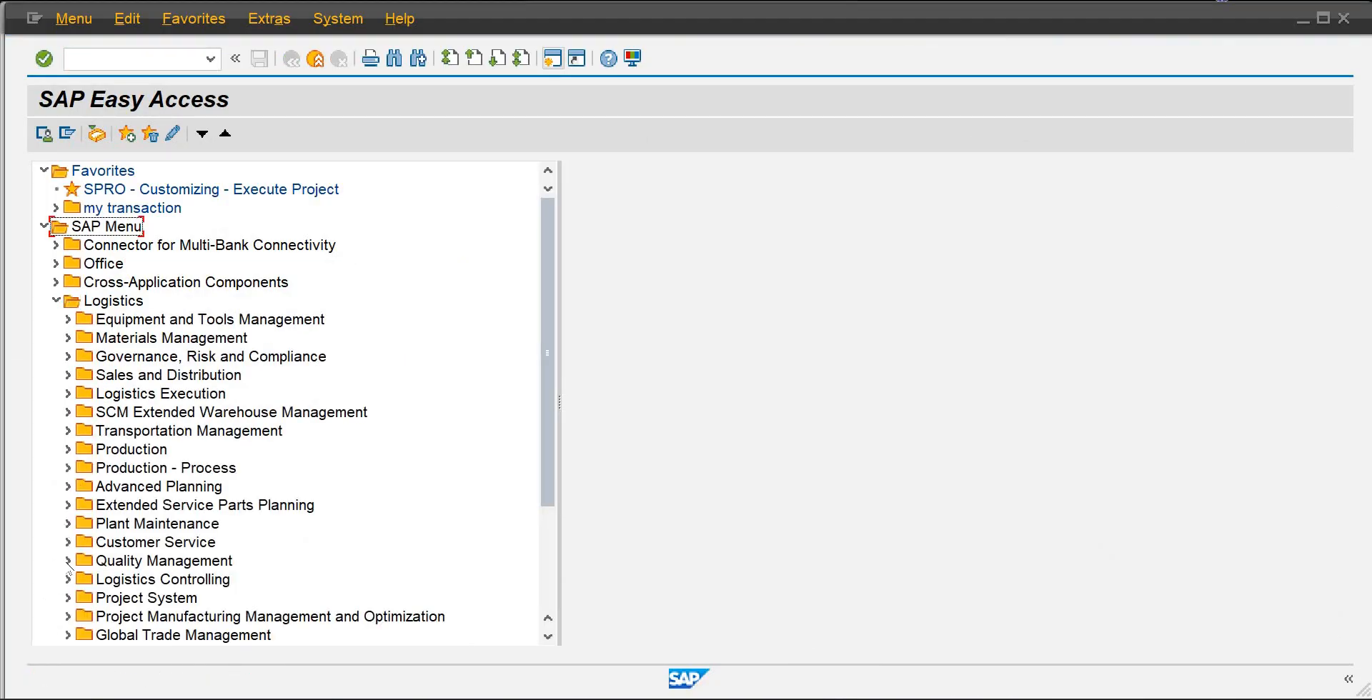
pyautogui.click(67, 524)
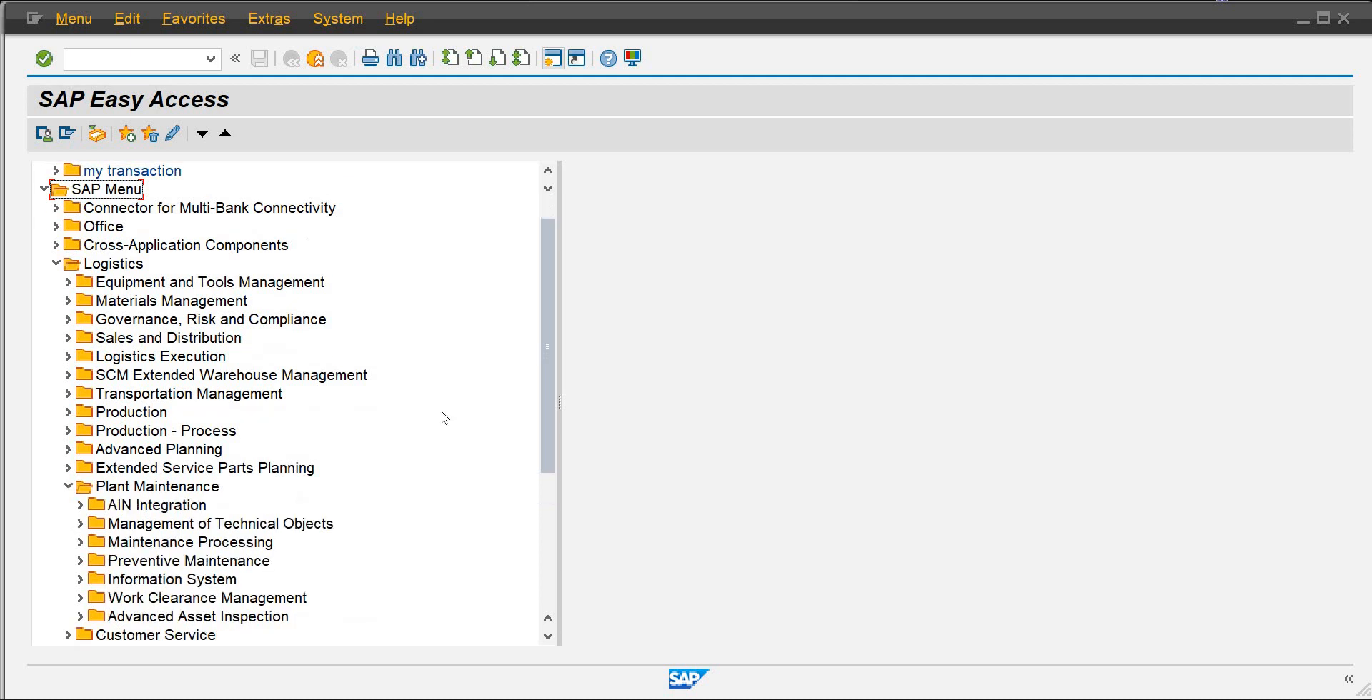
pyautogui.scroll(-3, 544, 375)
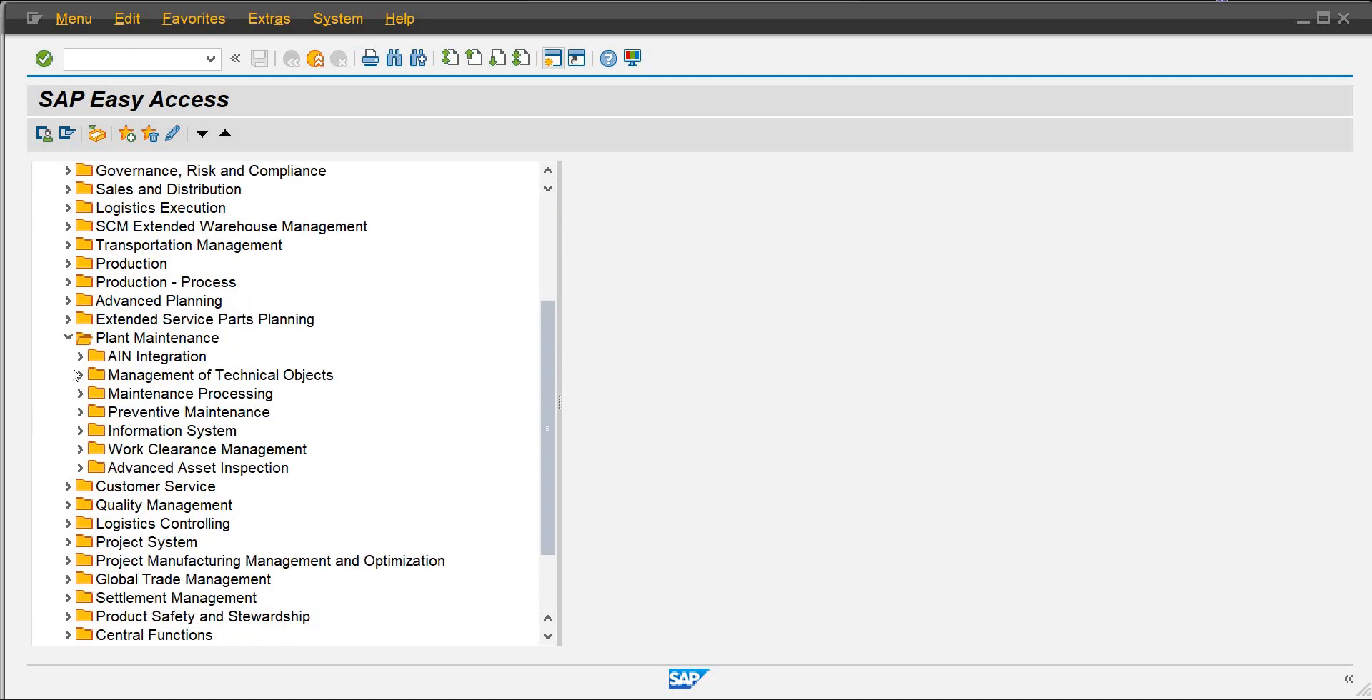
pyautogui.click(79, 375)
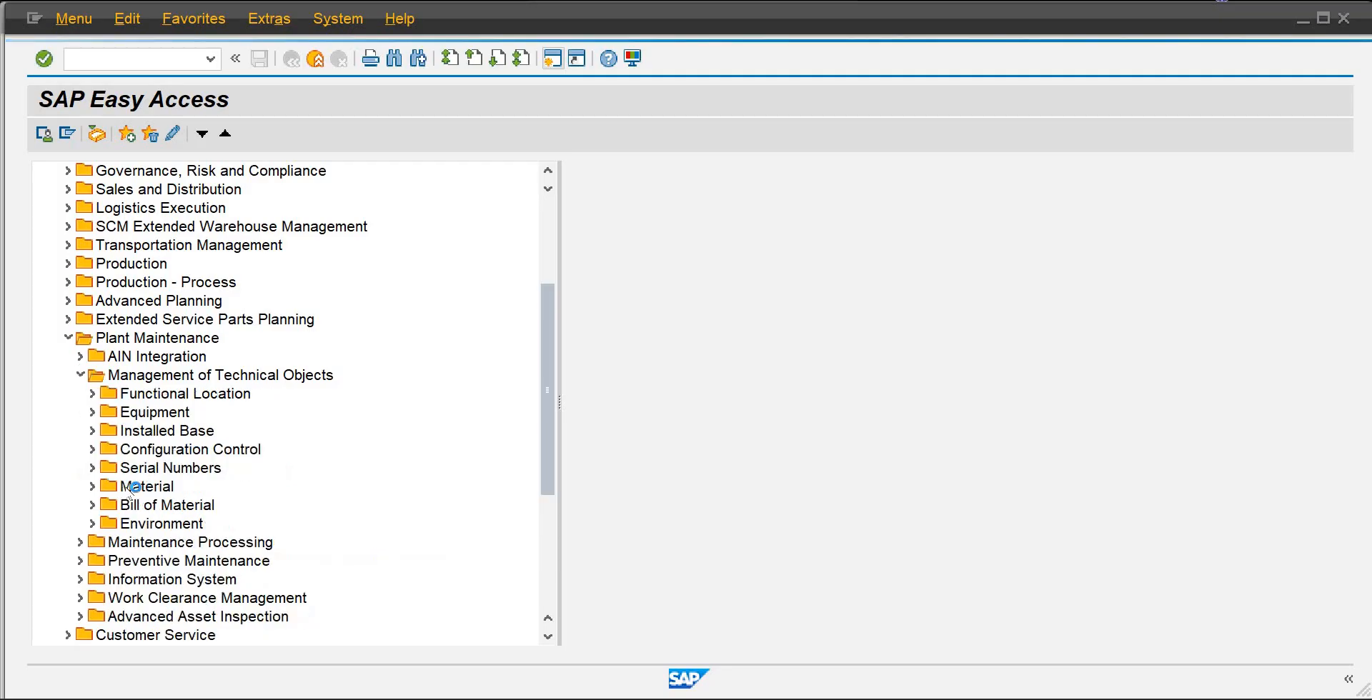
pyautogui.click(93, 524)
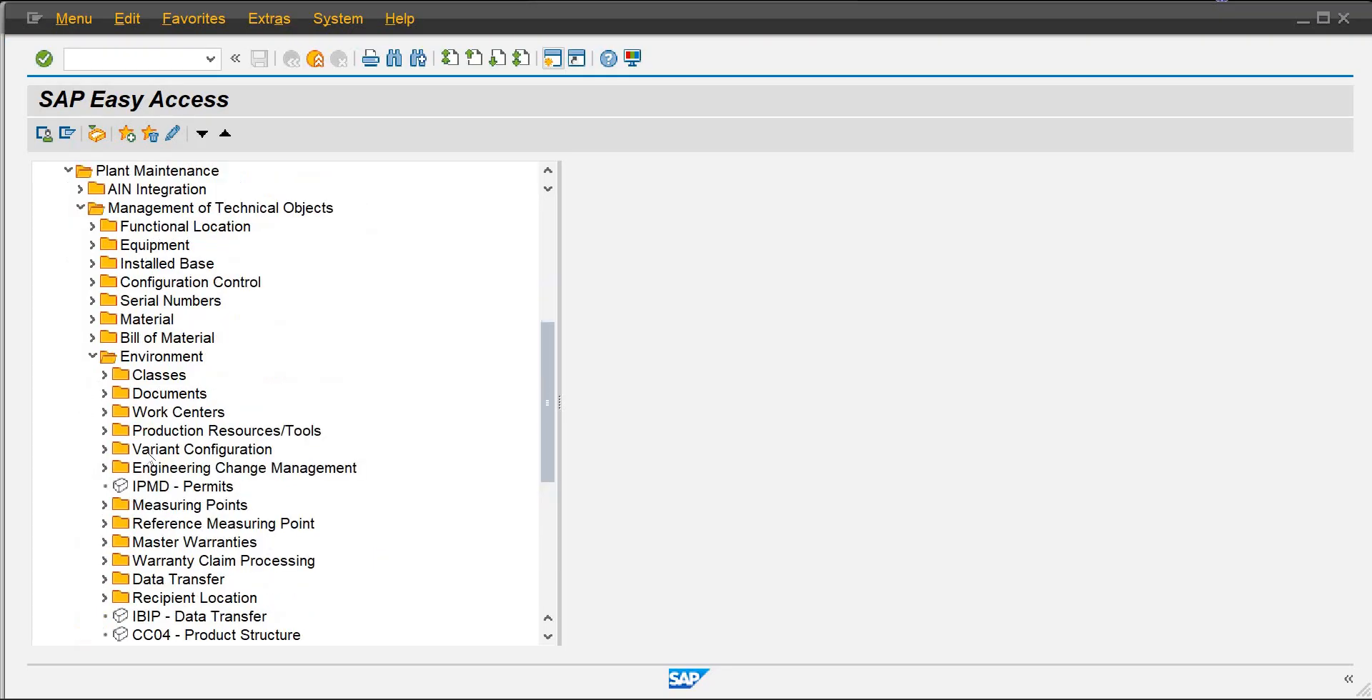
pyautogui.click(104, 413)
pyautogui.click(117, 430)
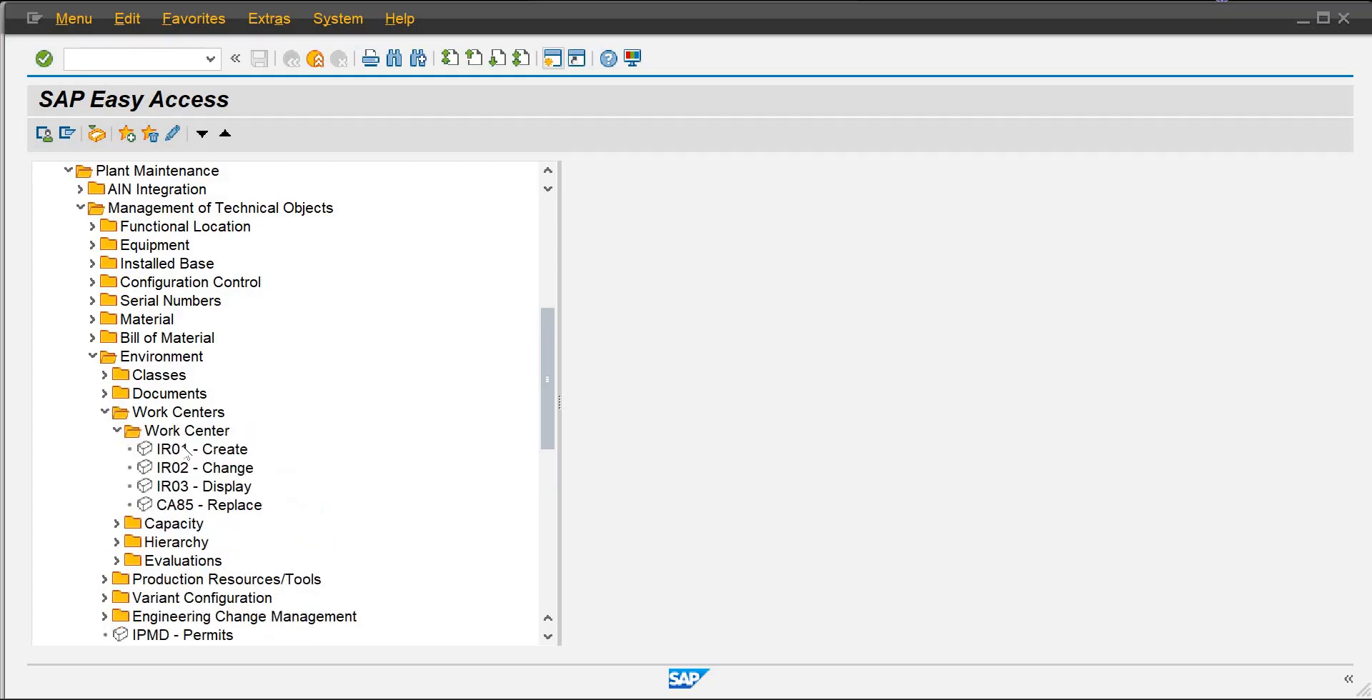
pyautogui.click(186, 451)
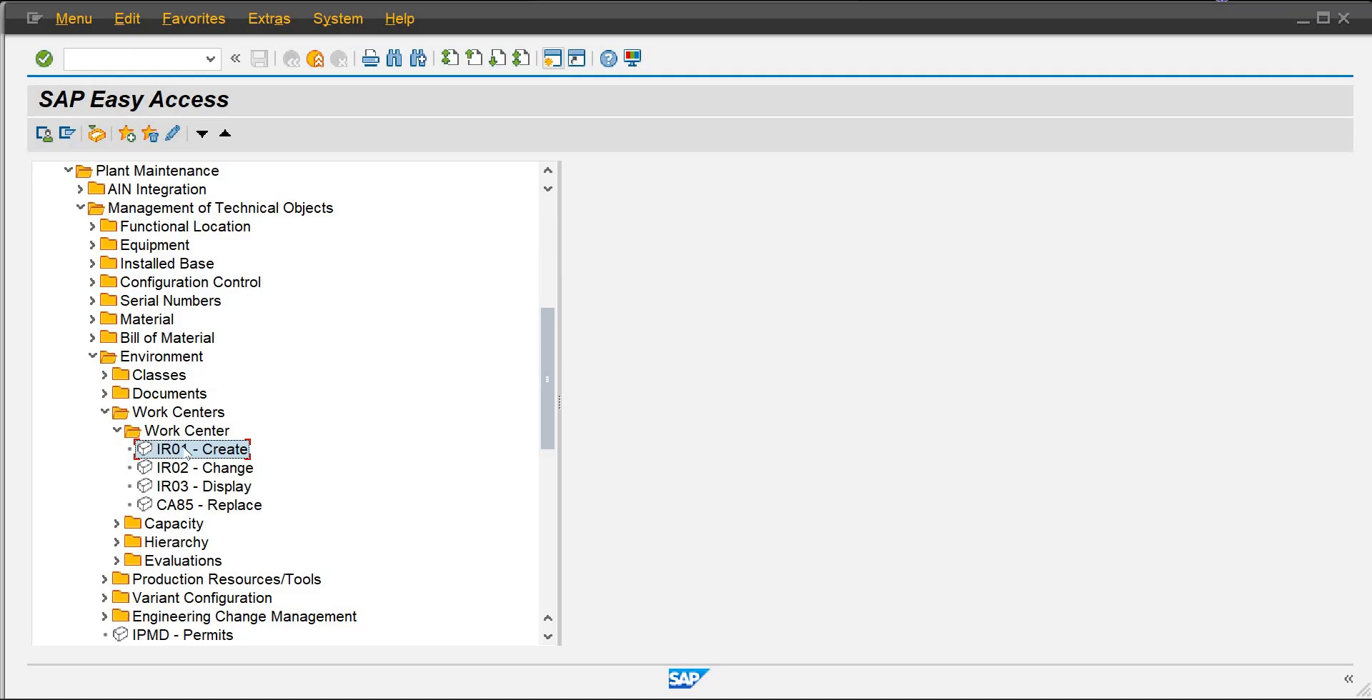
# Step: Examine the Functional Location and Equipment folders and the other entries under Management of Technical Objects
pyautogui.click(157, 227)
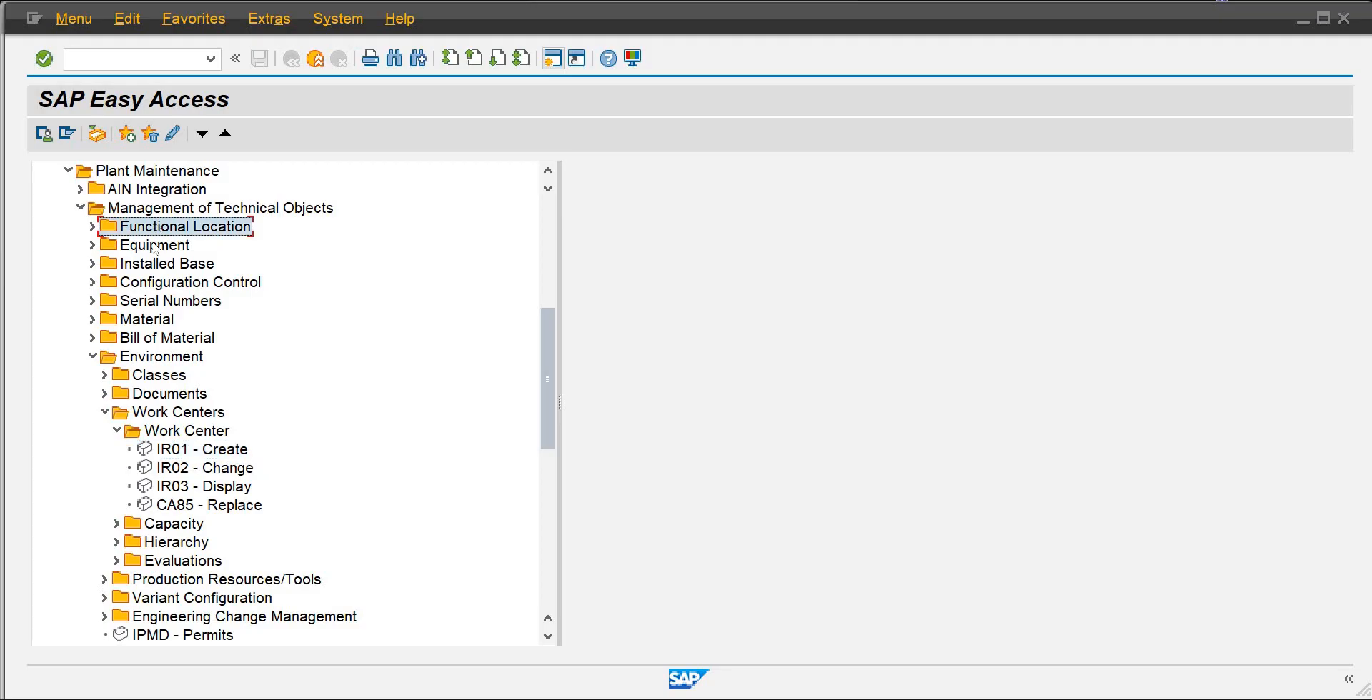
pyautogui.click(155, 246)
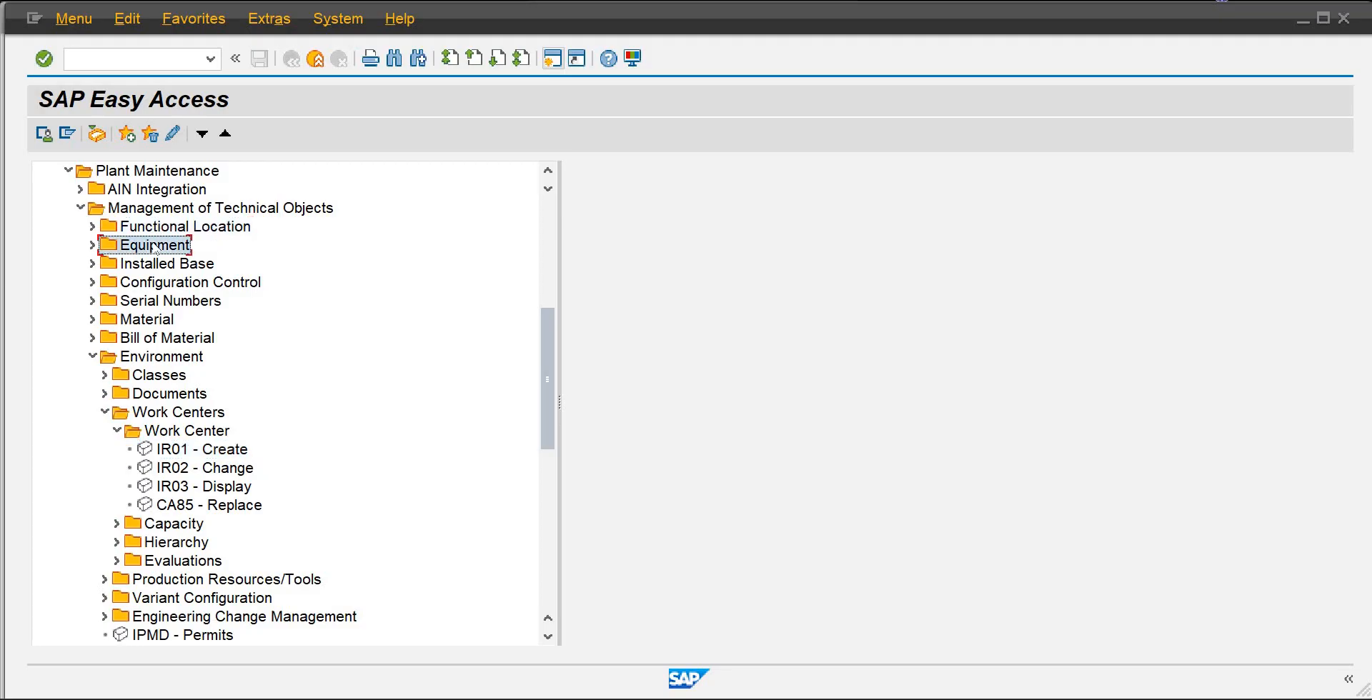
pyautogui.click(158, 209)
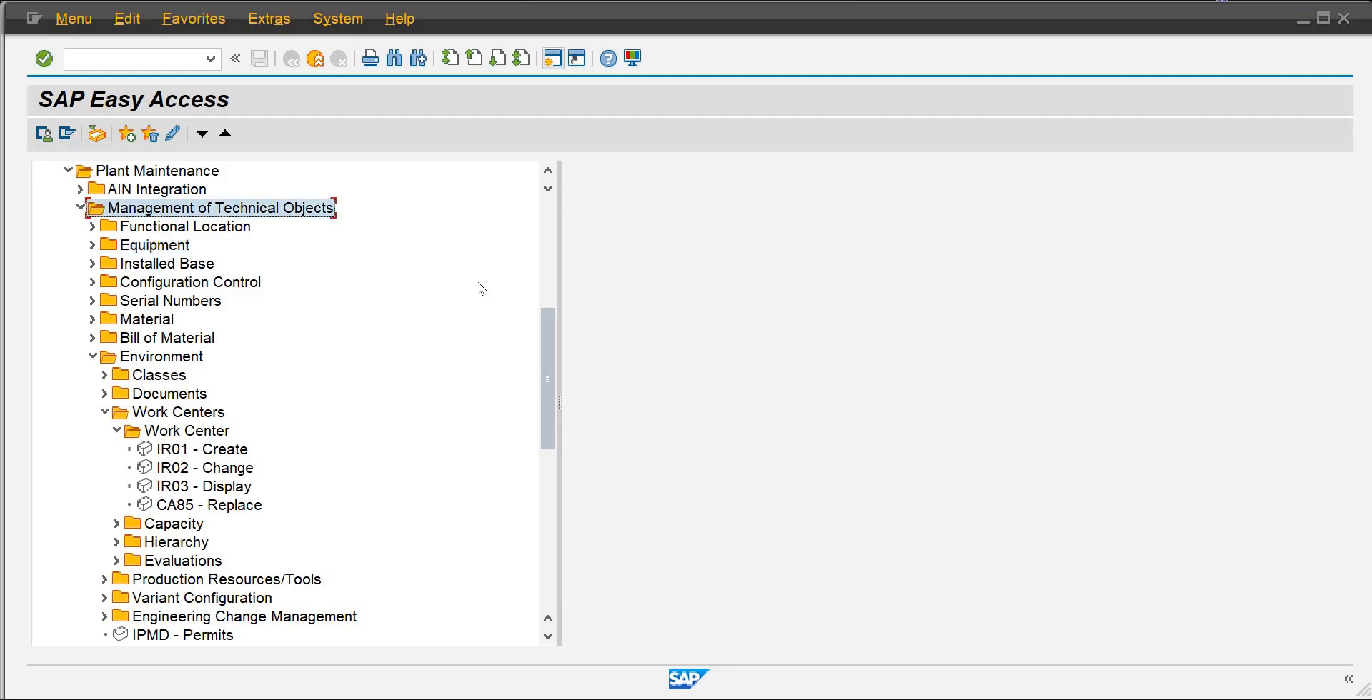
pyautogui.moveTo(543, 334); pyautogui.dragTo(542, 375)
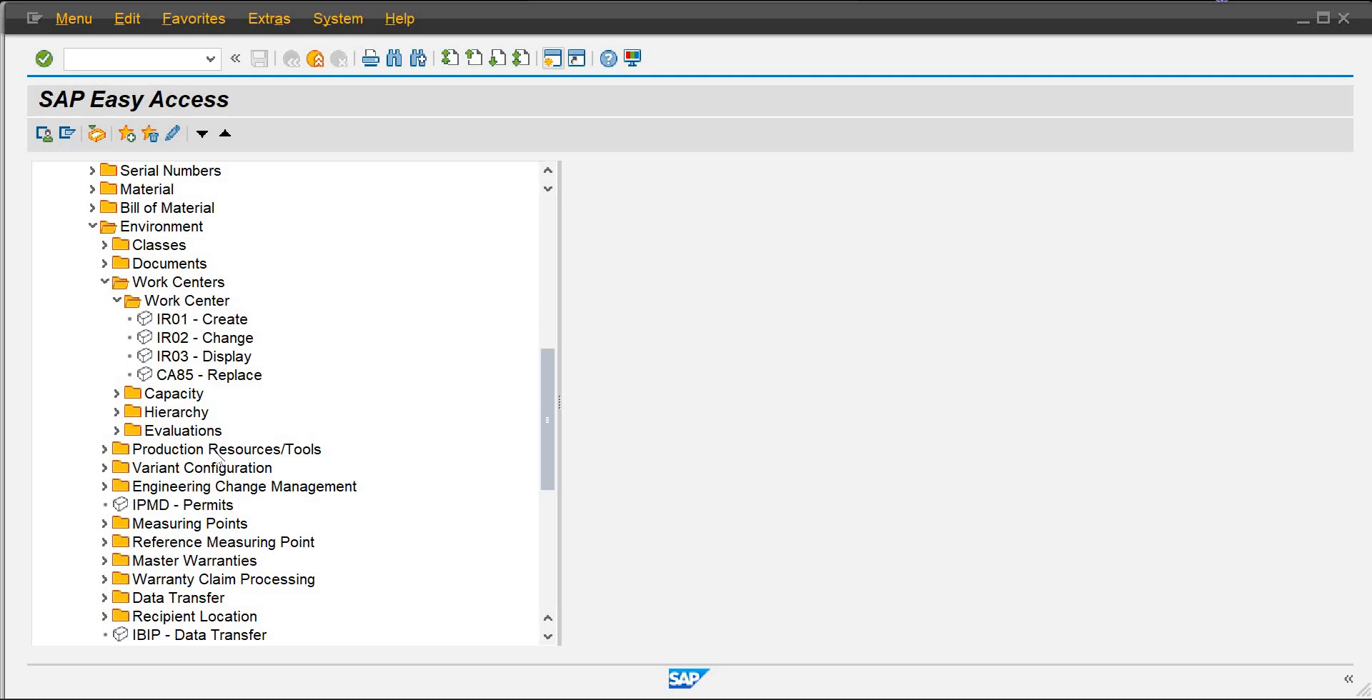
pyautogui.click(219, 456)
# Step: Collapse the Environment folder, then point out Maintenance Processing and Functional Location within Plant Maintenance
pyautogui.click(93, 227)
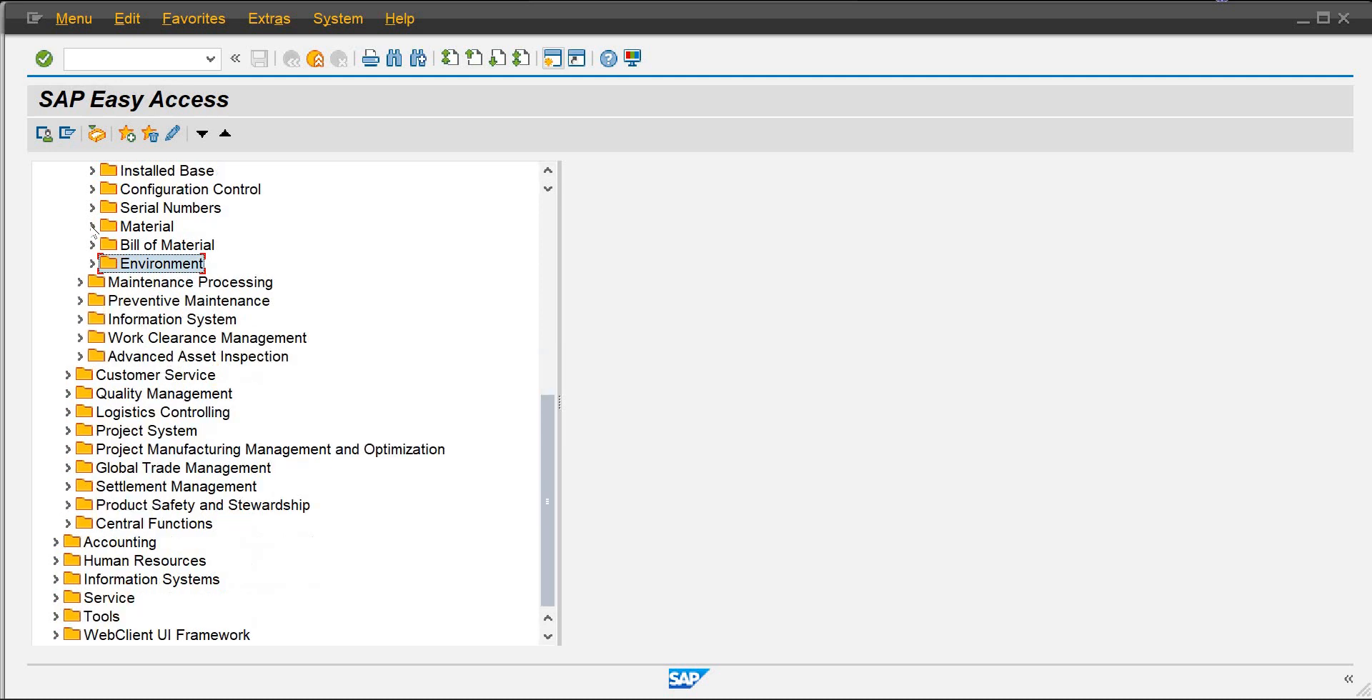
pyautogui.click(157, 283)
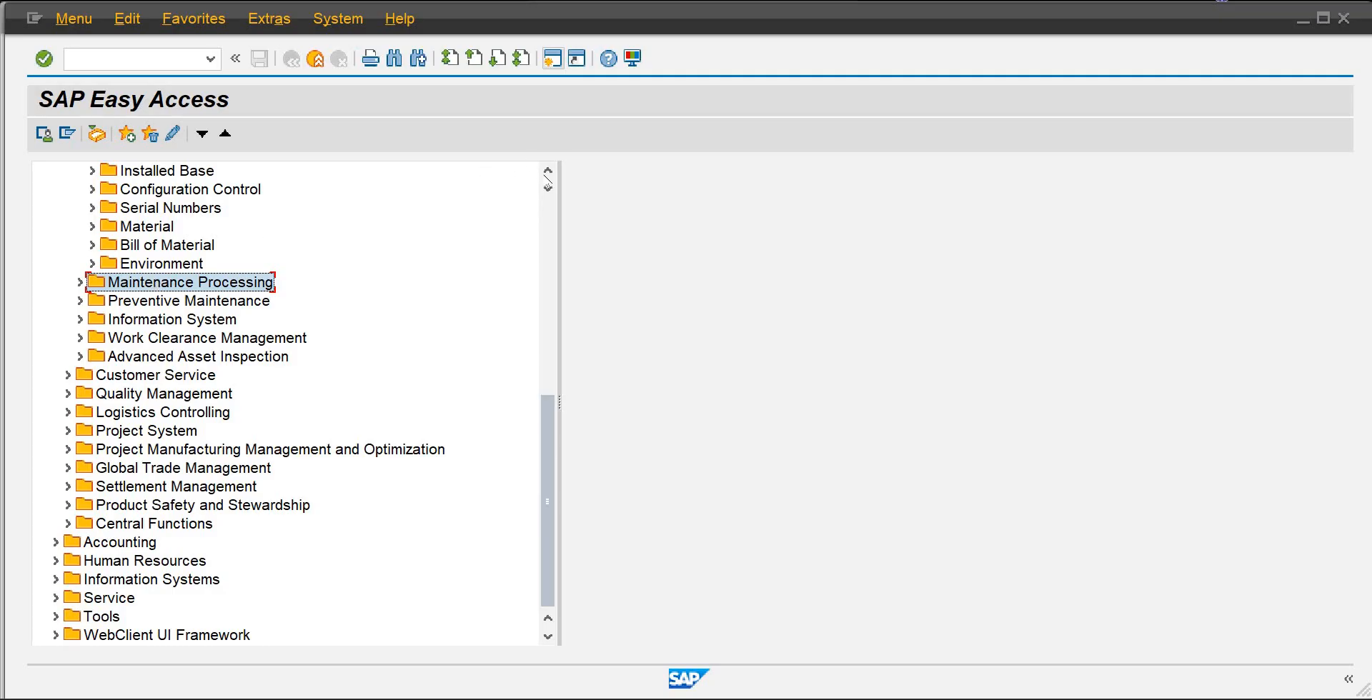
pyautogui.click(548, 174)
pyautogui.click(547, 174)
pyautogui.click(547, 174)
pyautogui.click(547, 174)
pyautogui.click(547, 174)
pyautogui.click(548, 174)
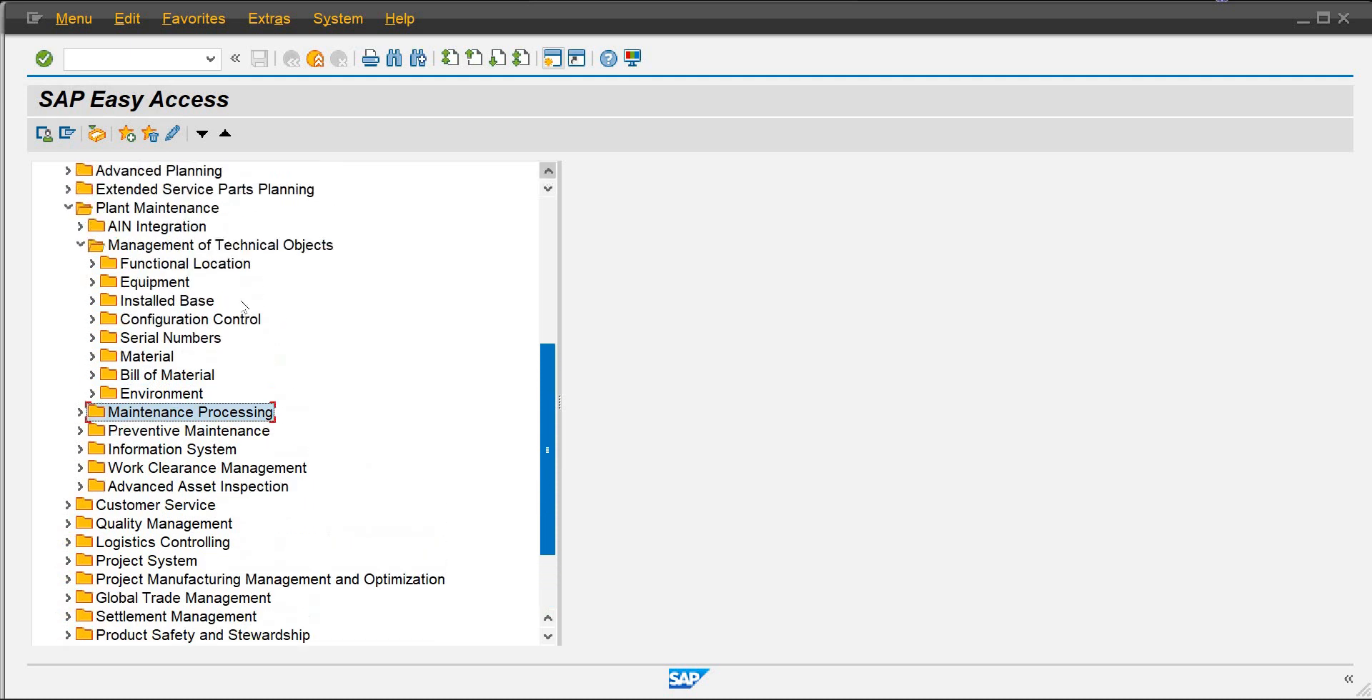
pyautogui.click(175, 264)
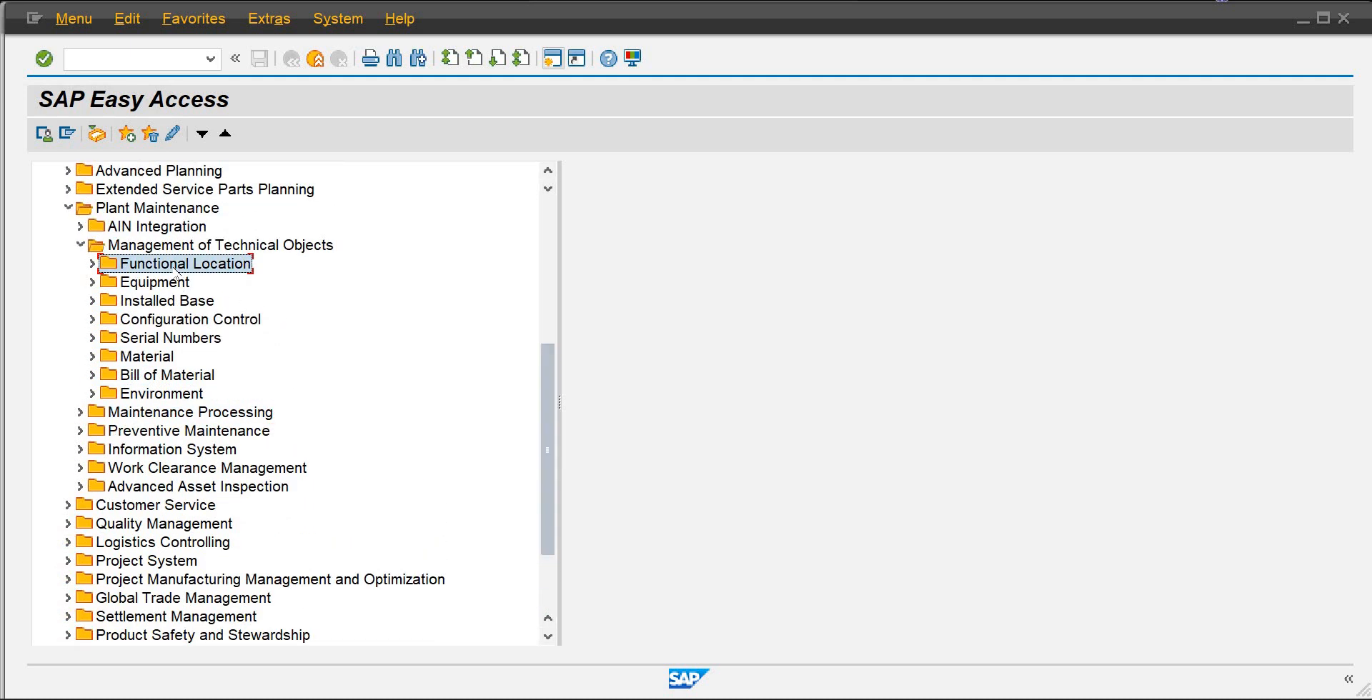
# Step: Expand the Environment folder under Management of Technical Objects and select IR01 - Create under Work Center
pyautogui.click(92, 394)
pyautogui.click(187, 303)
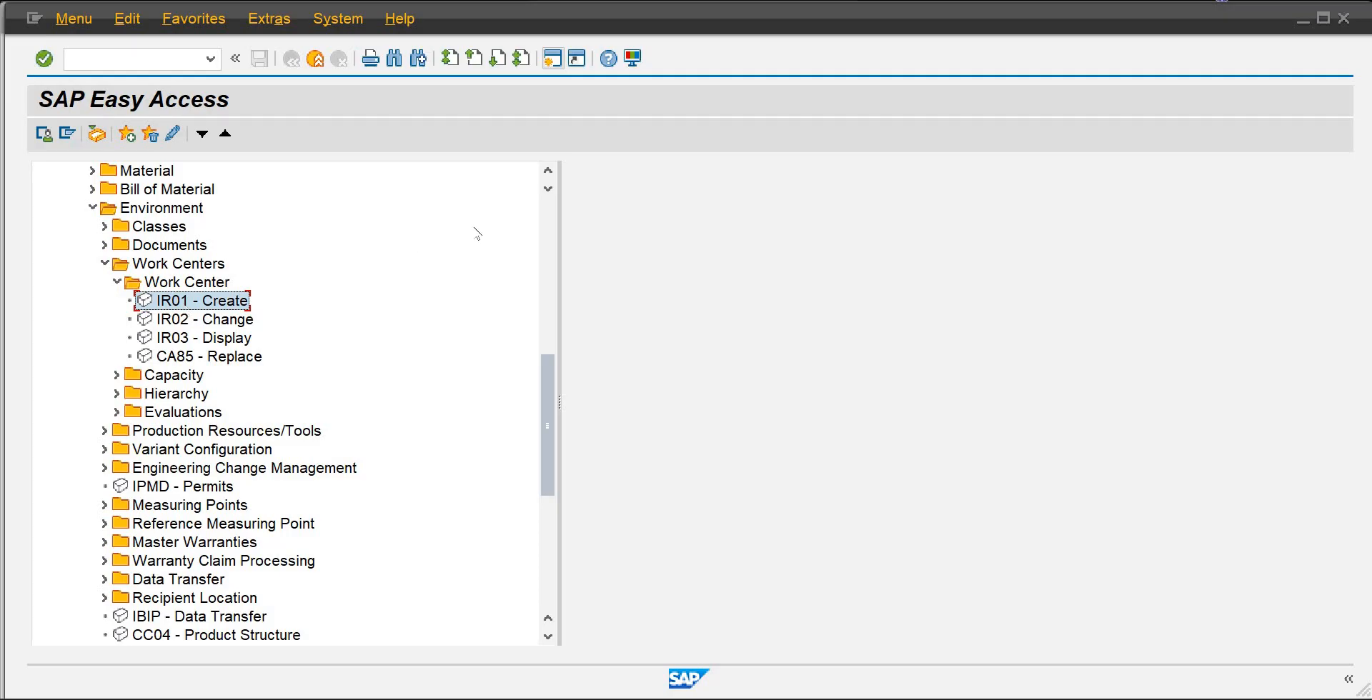
pyautogui.scroll(3, 554, 173)
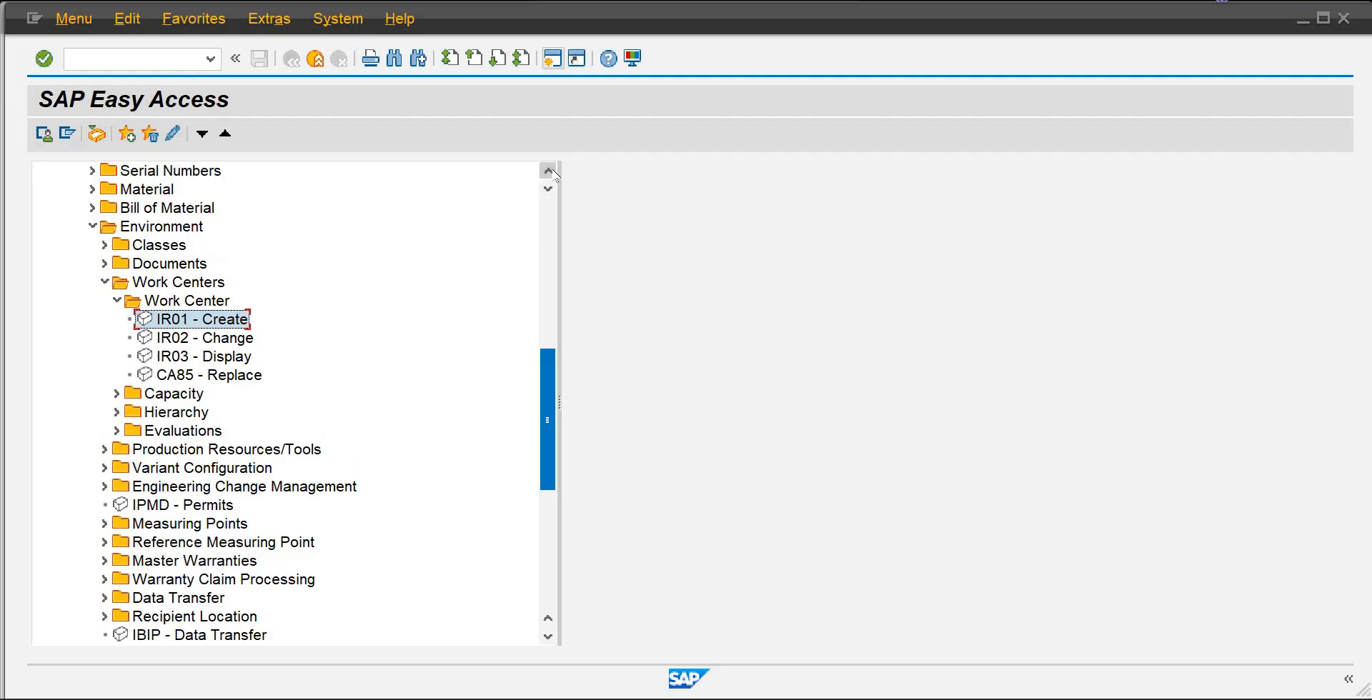
pyautogui.click(554, 172)
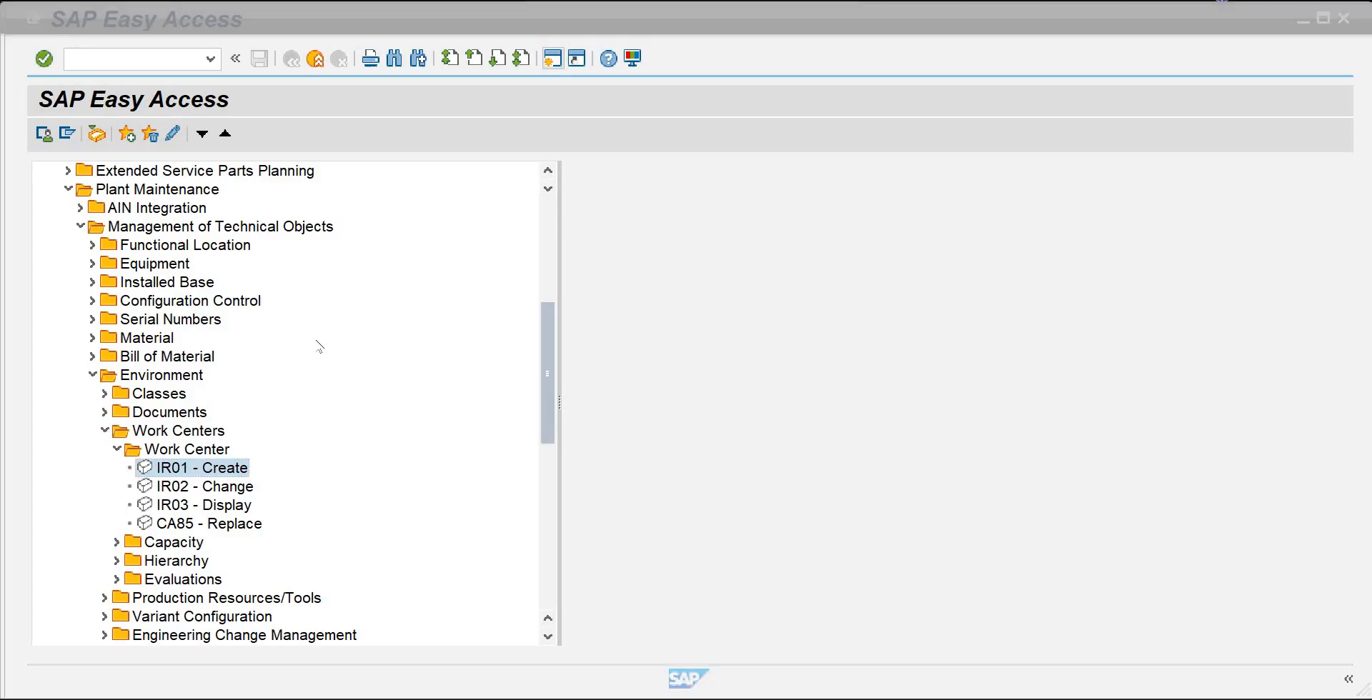
pyautogui.click(170, 475)
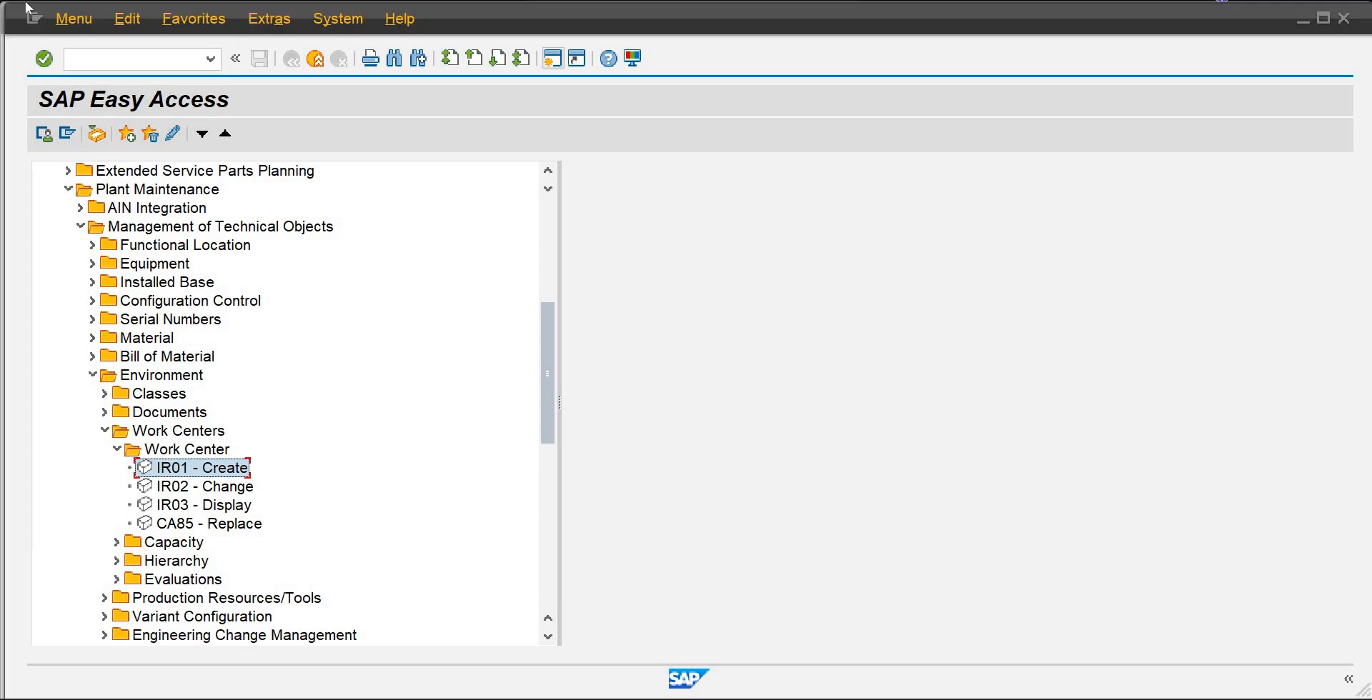
# Step: Switch to the Word checklist of basic configuration topics to review it, and return to SAP Easy Access
pyautogui.click(32, 17)
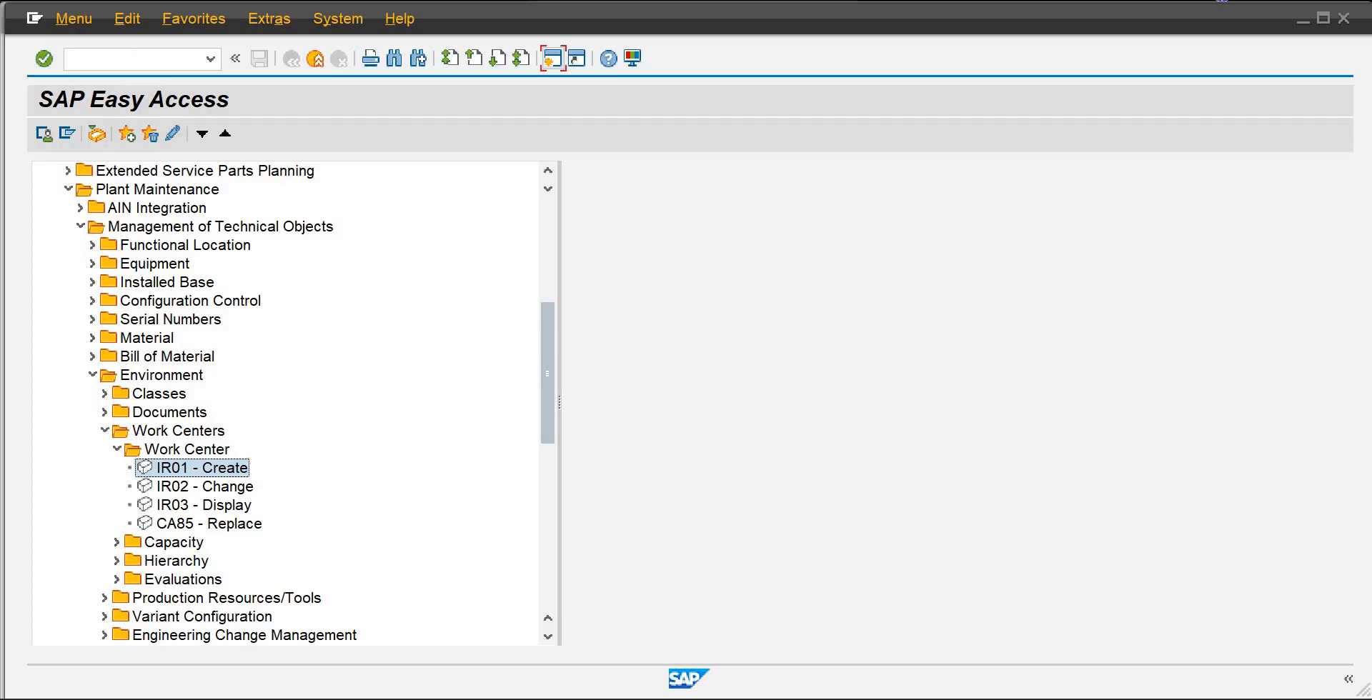
pyautogui.click(20, 230)
pyautogui.click(990, 649)
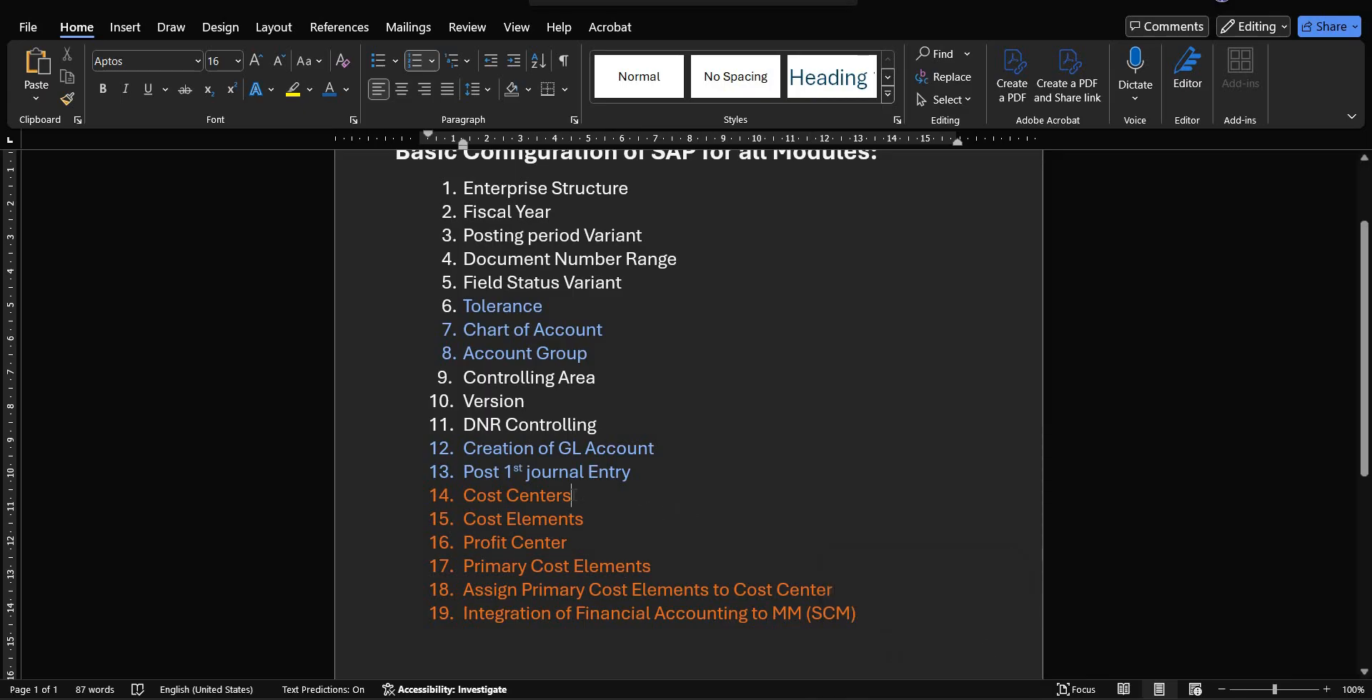
pyautogui.moveTo(922, 699)
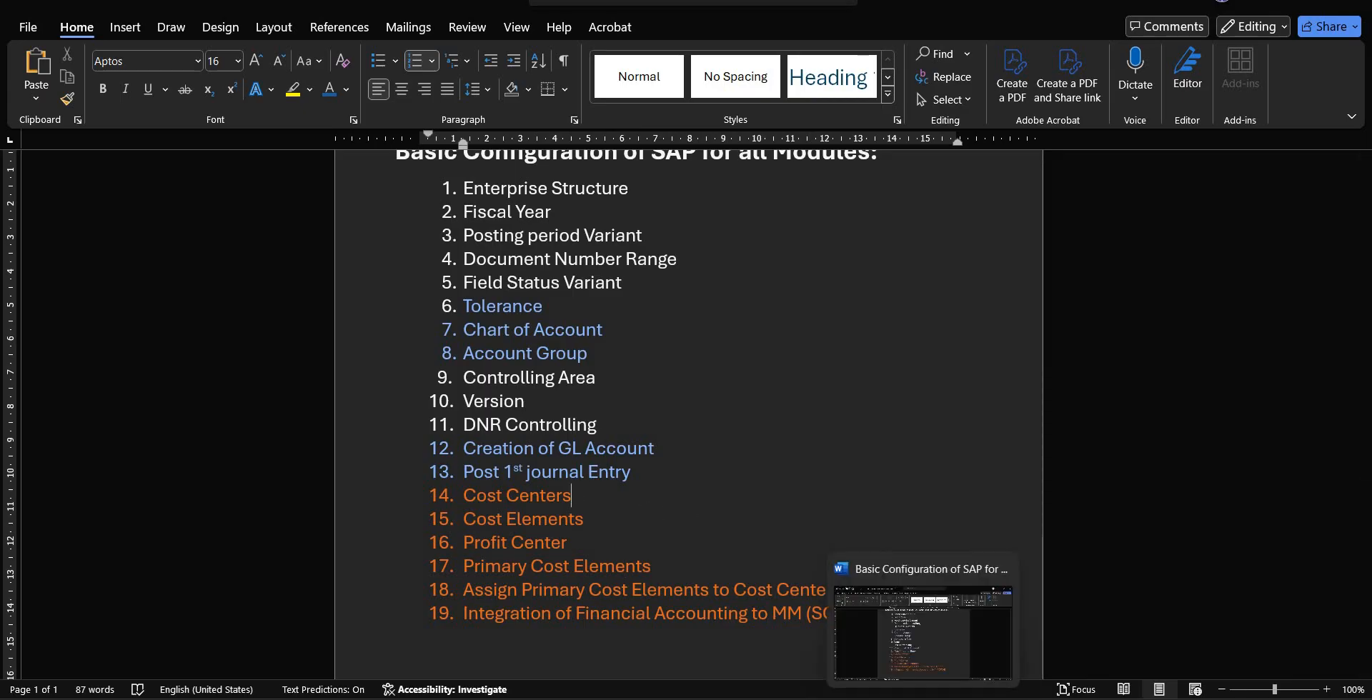
pyautogui.moveTo(805, 697)
pyautogui.click(857, 653)
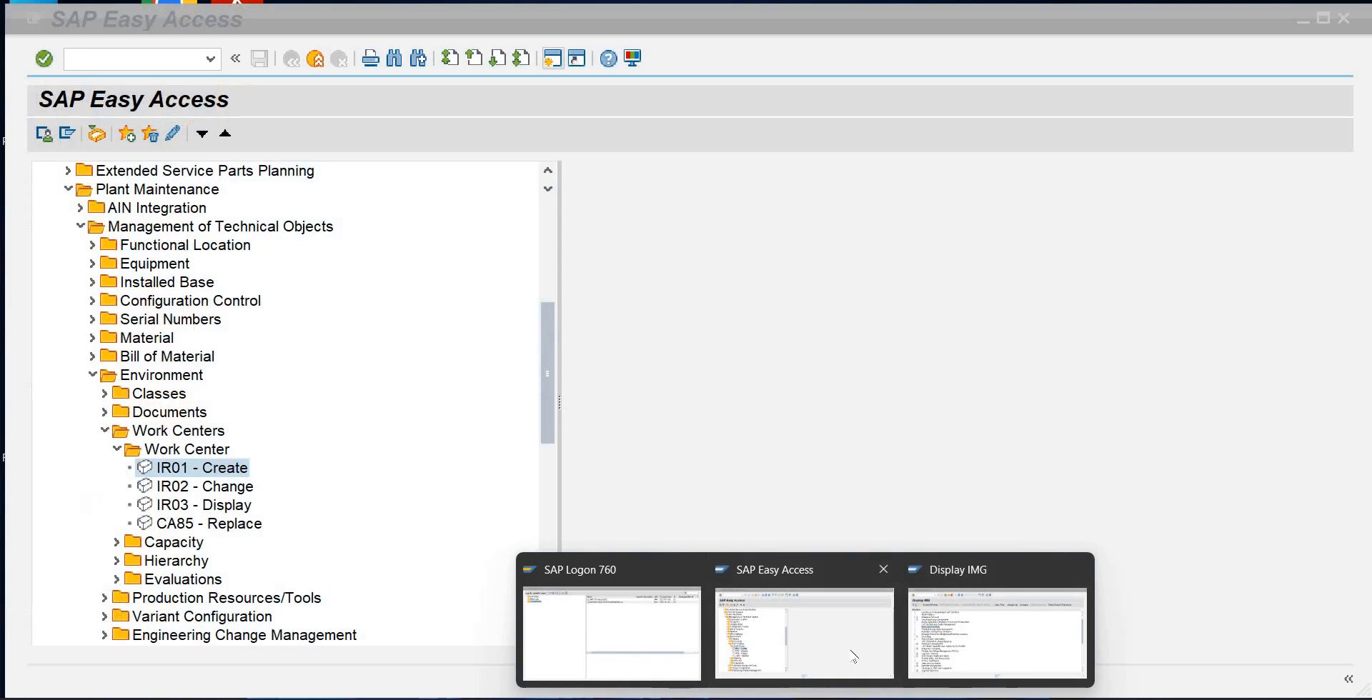
pyautogui.click(852, 656)
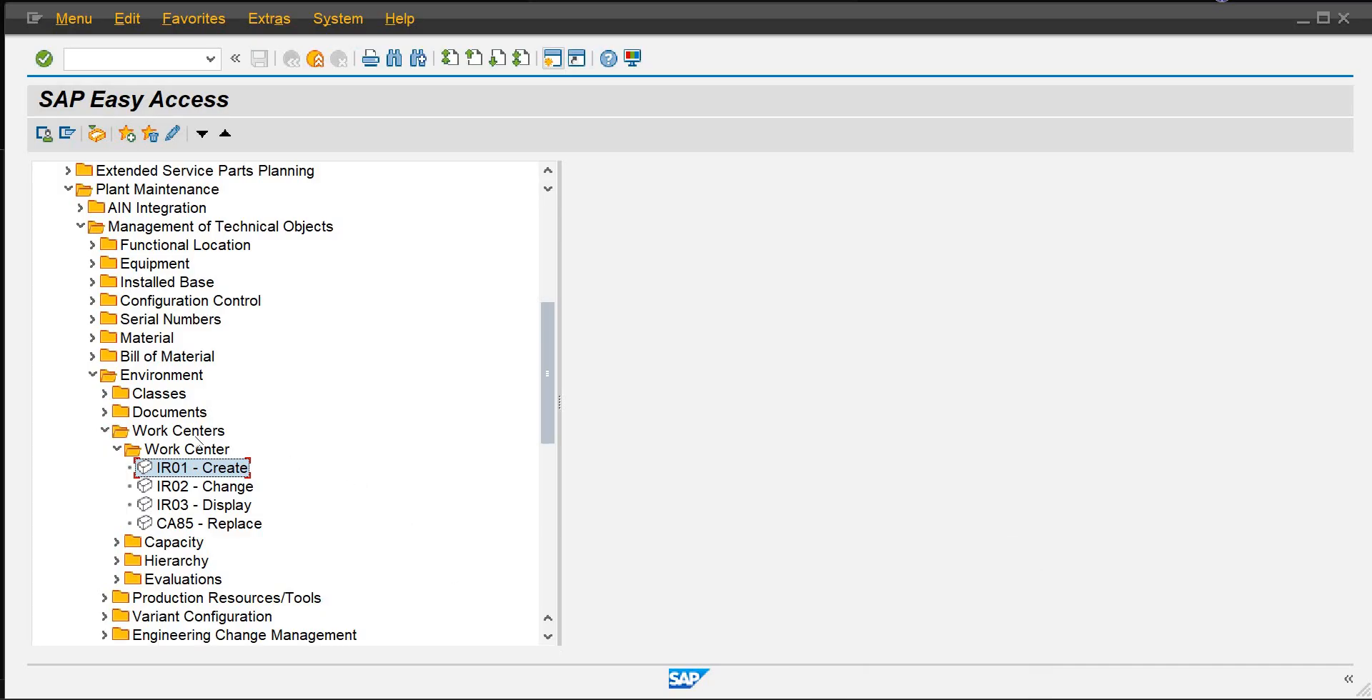
# Step: Point out the Work Center and Functional Location folders under Management of Technical Objects
pyautogui.click(190, 451)
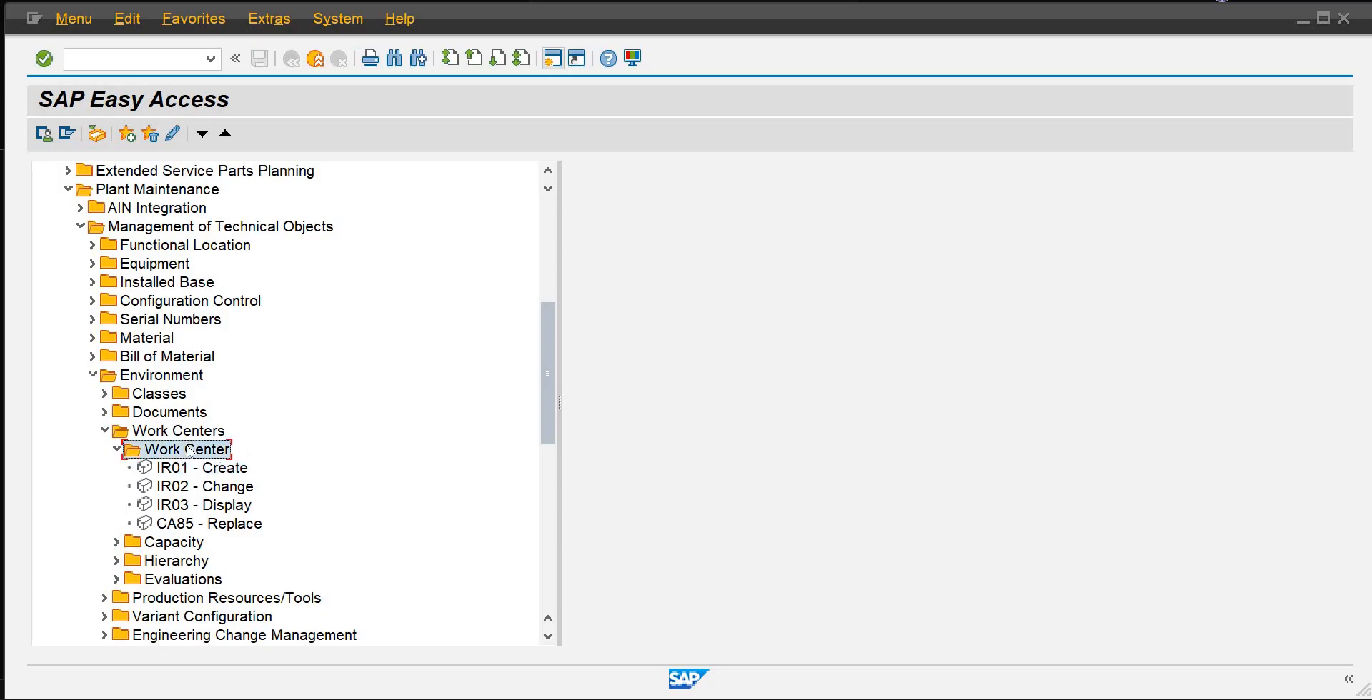
pyautogui.click(182, 248)
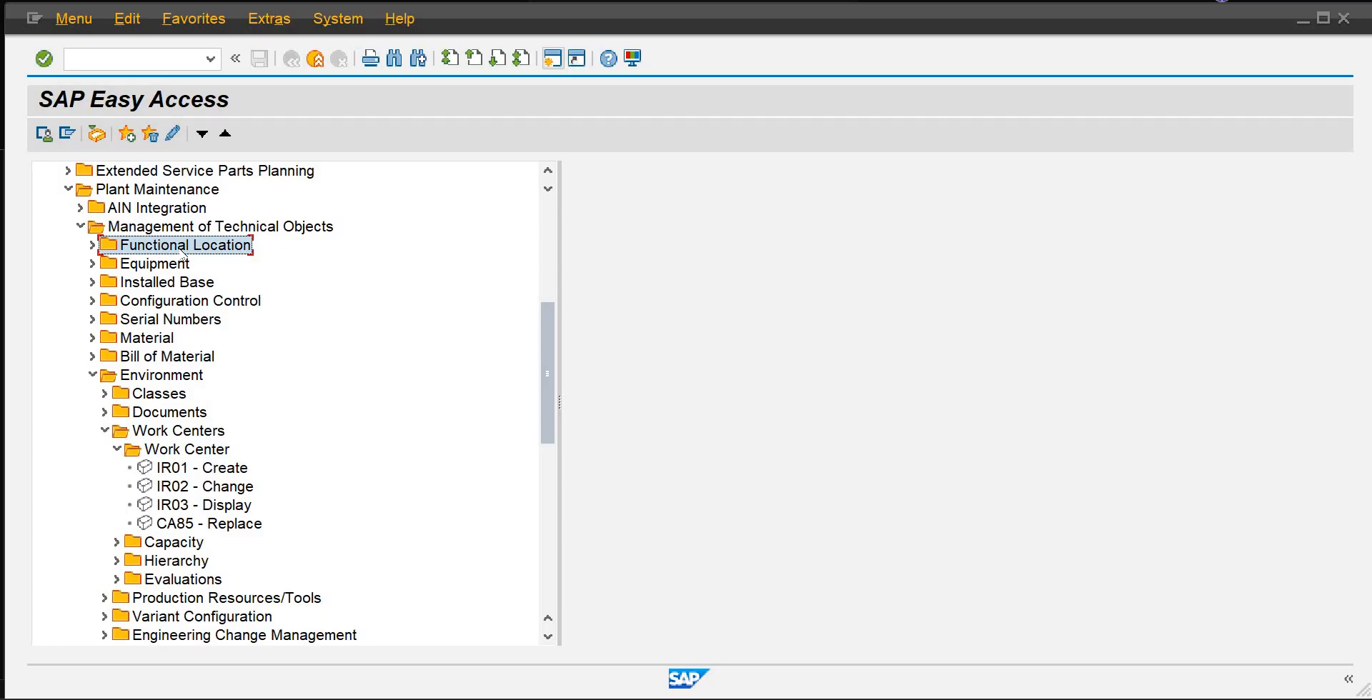
pyautogui.click(199, 456)
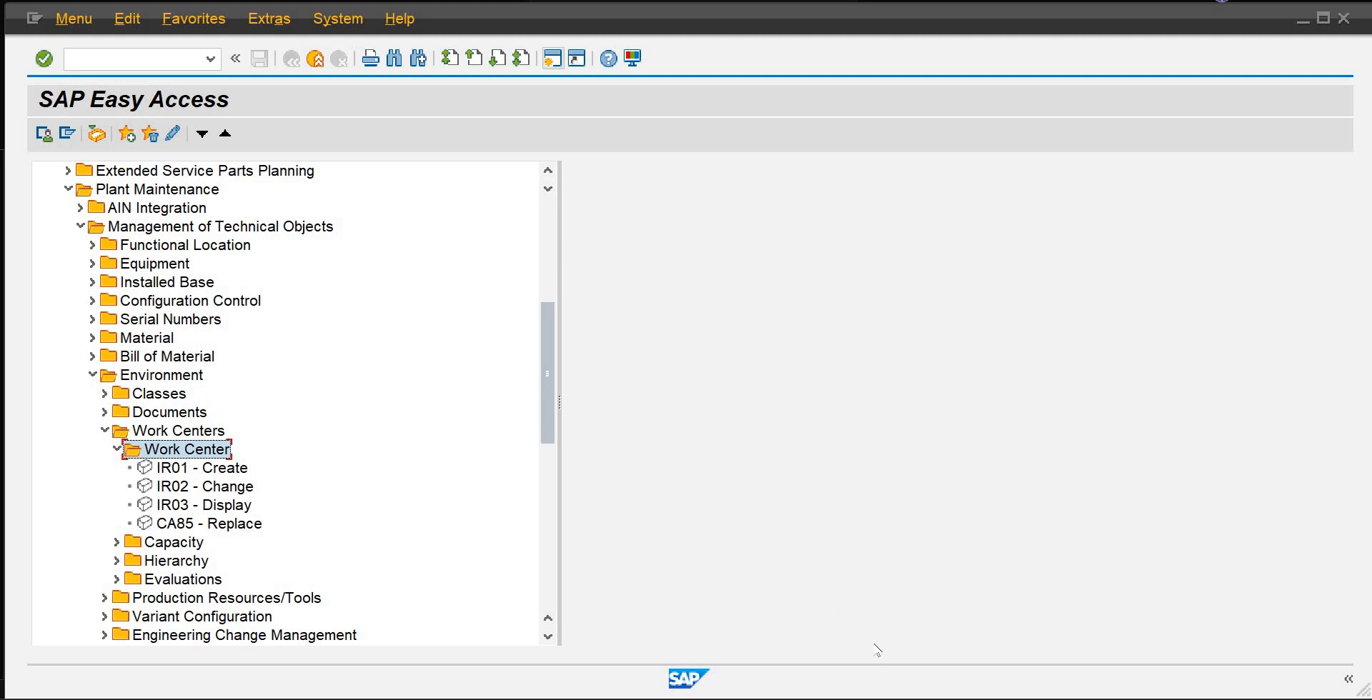
pyautogui.click(214, 469)
pyautogui.click(206, 455)
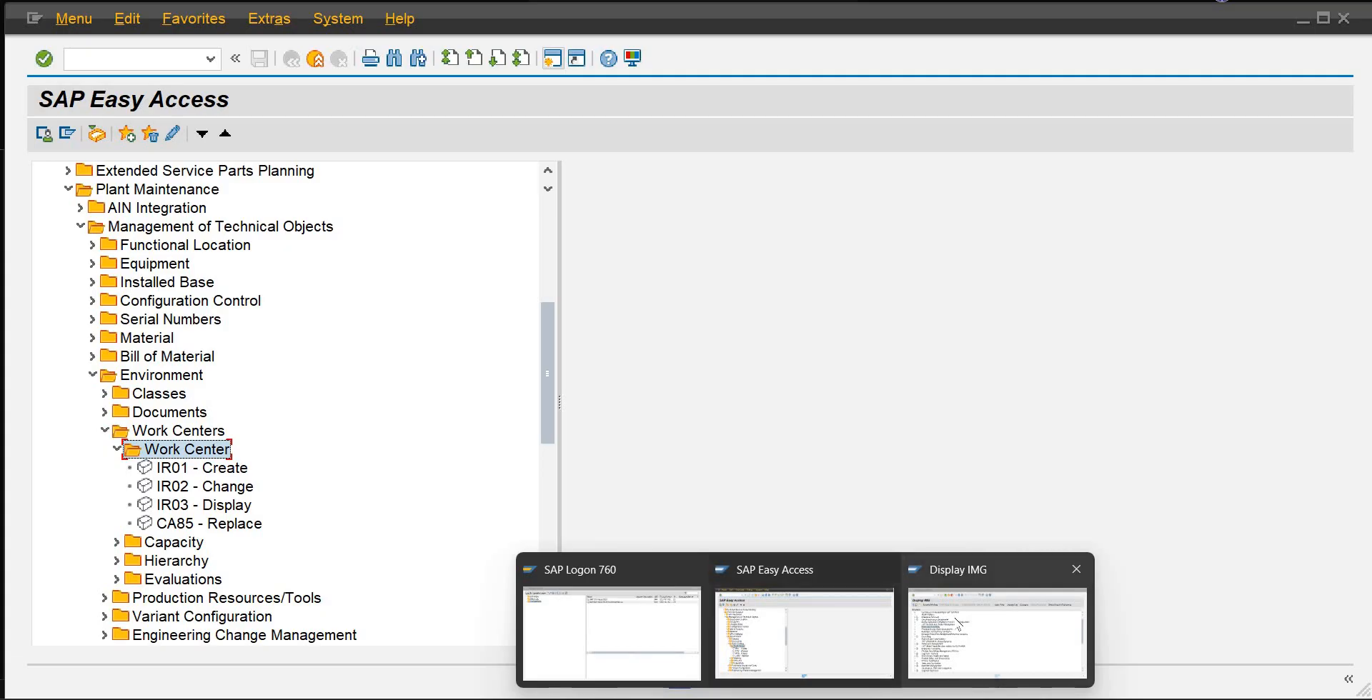
# Step: Compare the Display IMG configuration structure with the Plant Maintenance menu in SAP Easy Access
pyautogui.click(958, 624)
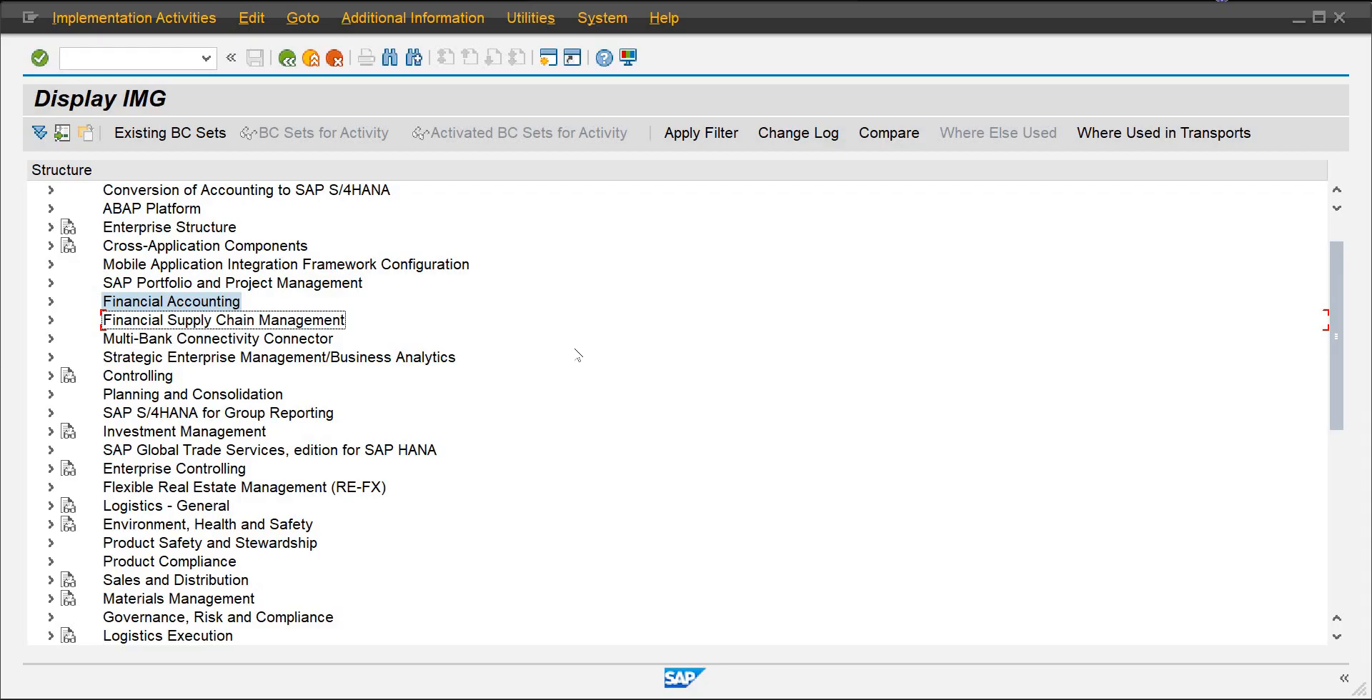
pyautogui.moveTo(762, 695)
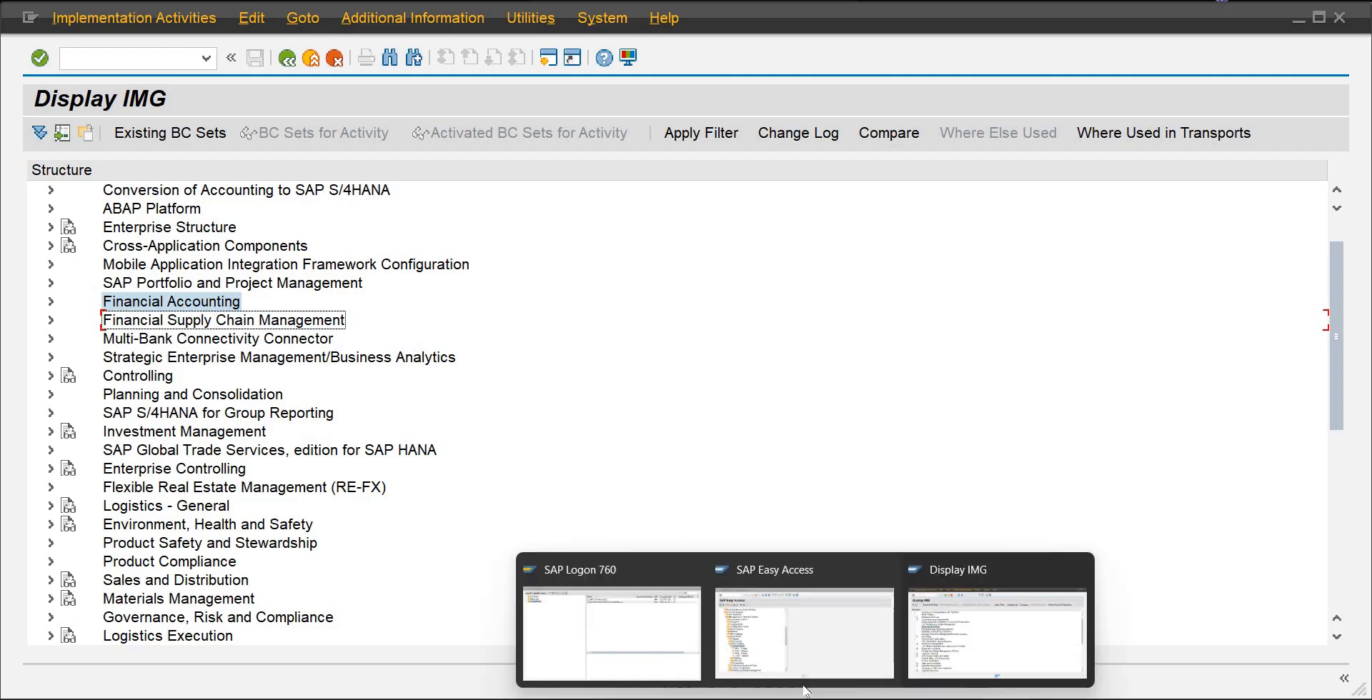
pyautogui.click(814, 652)
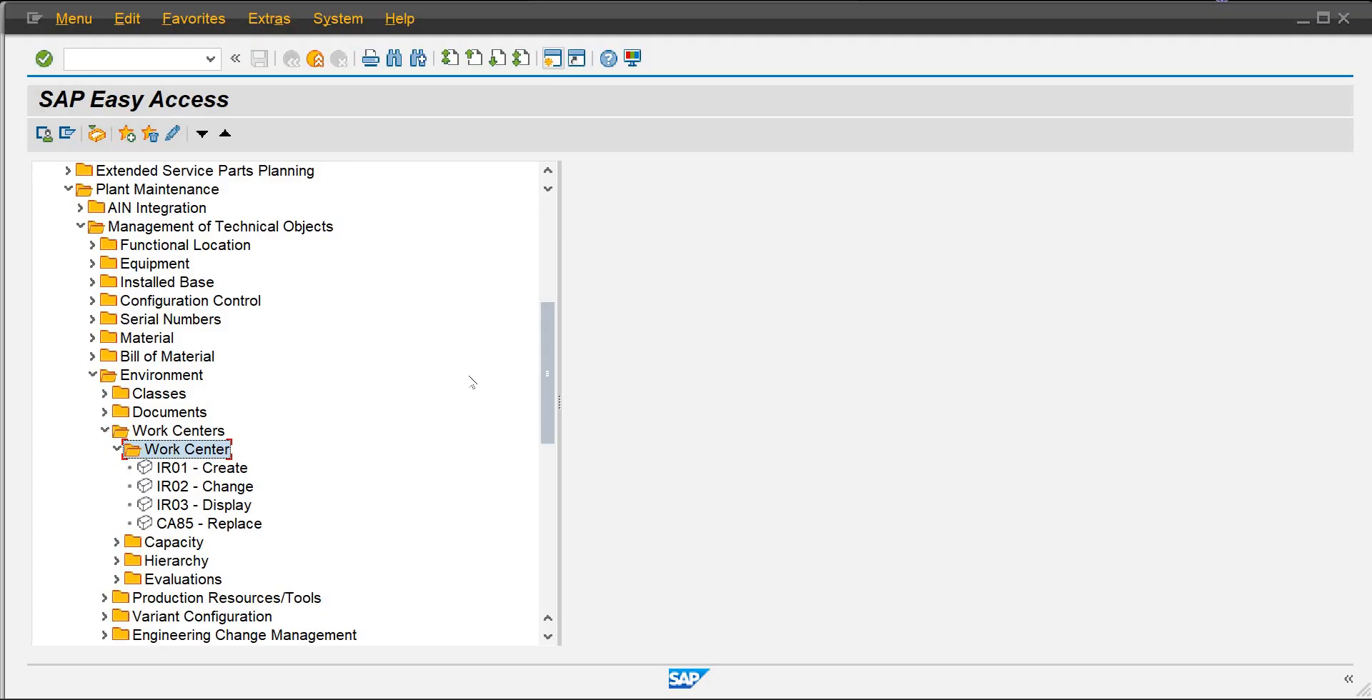
pyautogui.moveTo(804, 695)
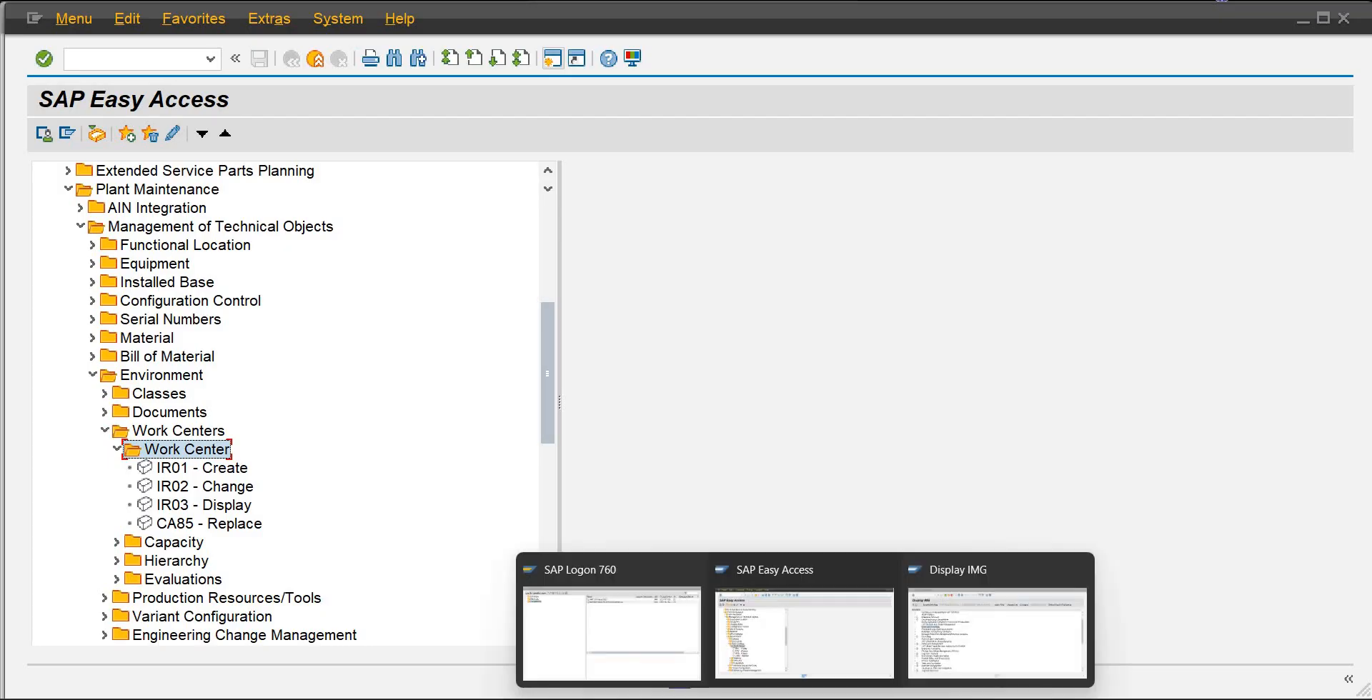
pyautogui.click(938, 614)
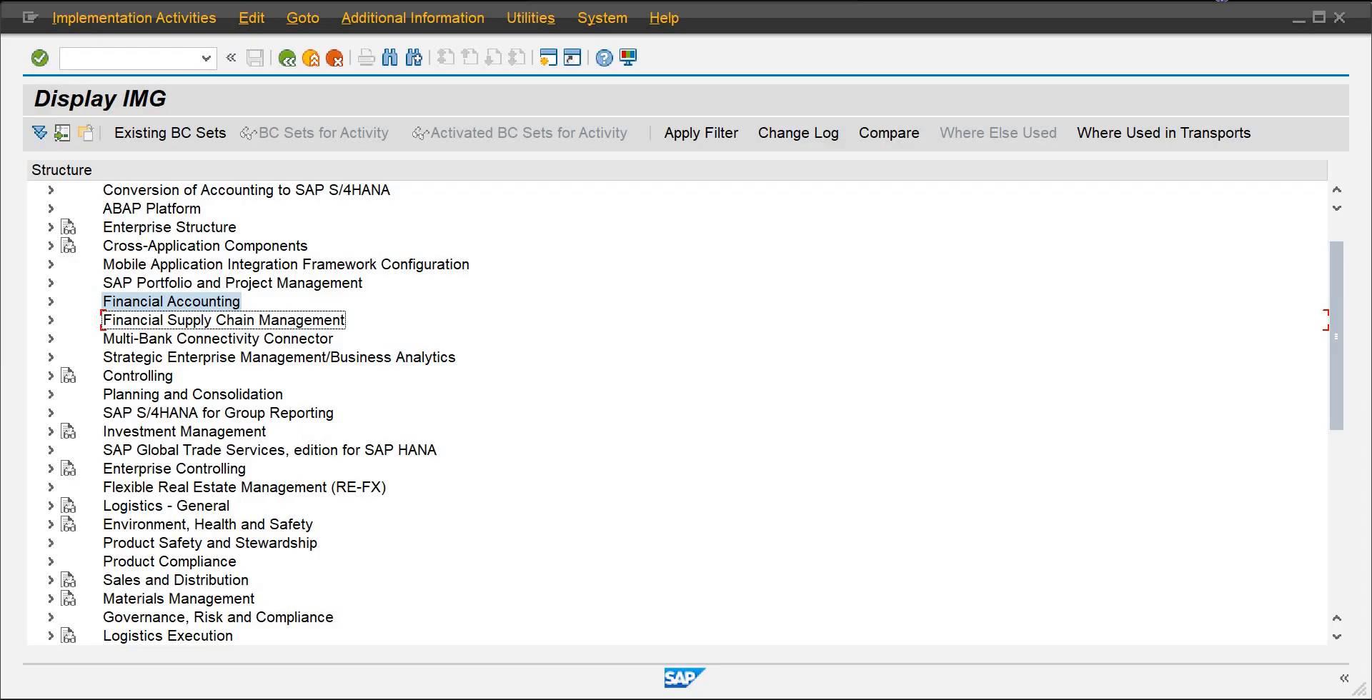
pyautogui.moveTo(806, 699)
pyautogui.click(837, 650)
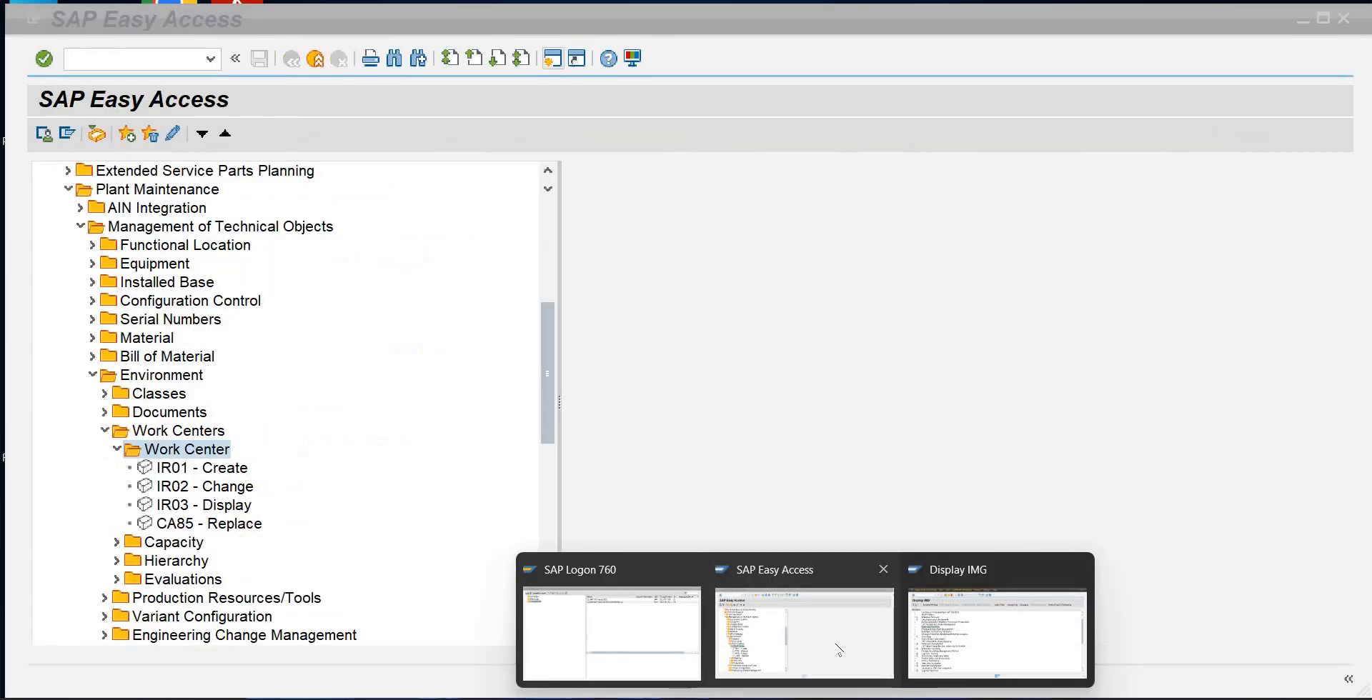
# Step: Open IR01 - Create and enter plant pla1 and work center wc1001
pyautogui.doubleClick(207, 469)
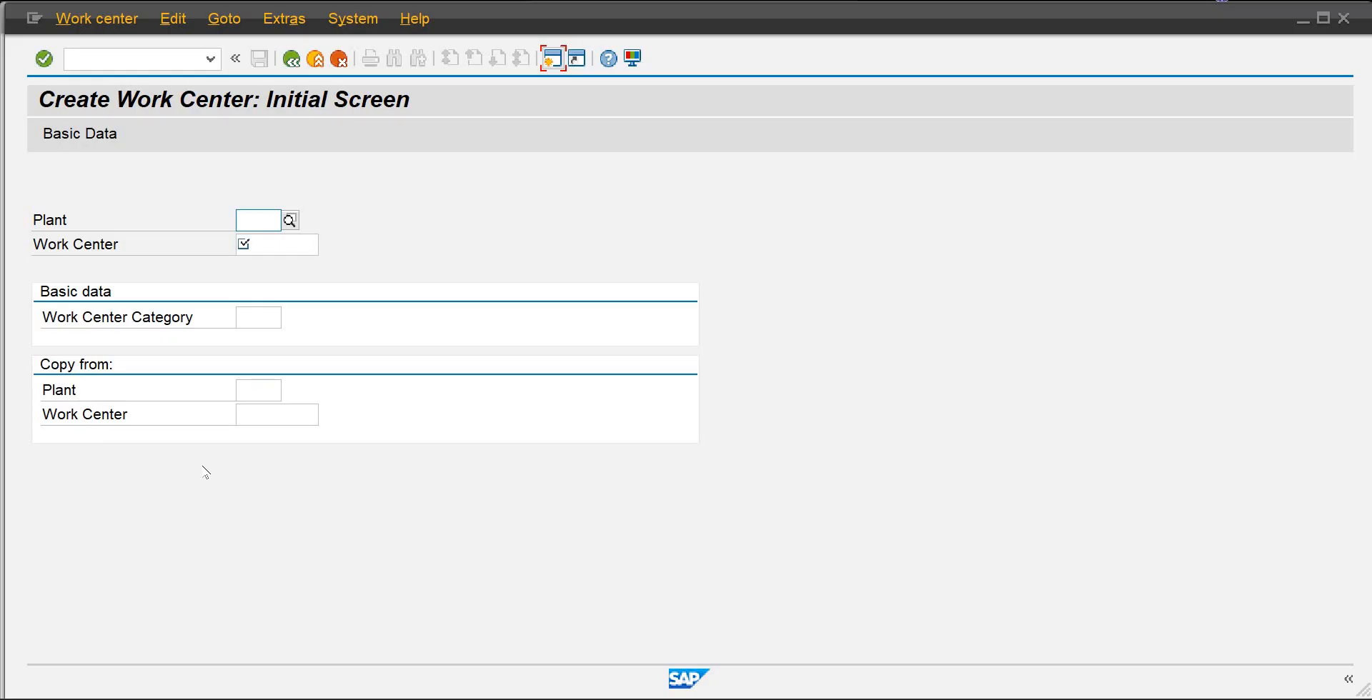
pyautogui.write('pla1')
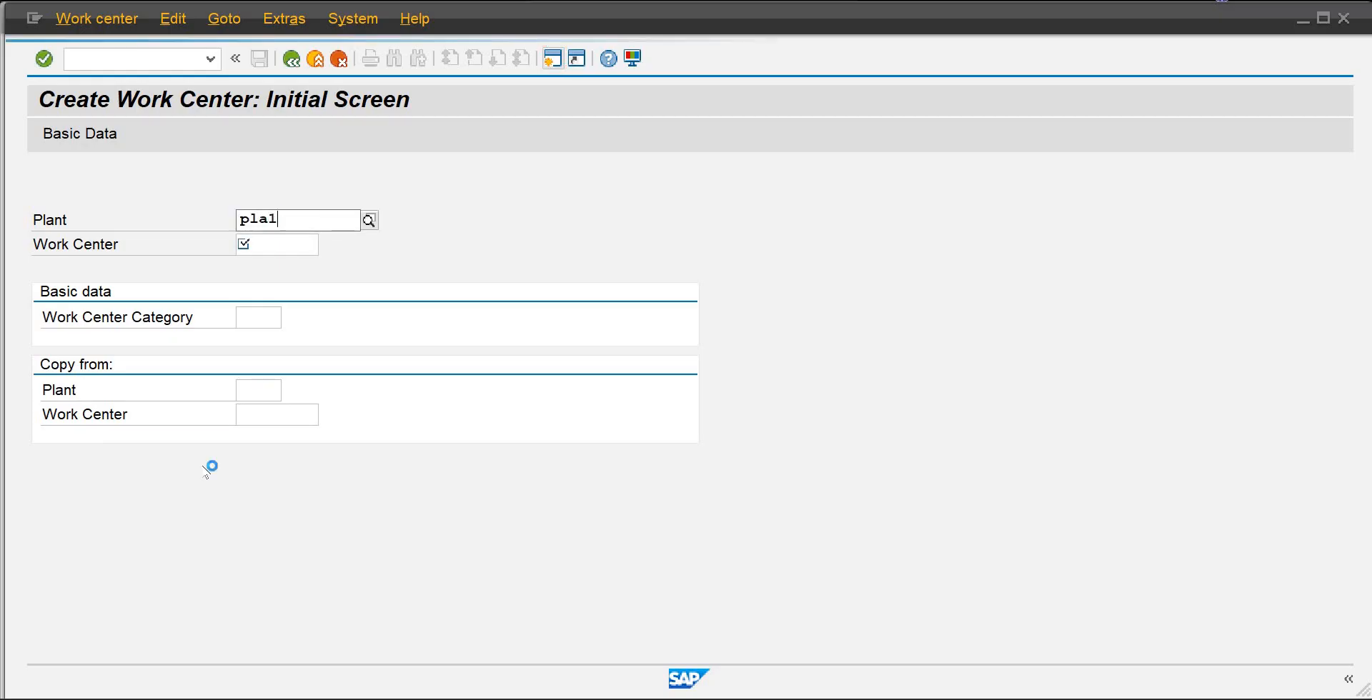
pyautogui.press('Tab')
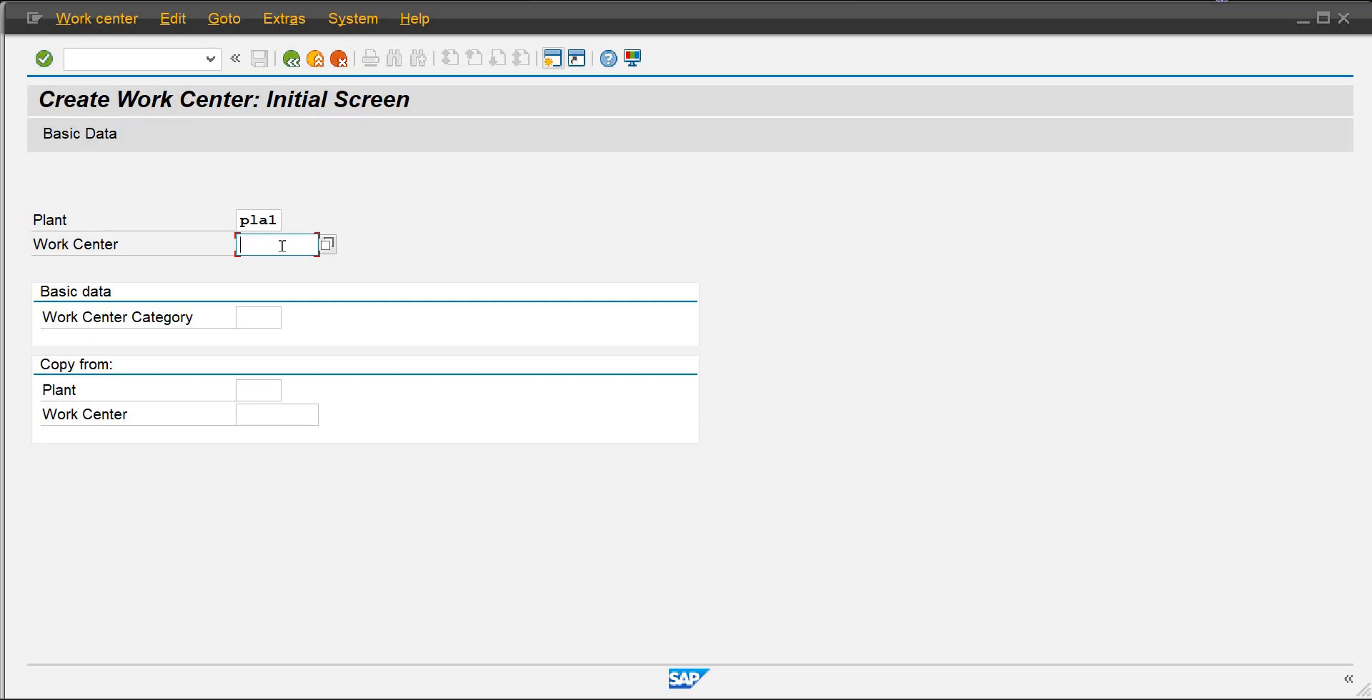
pyautogui.write('wc1001')
pyautogui.press('Tab')
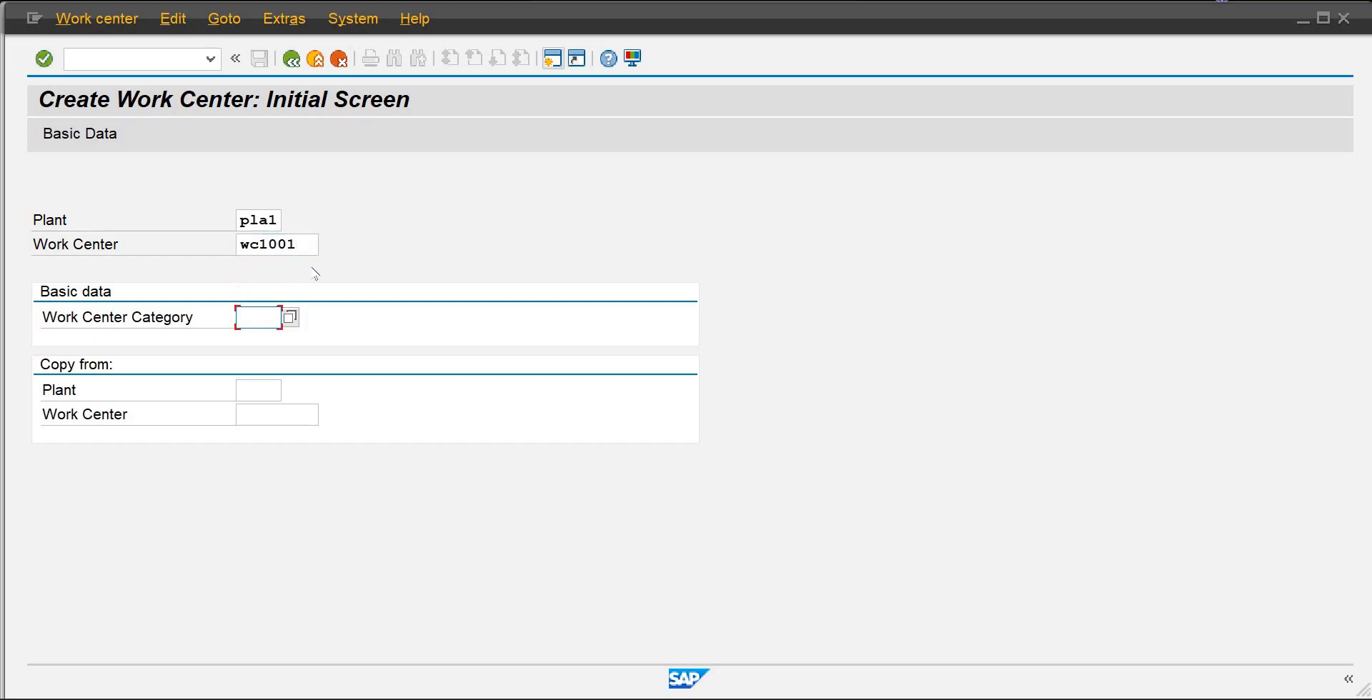
# Step: Set the work center category to 0001 (Machine) and continue to the work center's basic data
pyautogui.click(291, 317)
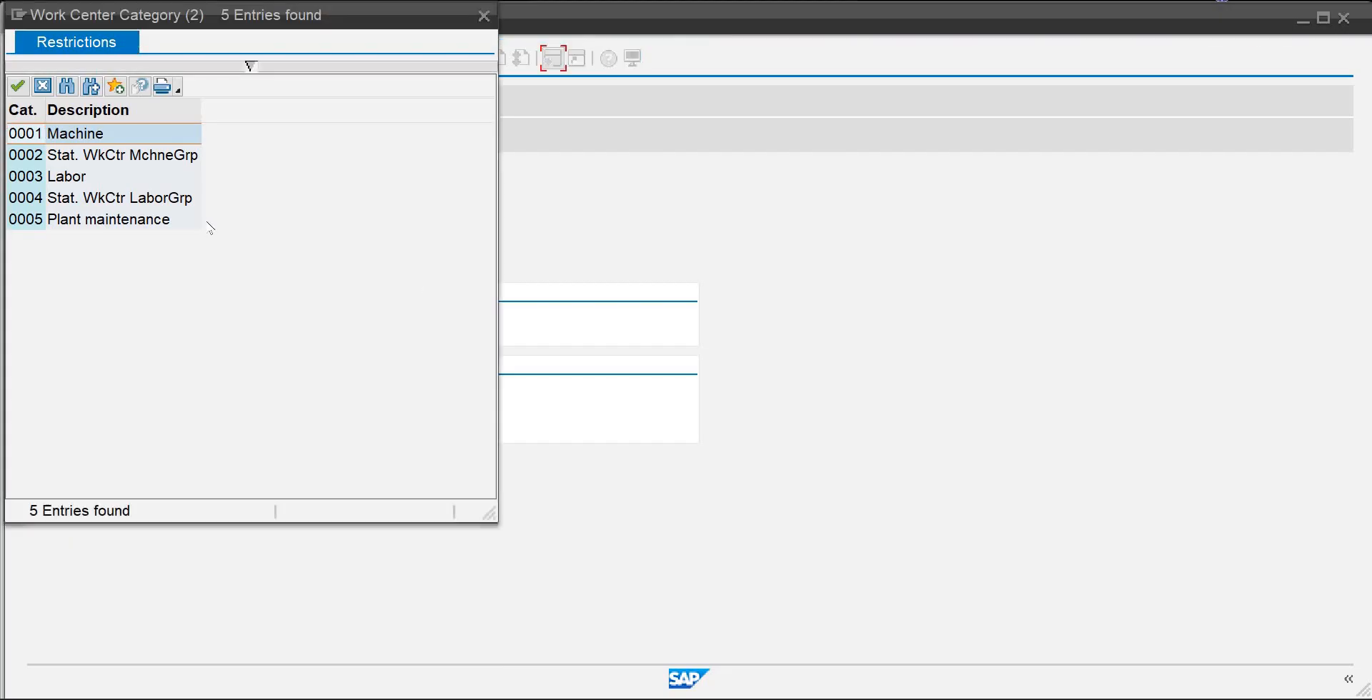
pyautogui.moveTo(367, 16); pyautogui.dragTo(463, 38)
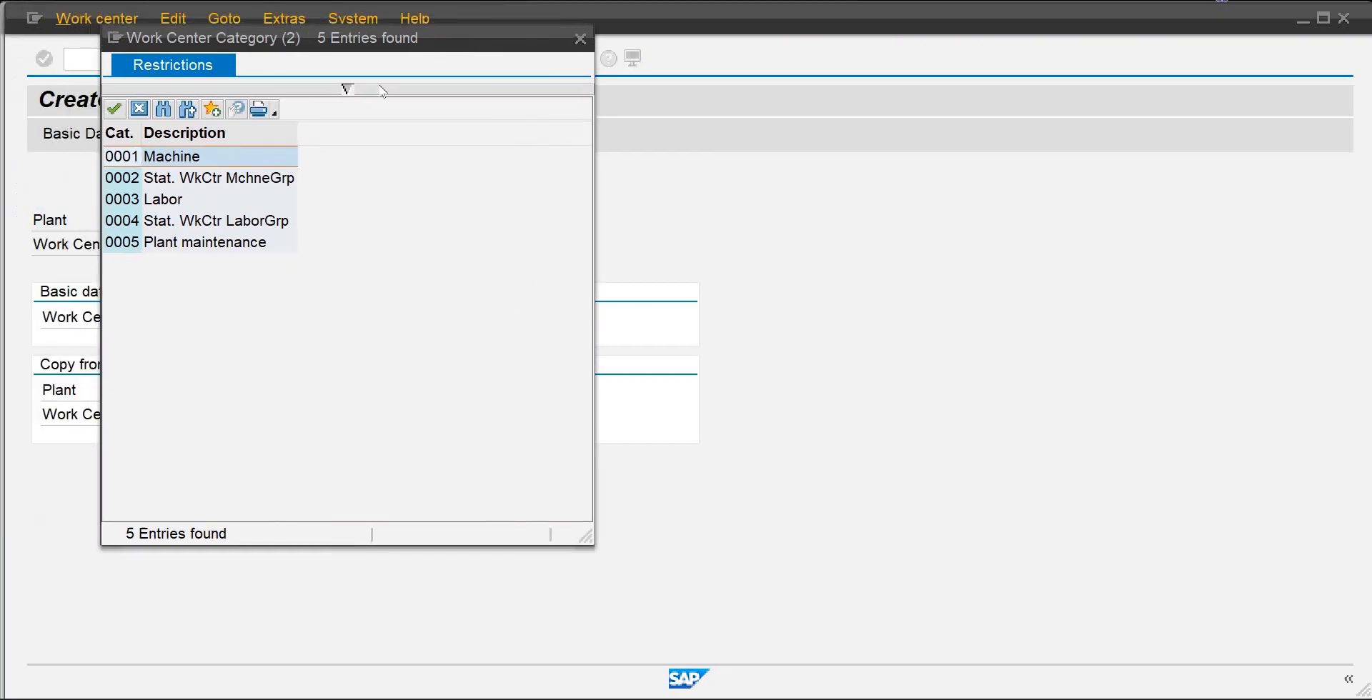
pyautogui.click(183, 157)
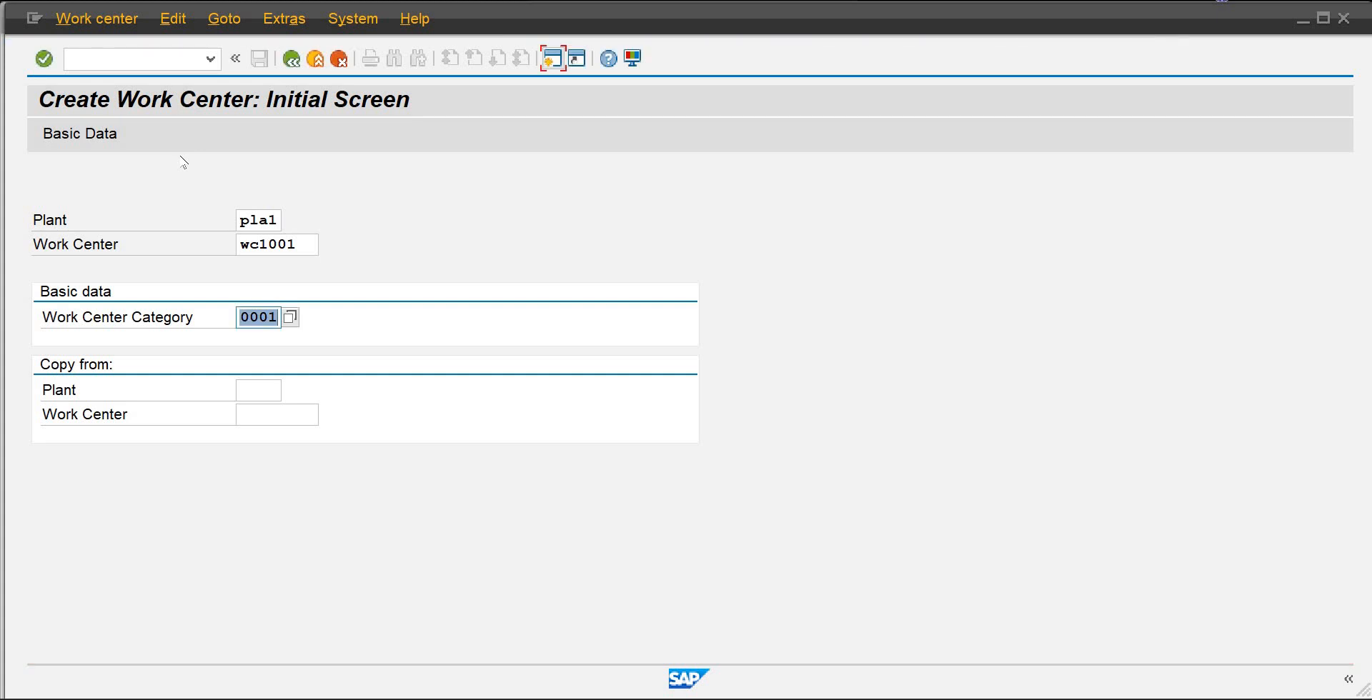
pyautogui.press('Return')
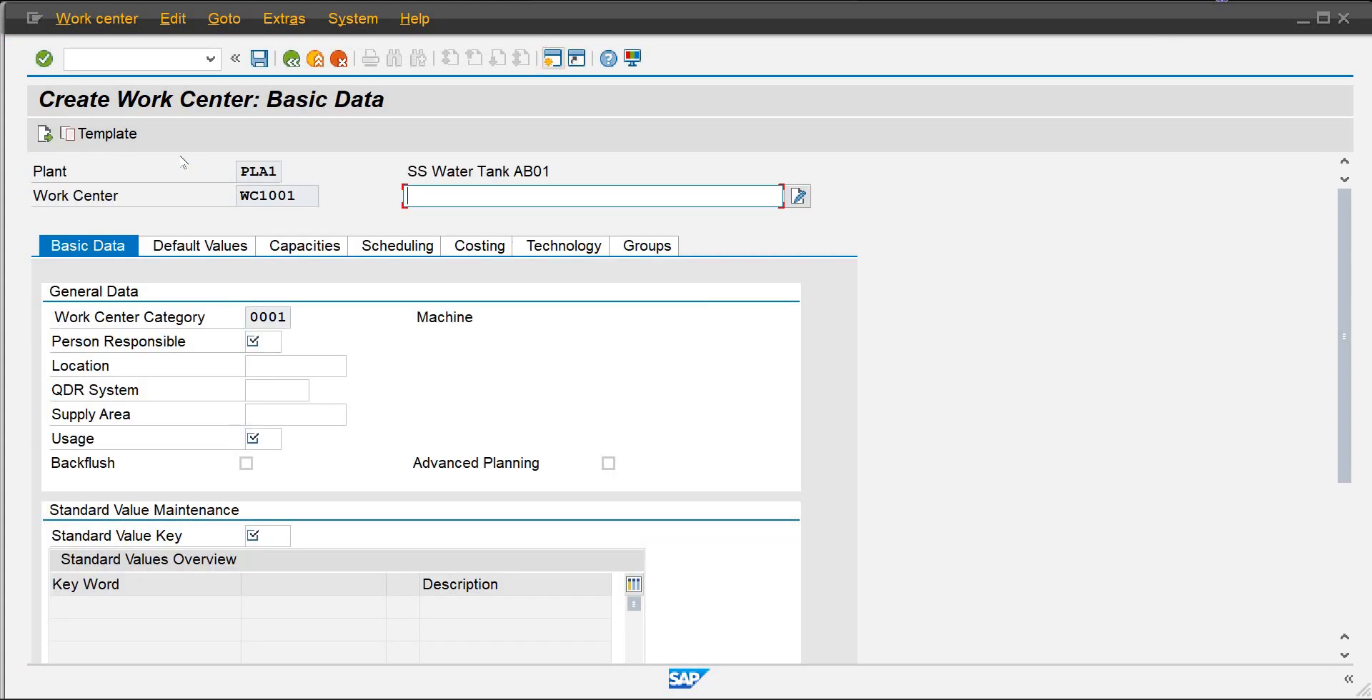
# Step: Enter "Testing" as the description of work center WC1001
pyautogui.write('Testing')
pyautogui.press('Tab')
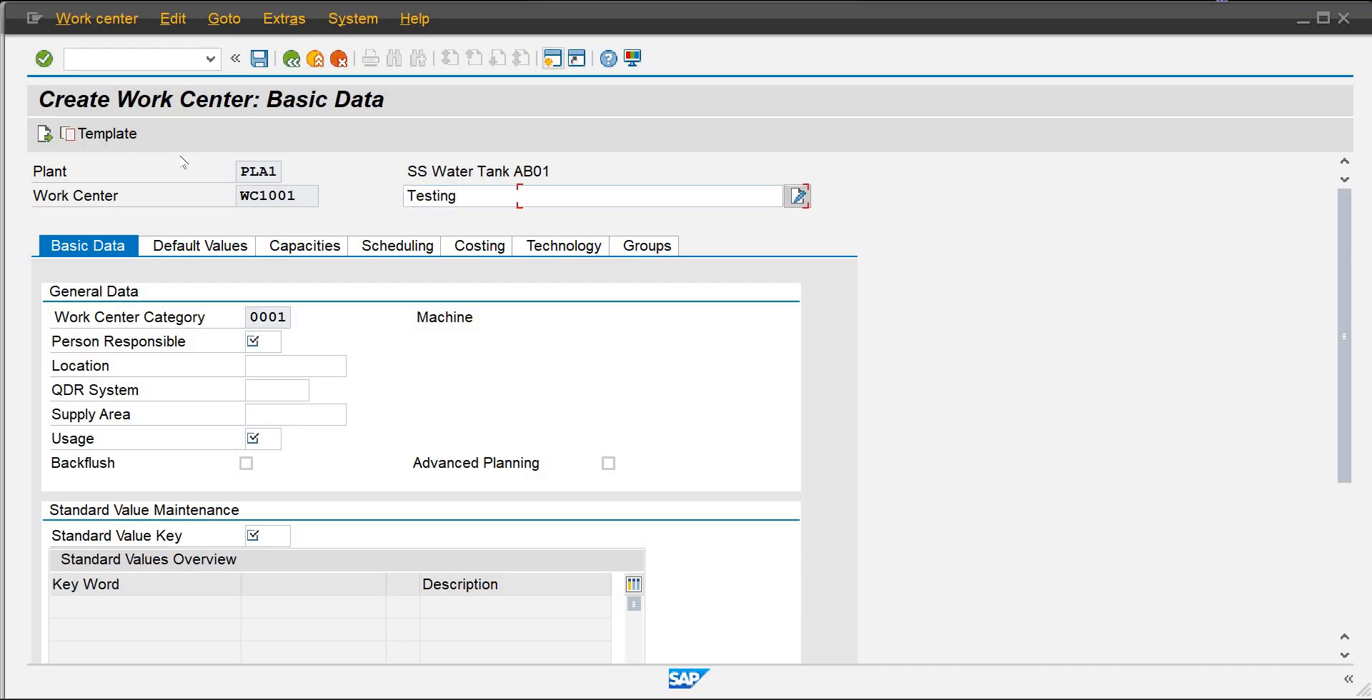
pyautogui.press('Tab')
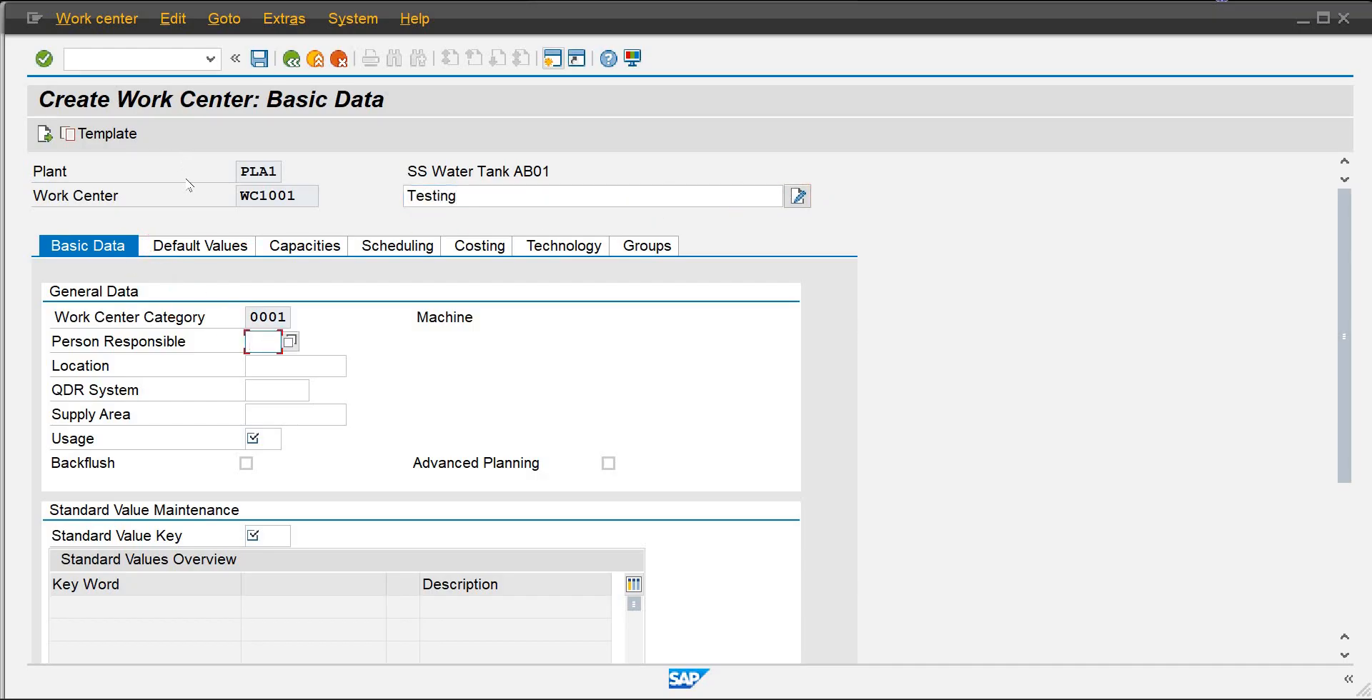
# Step: Edit the Person Responsible entries without specifying a project, opening the IMG activity Define Employee Groups Responsible for Work Centers
pyautogui.click(290, 343)
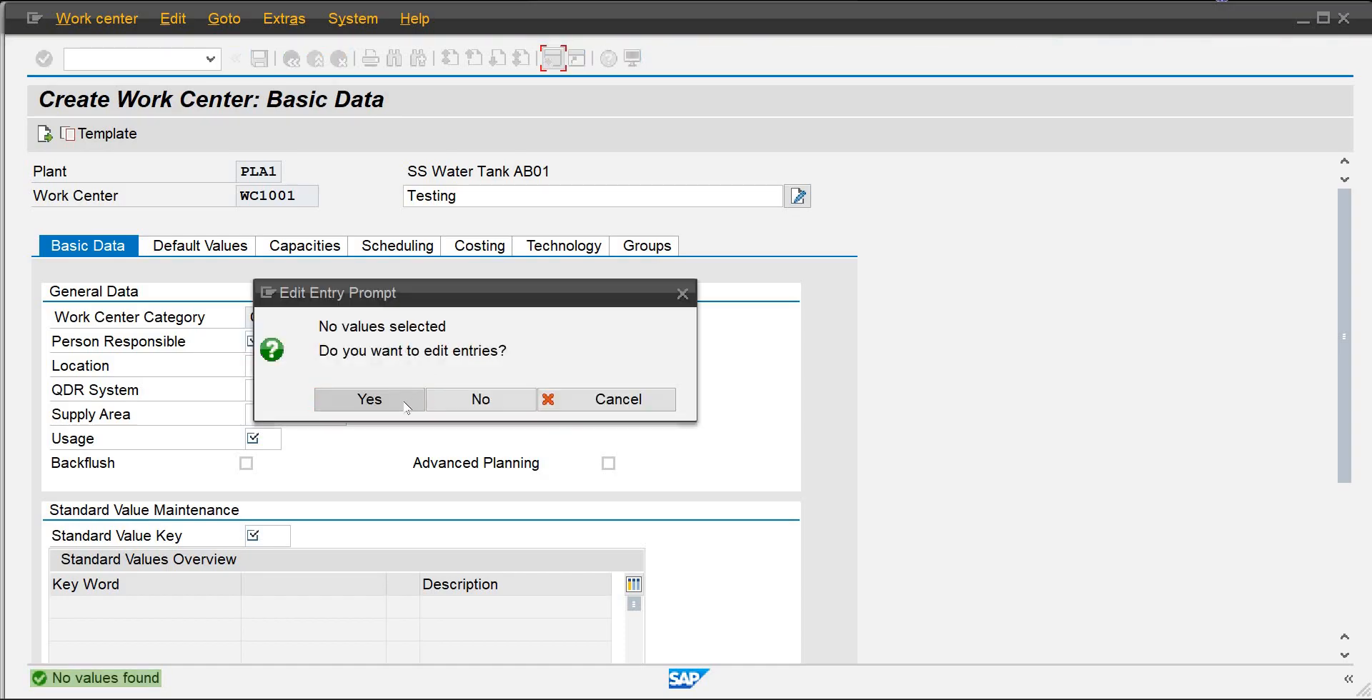
pyautogui.click(361, 400)
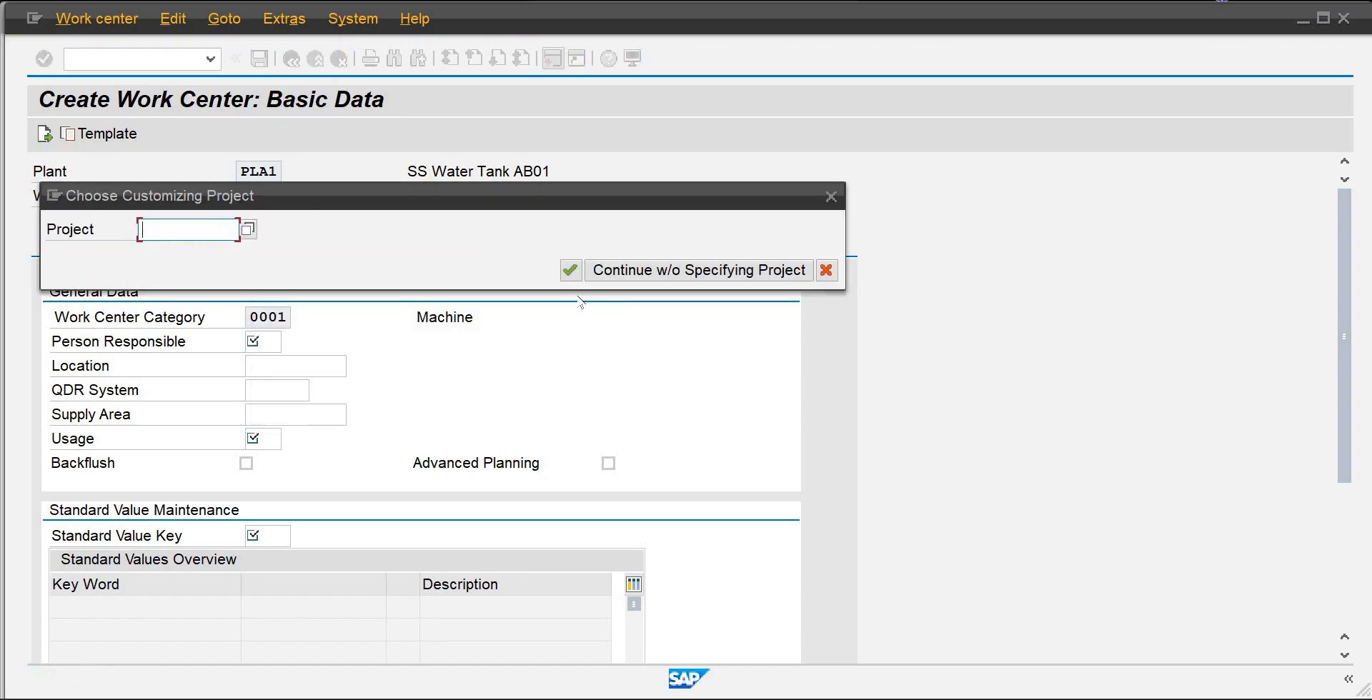
pyautogui.click(653, 278)
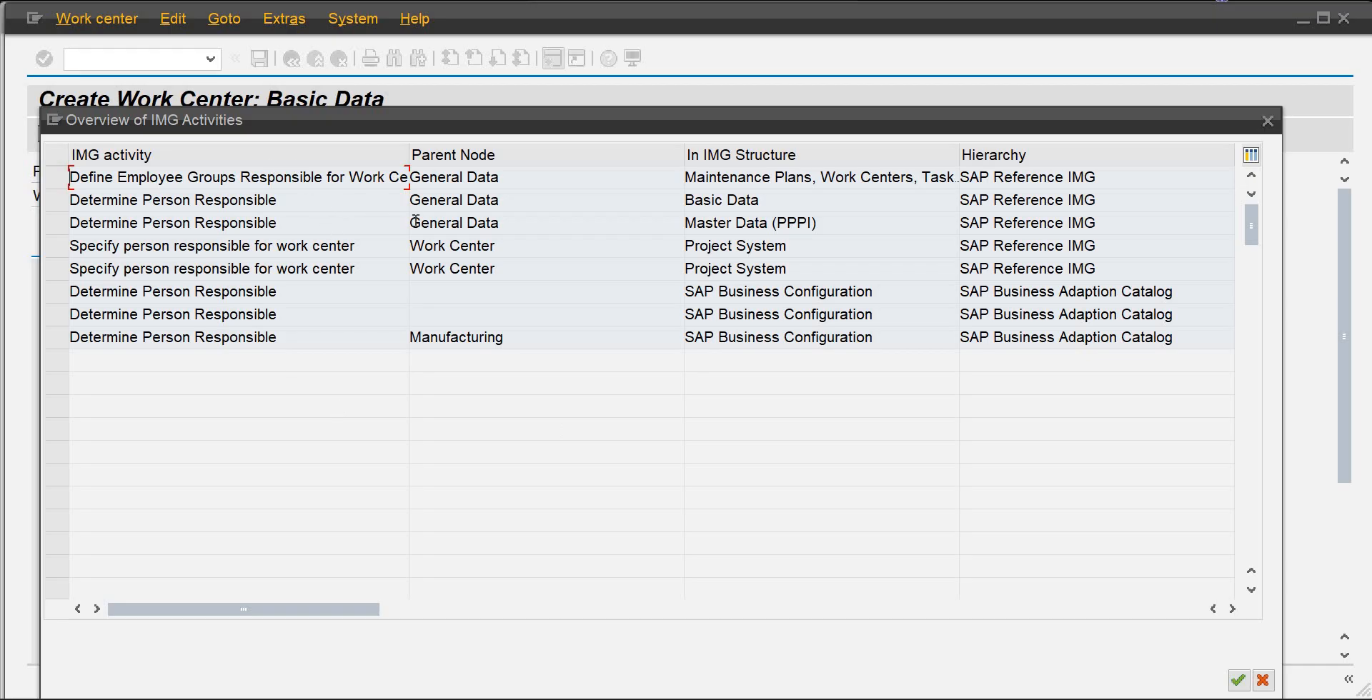
pyautogui.doubleClick(293, 175)
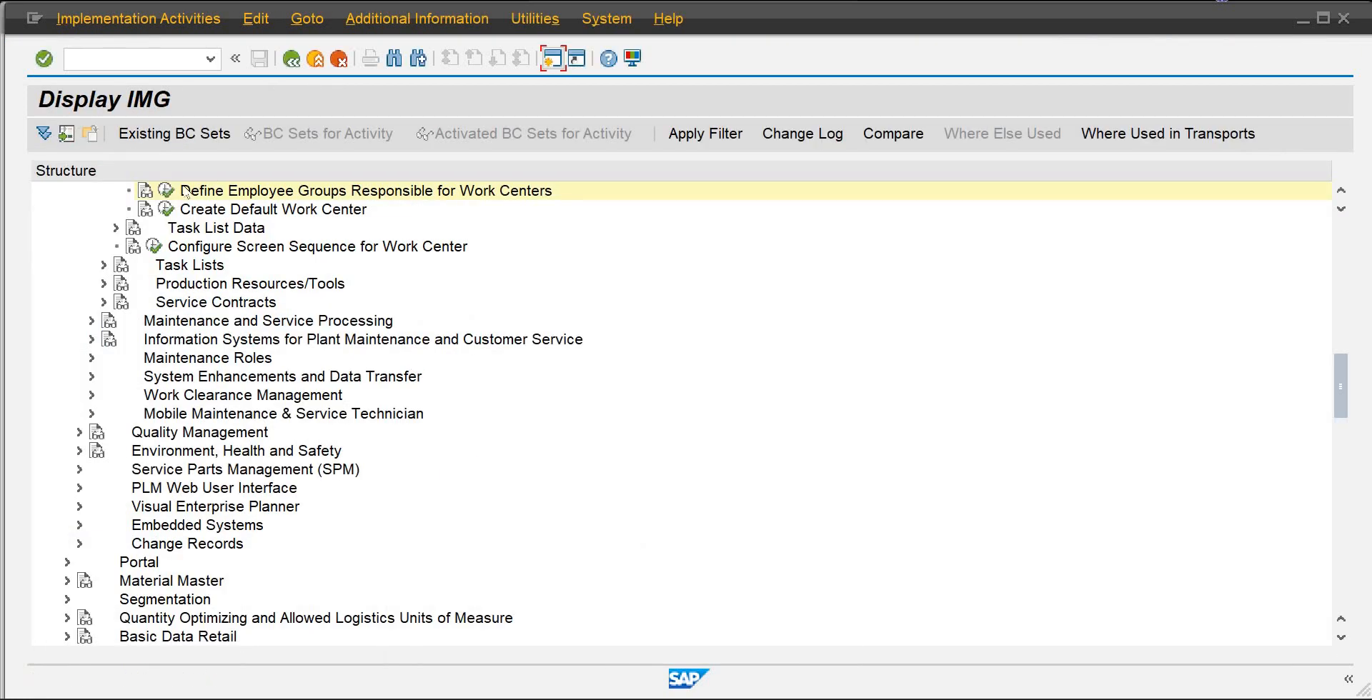
pyautogui.click(169, 193)
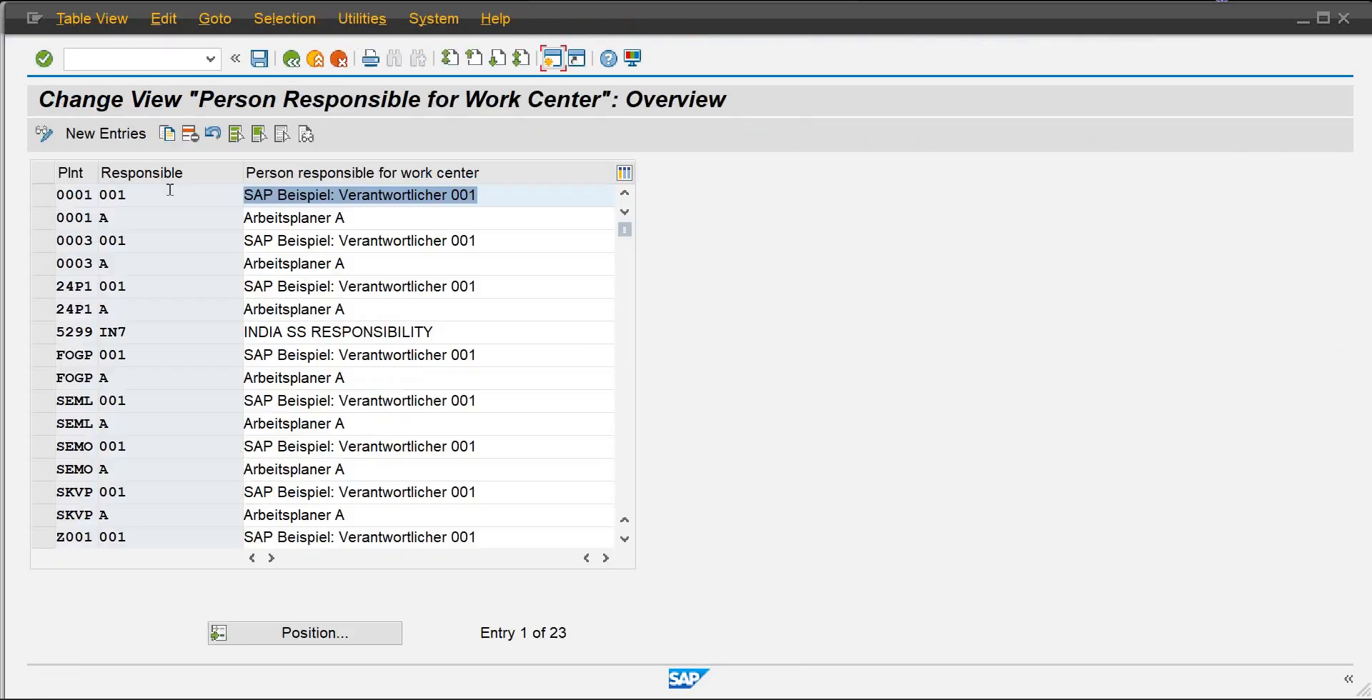
# Step: Start a new person-responsible entry for plant pla1 with responsible code 100
pyautogui.click(137, 141)
pyautogui.write('pla')
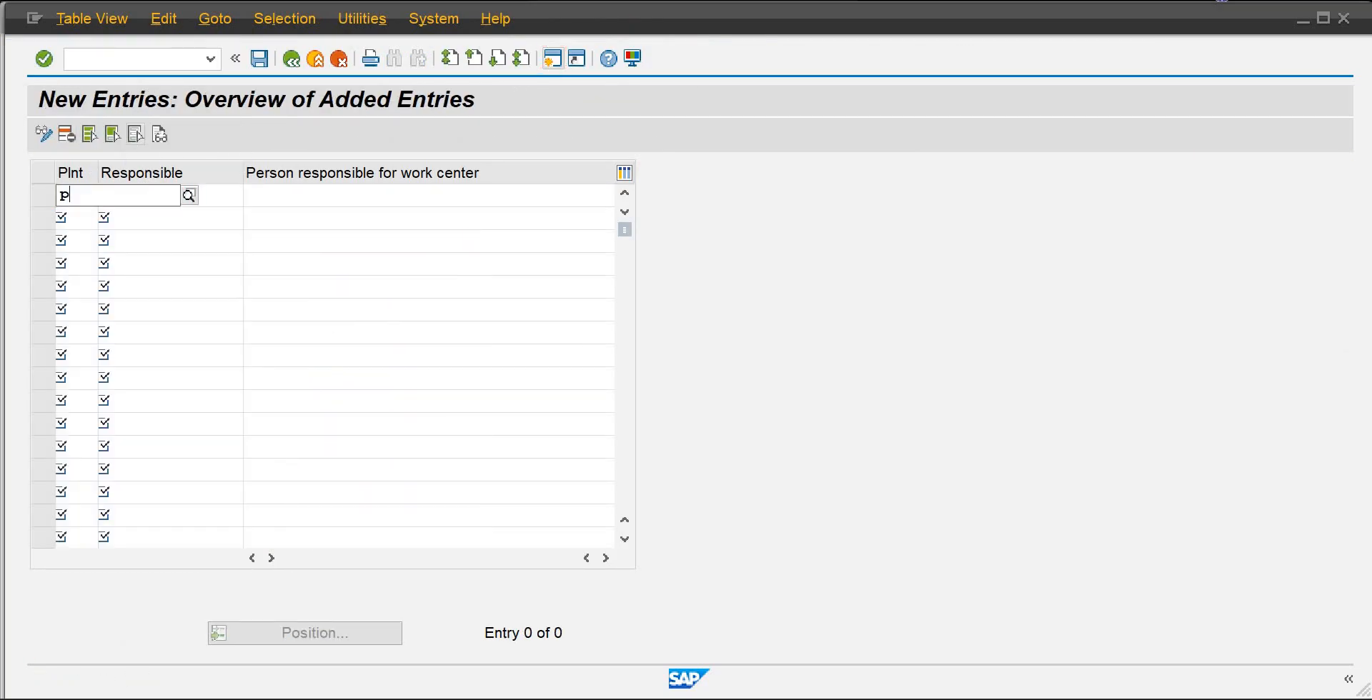
pyautogui.press('Return')
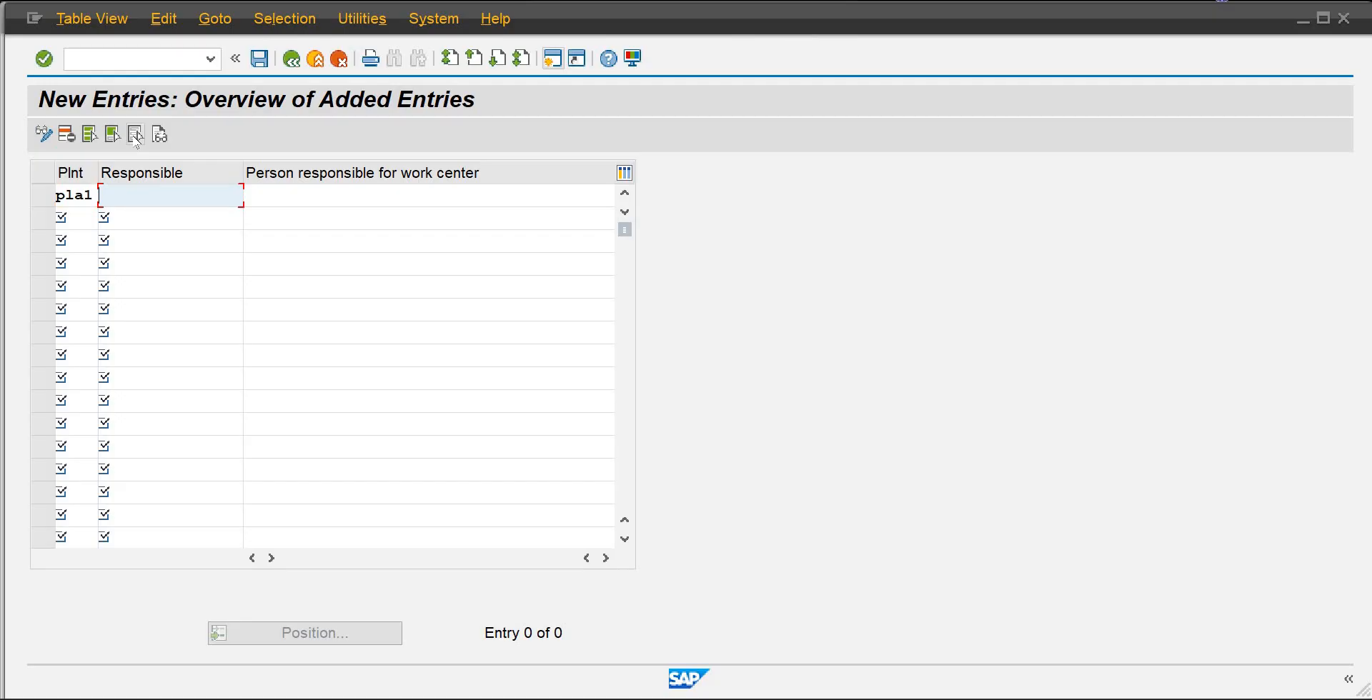
pyautogui.write('Mr.')
pyautogui.press('BackSpace')
pyautogui.press('BackSpace')
pyautogui.press('BackSpace')
pyautogui.write('100')
pyautogui.press('Tab')
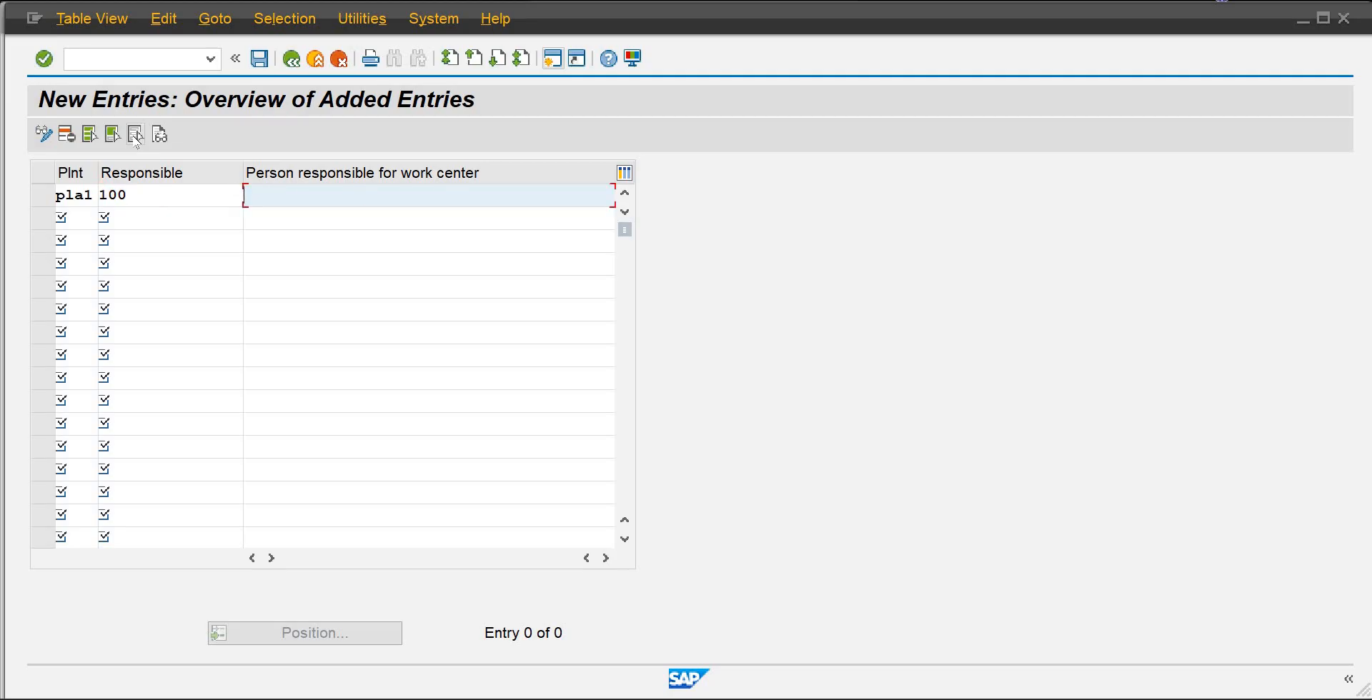
# Step: Enter the responsible person's title and name as the description of entry 100 for plant PLA1
pyautogui.write('Mr.')
pyautogui.write('Ahe')
pyautogui.press('BackSpace')
pyautogui.press('BackSpace')
pyautogui.press('BackSpace')
pyautogui.write('Wajih')
pyautogui.press('Return')
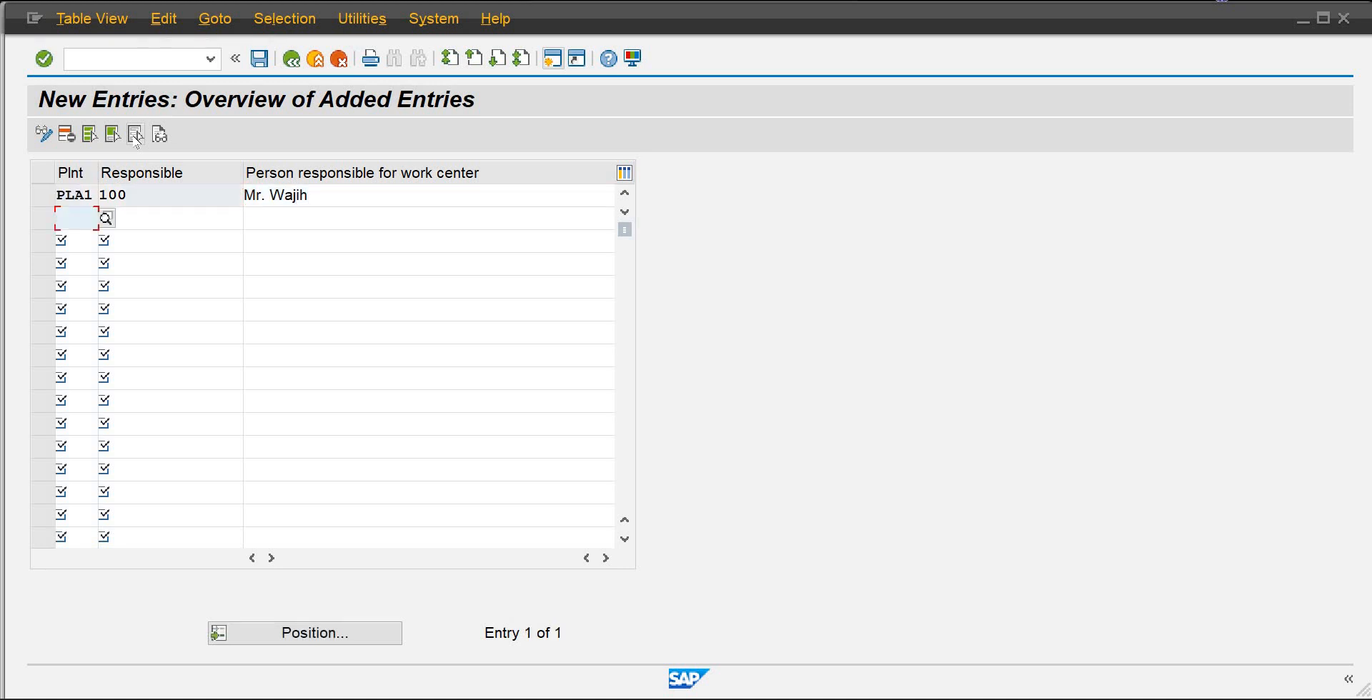
# Step: Save the new entry and record it in the proposed Sapience-SAP customizing request
pyautogui.hotkey('ctrl', 's')
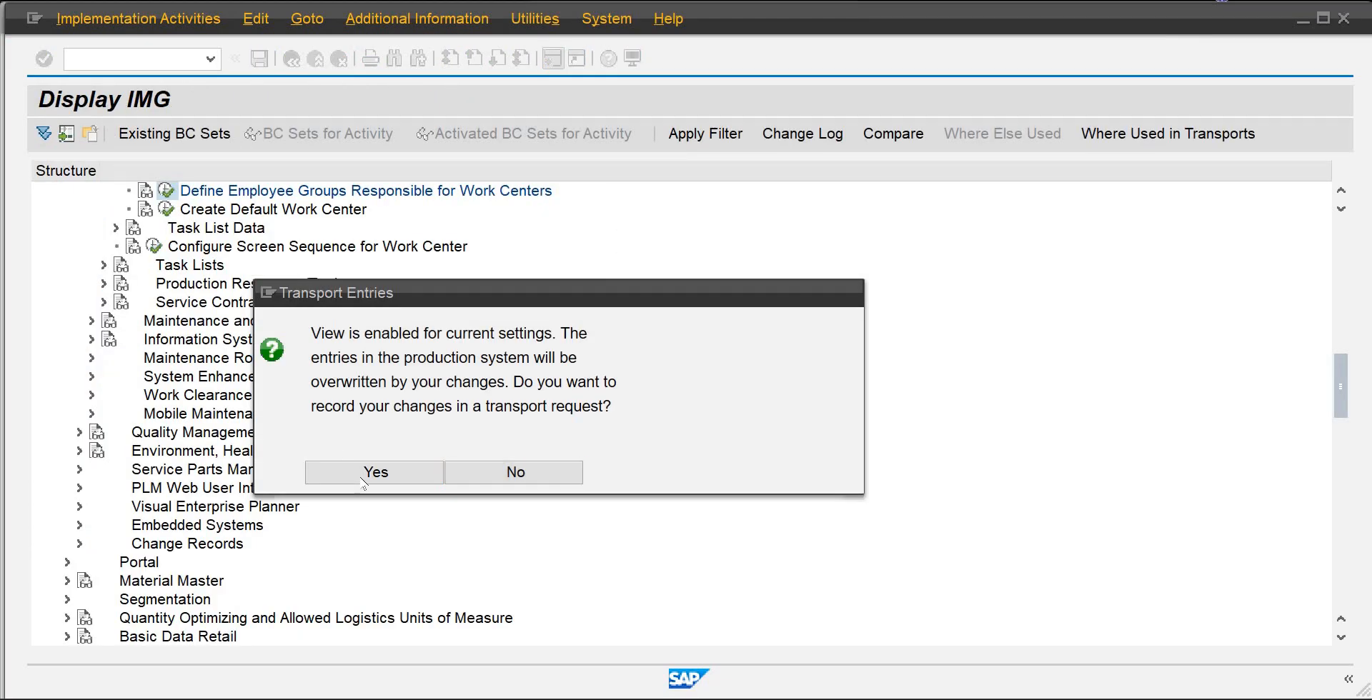
pyautogui.click(364, 474)
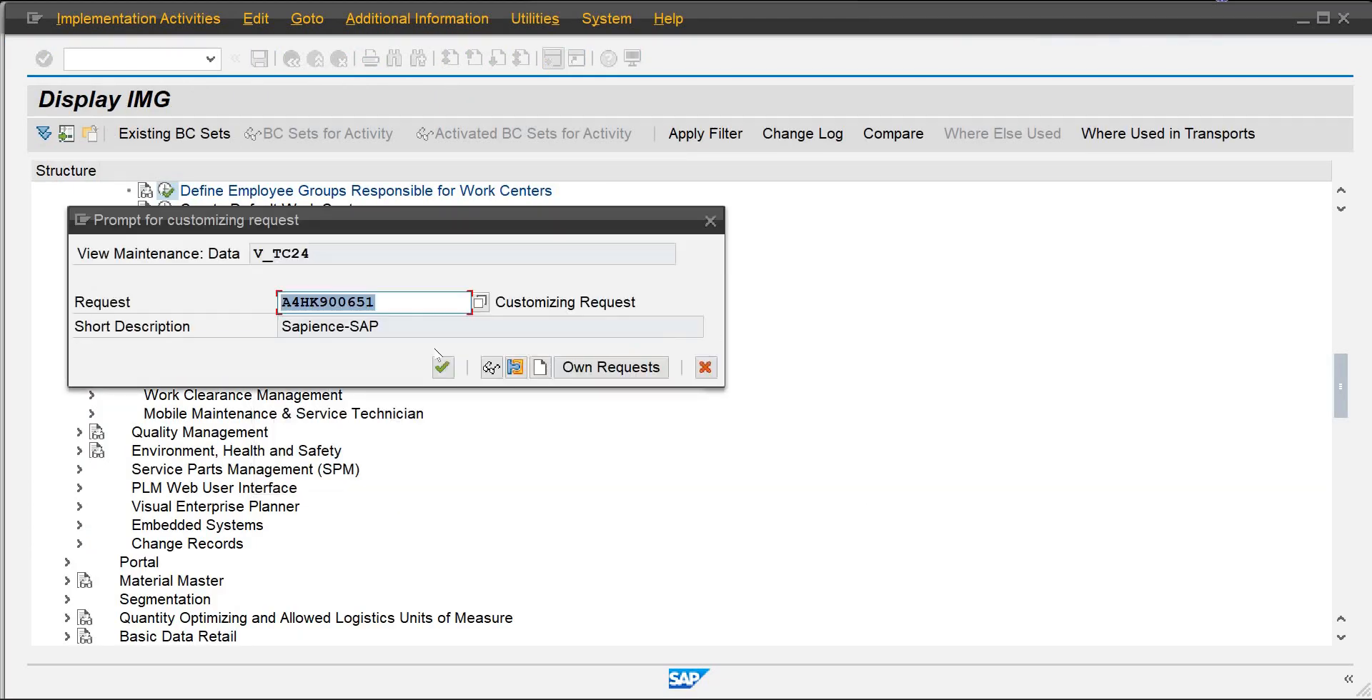
pyautogui.click(443, 368)
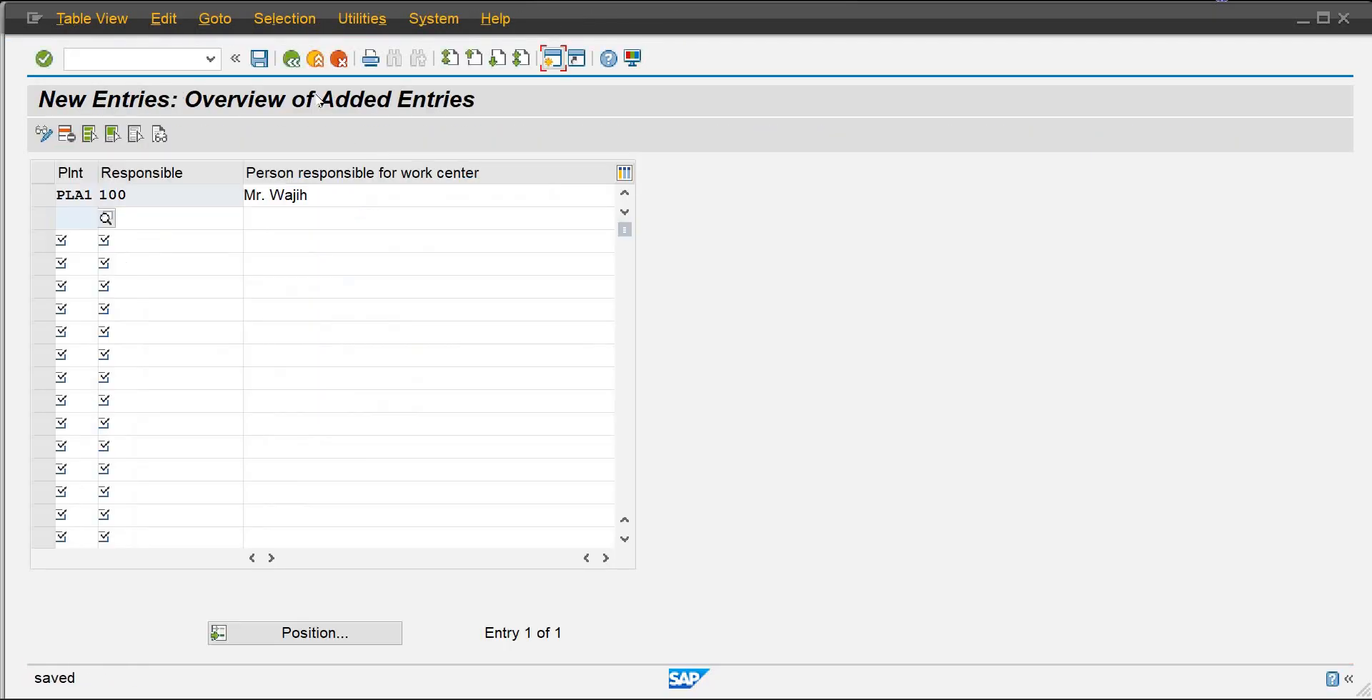
# Step: Leave the customizing view and IMG, and close the IMG activities overview to return to work center WC1001
pyautogui.click(292, 60)
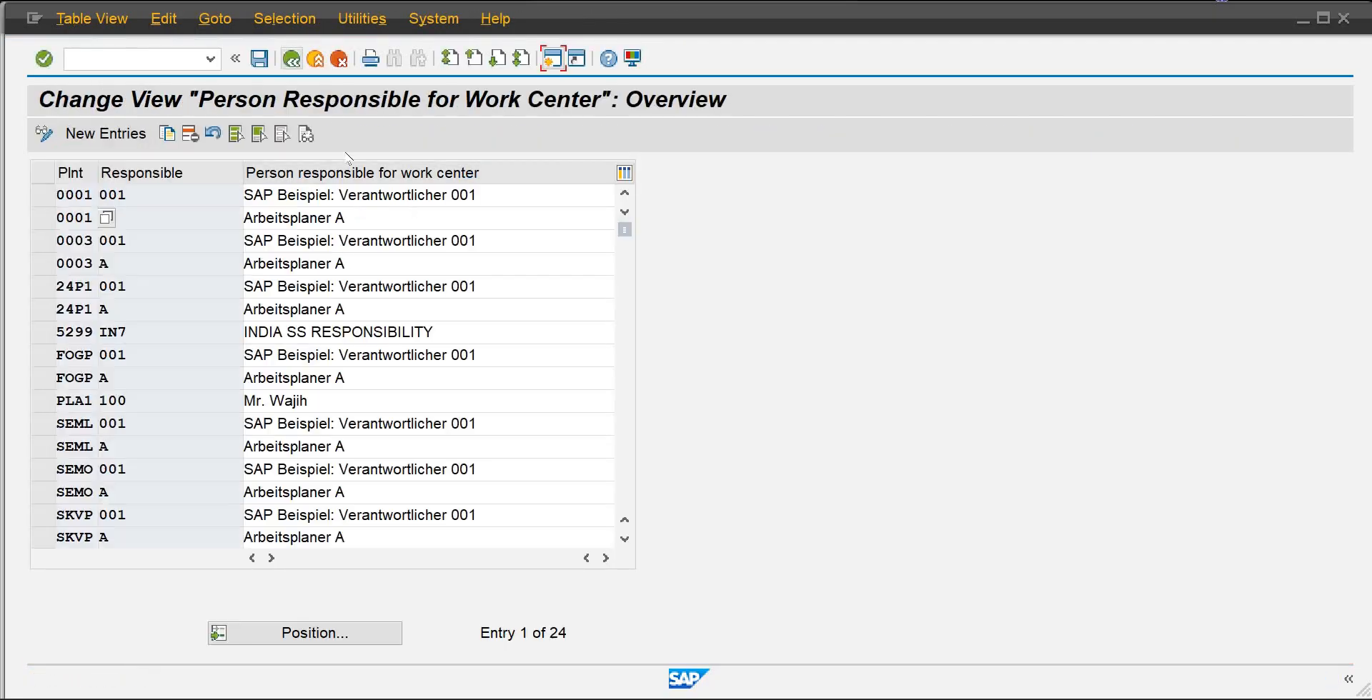
pyautogui.click(291, 59)
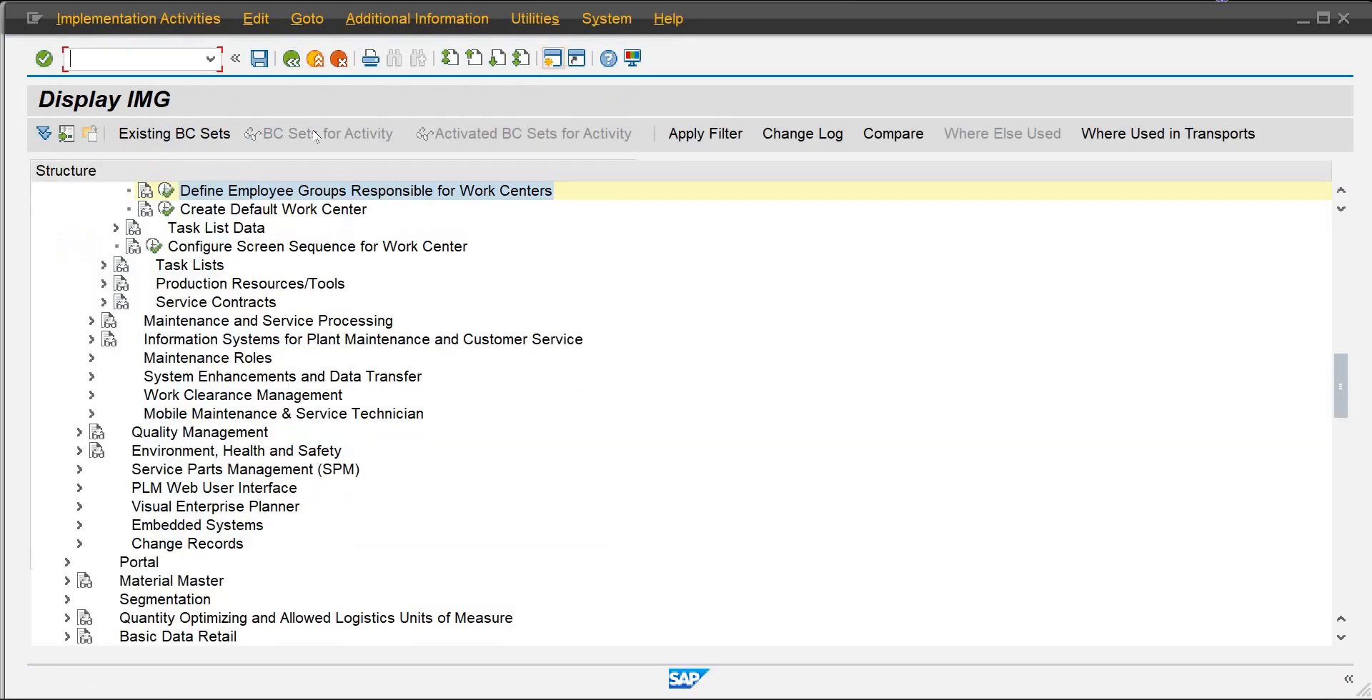
pyautogui.click(293, 60)
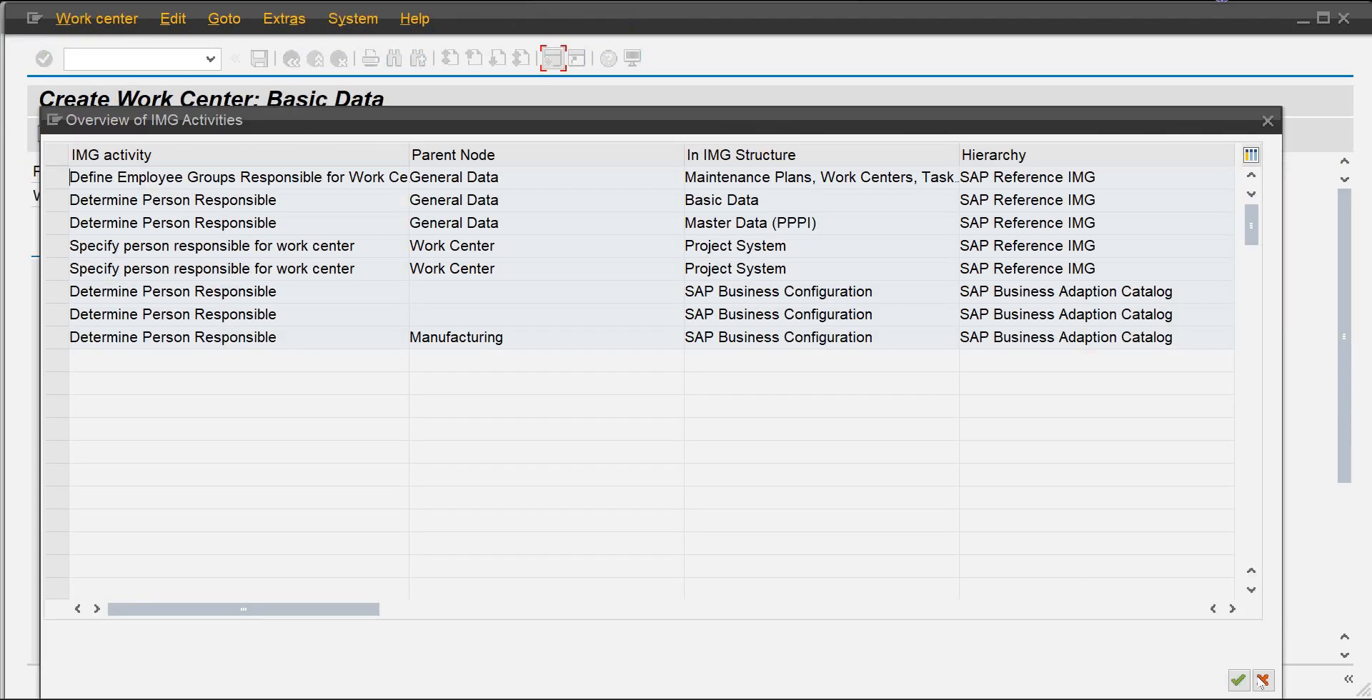
pyautogui.click(1262, 681)
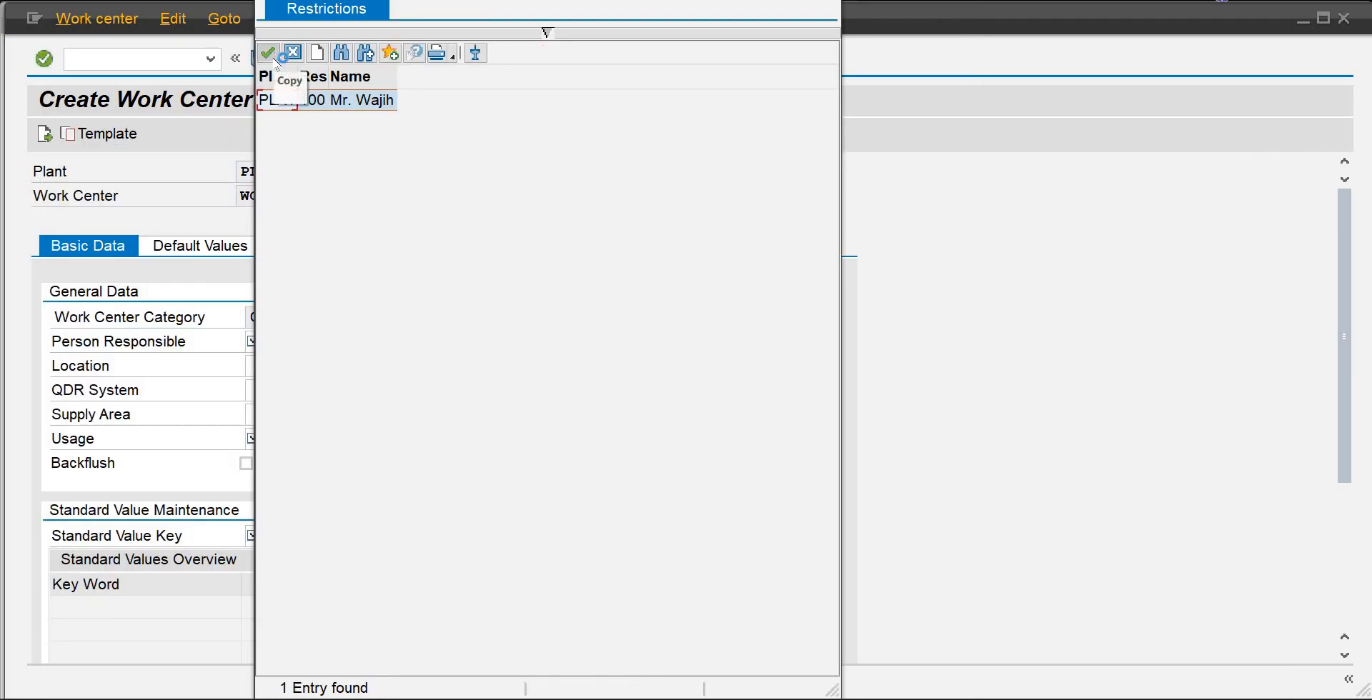
# Step: Set the work center's person responsible to 100 and its location to LOC1
pyautogui.click(293, 53)
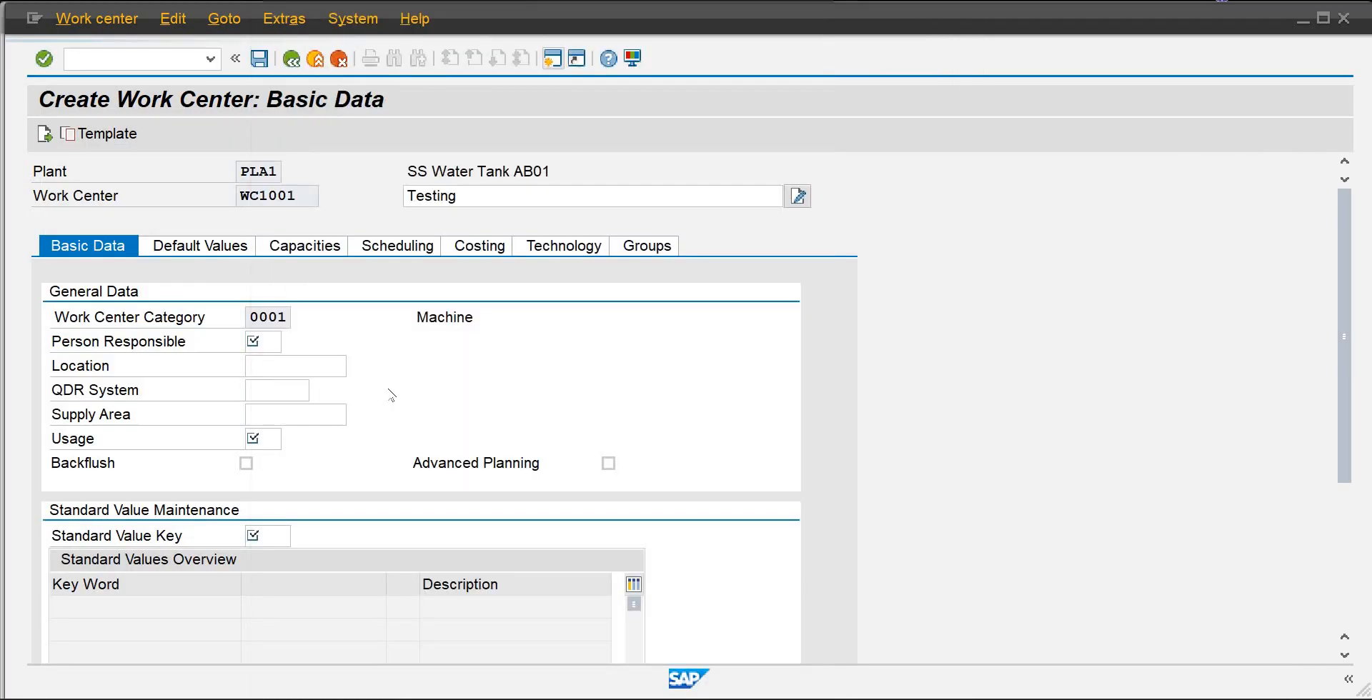
pyautogui.click(282, 369)
pyautogui.click(357, 366)
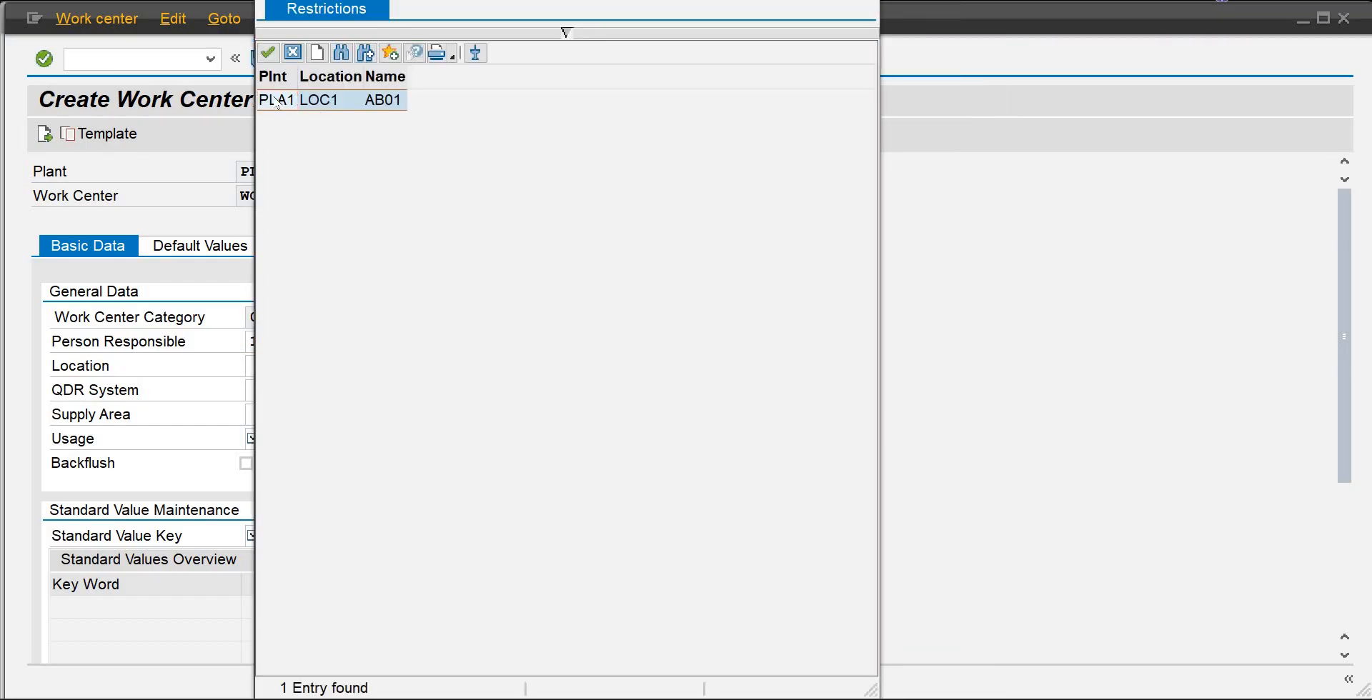
pyautogui.doubleClick(277, 102)
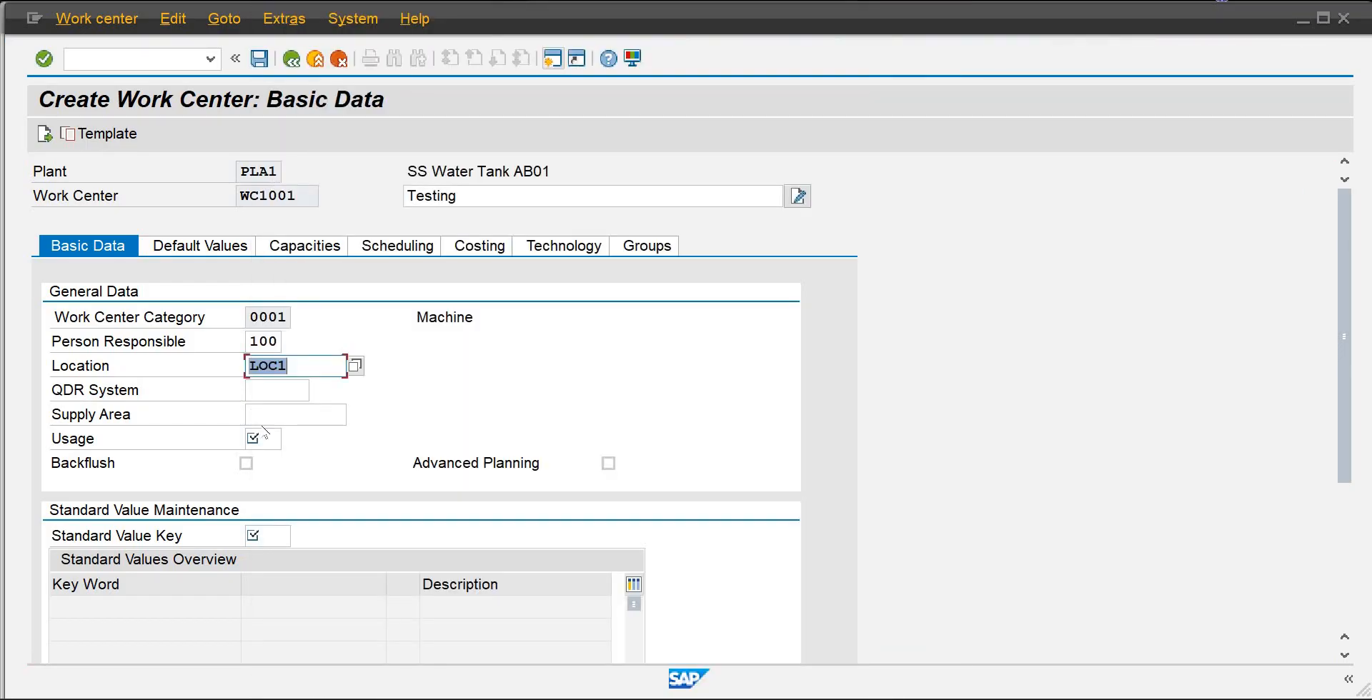
# Step: Set the usage to 004 (Only maintenance task lists) and the standard value key to SAP0 (No standard values)
pyautogui.click(268, 439)
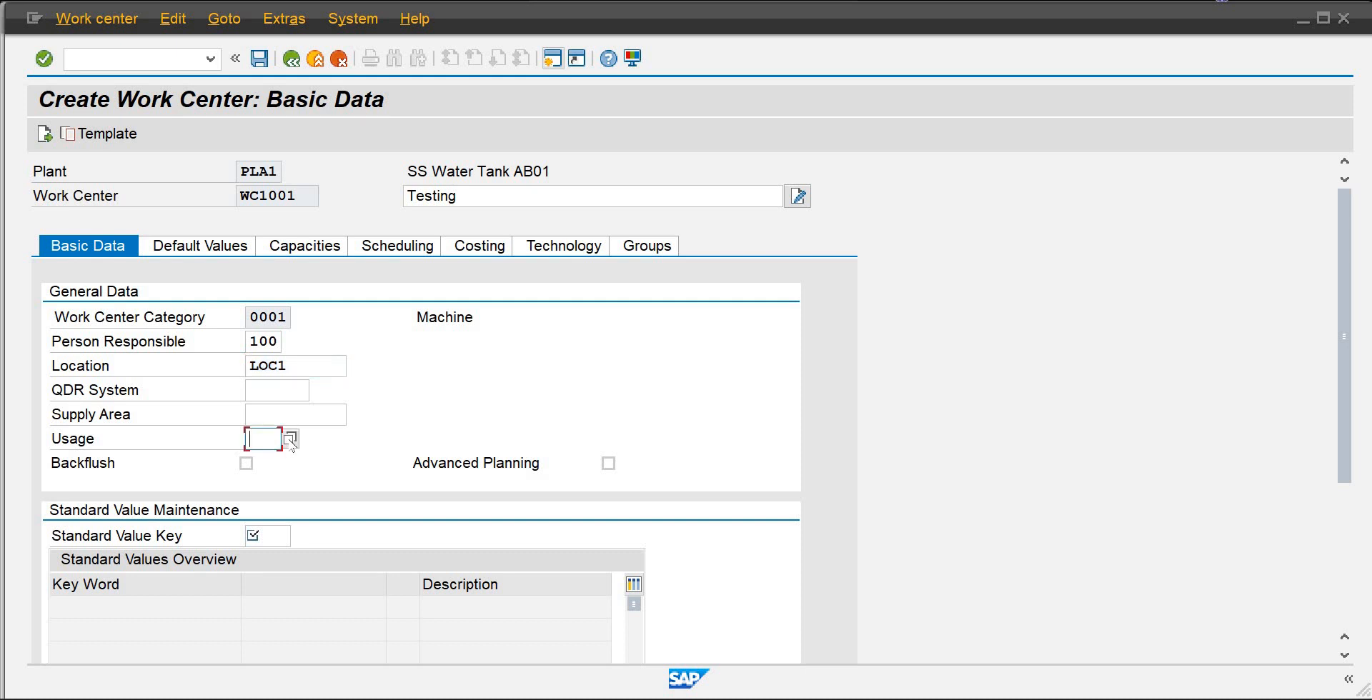
pyautogui.click(290, 439)
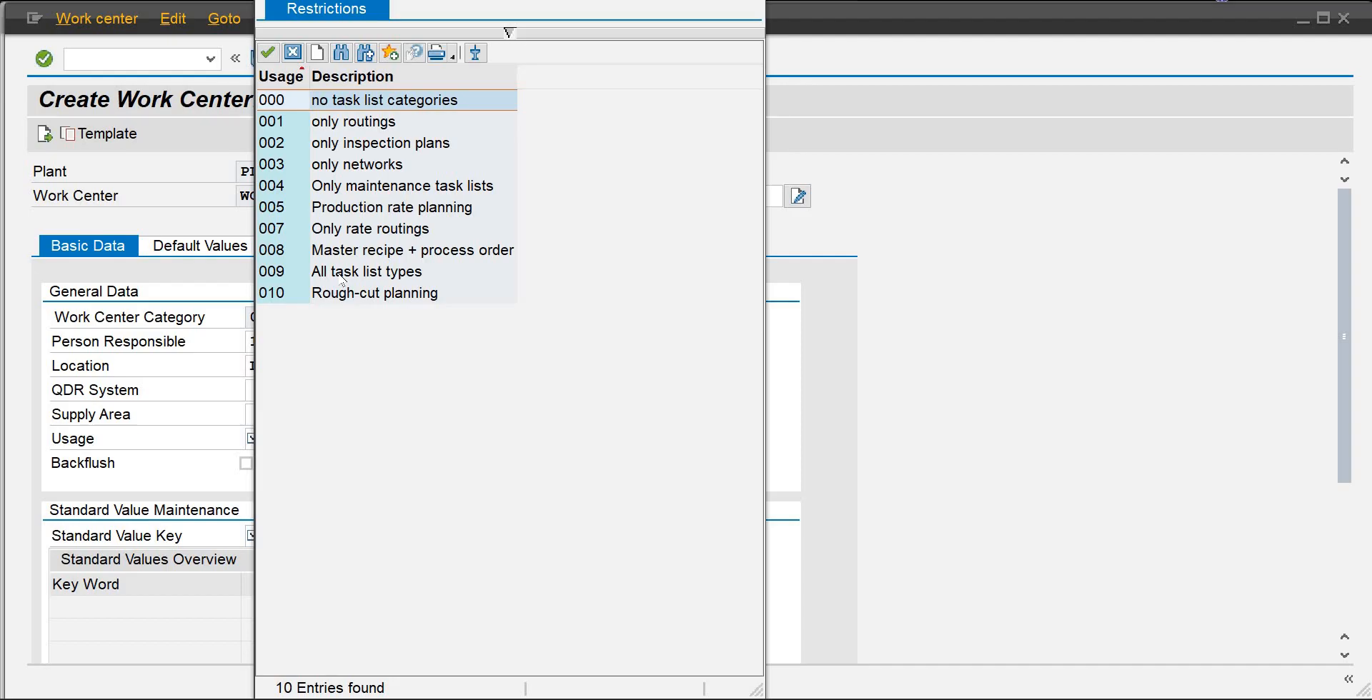
pyautogui.doubleClick(357, 188)
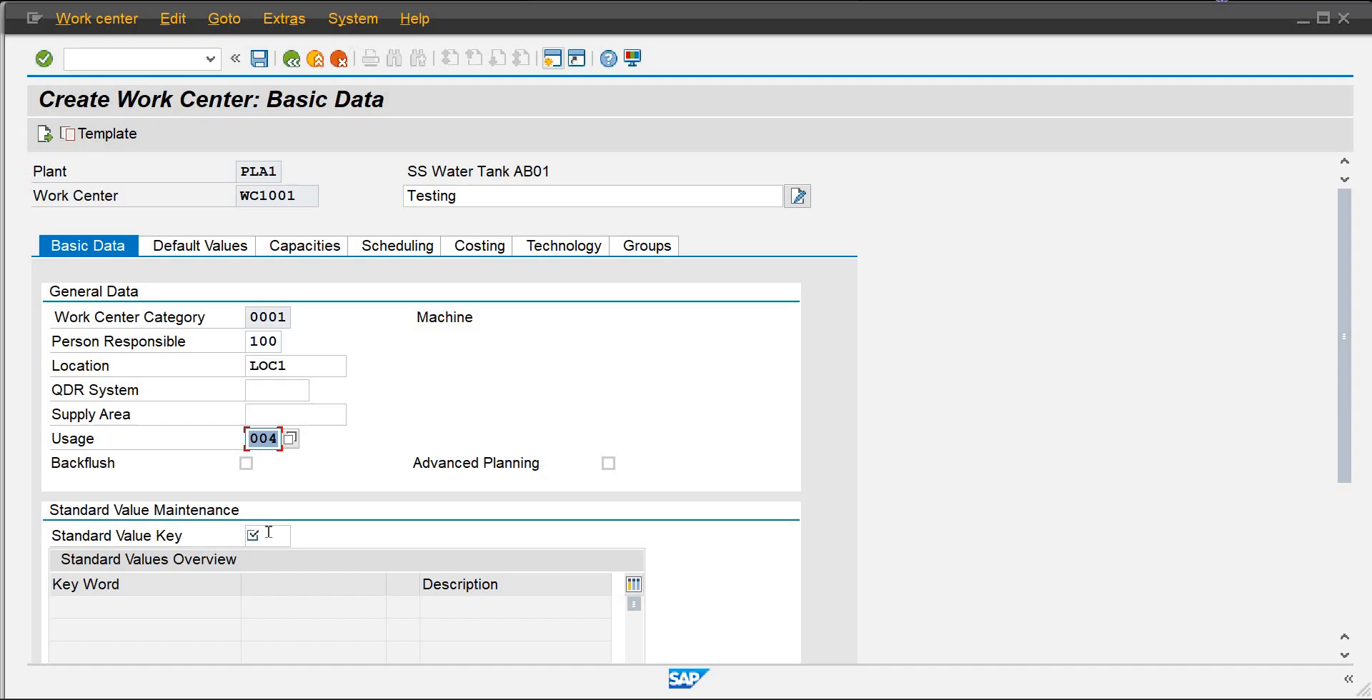
pyautogui.click(291, 534)
pyautogui.click(300, 536)
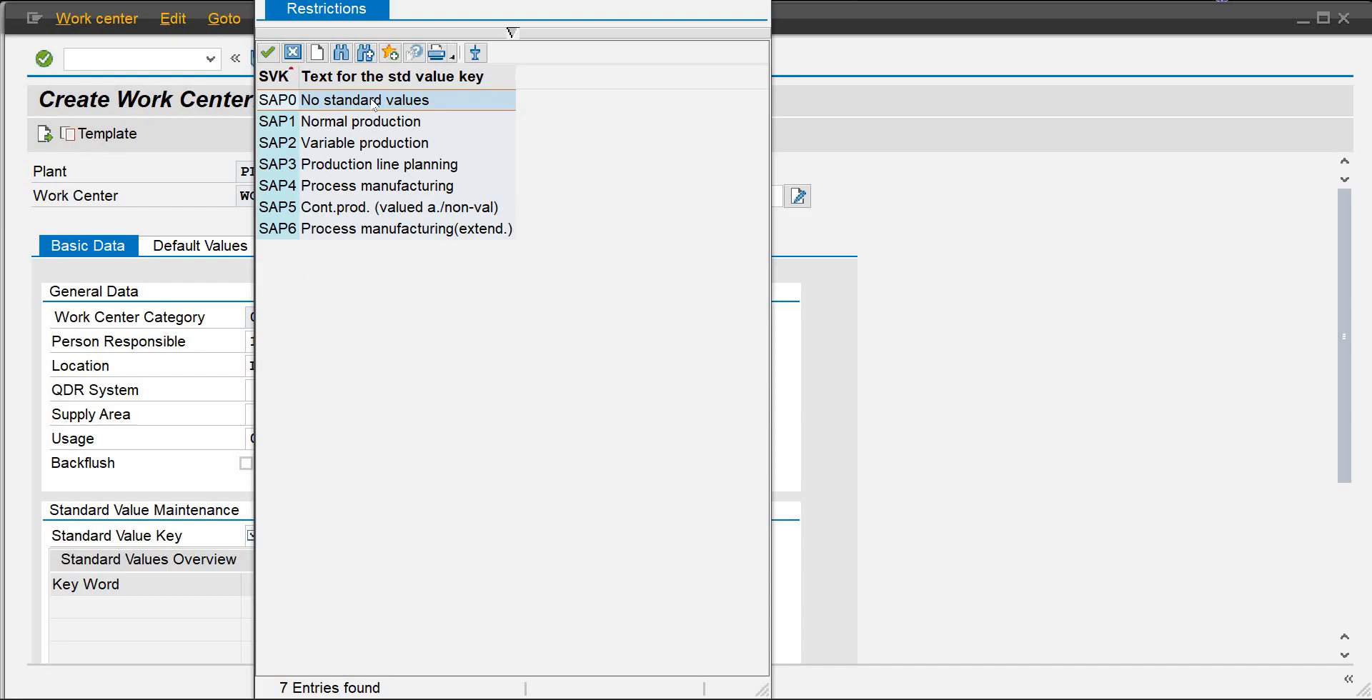
pyautogui.doubleClick(317, 100)
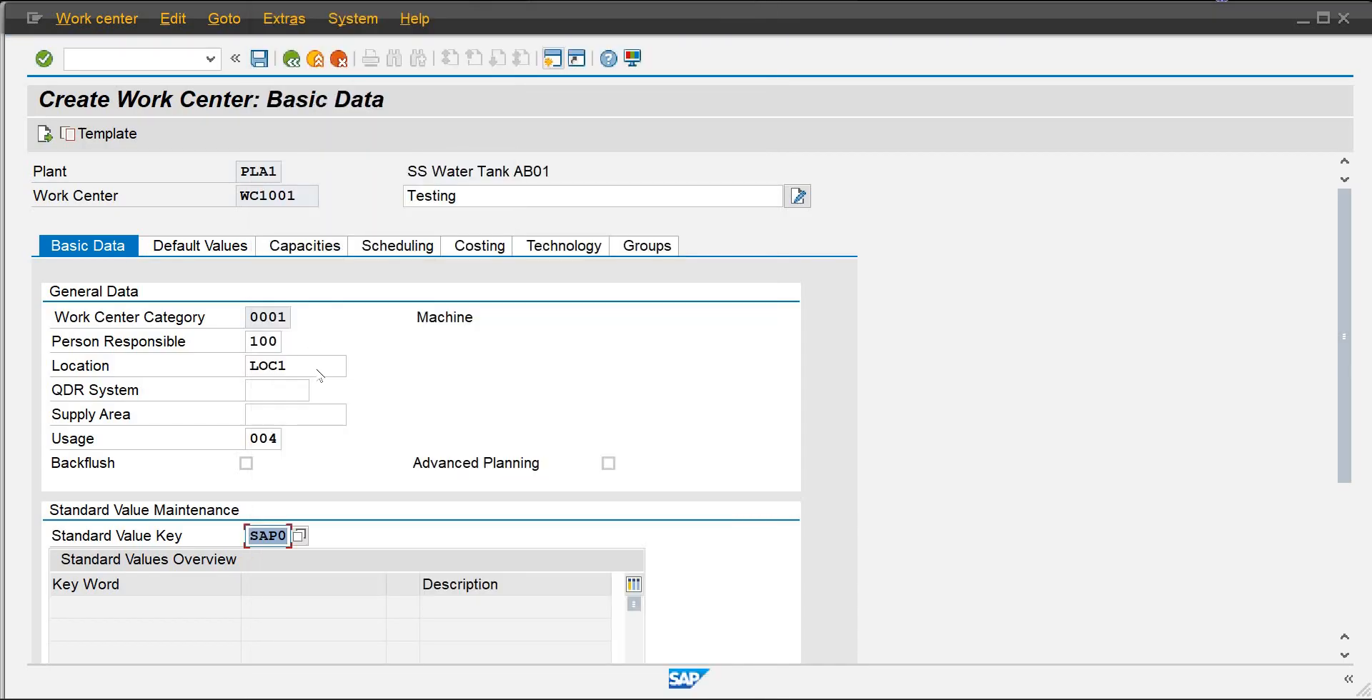
pyautogui.press('Return')
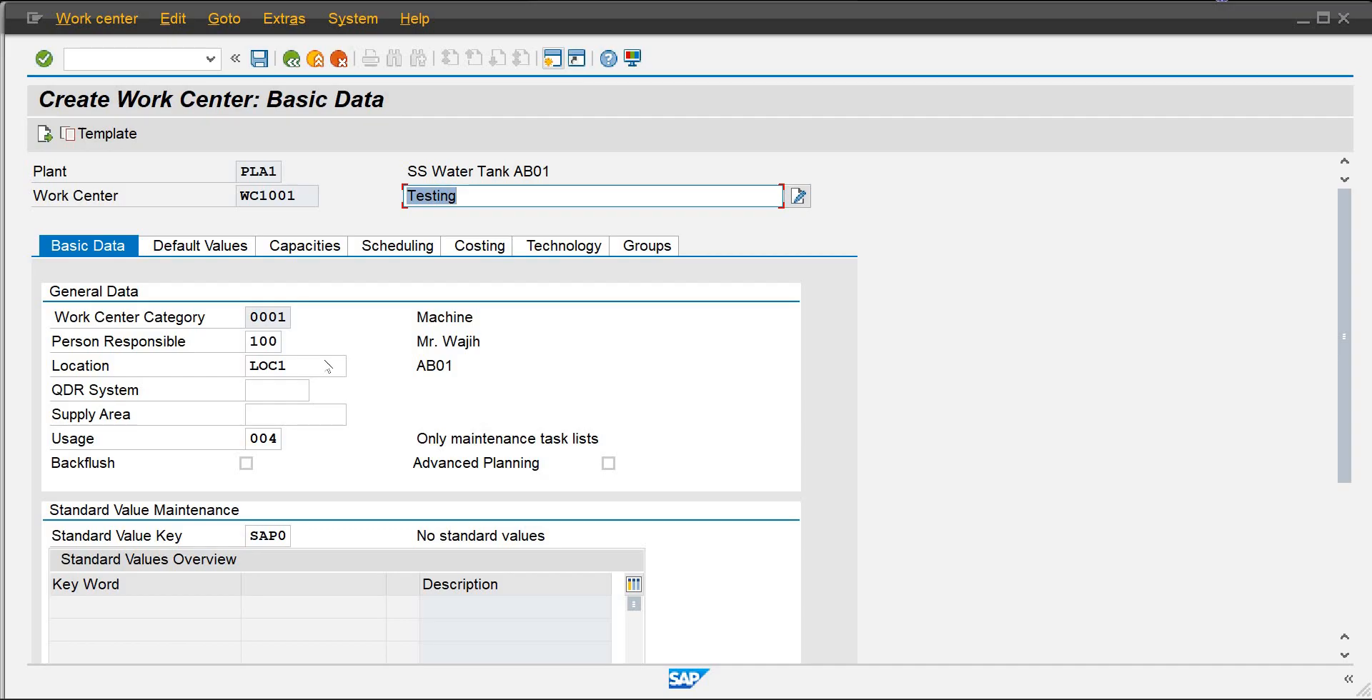
# Step: Assign capacity category 001 (Machine) to the work center and continue to its capacity header
pyautogui.click(215, 251)
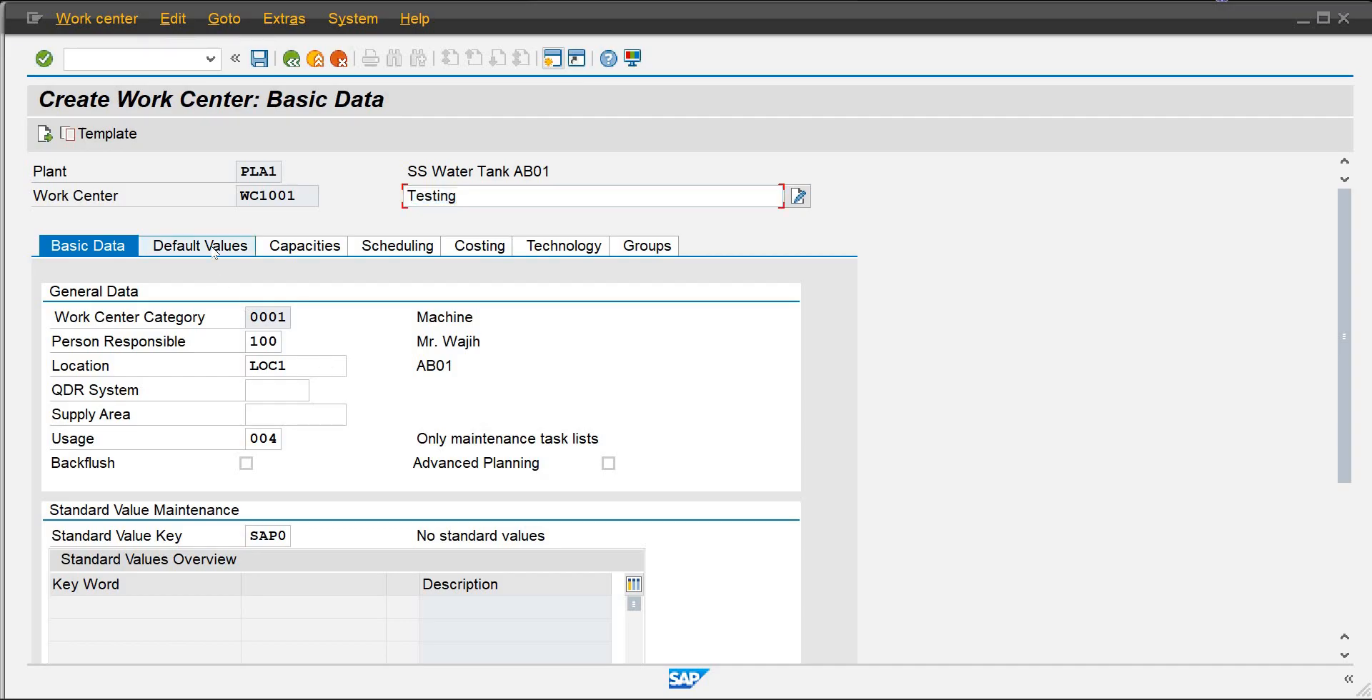
pyautogui.click(303, 252)
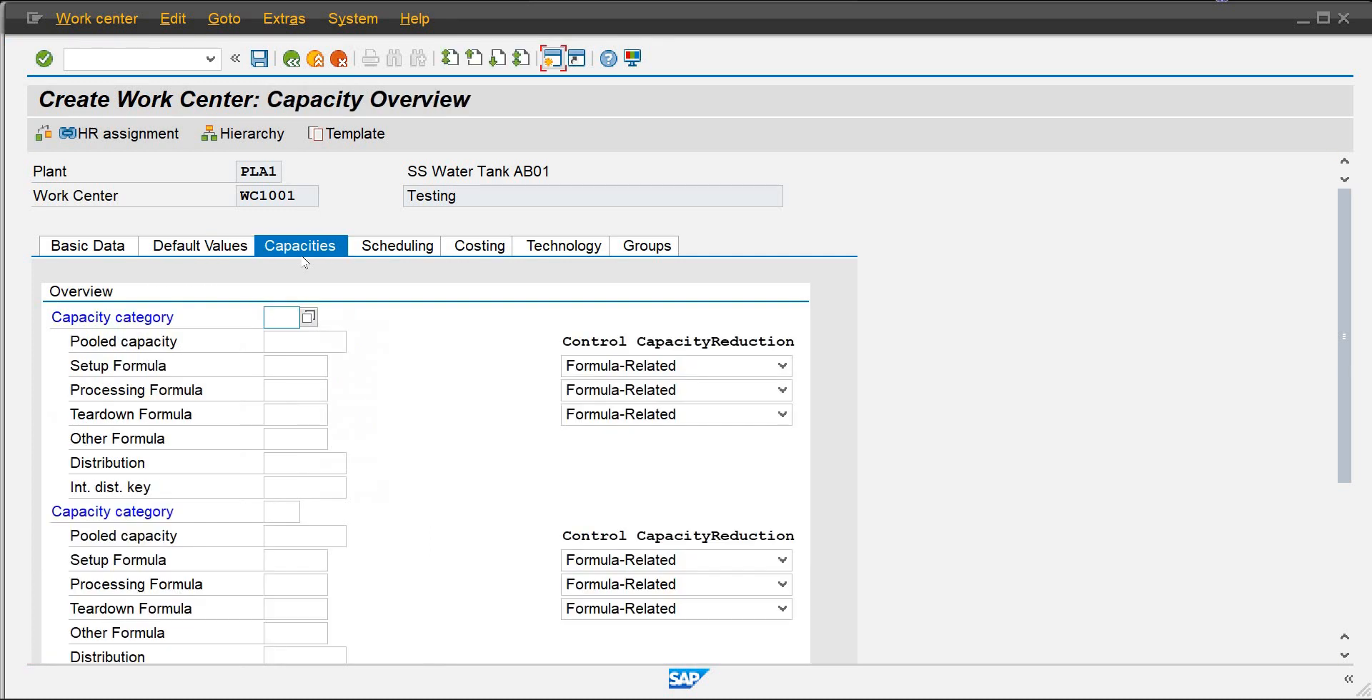
pyautogui.click(309, 317)
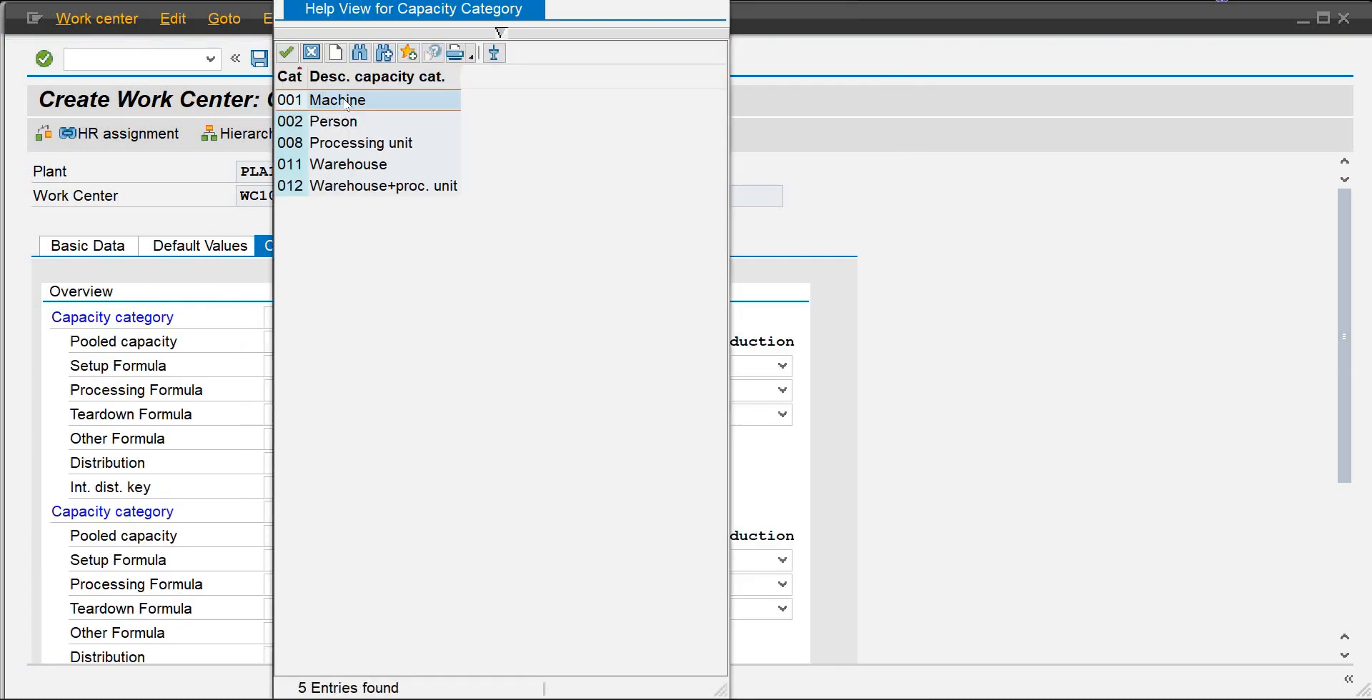
pyautogui.click(285, 52)
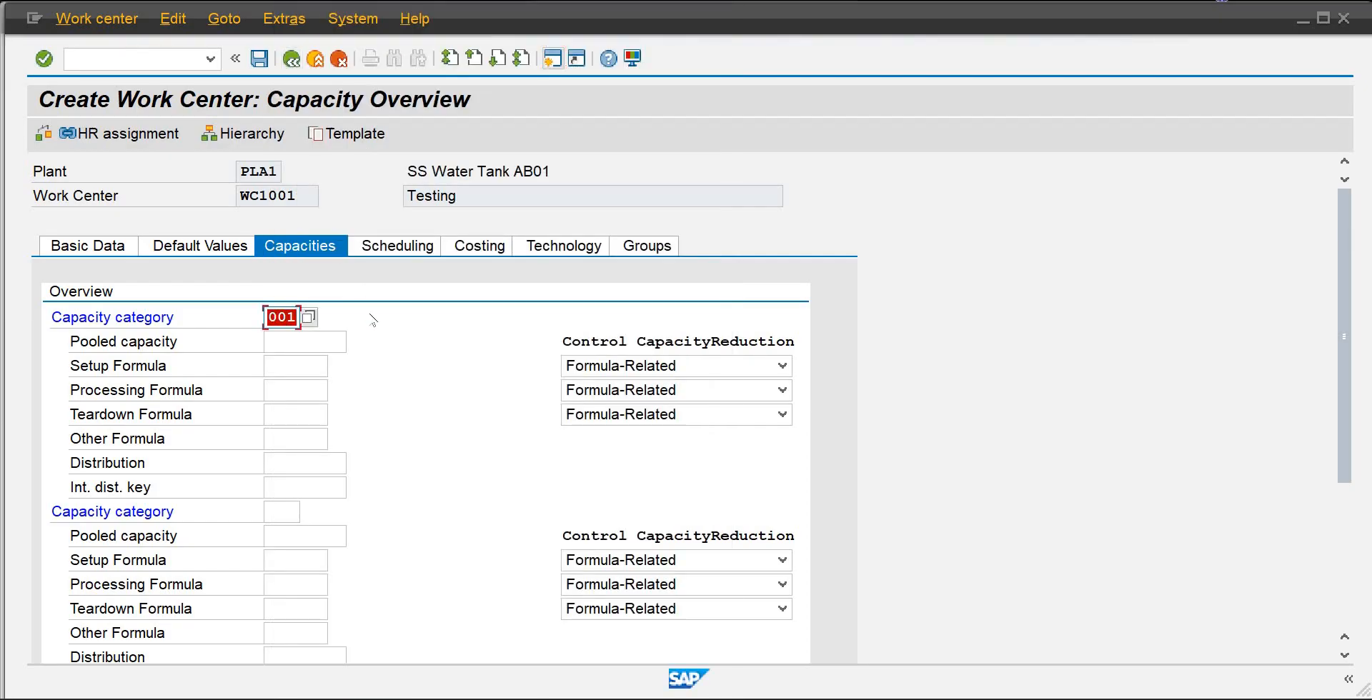
pyautogui.press('Return')
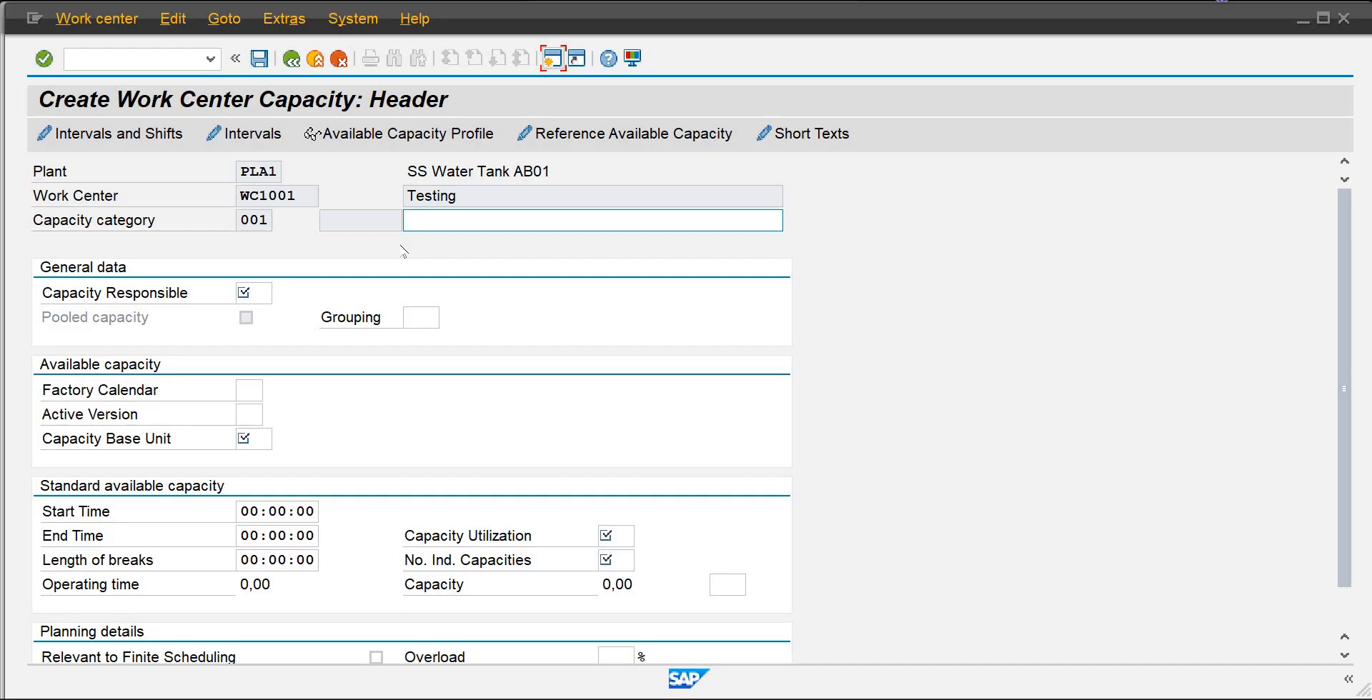
# Step: Describe the capacity as "Testing" and set Capacity Responsible to 001 (SAP example)
pyautogui.write('Testing')
pyautogui.press('Tab')
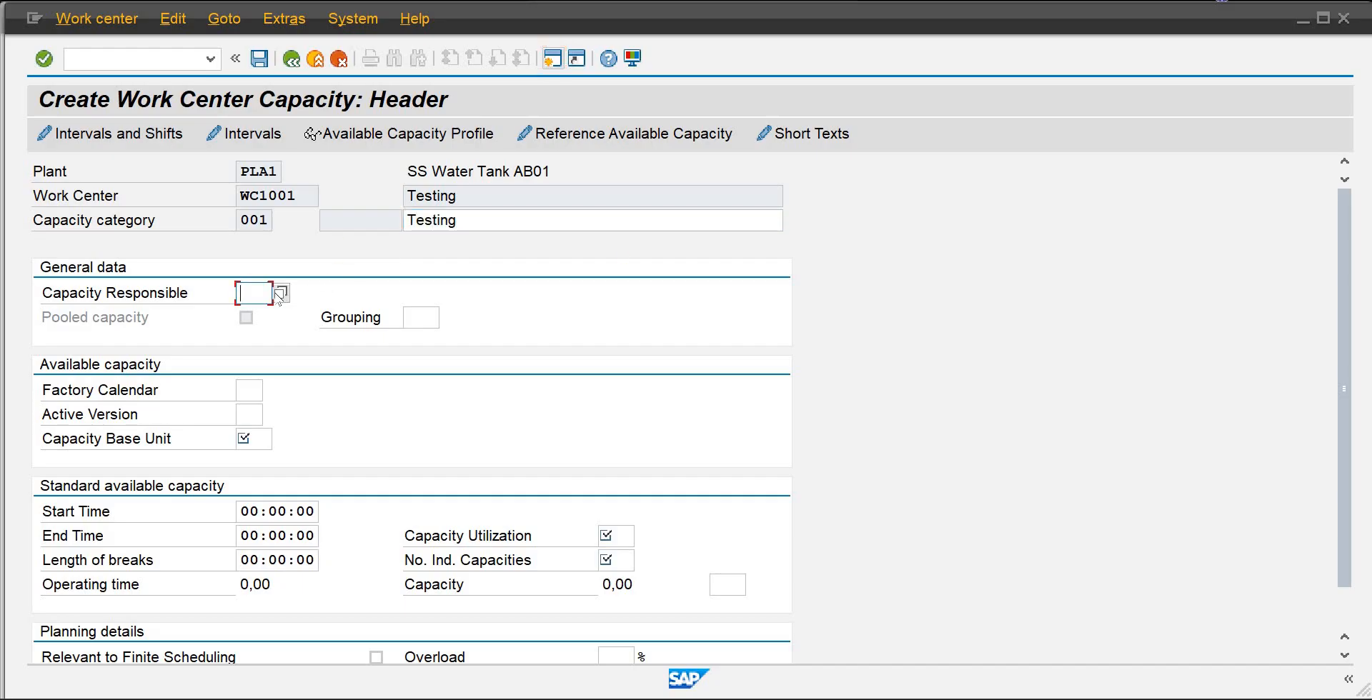
pyautogui.click(281, 294)
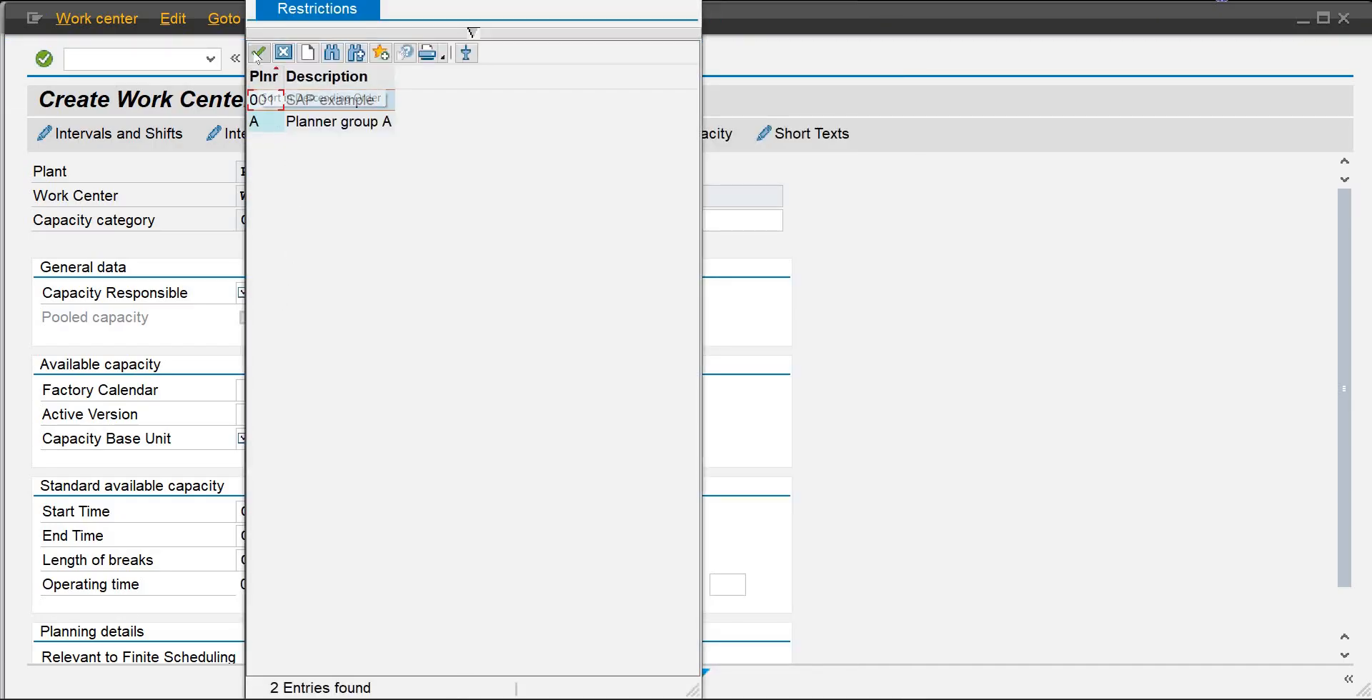
pyautogui.click(257, 54)
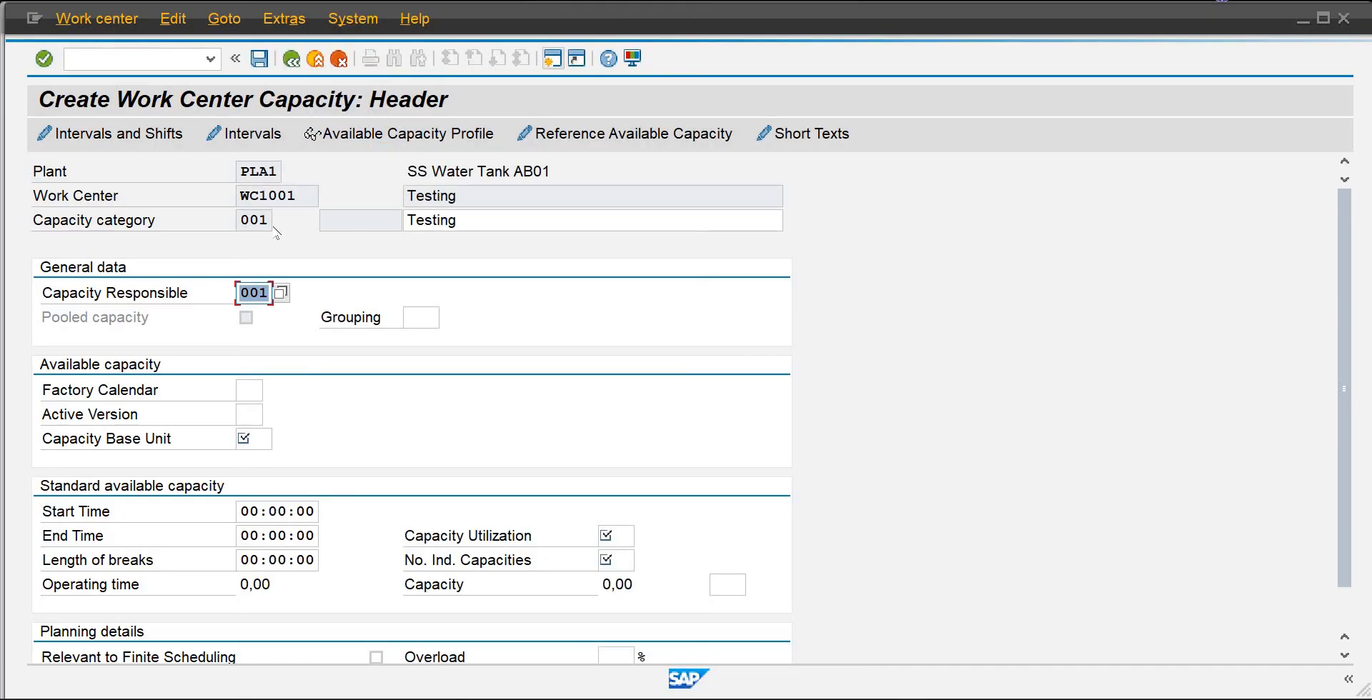
# Step: Set the capacity base unit to HR
pyautogui.click(258, 439)
pyautogui.write('hr')
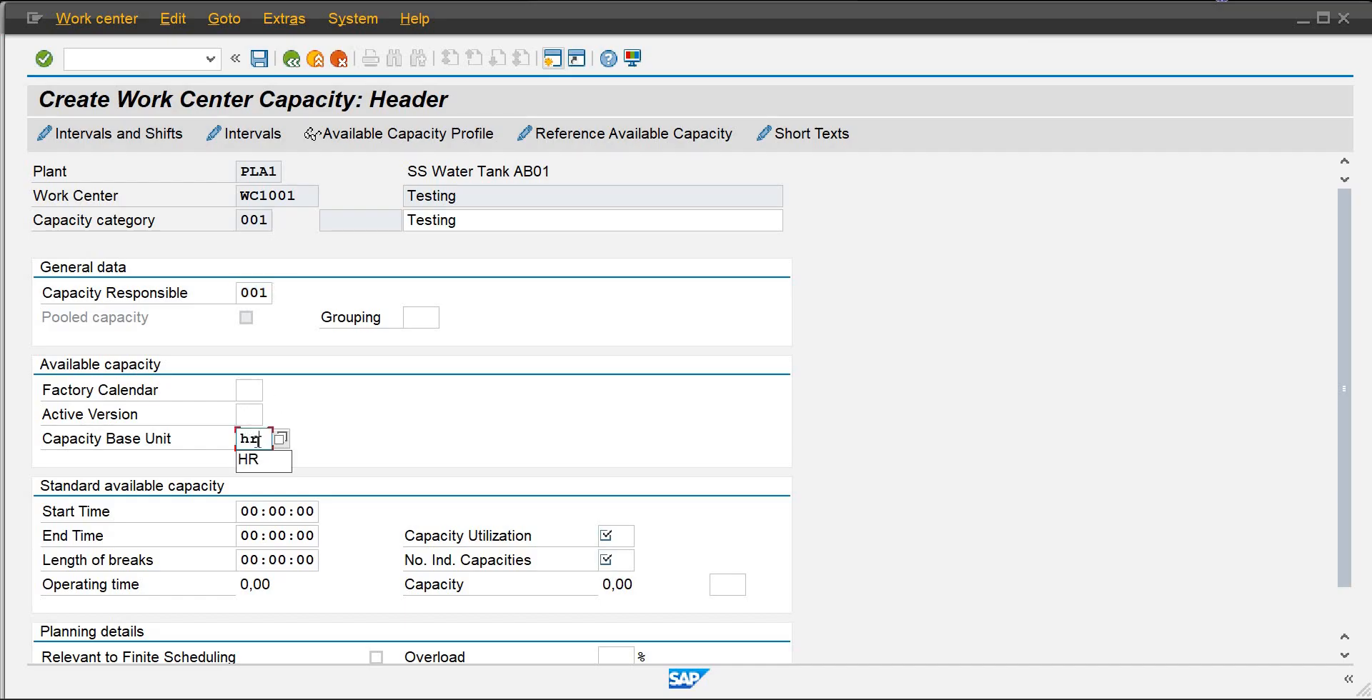
pyautogui.click(255, 465)
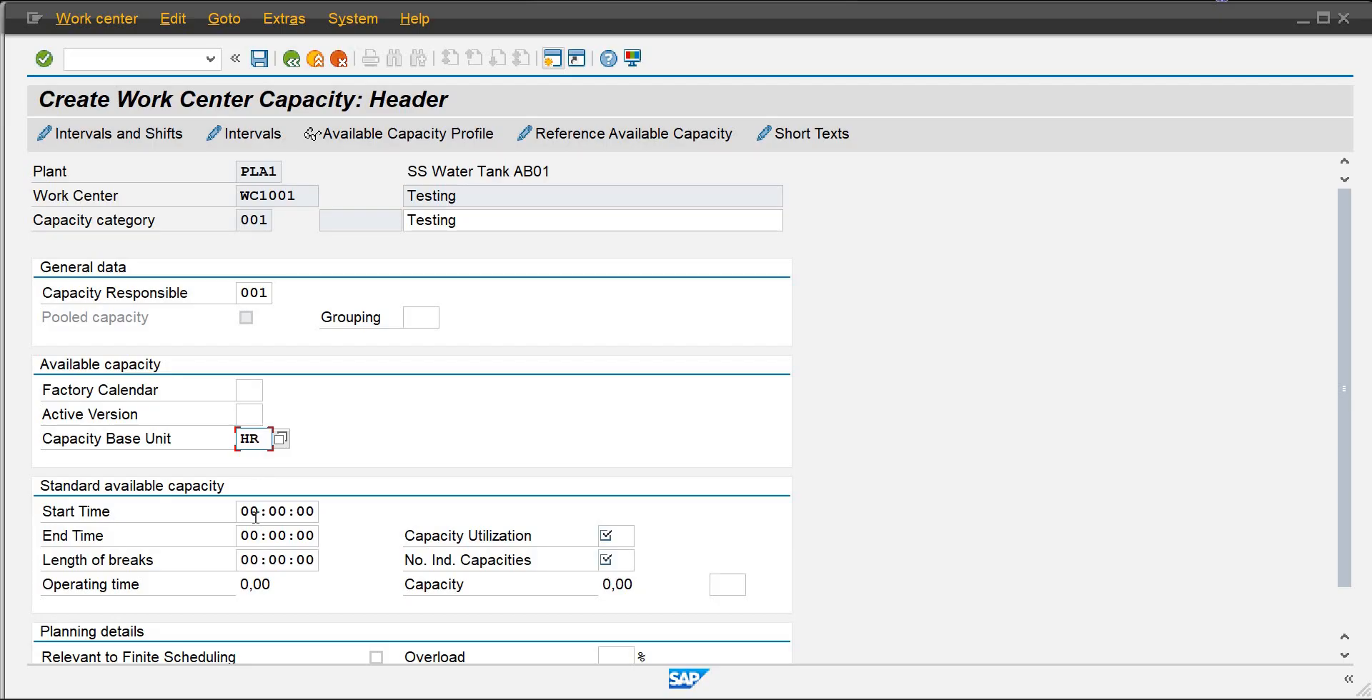
# Step: Set the standard available capacity to start at 09:00:00 and end at 18:00:00
pyautogui.click(255, 514)
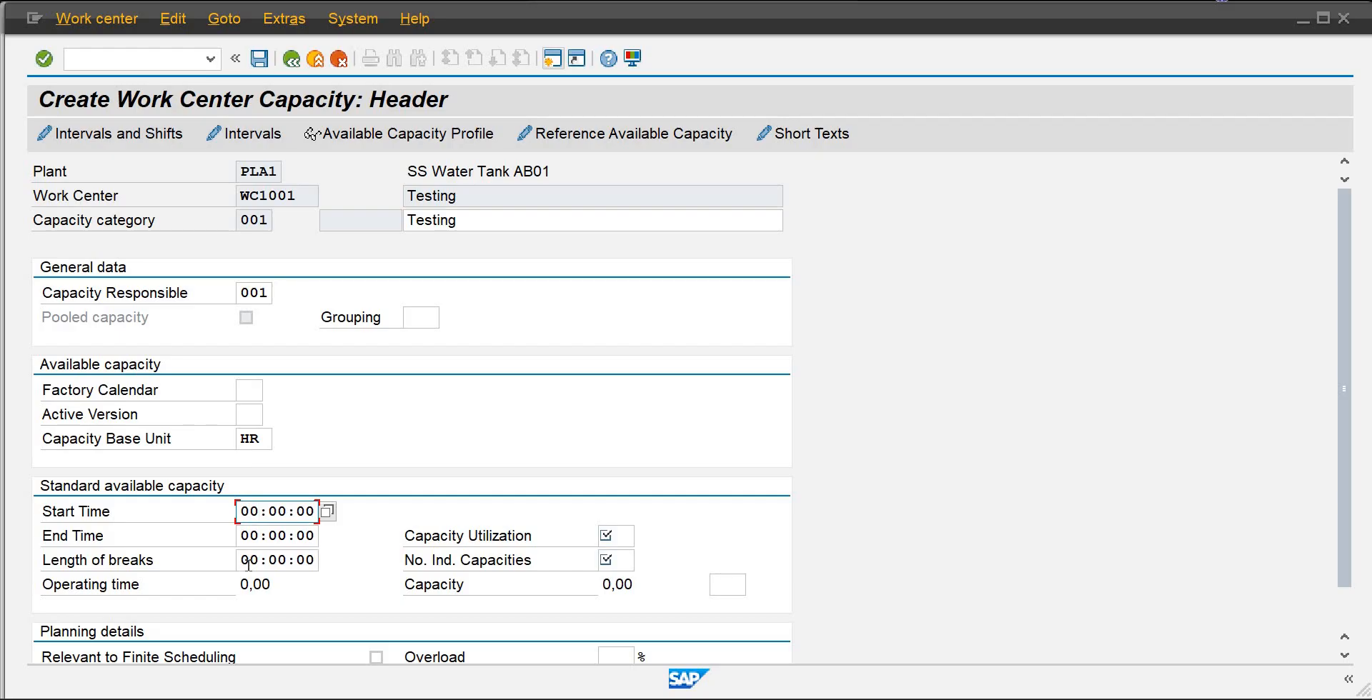
pyautogui.press('Delete')
pyautogui.write('9')
pyautogui.click(243, 538)
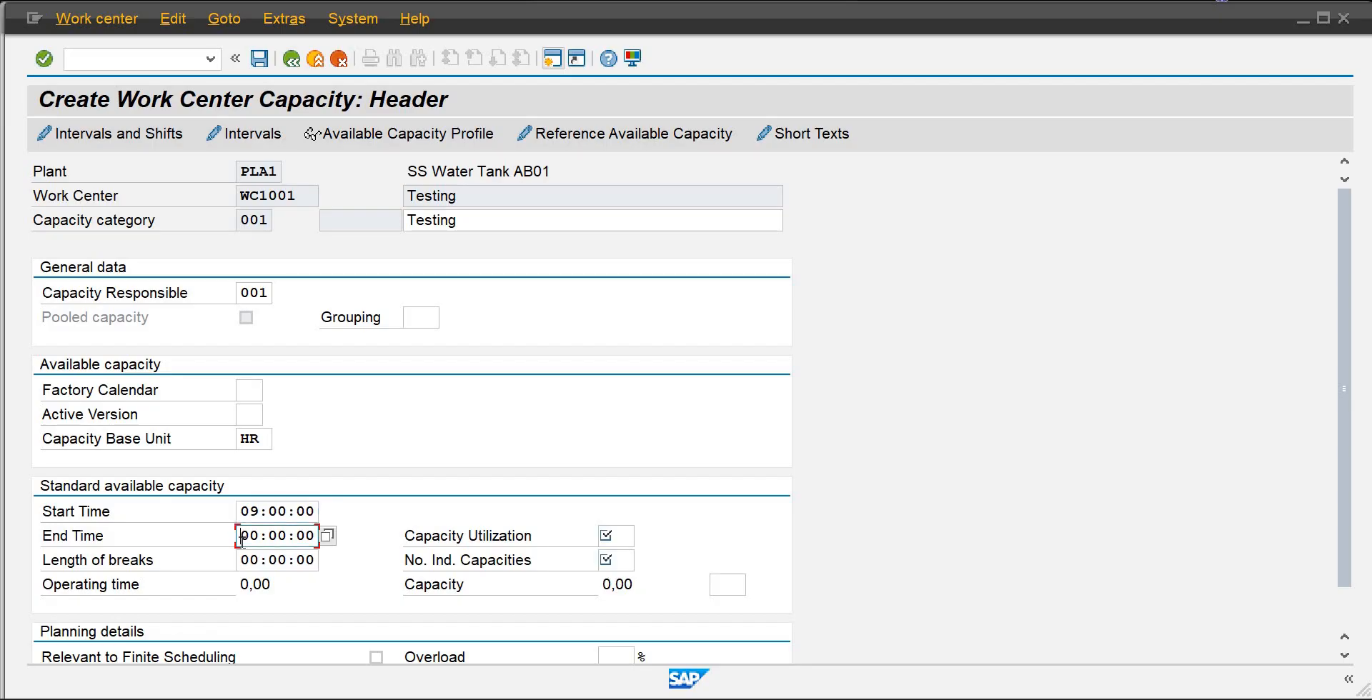
pyautogui.press('Delete')
pyautogui.press('Delete')
pyautogui.write('18')
pyautogui.press('Tab')
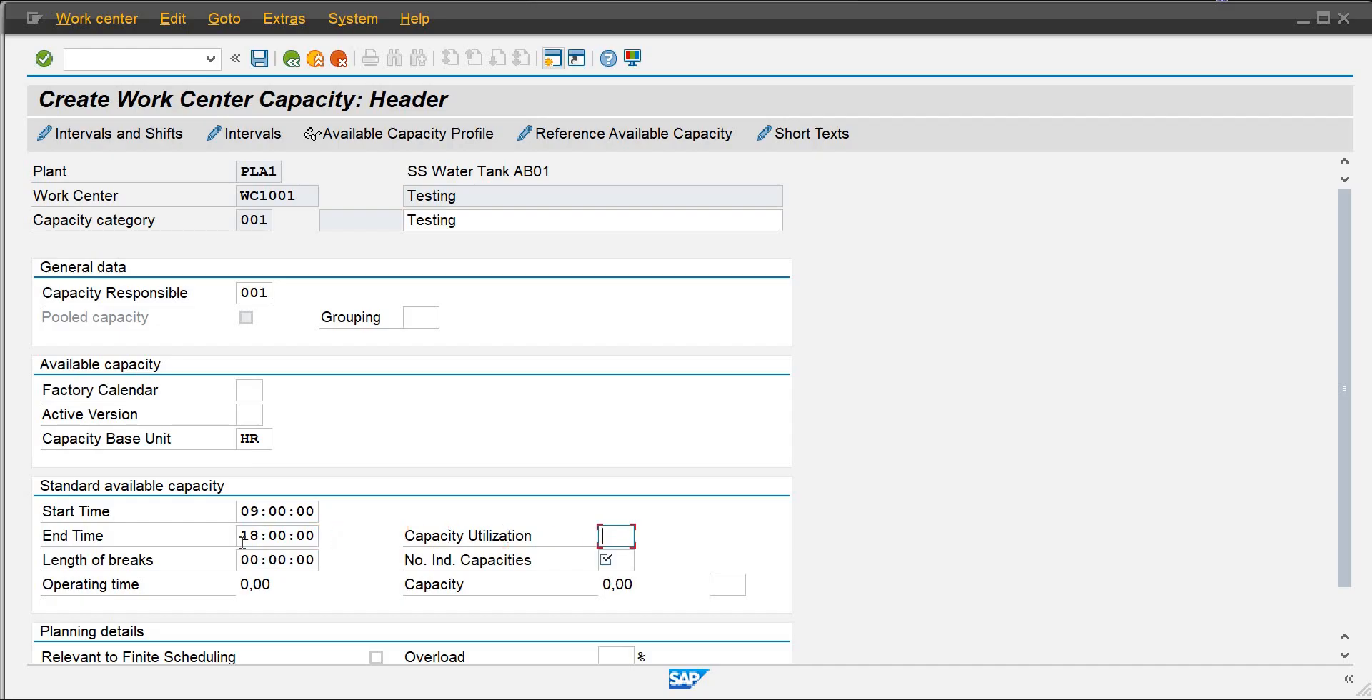
# Step: Set the capacity utilization to 100 and the length of breaks to 01:00:00
pyautogui.write('100')
pyautogui.press('Tab')
pyautogui.press('Tab')
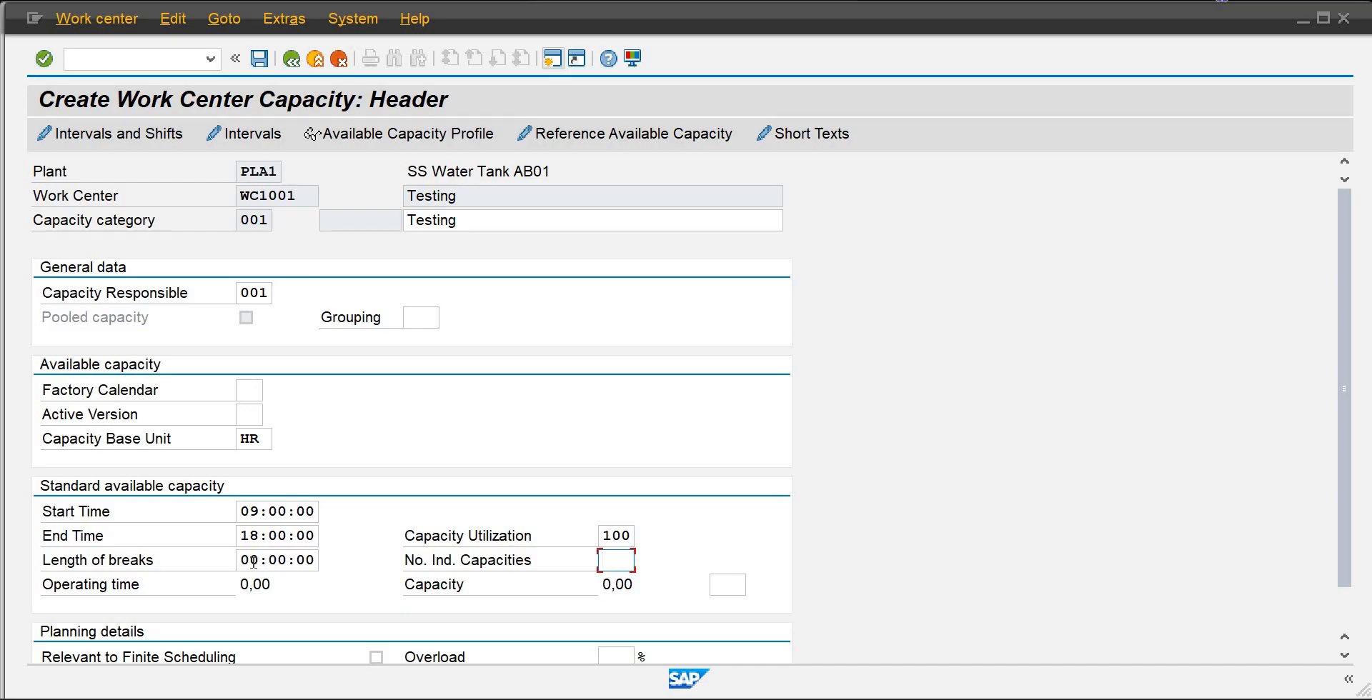
pyautogui.click(253, 562)
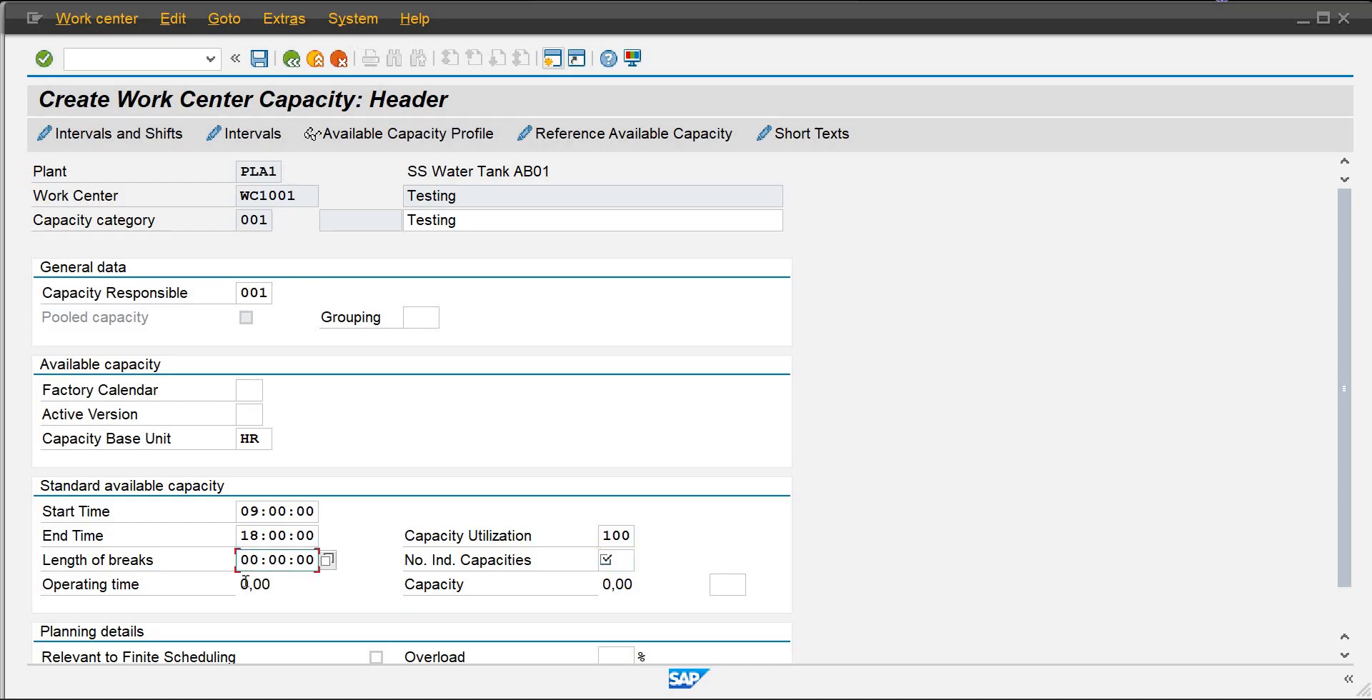
pyautogui.press('BackSpace')
pyautogui.write('1')
pyautogui.press('Tab')
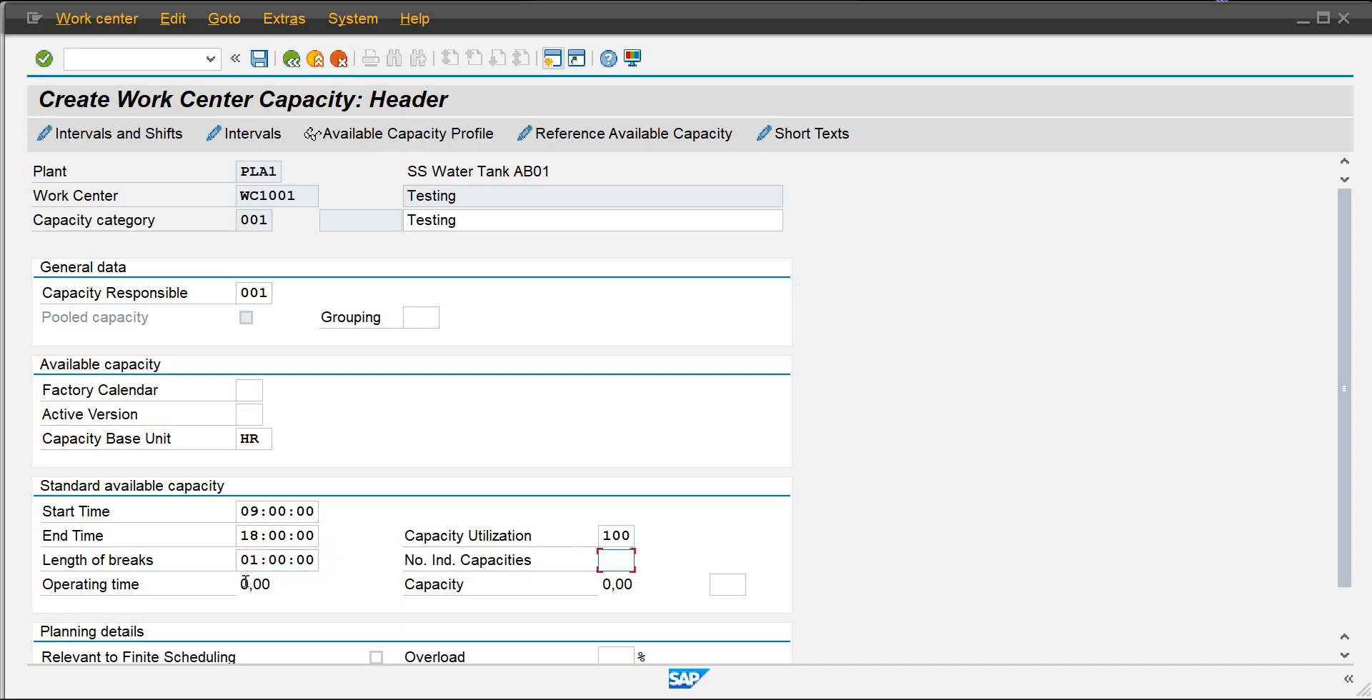
# Step: Set the number of individual capacities to 25 and confirm the capacity header
pyautogui.write('1')
pyautogui.press('BackSpace')
pyautogui.write('25')
pyautogui.press('Return')
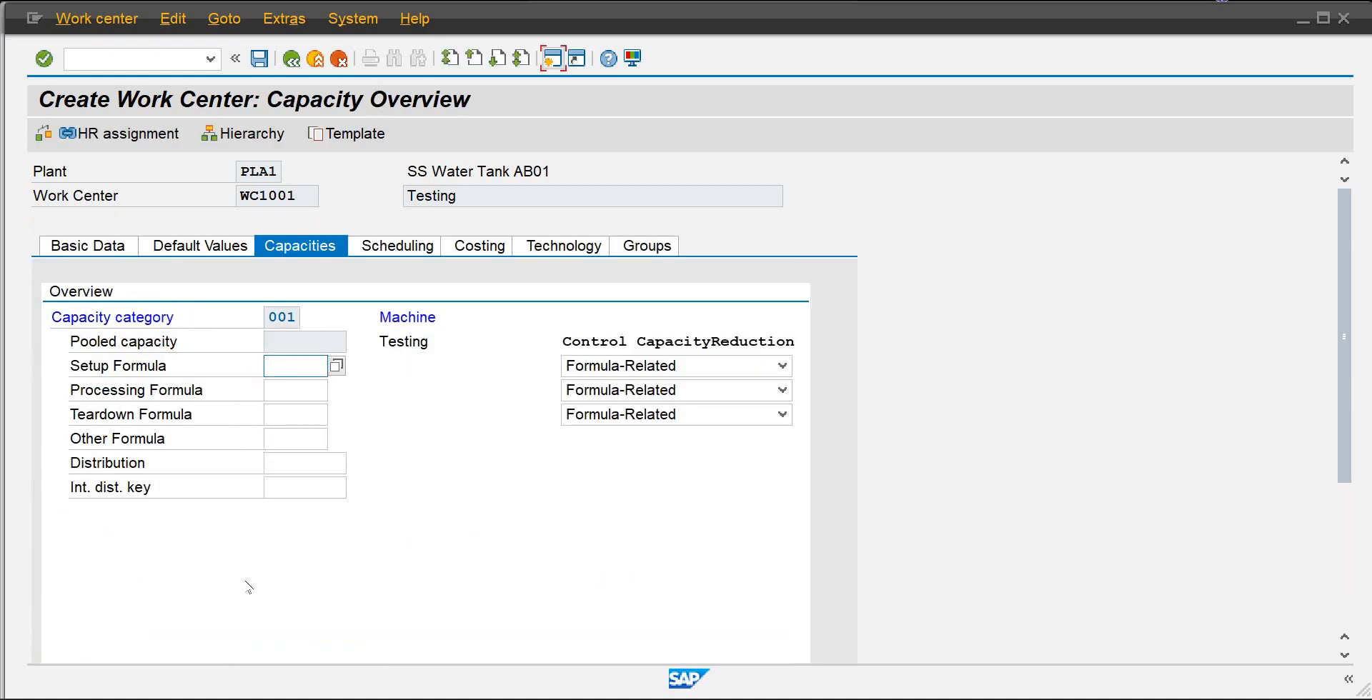
# Step: Reopen the header of machine capacity 001 to check its operating time and total capacity, and return to the capacity overview
pyautogui.click(1347, 574)
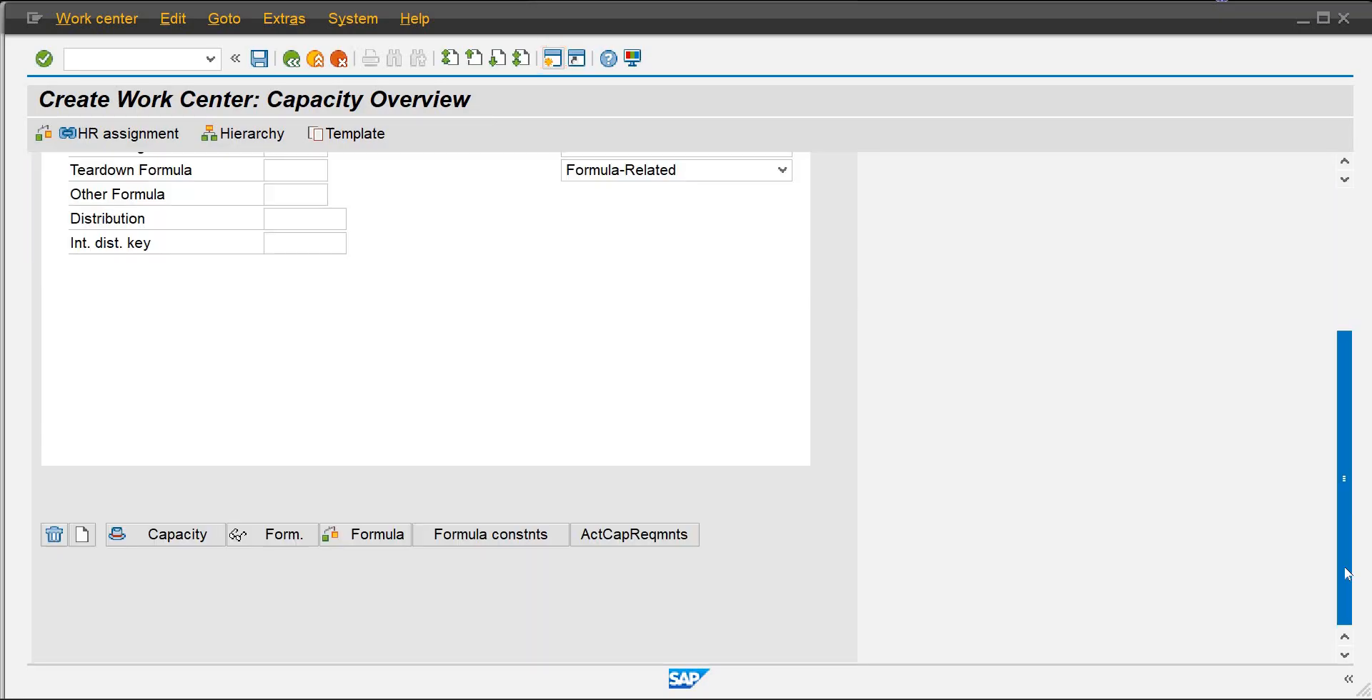
pyautogui.click(171, 535)
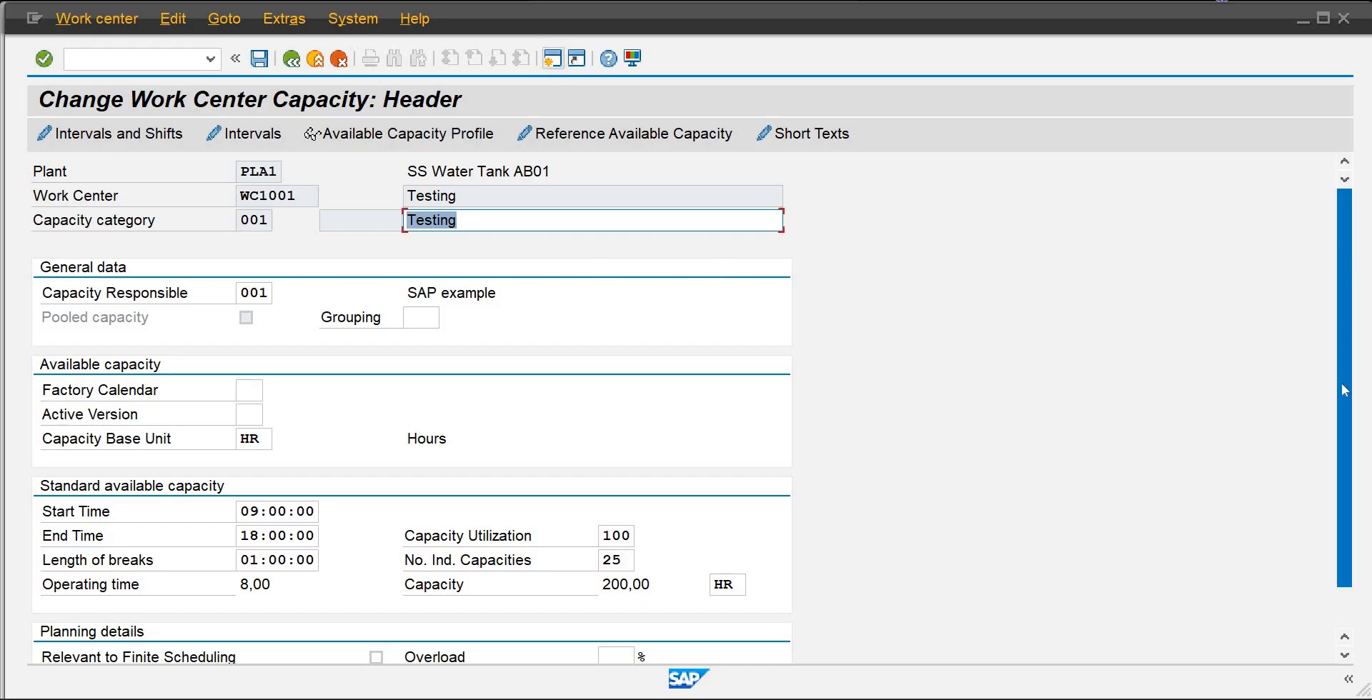
pyautogui.scroll(-1, 1345, 393)
pyautogui.scroll(1, 1345, 393)
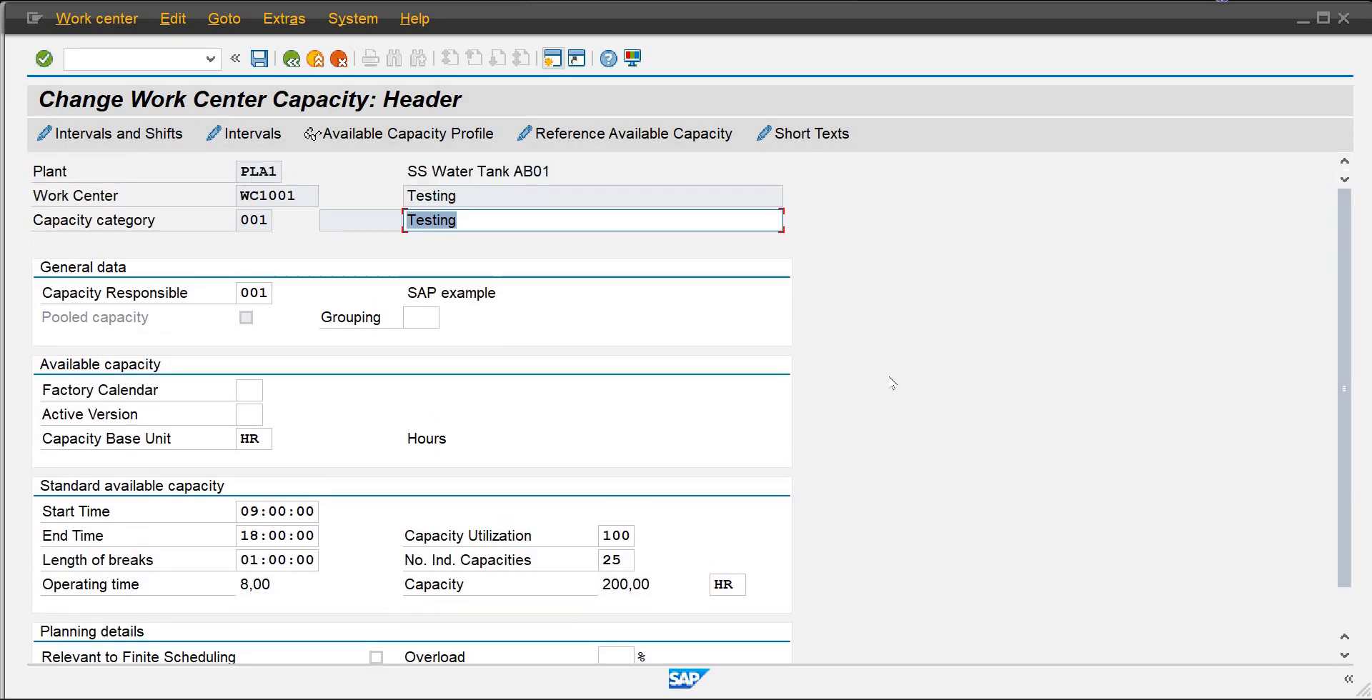
pyautogui.click(892, 384)
pyautogui.click(558, 63)
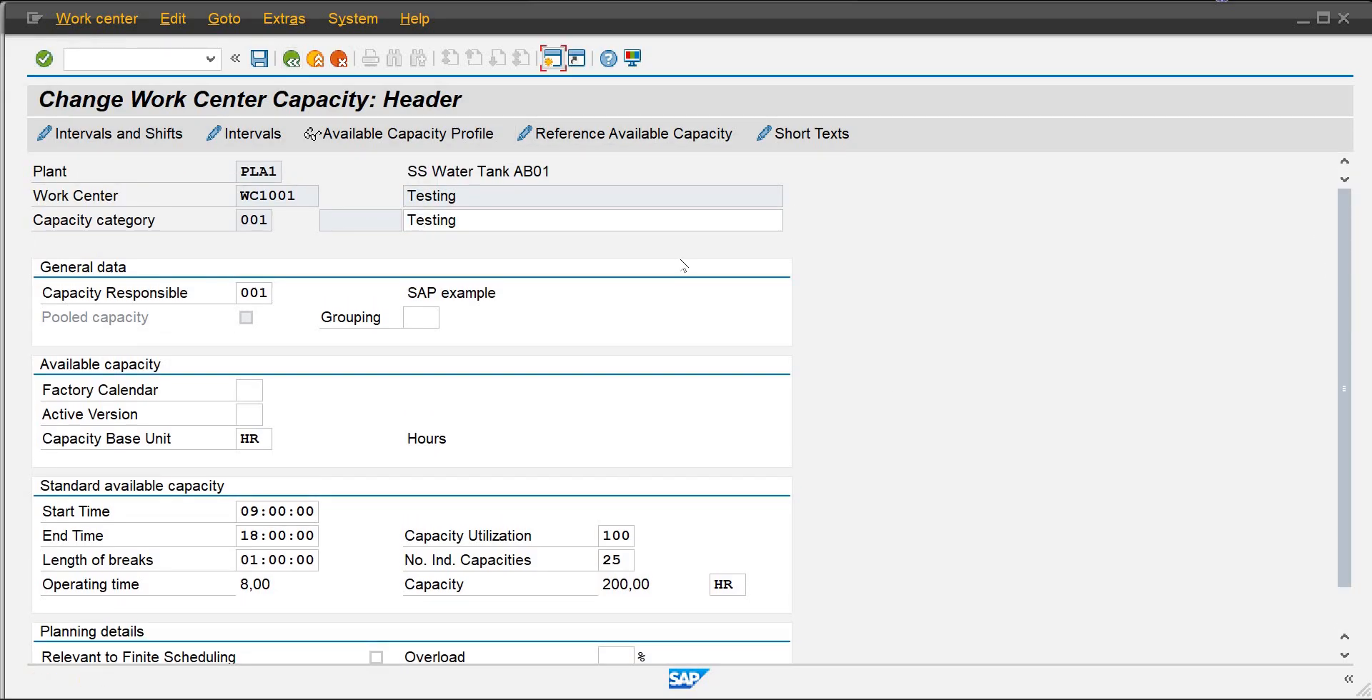
pyautogui.press('F3')
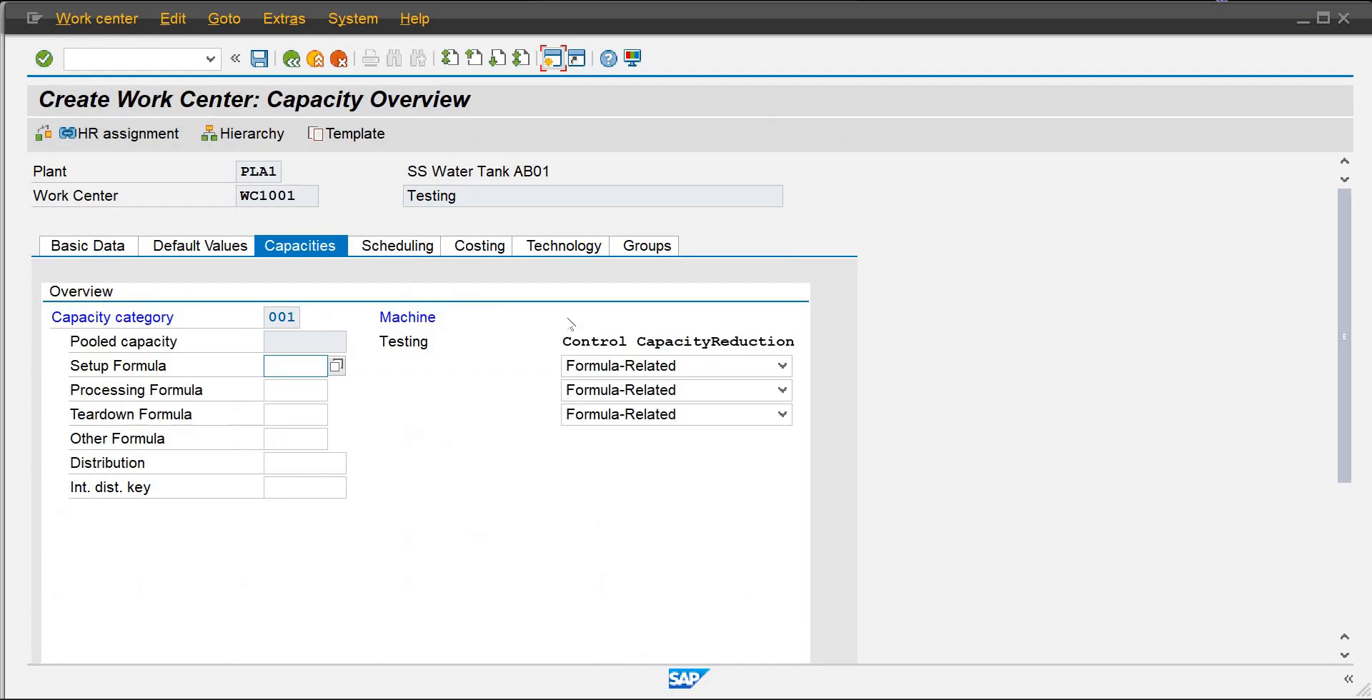
# Step: Set the capacity category of the work center's scheduling basis to 001 (Machine)
pyautogui.click(409, 252)
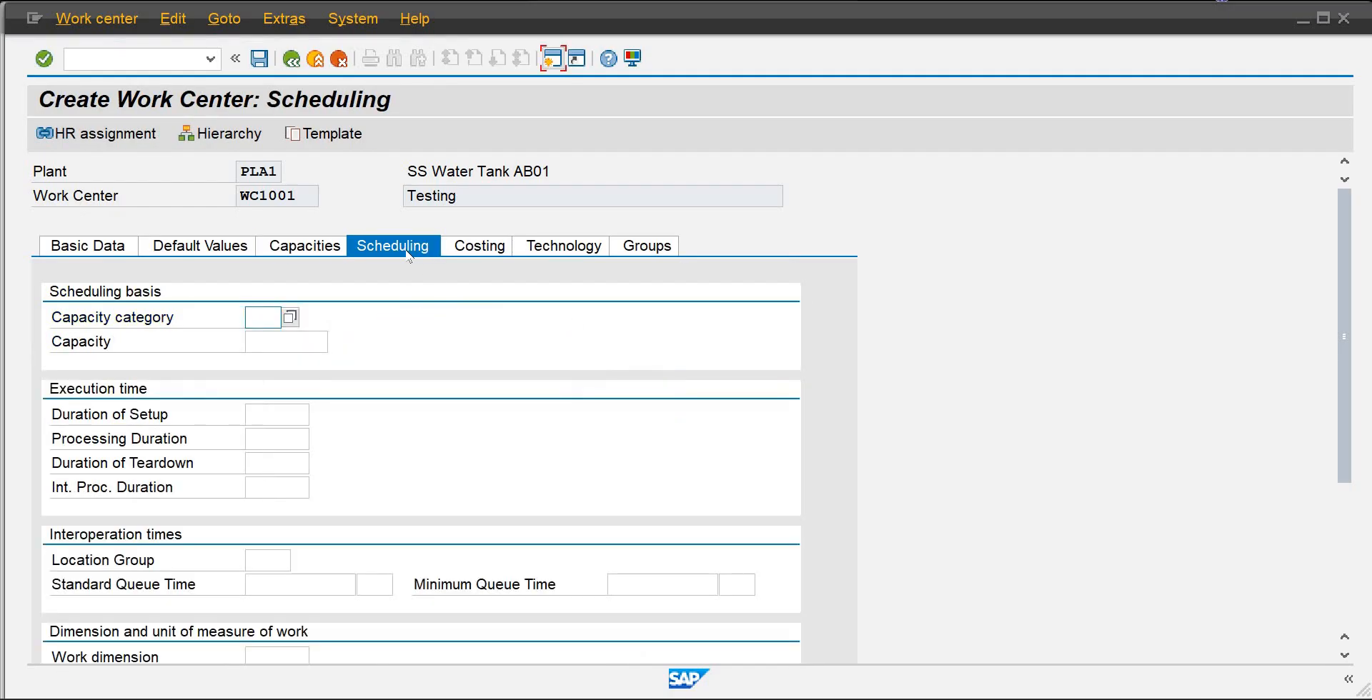
pyautogui.click(290, 316)
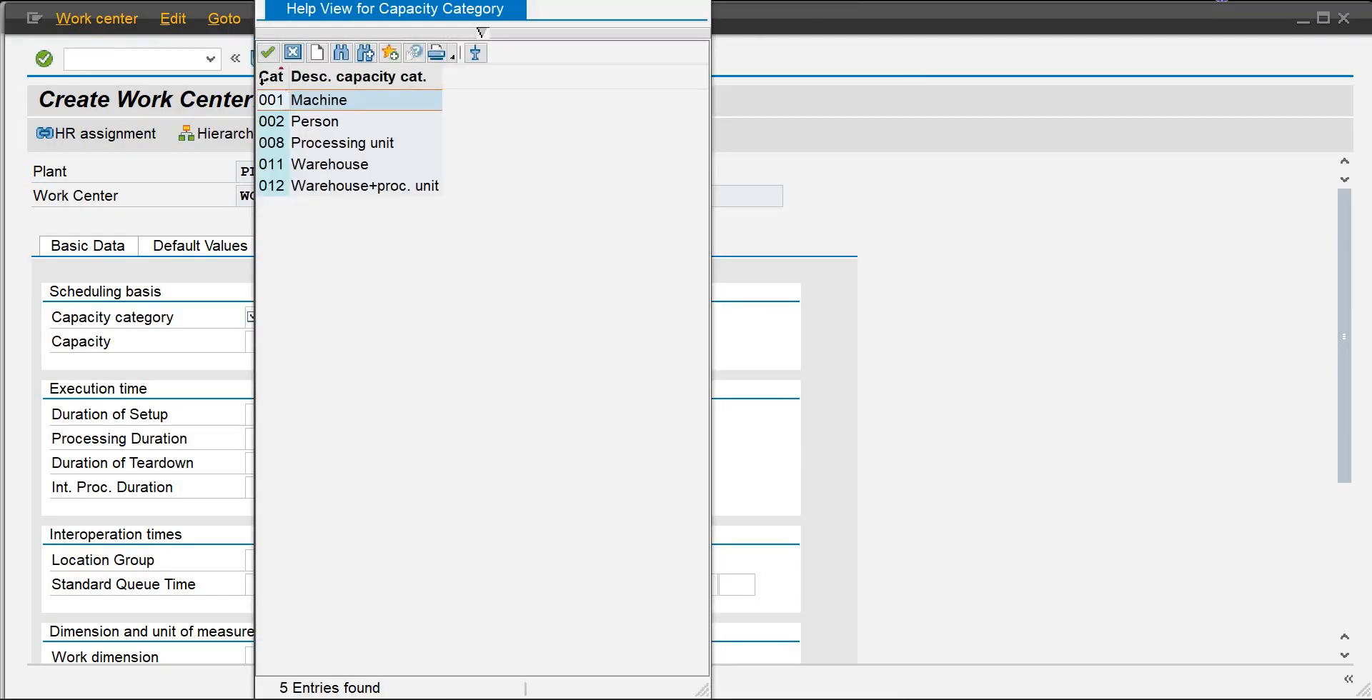
pyautogui.click(267, 52)
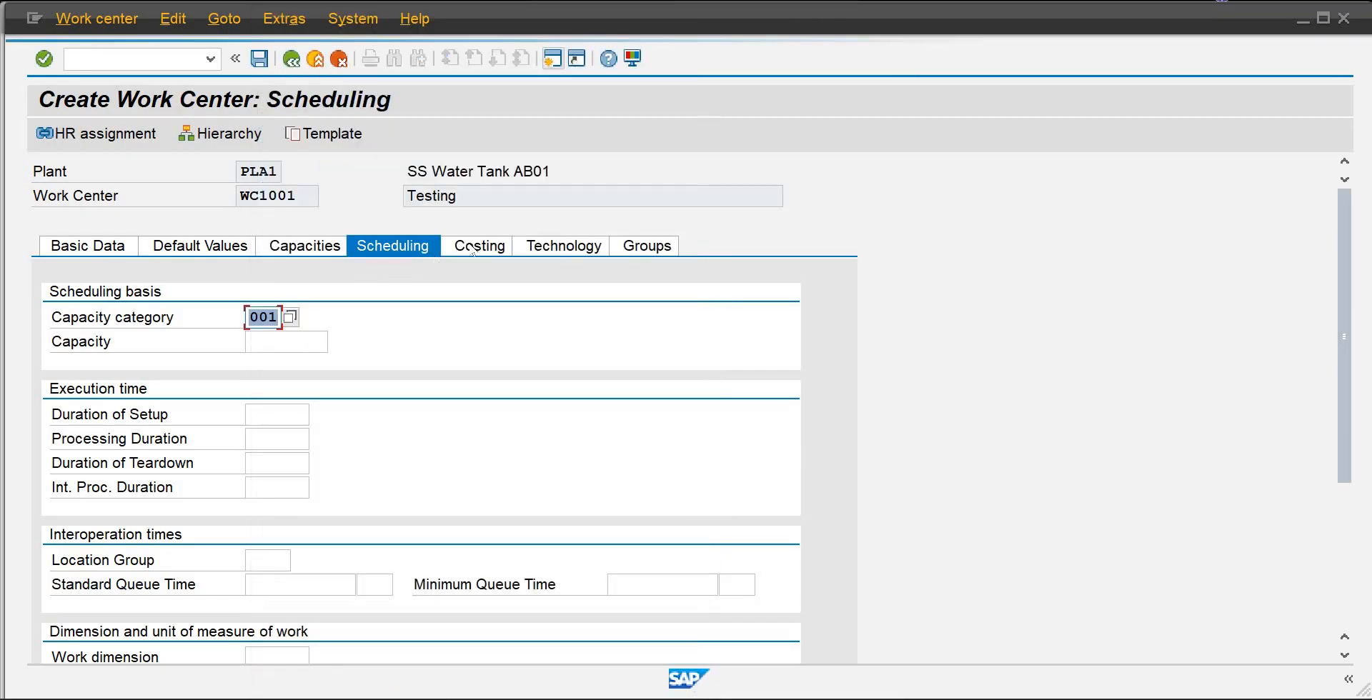
# Step: Open the work center's costing data and go to the required Cost Center field
pyautogui.click(473, 247)
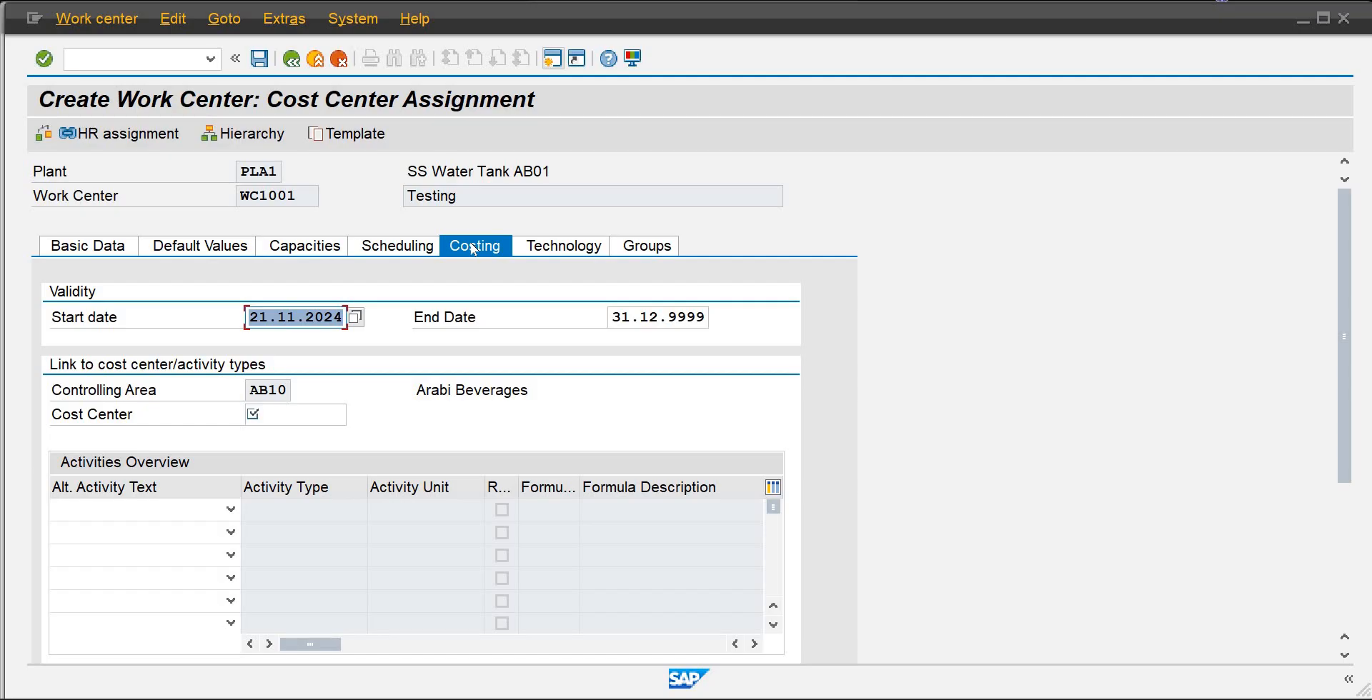
pyautogui.click(291, 511)
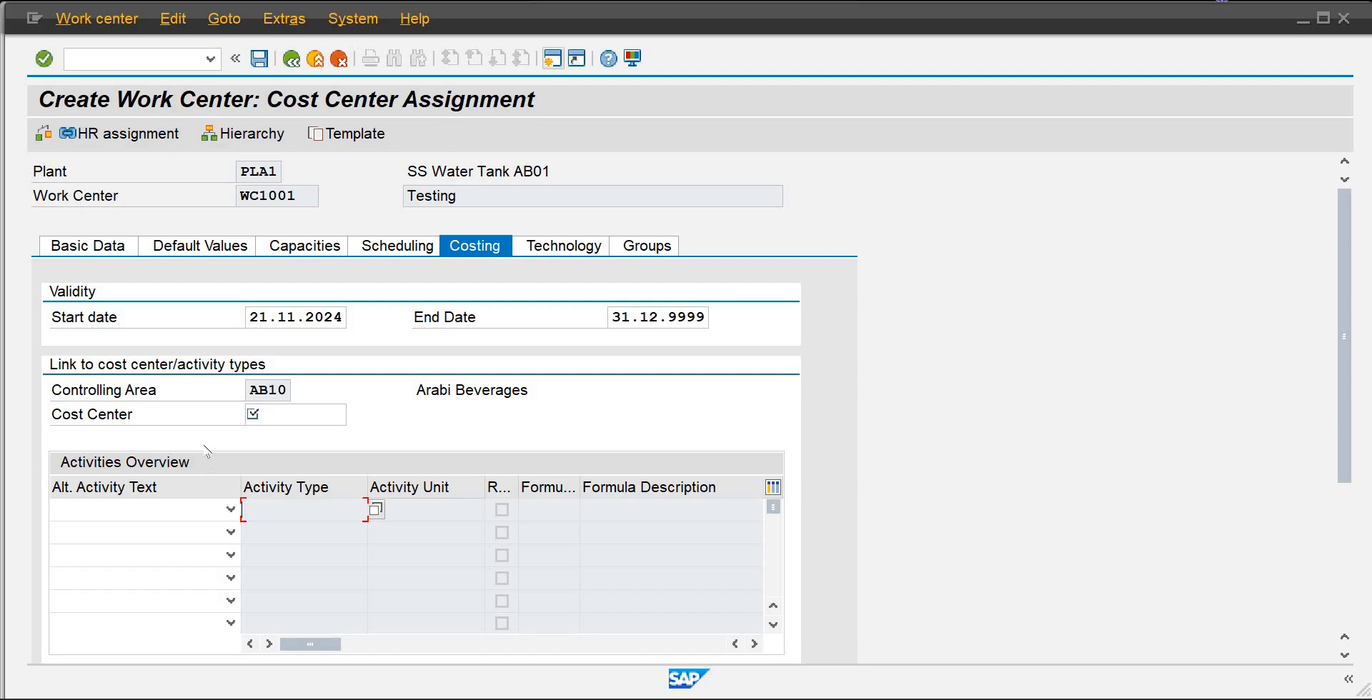
pyautogui.click(281, 416)
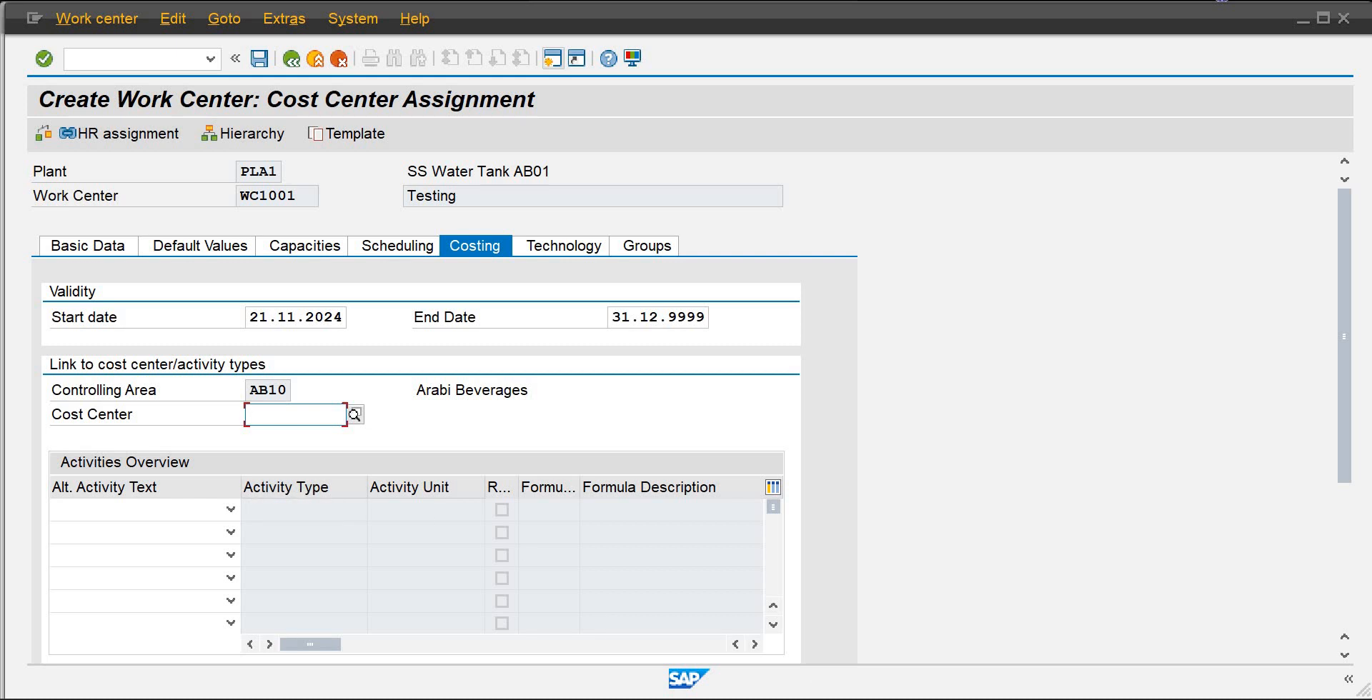
# Step: Switch to the Word list of basic SAP configuration, find the Controlling Area entry and enlarge the page to 190%
pyautogui.click(964, 647)
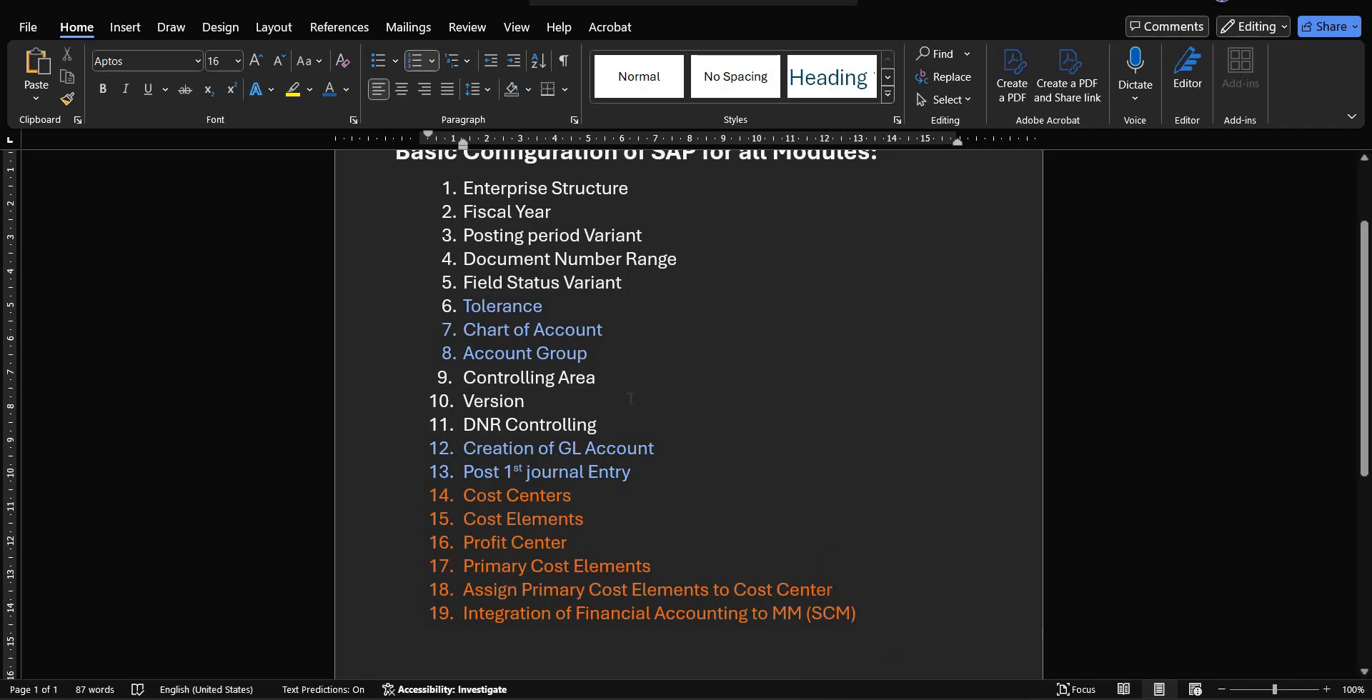
pyautogui.moveTo(472, 383); pyautogui.dragTo(457, 383)
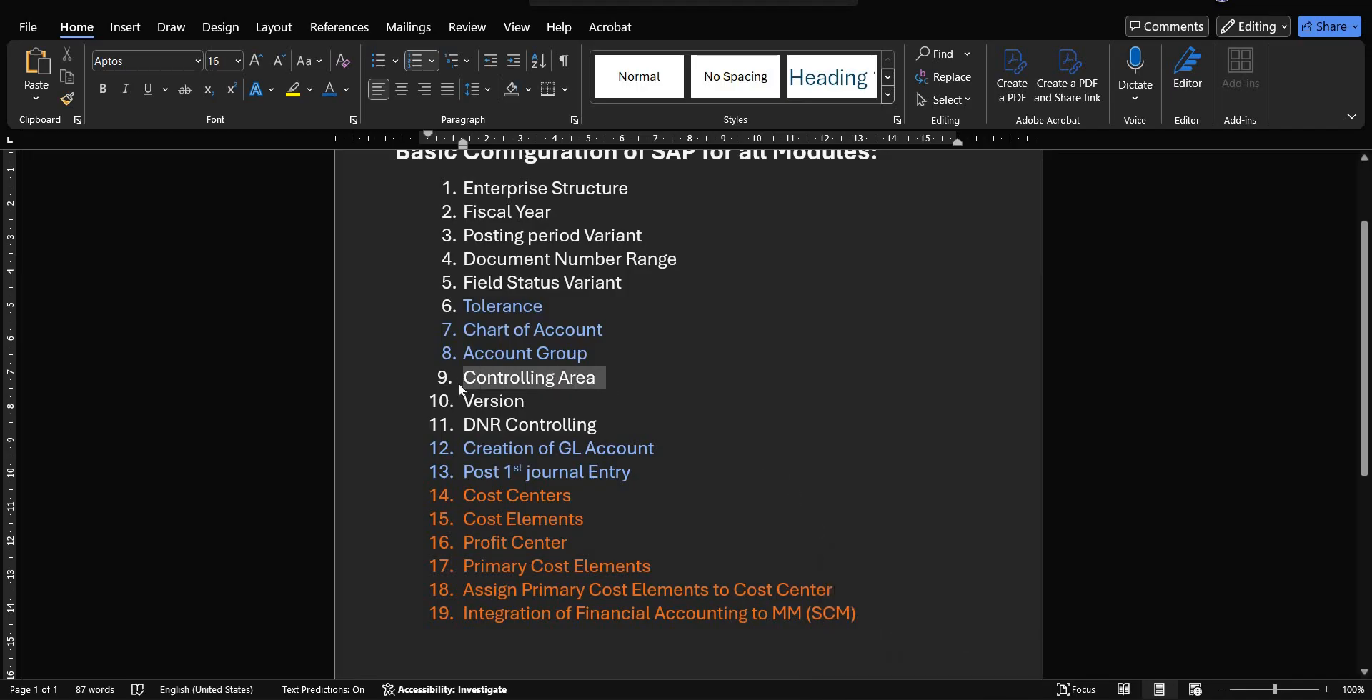
pyautogui.click(632, 396)
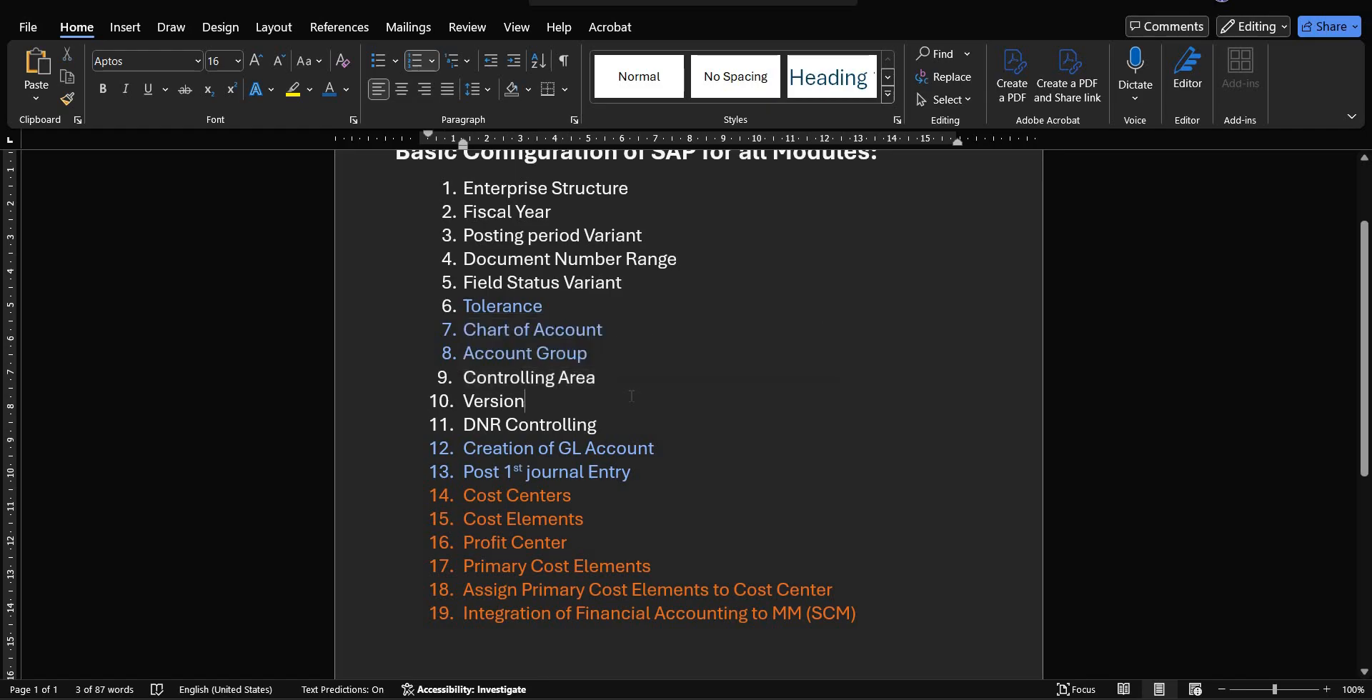
pyautogui.click(598, 380)
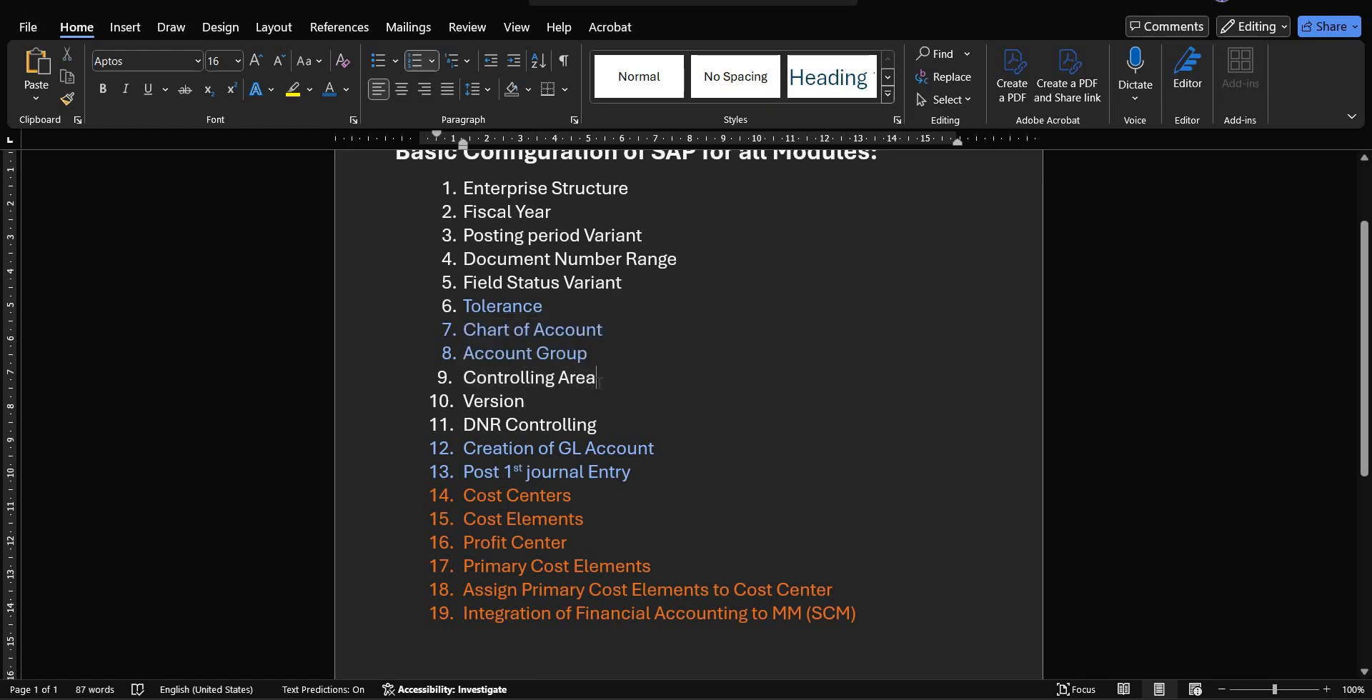
pyautogui.click(1328, 690)
pyautogui.click(1327, 689)
pyautogui.click(1327, 690)
pyautogui.click(1327, 690)
pyautogui.click(1327, 690)
pyautogui.click(1327, 690)
pyautogui.click(1327, 690)
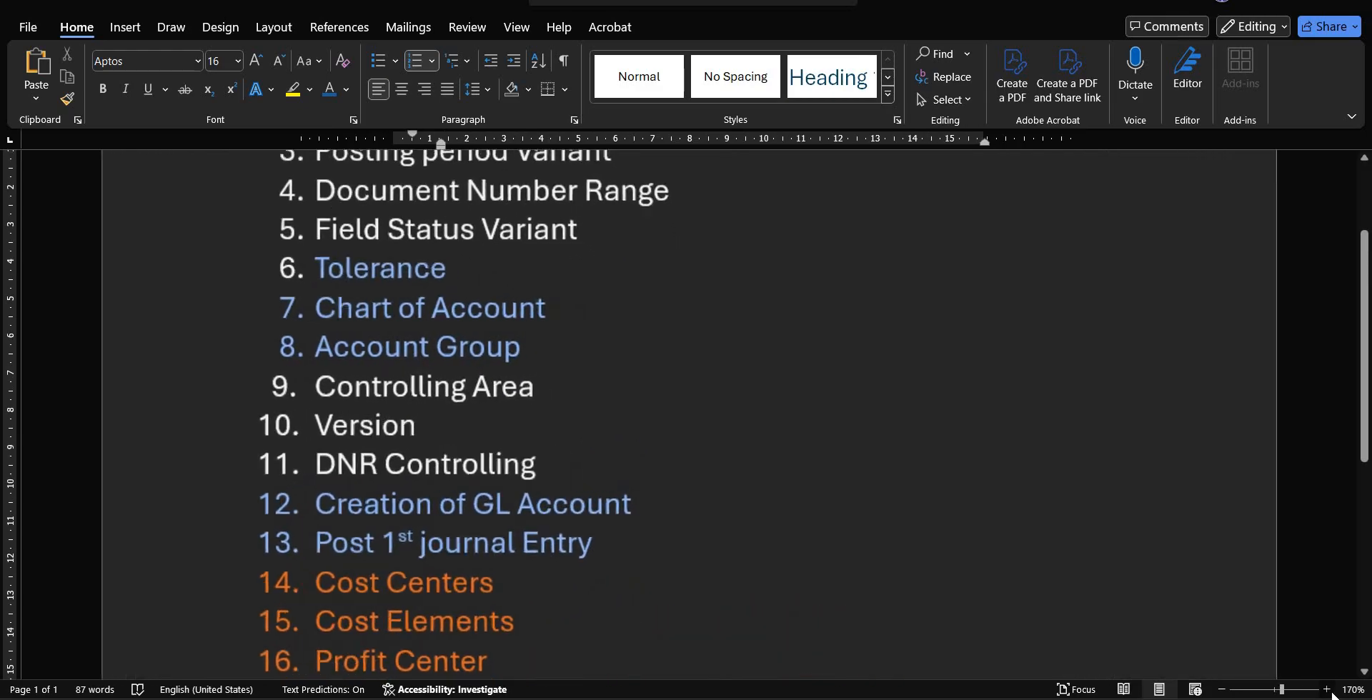
pyautogui.click(1327, 690)
pyautogui.click(1327, 690)
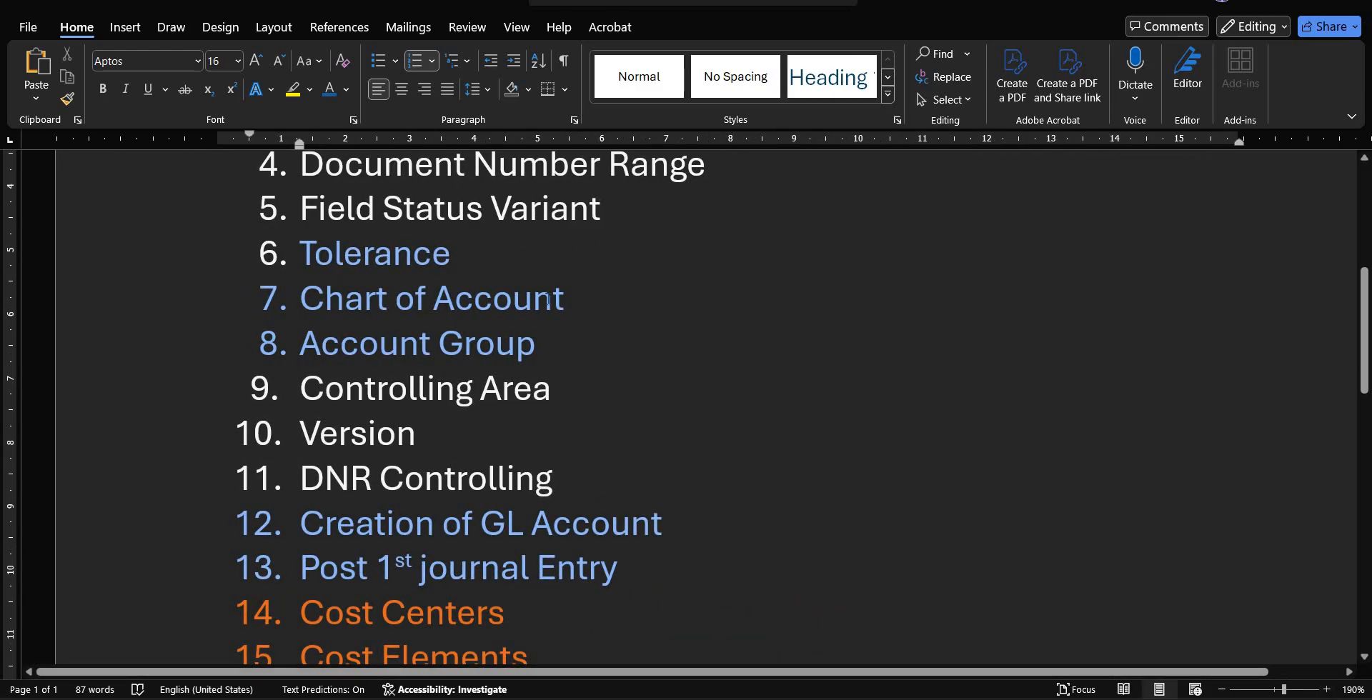
# Step: Examine the list entries on chart of account, account group, controlling area, version and cost centers
pyautogui.moveTo(564, 298); pyautogui.dragTo(275, 328)
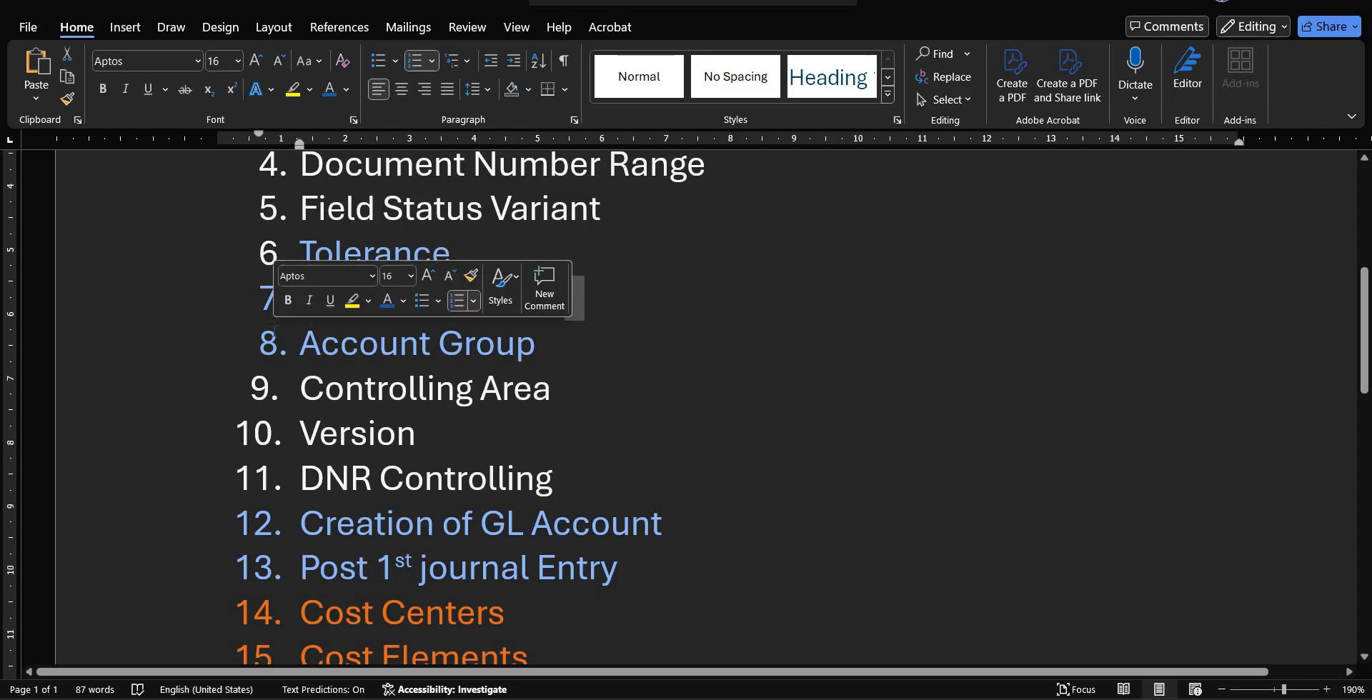
pyautogui.click(273, 343)
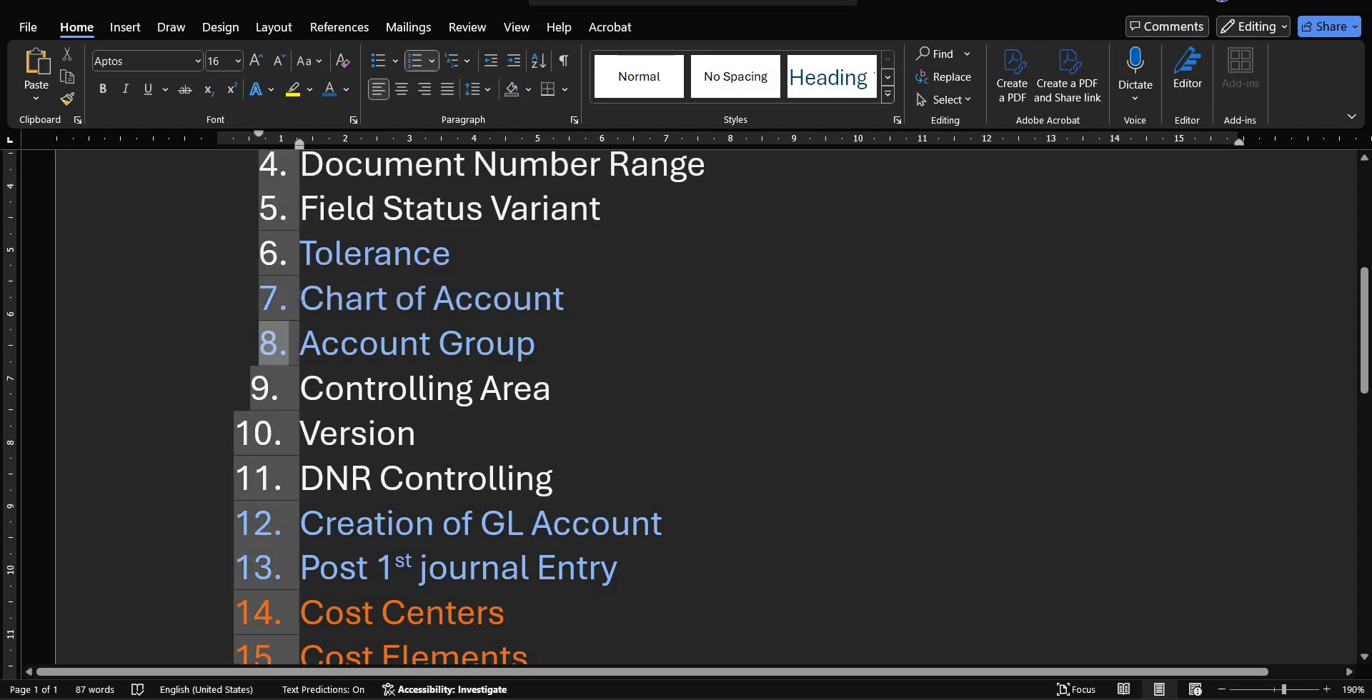
pyautogui.click(301, 300)
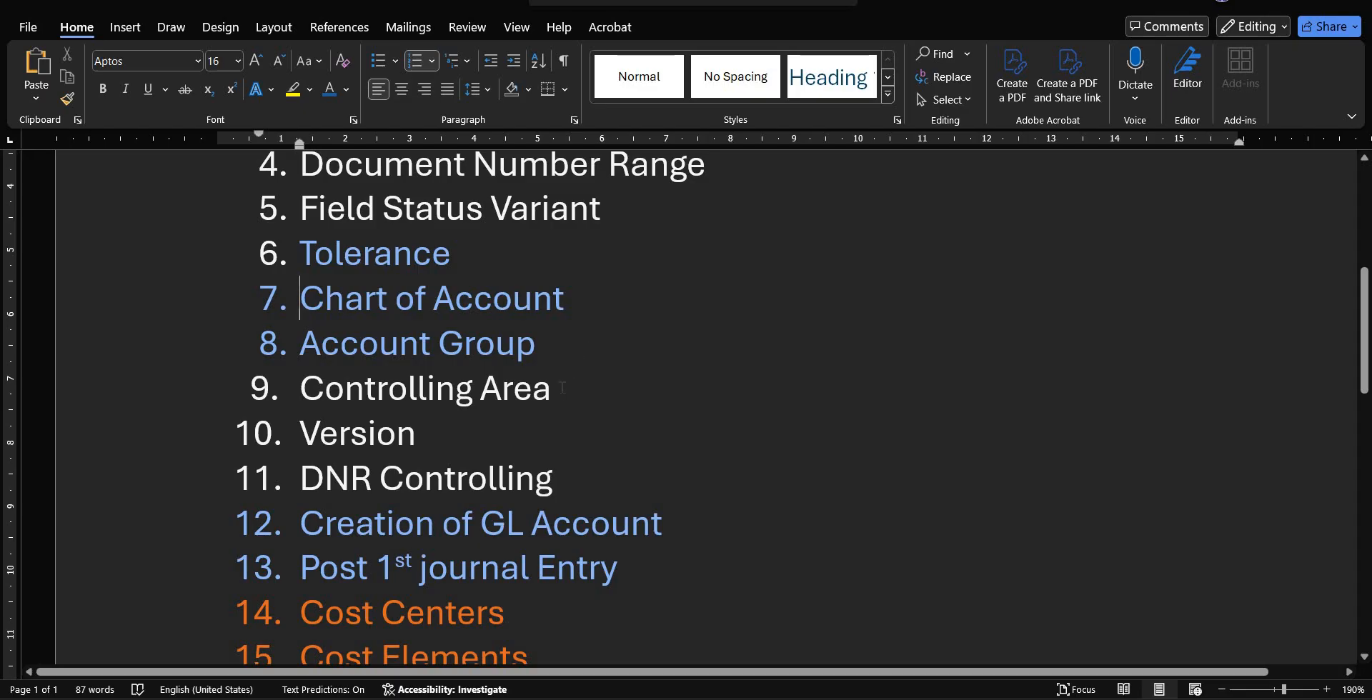
pyautogui.tripleClick(449, 381)
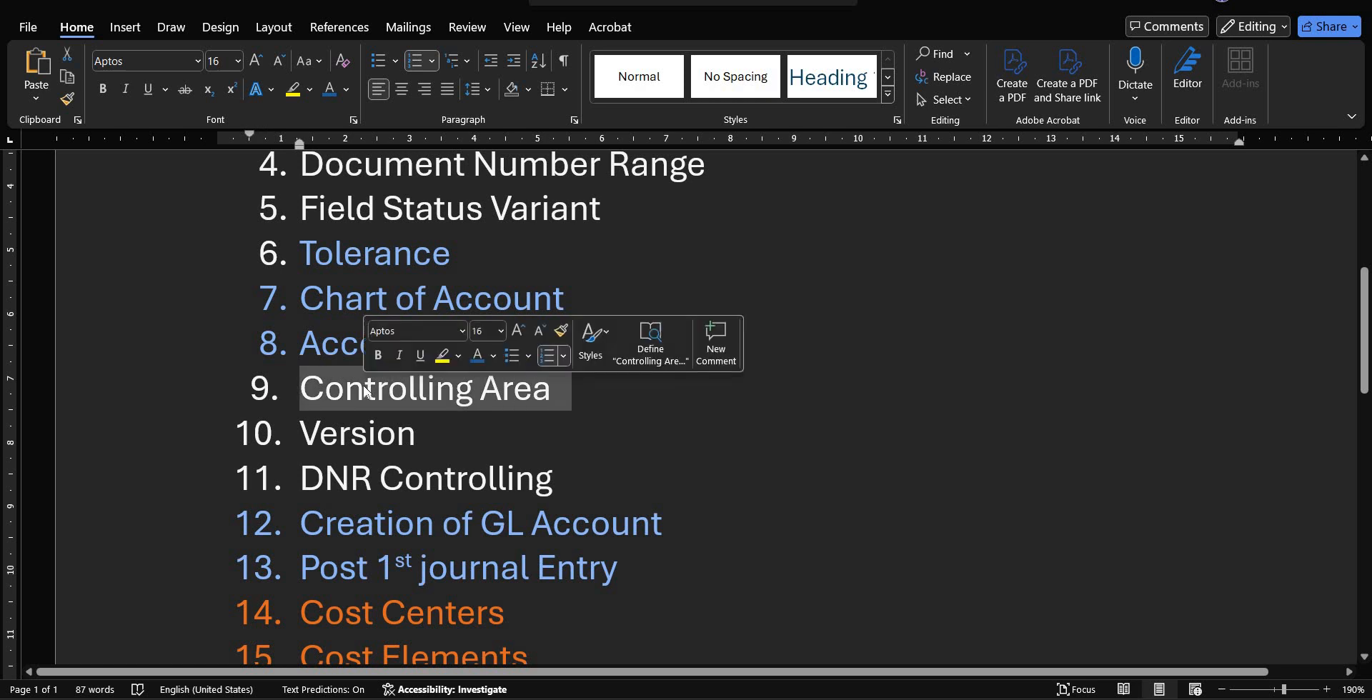
pyautogui.click(336, 320)
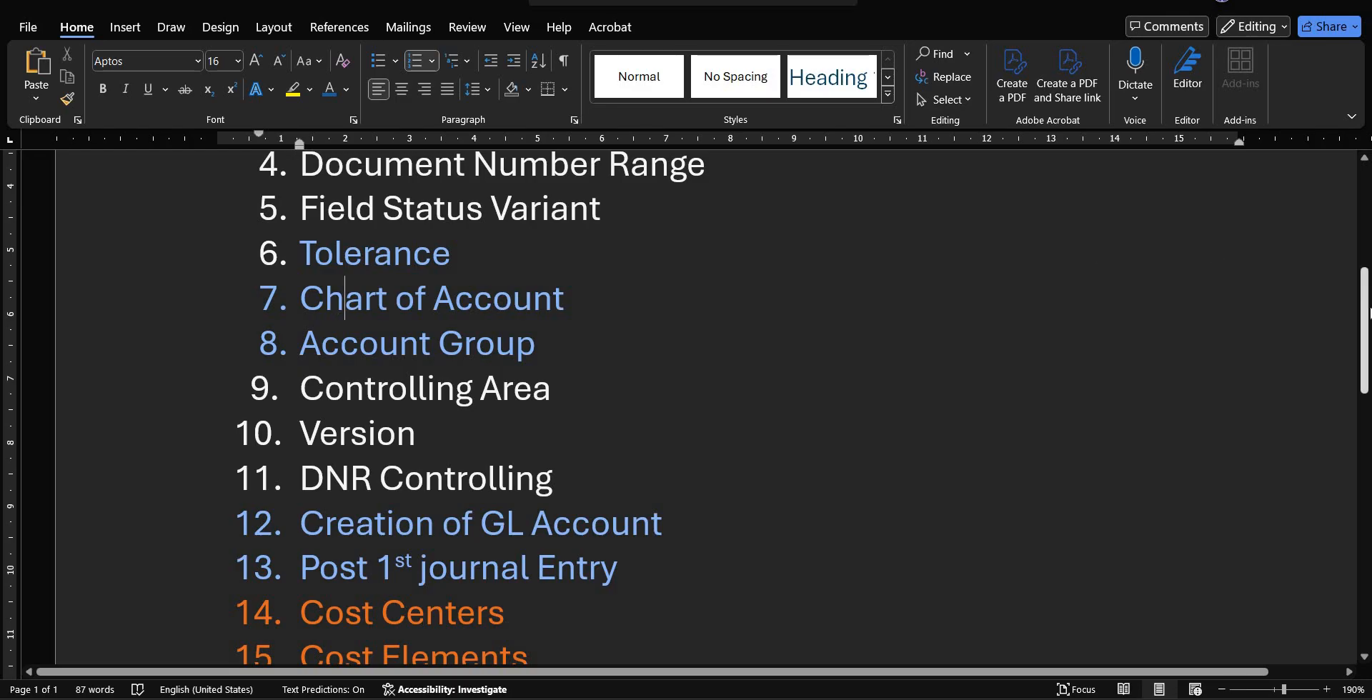
pyautogui.scroll(1, 1369, 312)
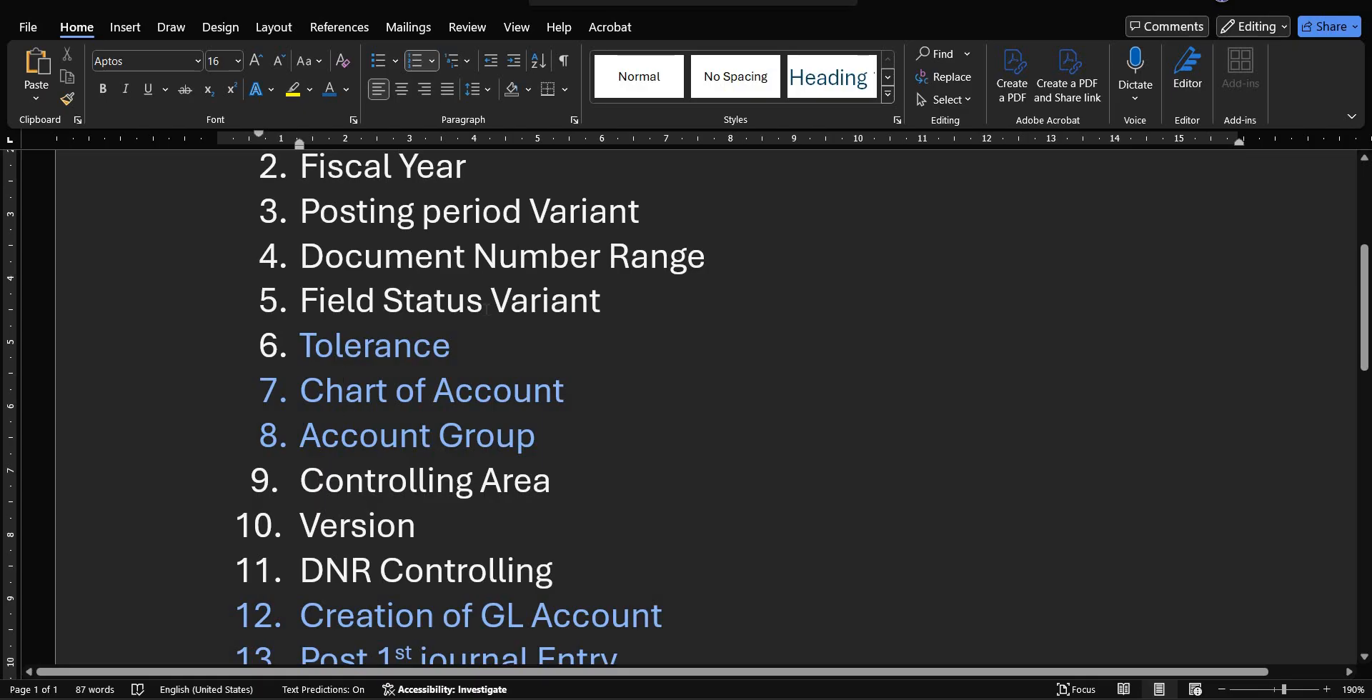
pyautogui.click(511, 310)
pyautogui.click(1365, 661)
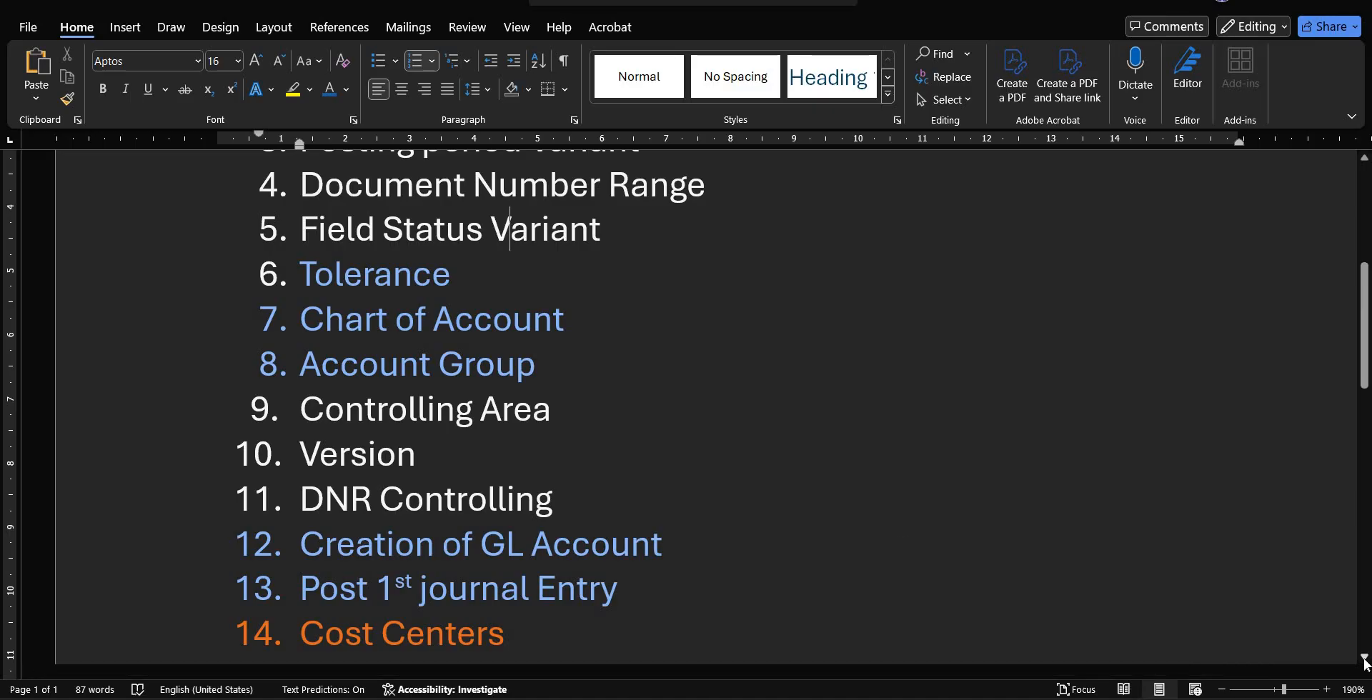
pyautogui.click(480, 409)
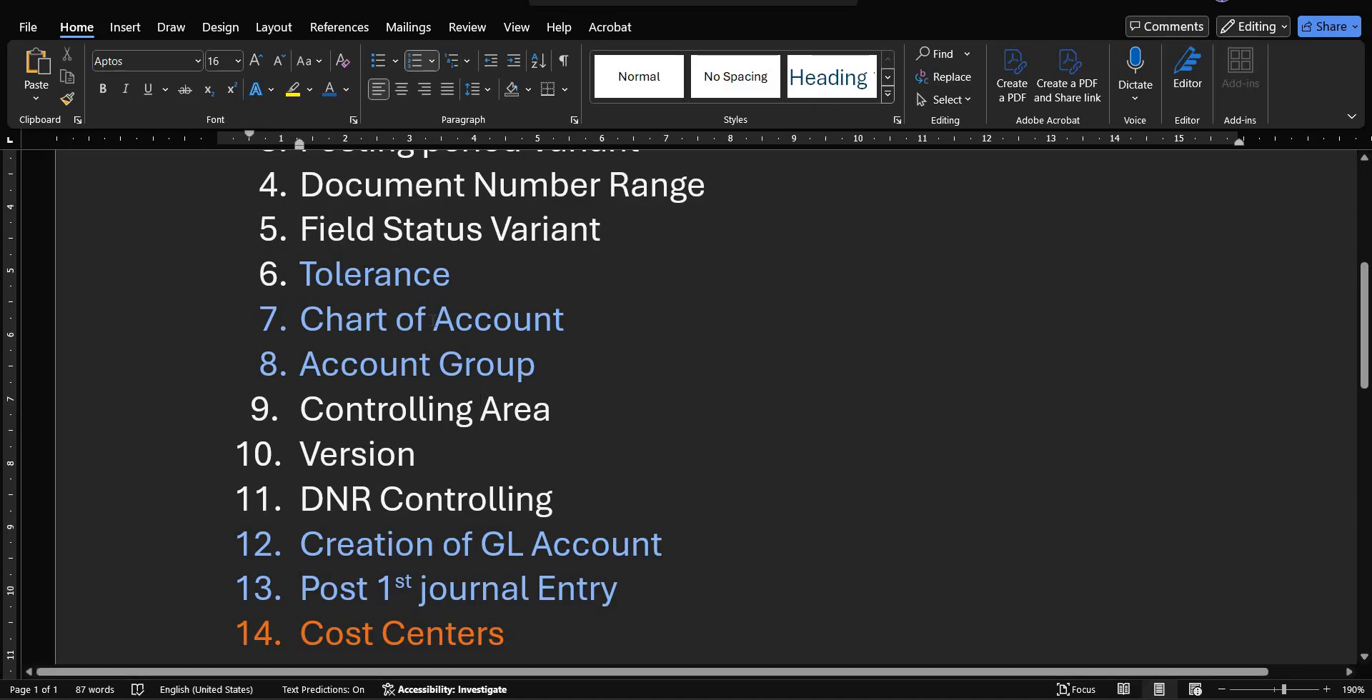
pyautogui.click(434, 319)
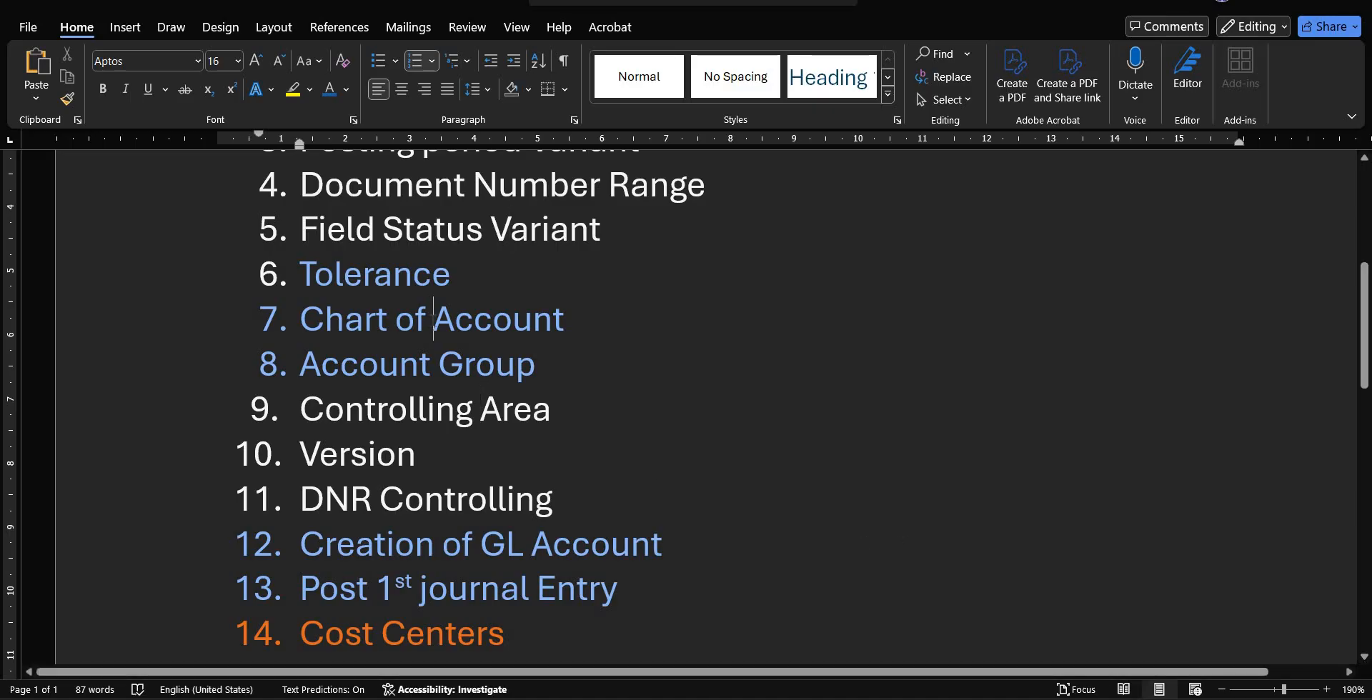
pyautogui.click(468, 362)
pyautogui.click(370, 450)
pyautogui.click(406, 633)
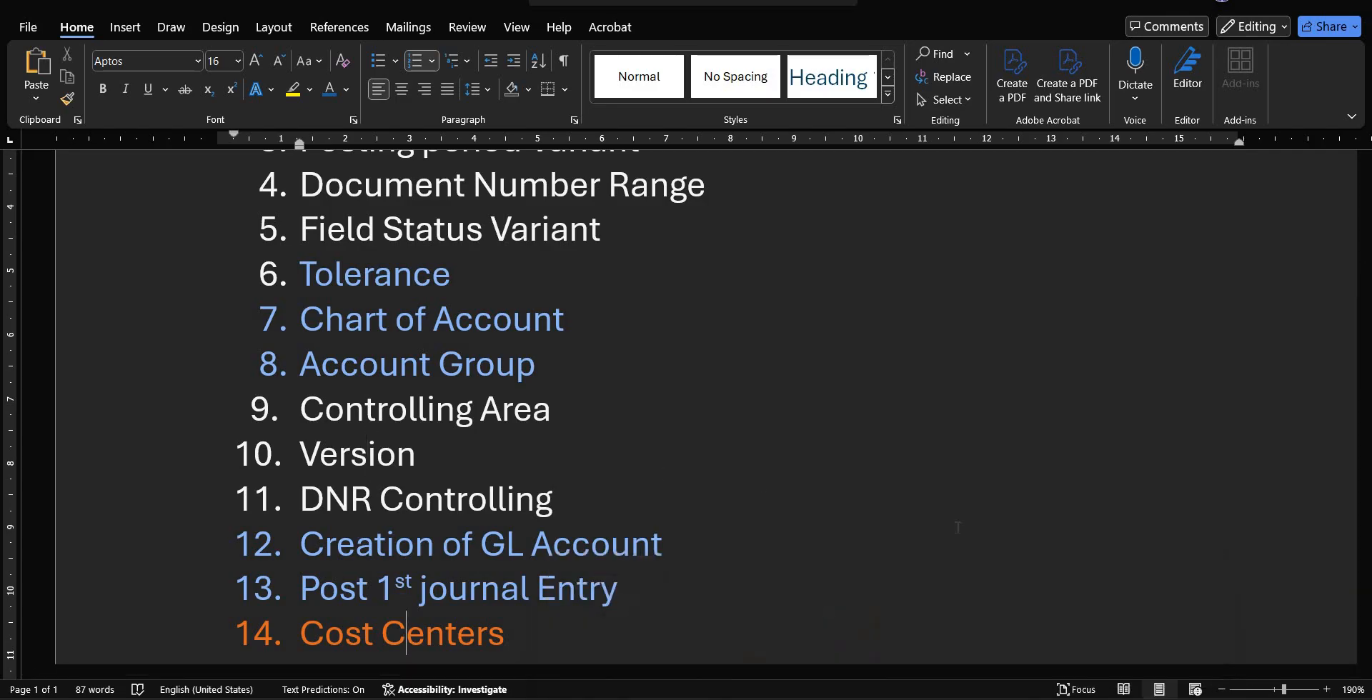
# Step: Switch back to the SAP work center's cost center assignment and review its cost center and activity type fields
pyautogui.moveTo(873, 695)
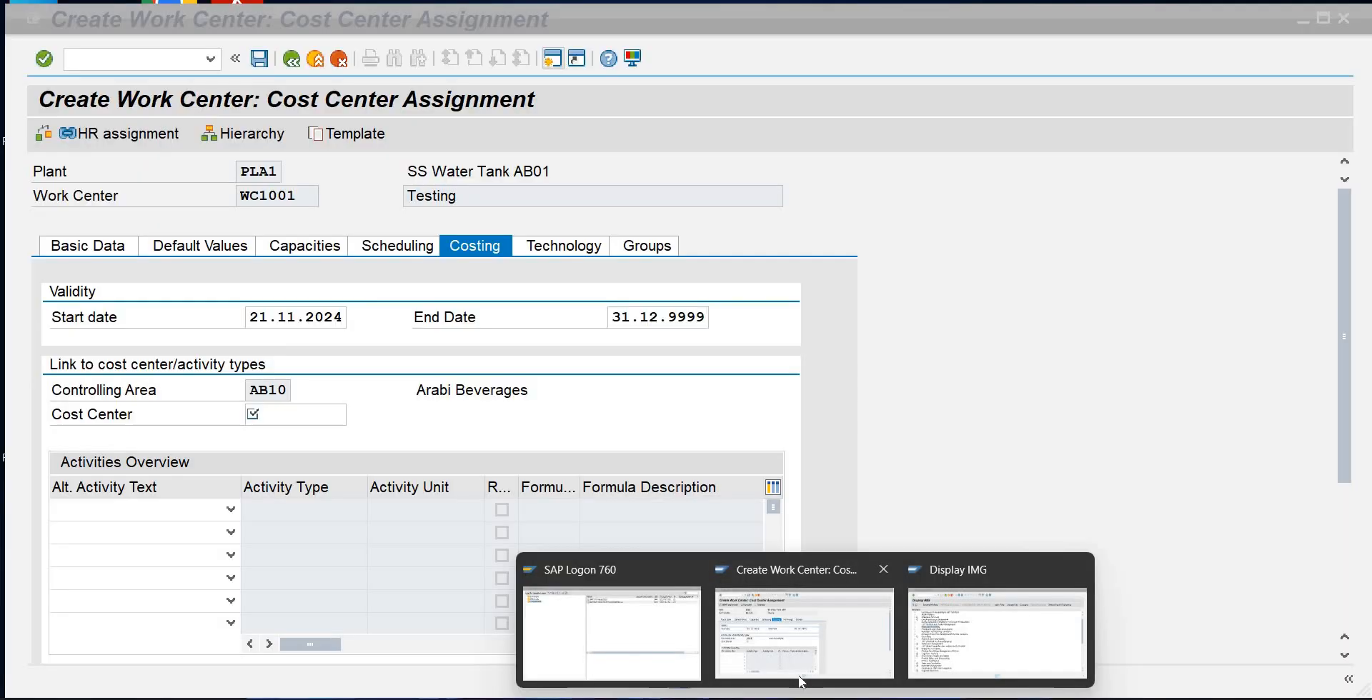
pyautogui.click(799, 675)
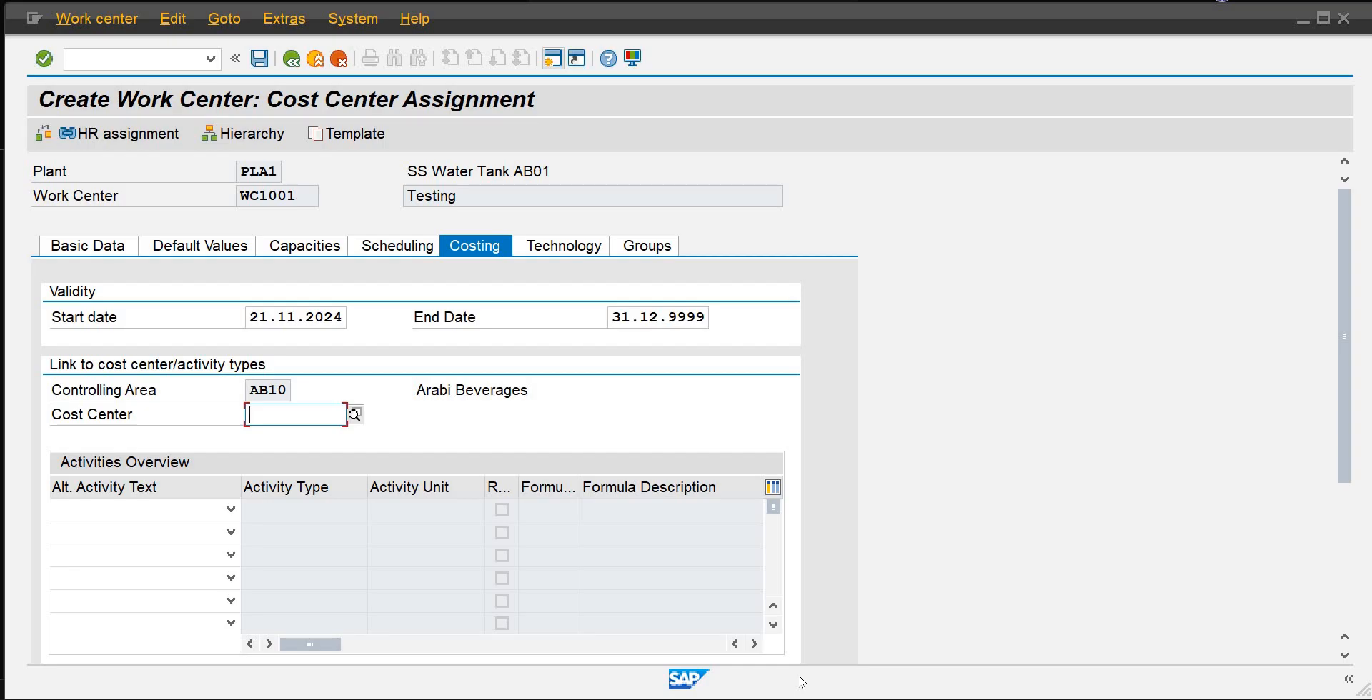
pyautogui.click(1348, 656)
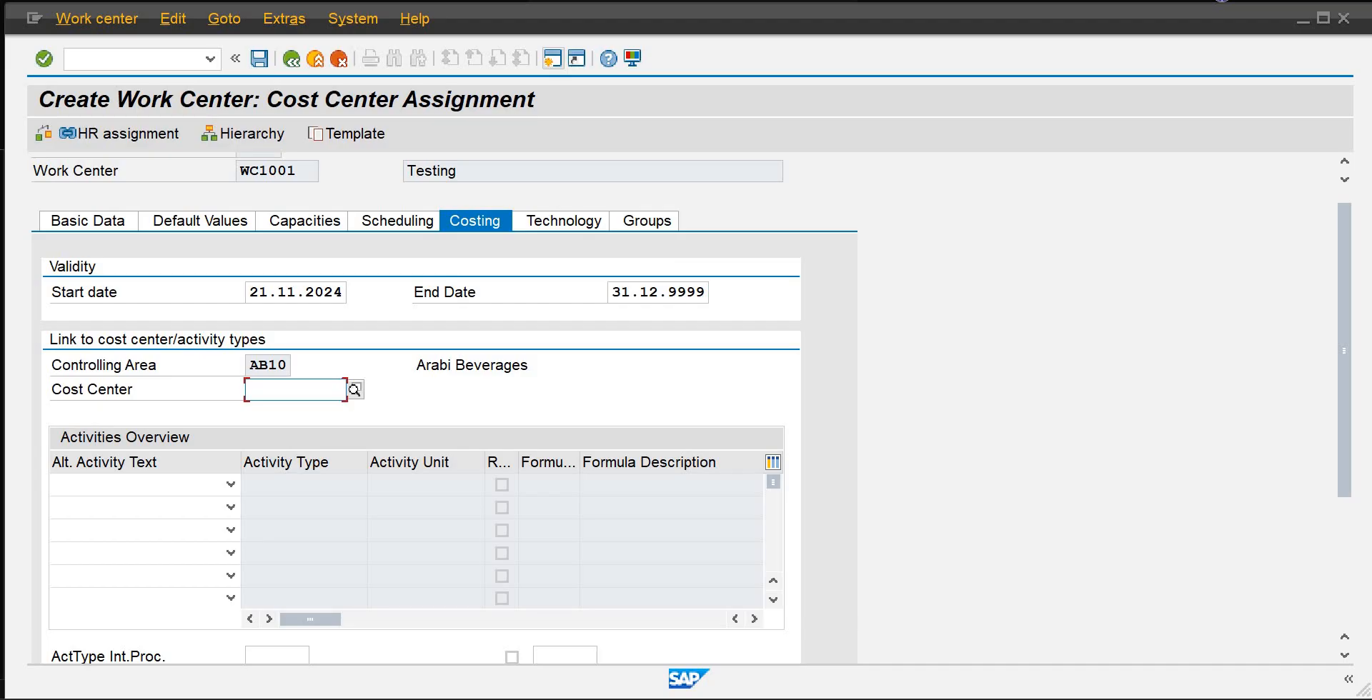
pyautogui.hotkey('alt', 'Tab')
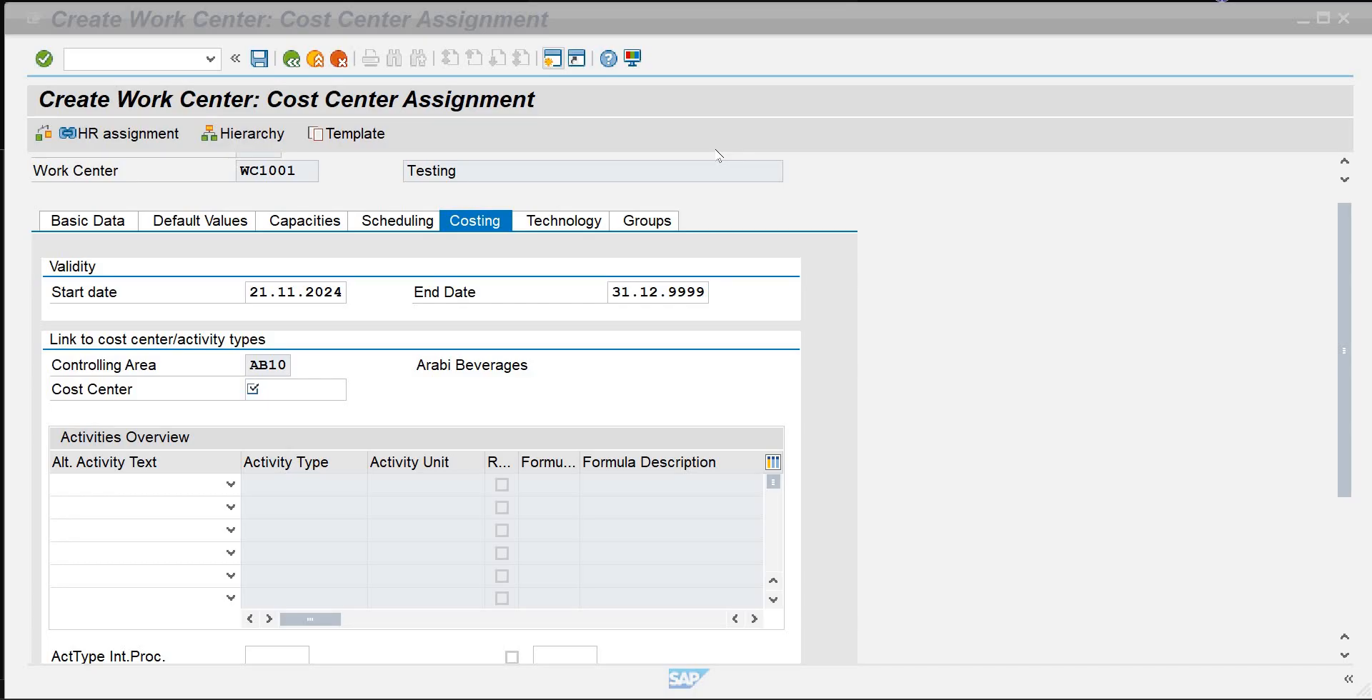
# Step: Switch to the SAP ERP Lecture No.8 Controlling PDF, enlarge the page and examine its topics from Standard Hierarchy to Activities Type
pyautogui.click(694, 16)
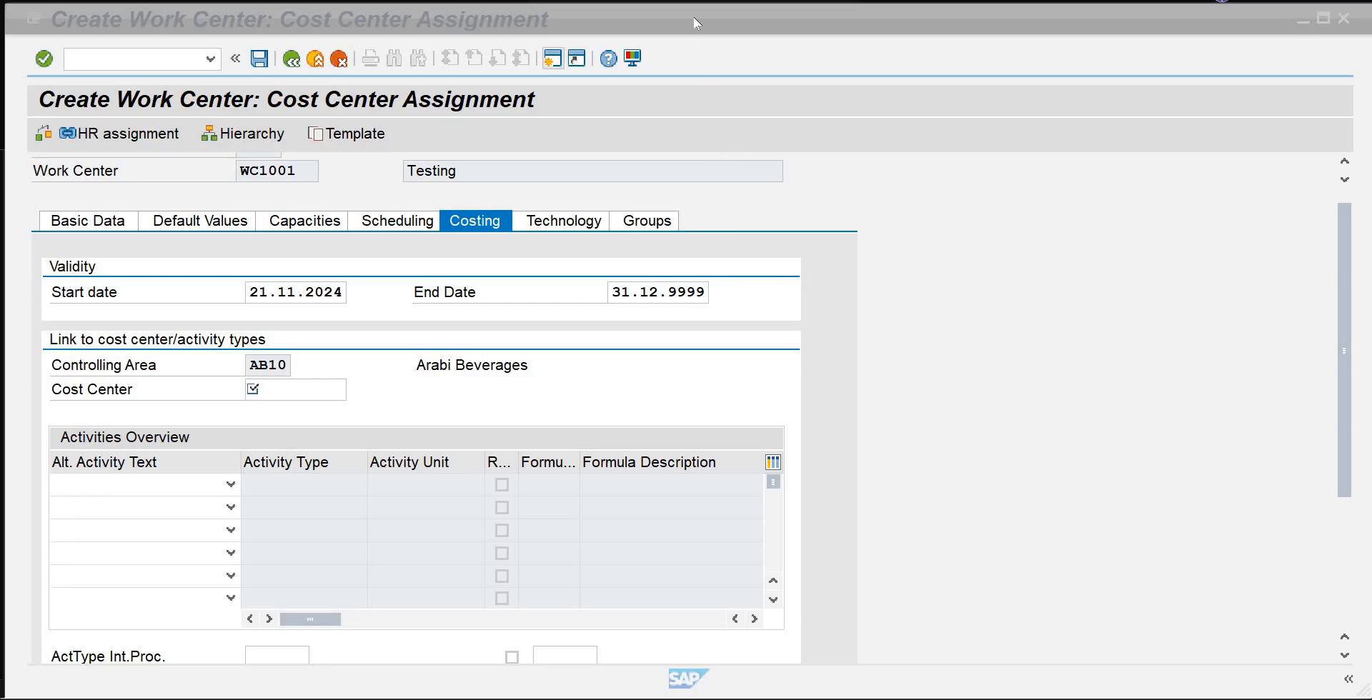
pyautogui.hotkey('alt', 'Tab')
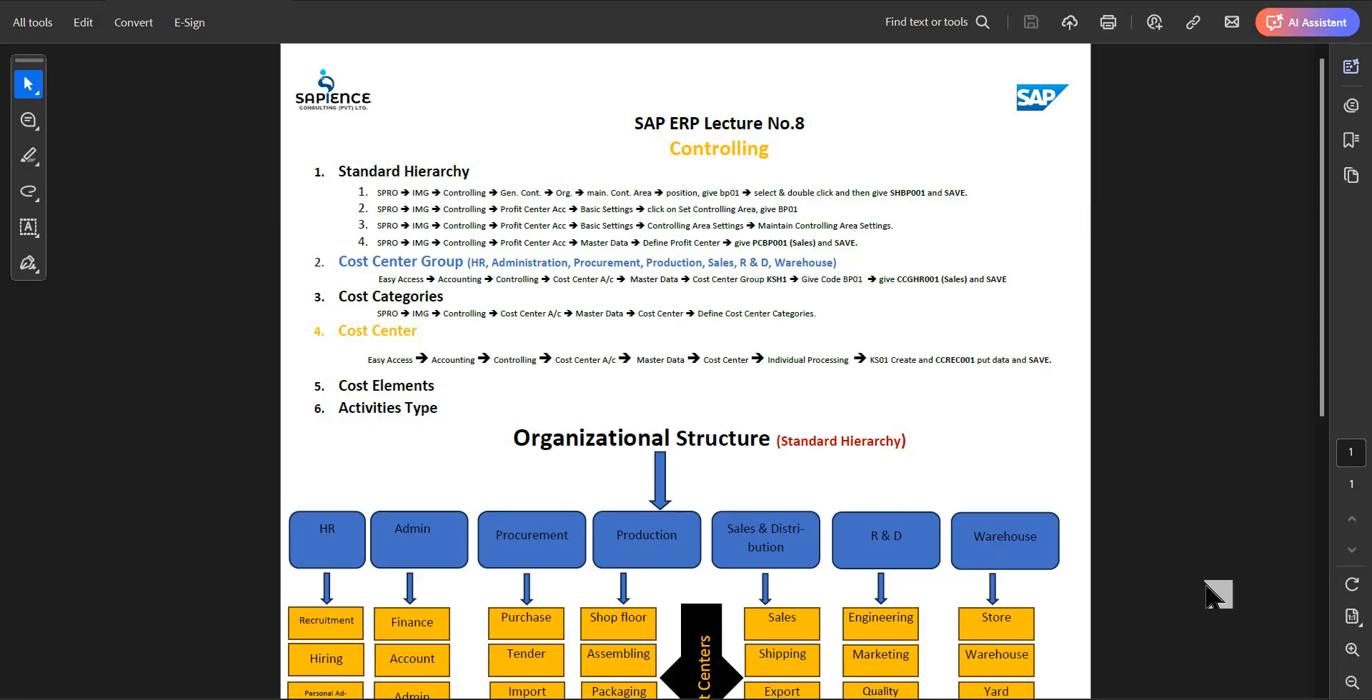
pyautogui.click(1355, 651)
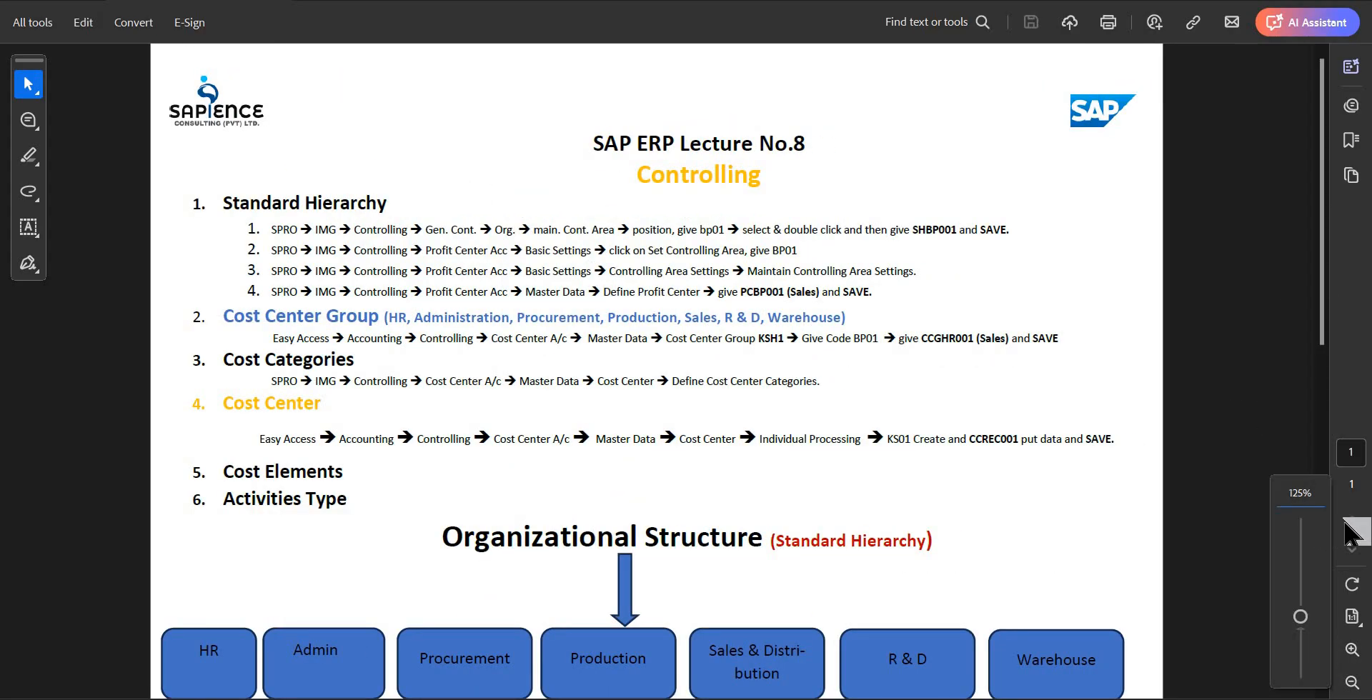
pyautogui.click(1350, 651)
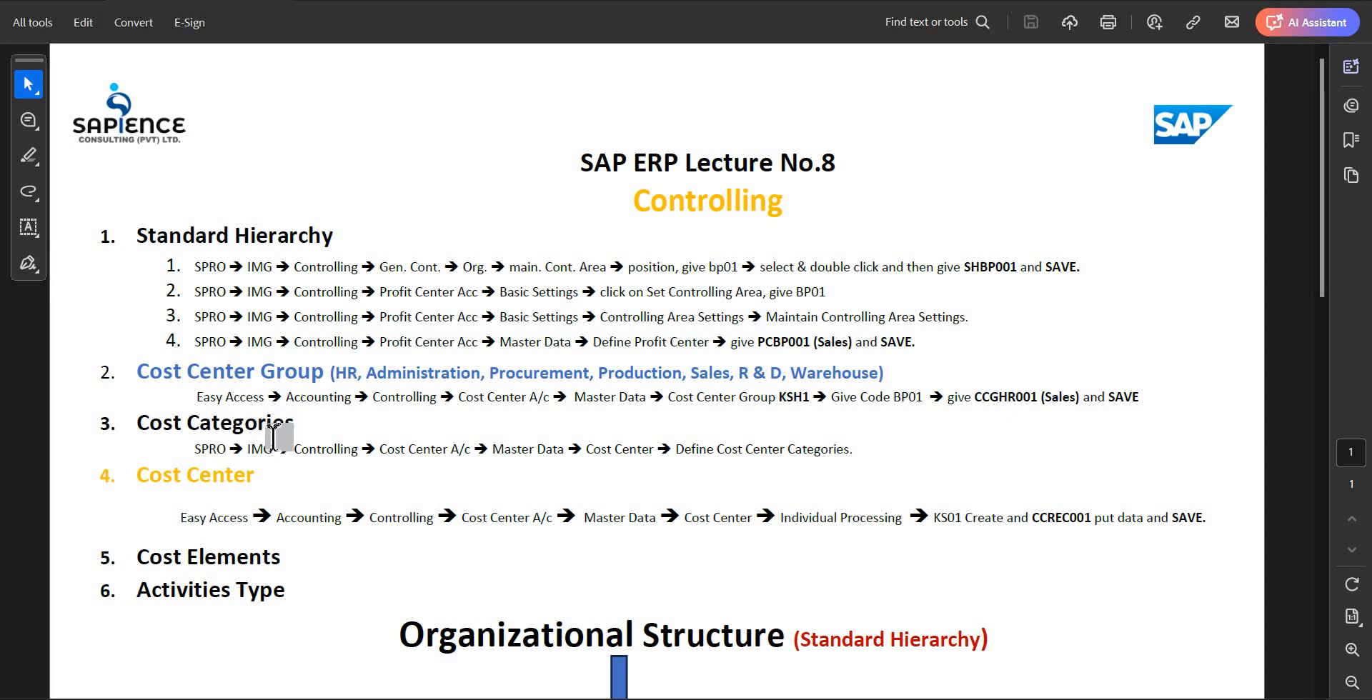
pyautogui.click(248, 558)
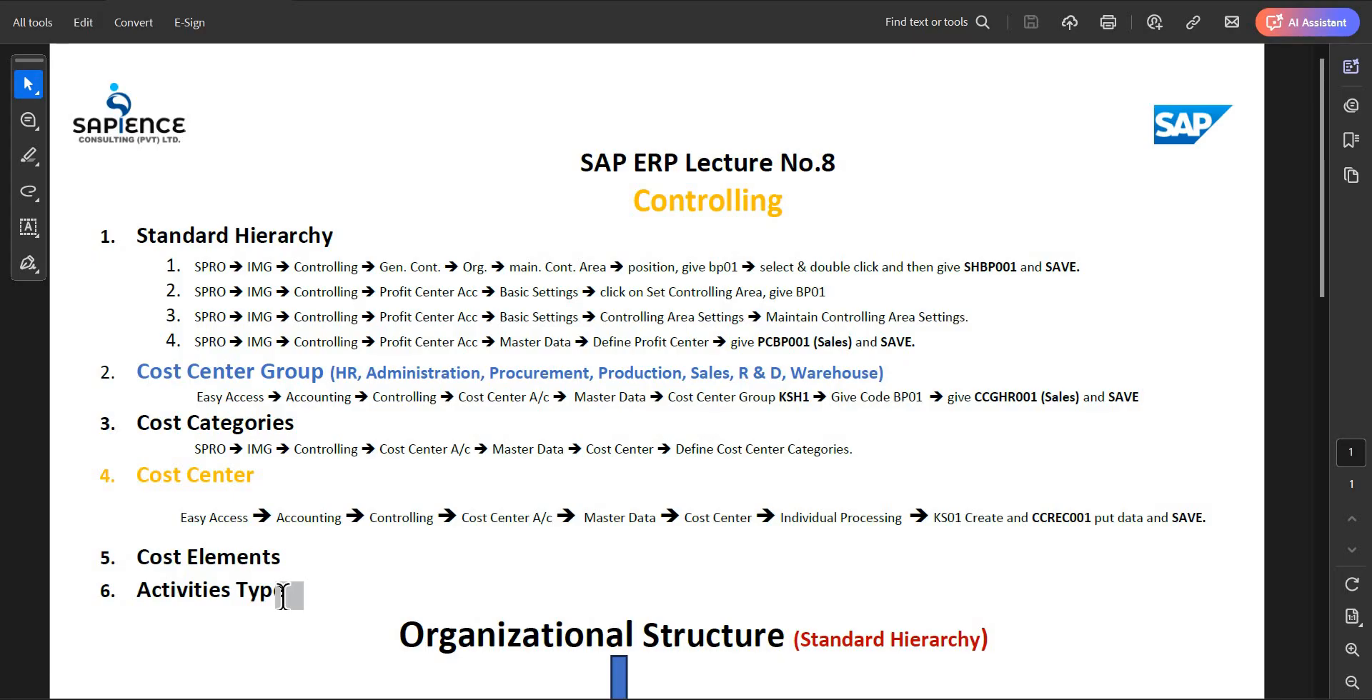
pyautogui.click(285, 594)
# Step: Return to the SAP work center's cost center assignment and go to the first Activity Type cell in the activities overview
pyautogui.moveTo(884, 699)
pyautogui.moveTo(840, 697)
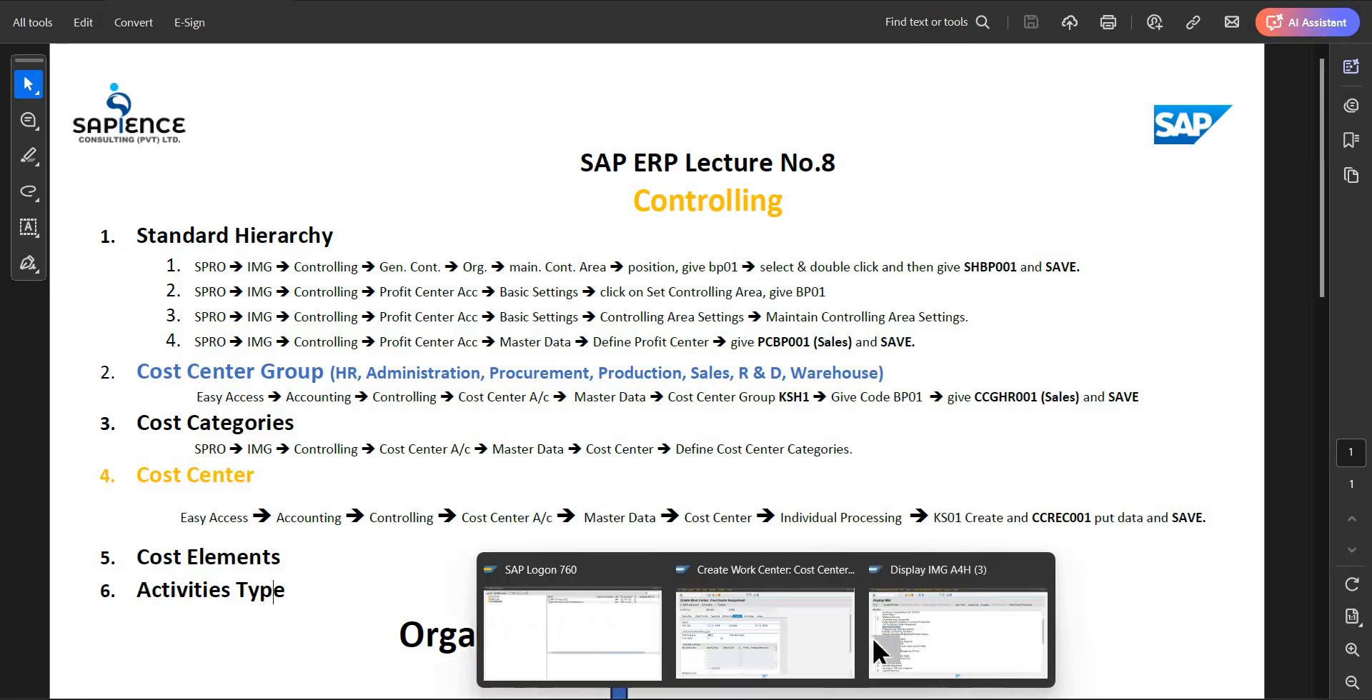
pyautogui.click(674, 633)
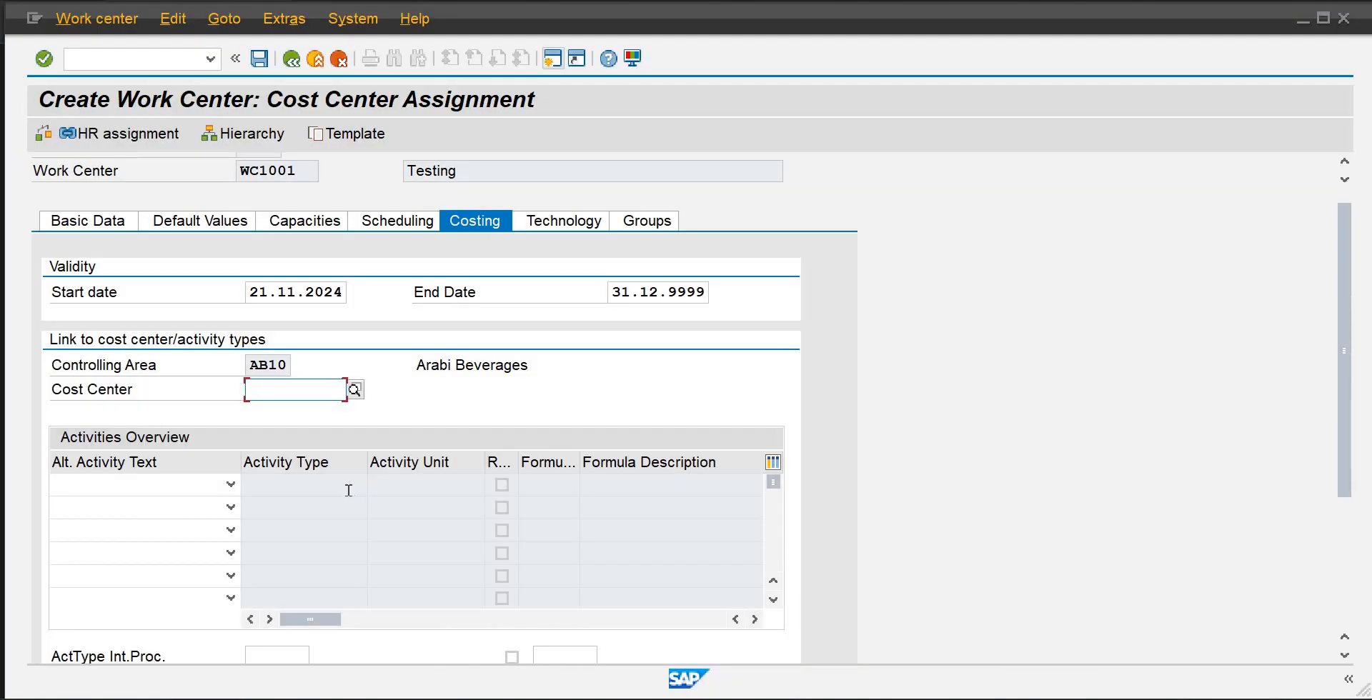
pyautogui.click(348, 491)
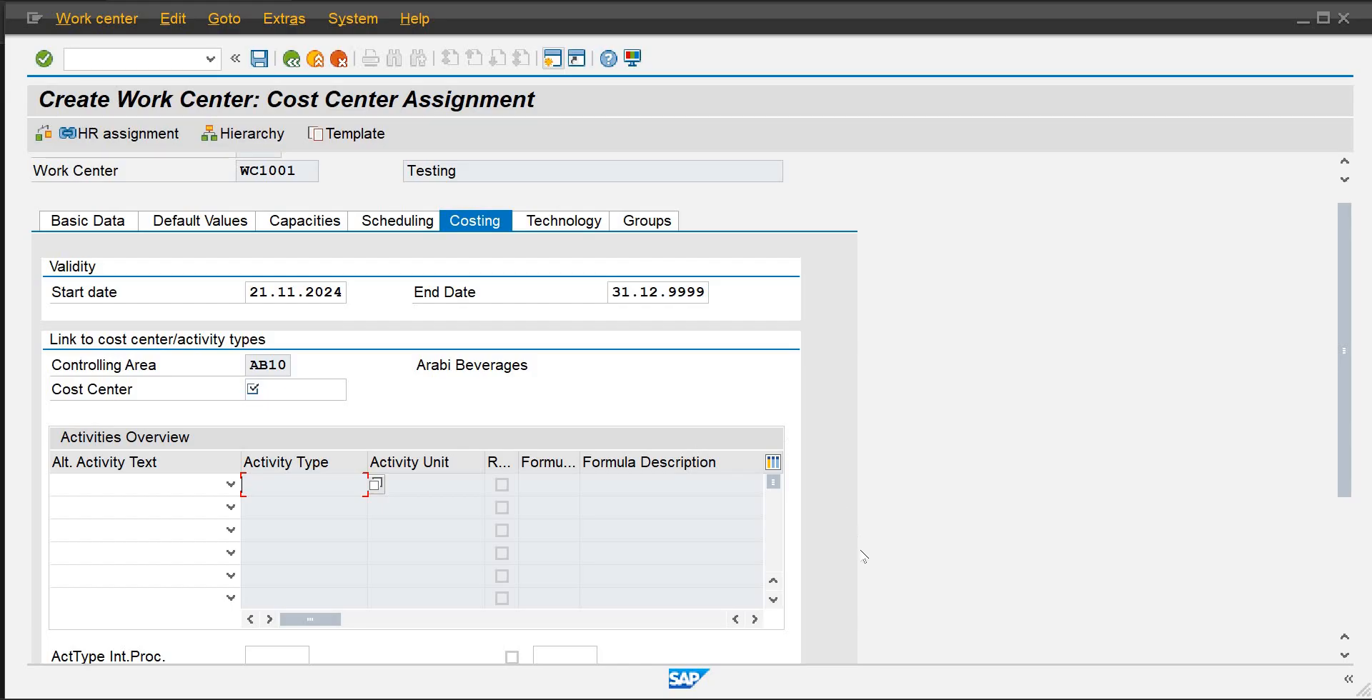
# Step: Switch back to the Controlling lecture PDF and examine the Organizational Structure chart of departments and their cost centers
pyautogui.moveTo(966, 691)
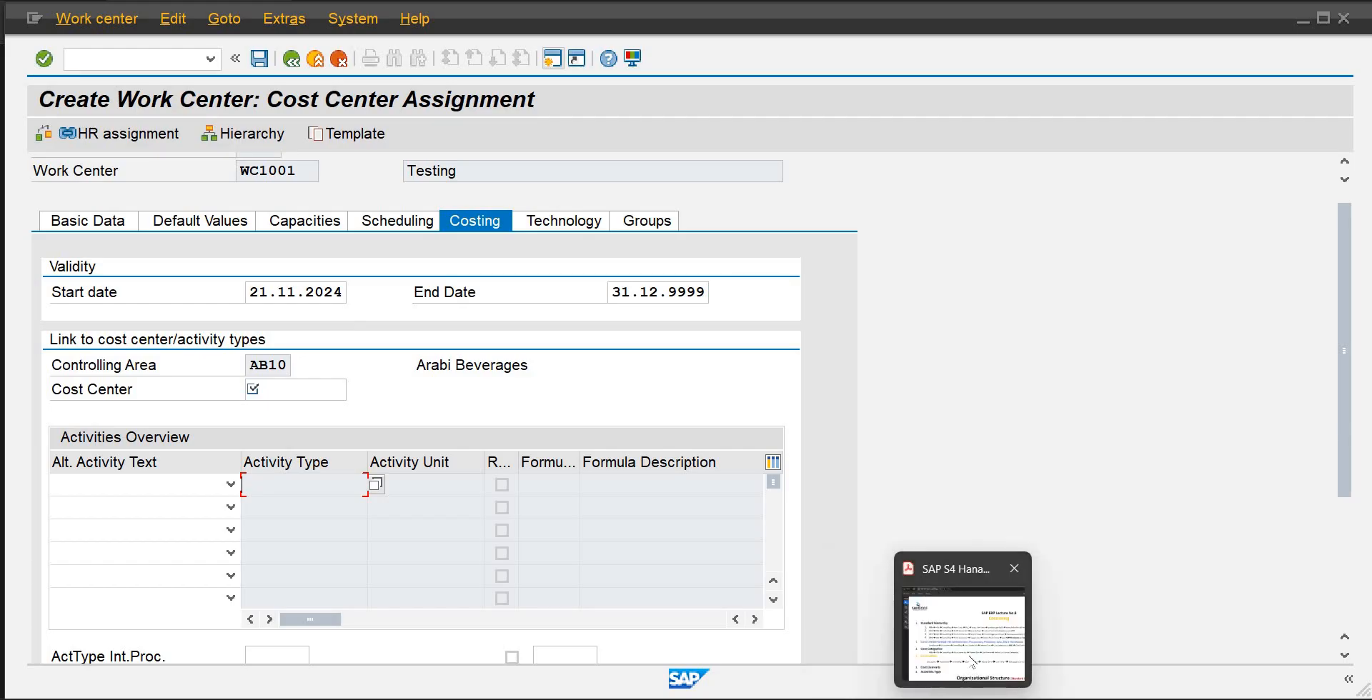
pyautogui.click(964, 629)
pyautogui.moveTo(1319, 238); pyautogui.dragTo(1319, 370)
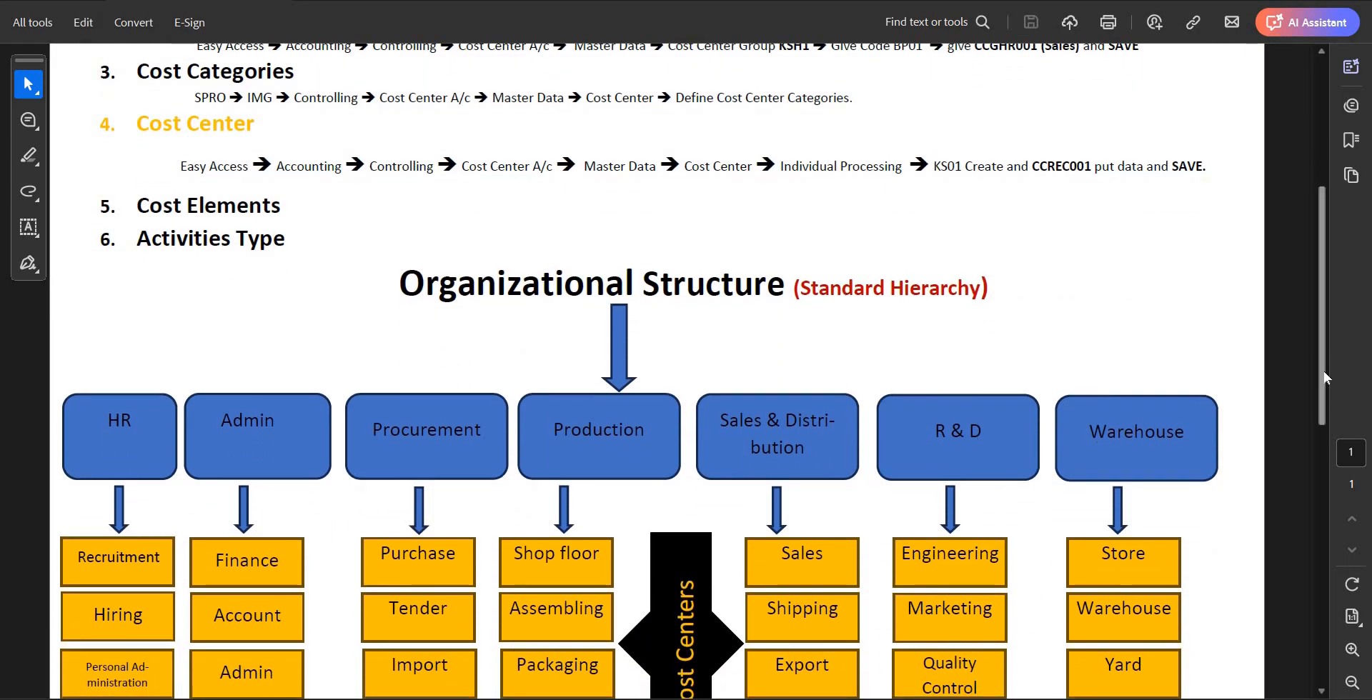